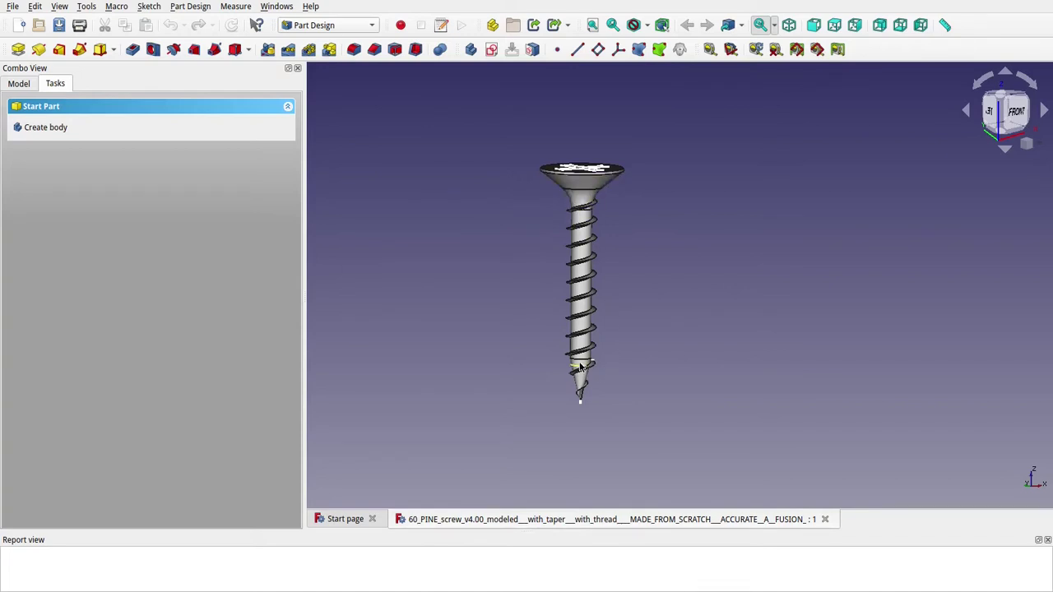
# Examine the finished screw's tapered tip and the way the thread runs out towards the point.
pyautogui.scroll(5, 580, 368)
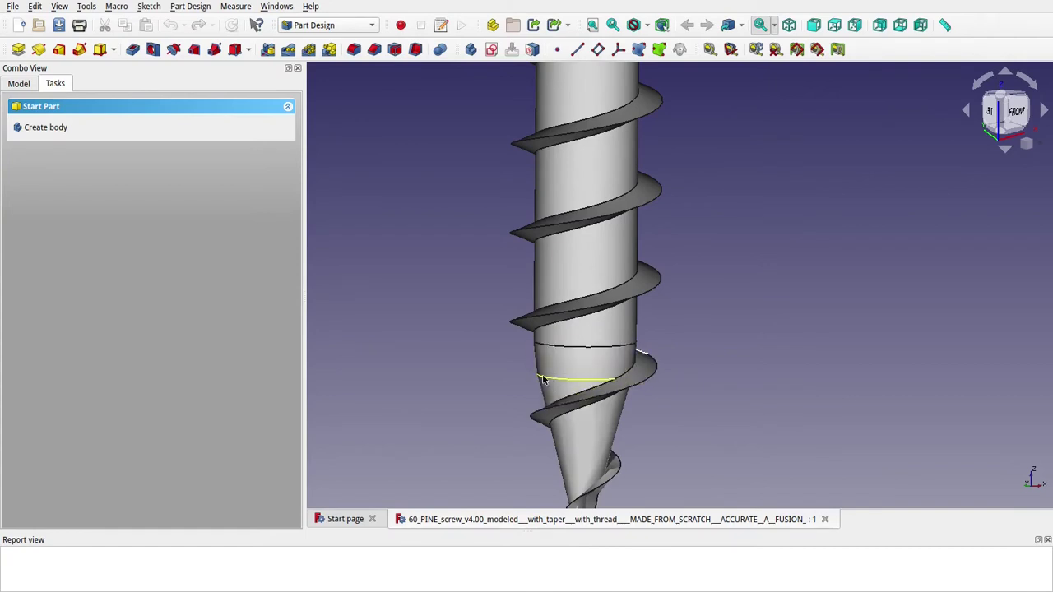
pyautogui.scroll(-2, 588, 356)
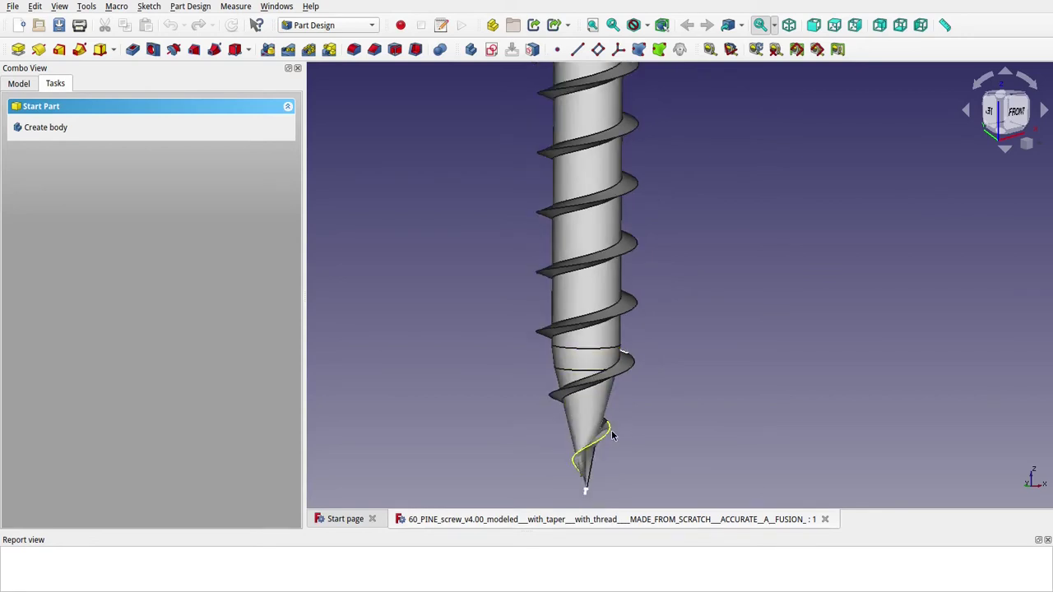
pyautogui.scroll(5, 620, 428)
pyautogui.scroll(-3, 624, 398)
pyautogui.moveTo(599, 447); pyautogui.dragTo(645, 354, button='middle')
pyautogui.scroll(-2, 645, 354)
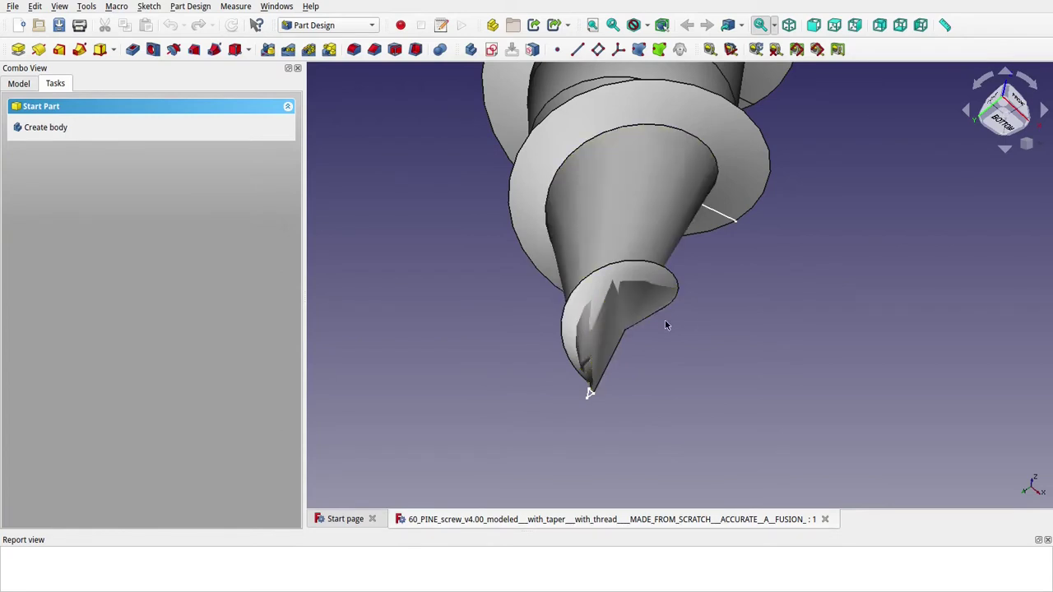
pyautogui.scroll(-2, 664, 325)
pyautogui.moveTo(664, 335); pyautogui.dragTo(601, 461, button='middle')
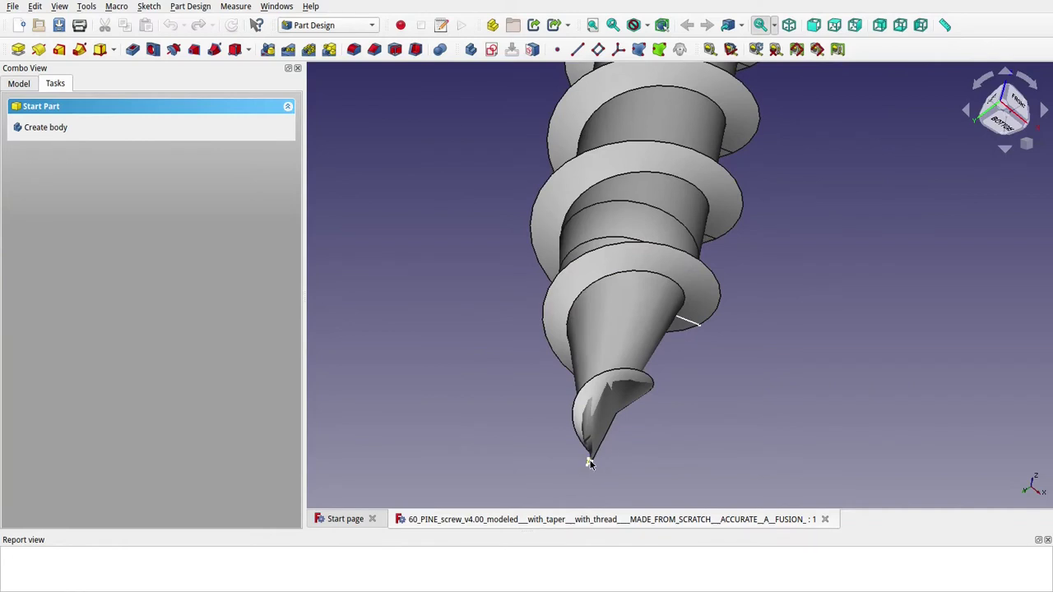
pyautogui.scroll(3, 585, 466)
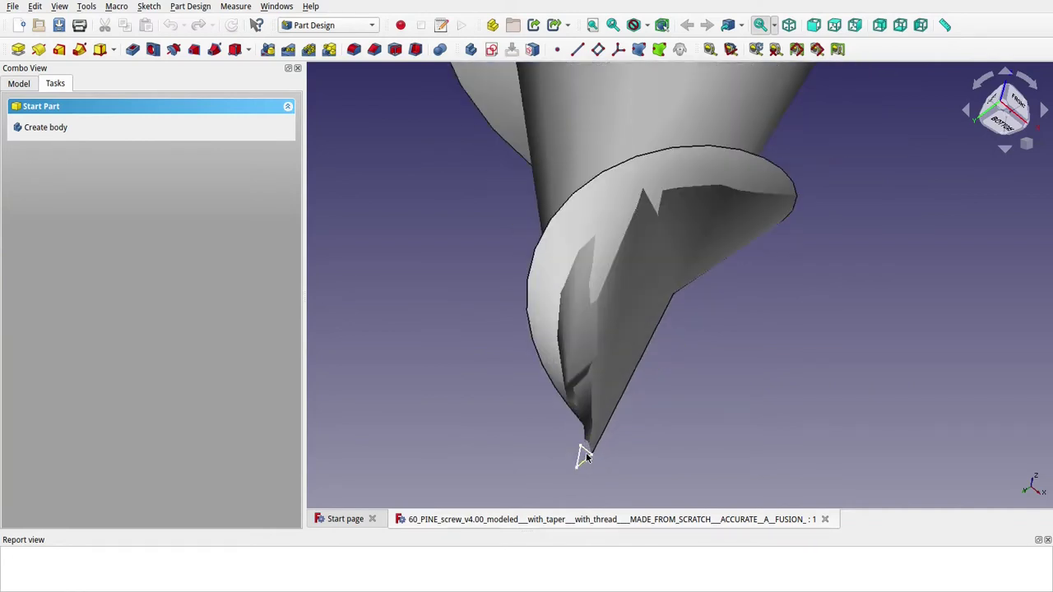
pyautogui.scroll(-5, 609, 448)
pyautogui.scroll(6, 695, 355)
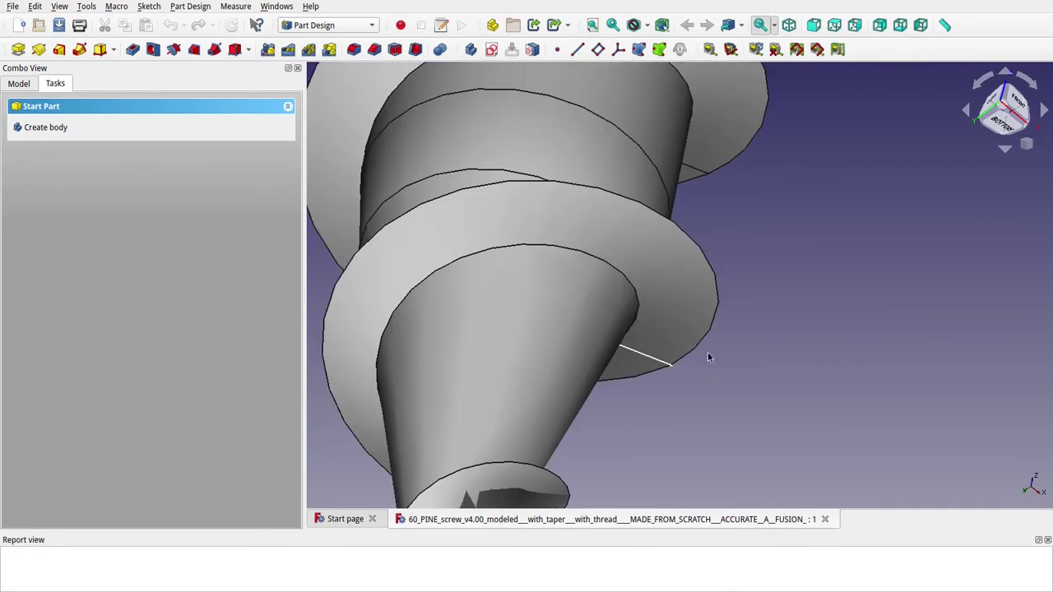
pyautogui.moveTo(707, 357); pyautogui.dragTo(527, 331, button='middle')
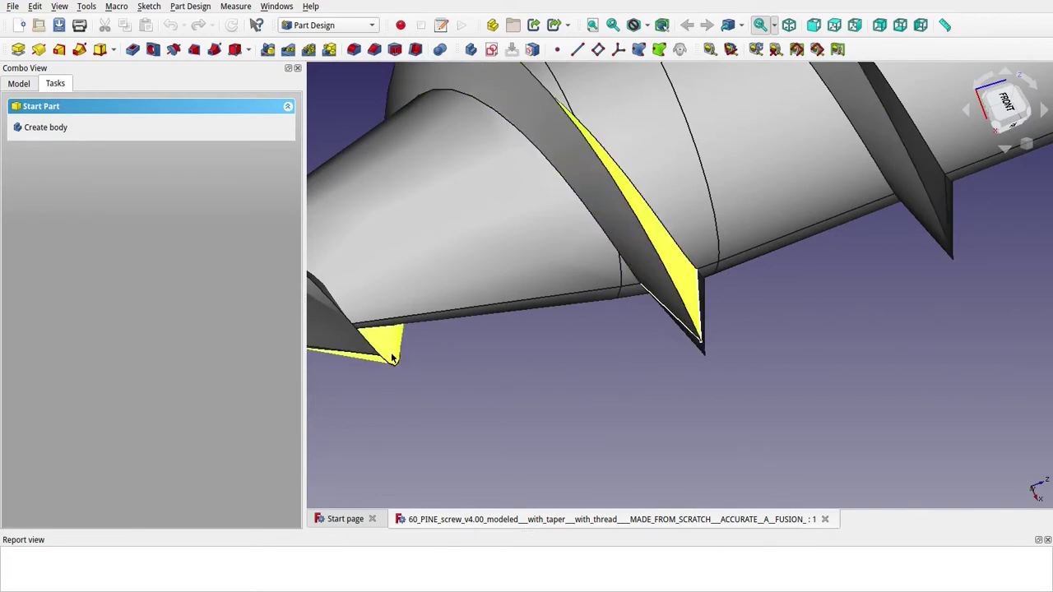
pyautogui.moveTo(380, 383); pyautogui.dragTo(712, 357, button='middle')
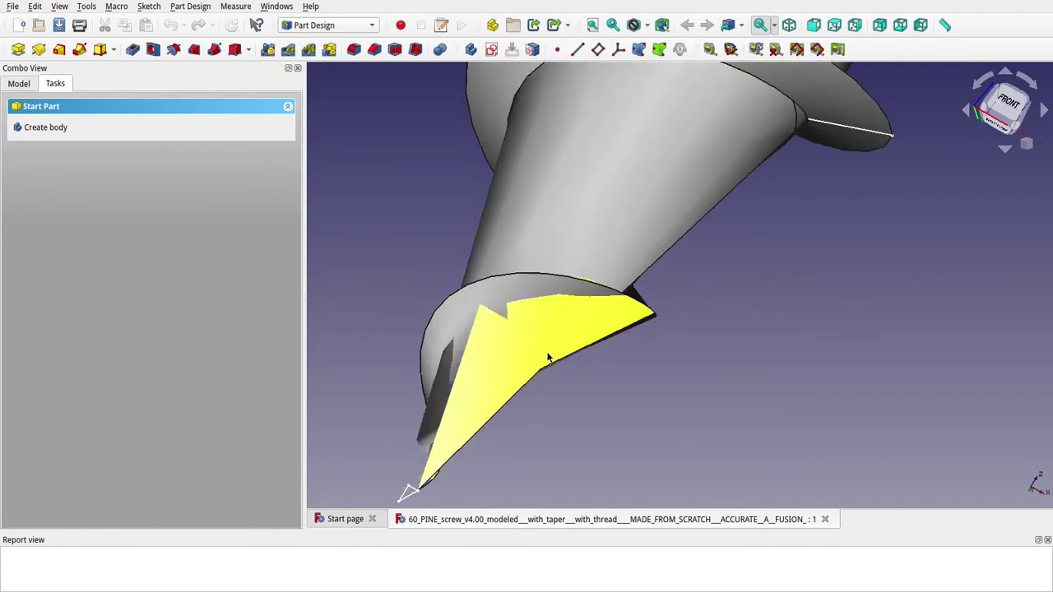
# Examine the screw's countersunk head with its cross recess and the overall length of the threaded shank.
pyautogui.scroll(-5, 726, 230)
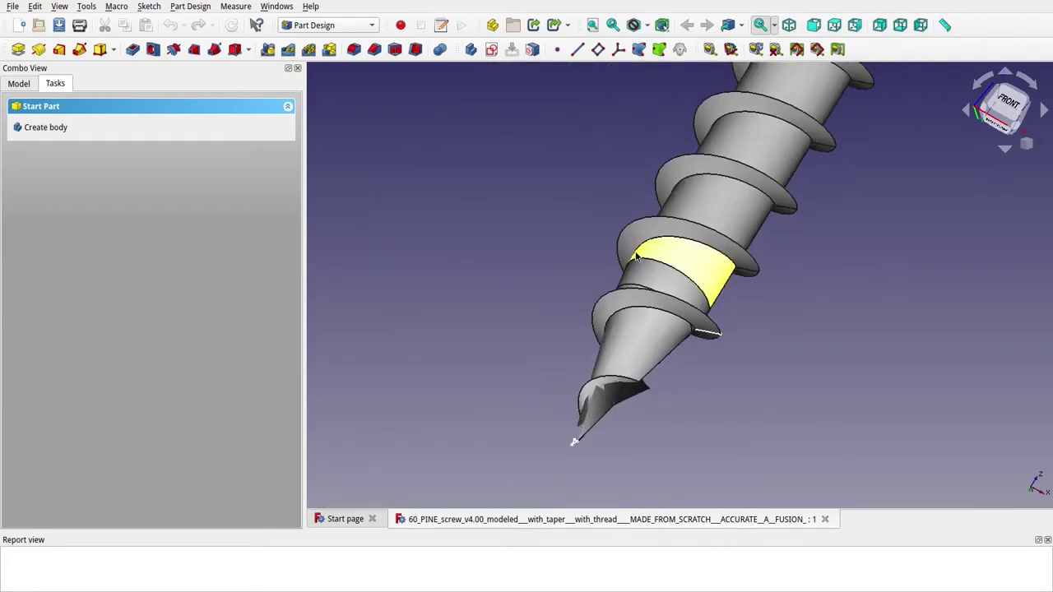
pyautogui.scroll(2, 536, 364)
pyautogui.press('Home')
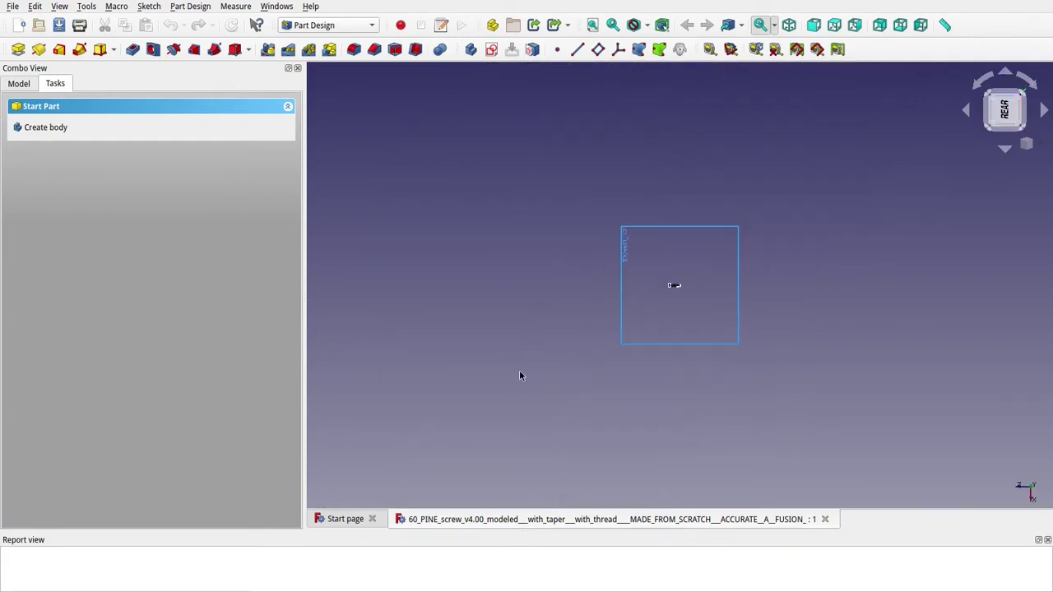
pyautogui.scroll(9, 682, 286)
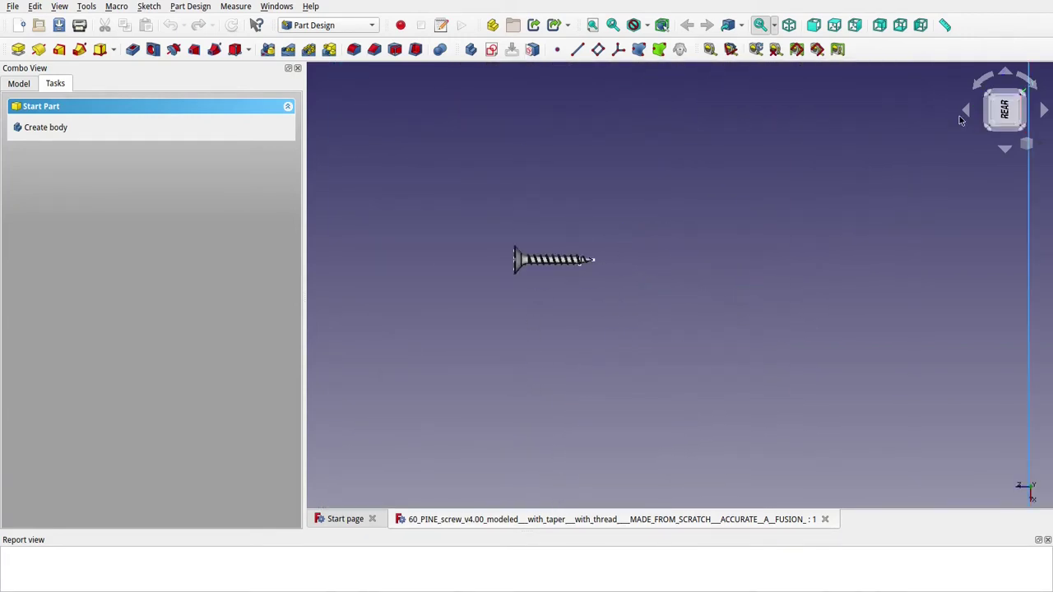
pyautogui.click(1042, 111)
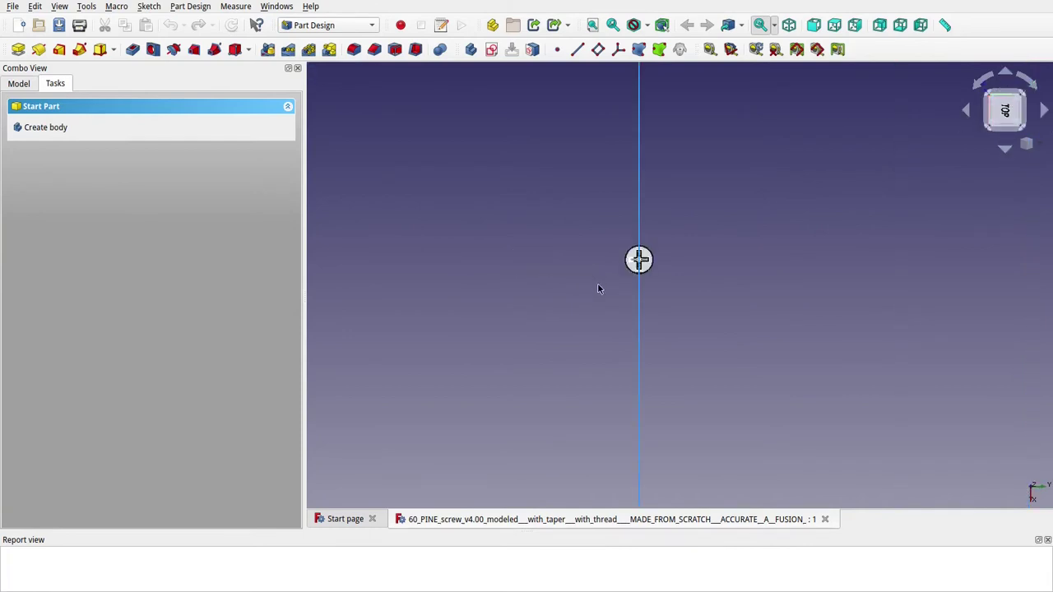
pyautogui.scroll(10, 608, 286)
pyautogui.moveTo(820, 207); pyautogui.dragTo(663, 397, button='middle')
pyautogui.moveTo(698, 329)
pyautogui.mouseDown(button='middle')
pyautogui.moveTo(649, 394)
pyautogui.moveTo(727, 369)
pyautogui.moveTo(728, 336)
pyautogui.moveTo(704, 326)
pyautogui.moveTo(698, 296)
pyautogui.moveTo(705, 235)
pyautogui.moveTo(714, 310)
pyautogui.moveTo(689, 313)
pyautogui.moveTo(634, 353)
pyautogui.moveTo(601, 350)
pyautogui.moveTo(592, 291)
pyautogui.moveTo(704, 329)
pyautogui.mouseUp(button='middle')
pyautogui.scroll(3, 692, 314)
pyautogui.scroll(-5, 712, 389)
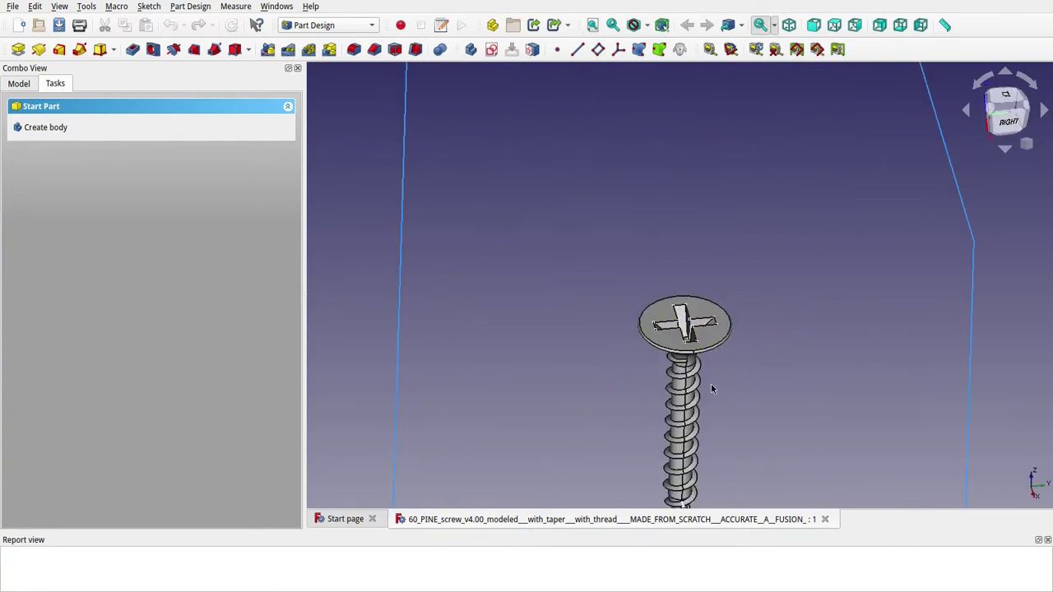
pyautogui.moveTo(712, 389)
pyautogui.mouseDown(button='middle')
pyautogui.moveTo(686, 327)
pyautogui.moveTo(699, 374)
pyautogui.mouseUp(button='middle')
pyautogui.moveTo(736, 411); pyautogui.dragTo(665, 248, button='middle')
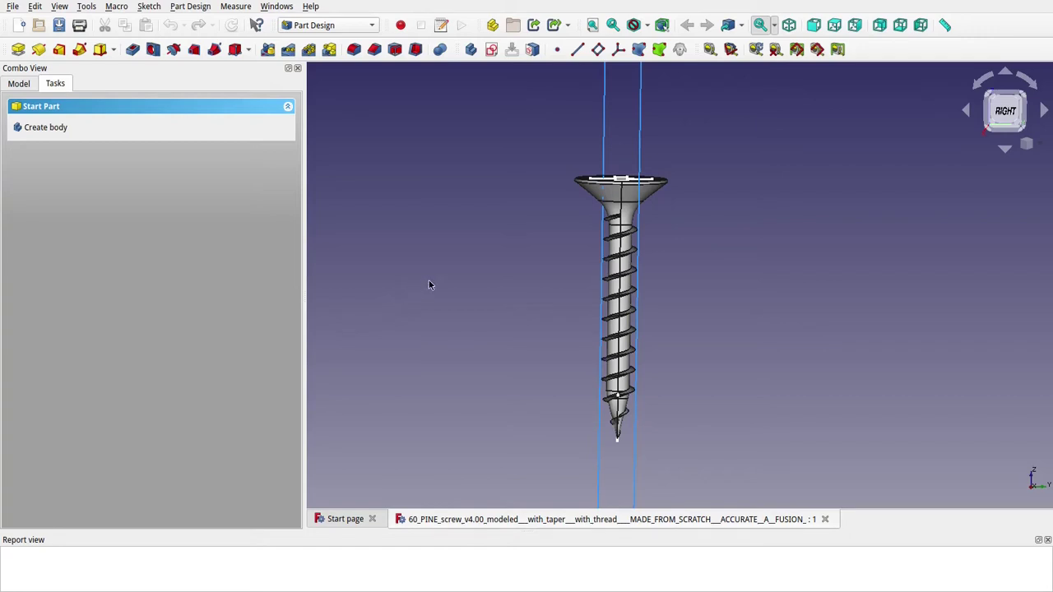
# Create a new document with a body and start a sketch on the XZ plane.
pyautogui.click(18, 24)
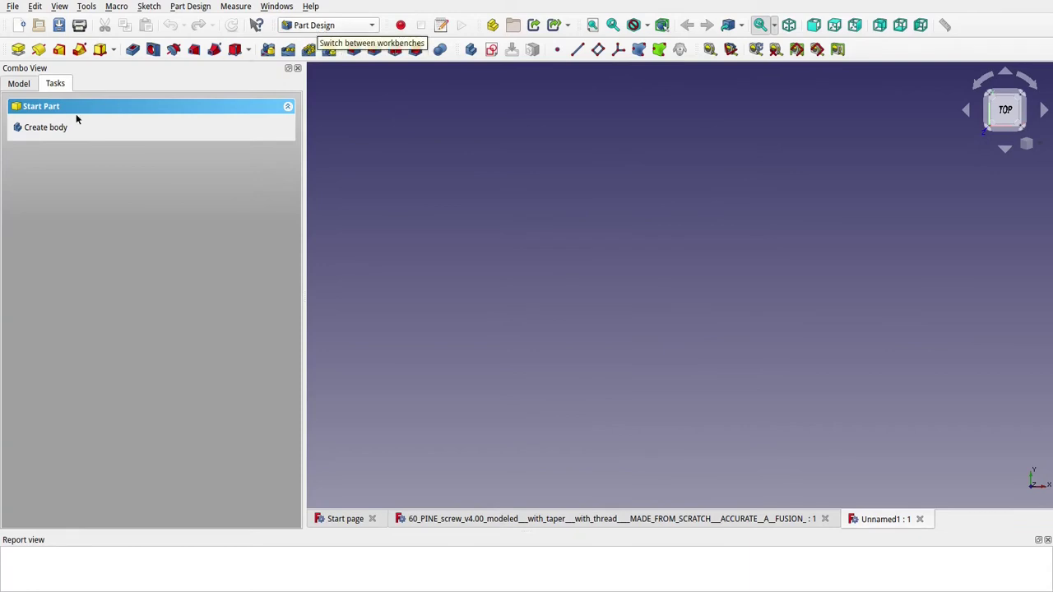
pyautogui.click(47, 129)
pyautogui.click(42, 130)
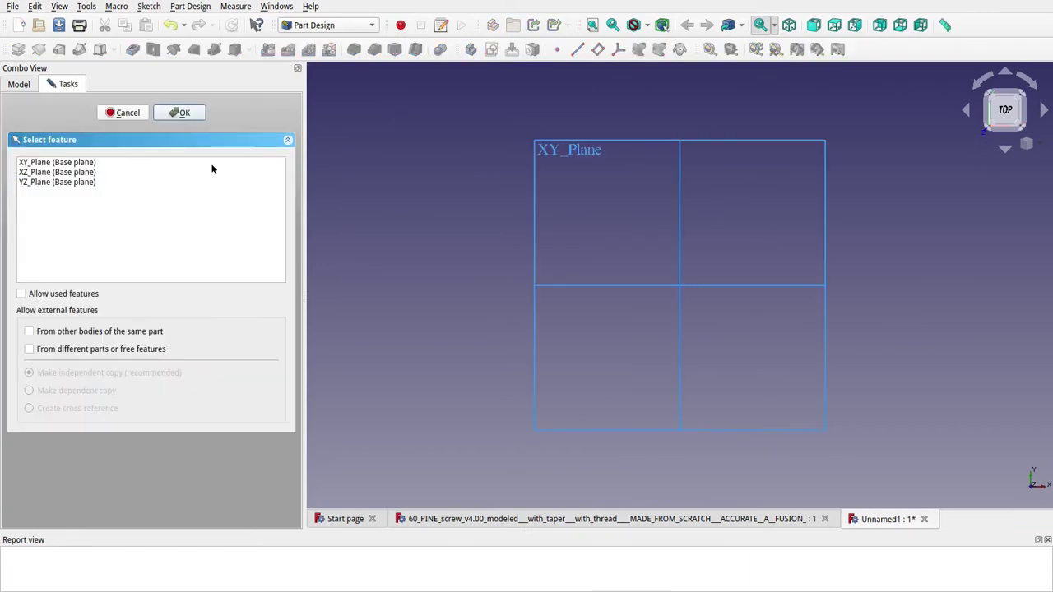
pyautogui.click(48, 174)
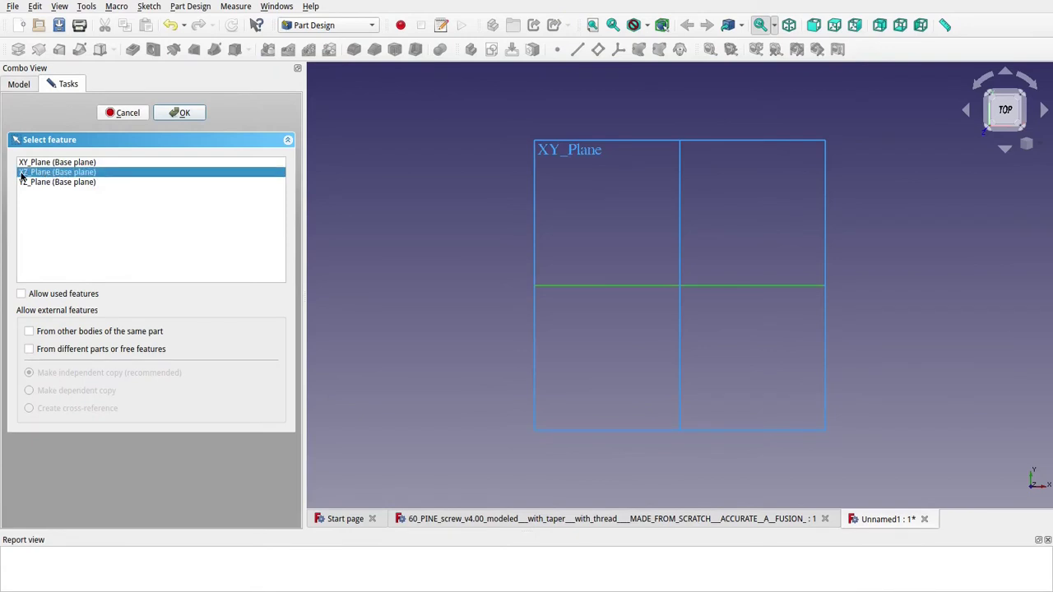
pyautogui.click(179, 114)
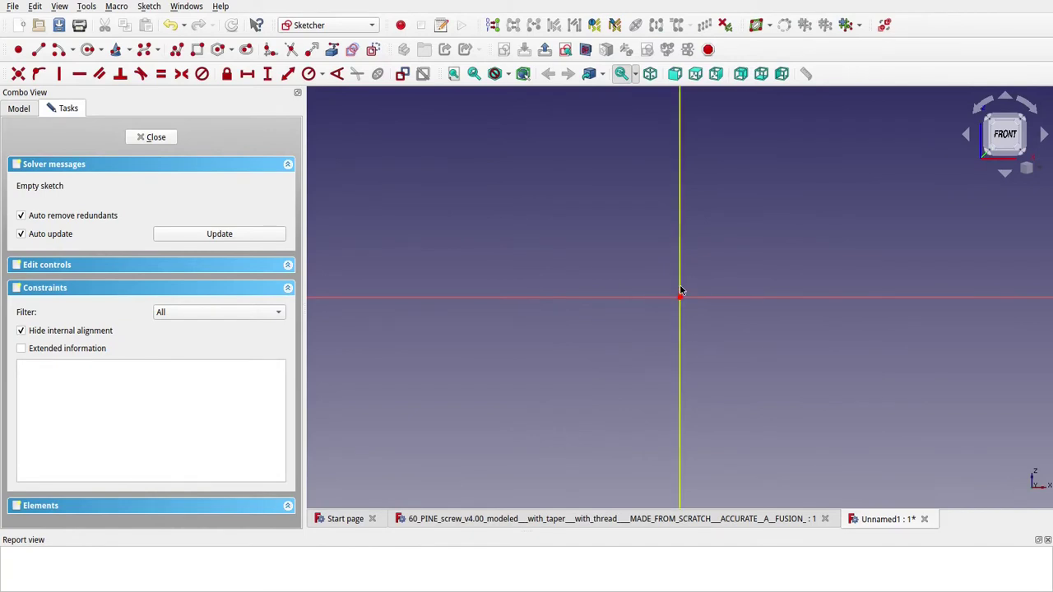
# Sketch a closed right triangle about 7.9 mm tall from the origin, with one side on the vertical axis and a horizontal top edge.
pyautogui.click(38, 49)
pyautogui.click(679, 297)
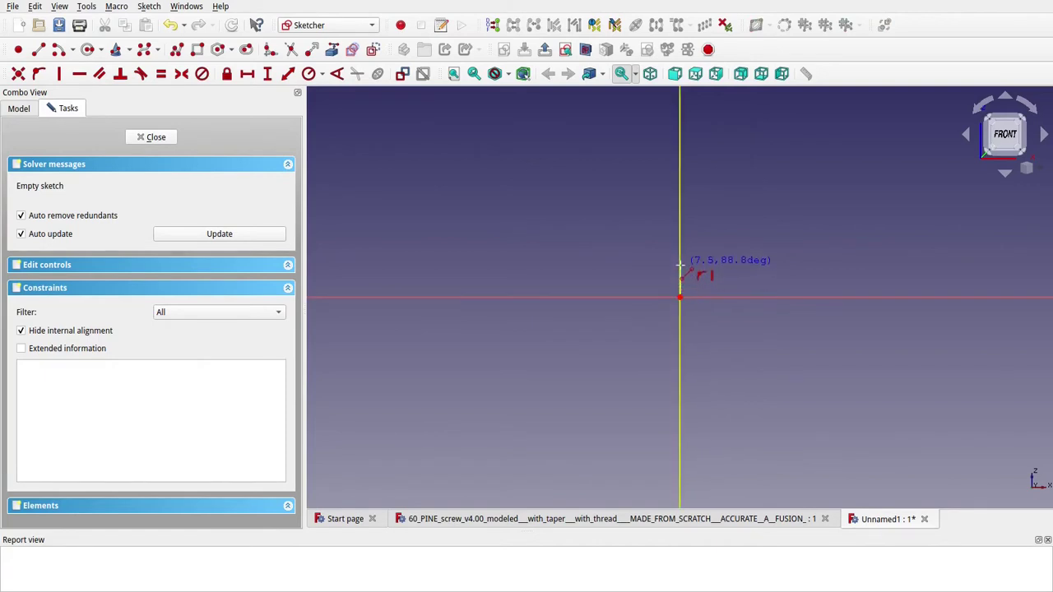
pyautogui.click(674, 261)
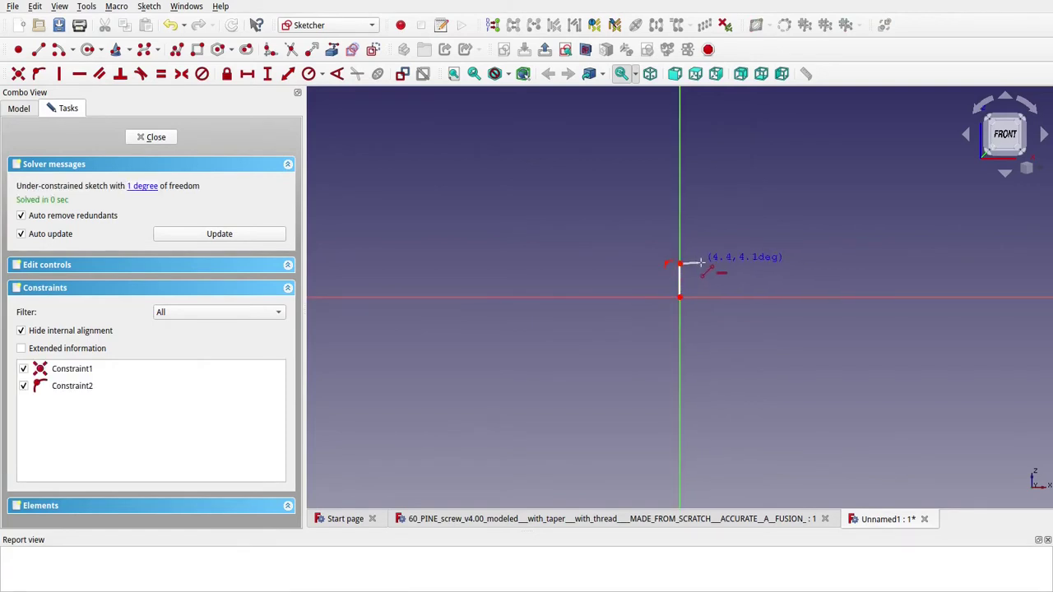
pyautogui.click(705, 264)
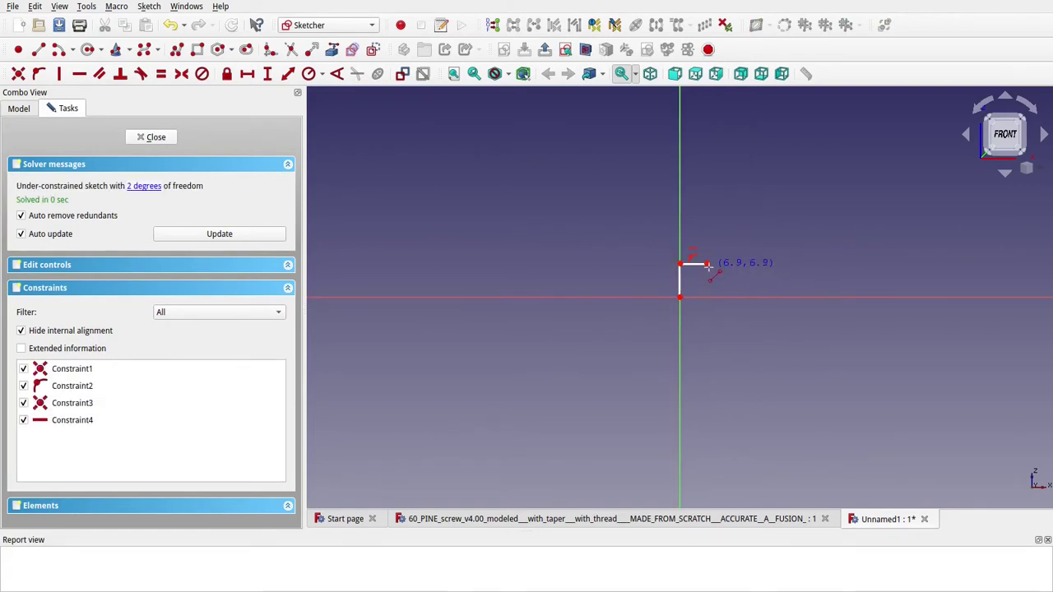
pyautogui.click(679, 297)
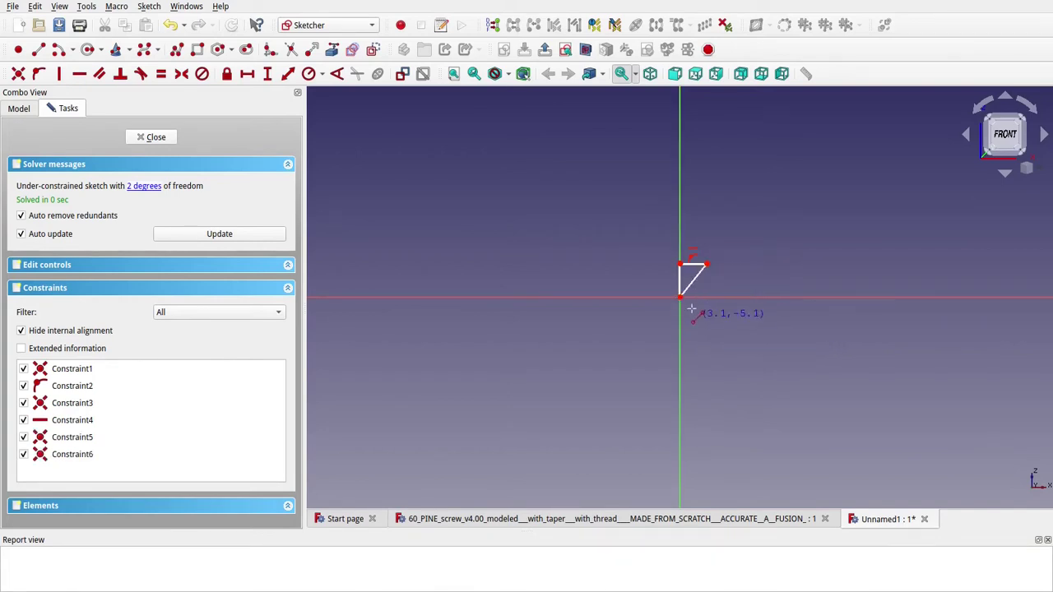
# Constrain the triangle's vertical side to a length of 0.1 mm.
pyautogui.click(267, 74)
pyautogui.click(680, 288)
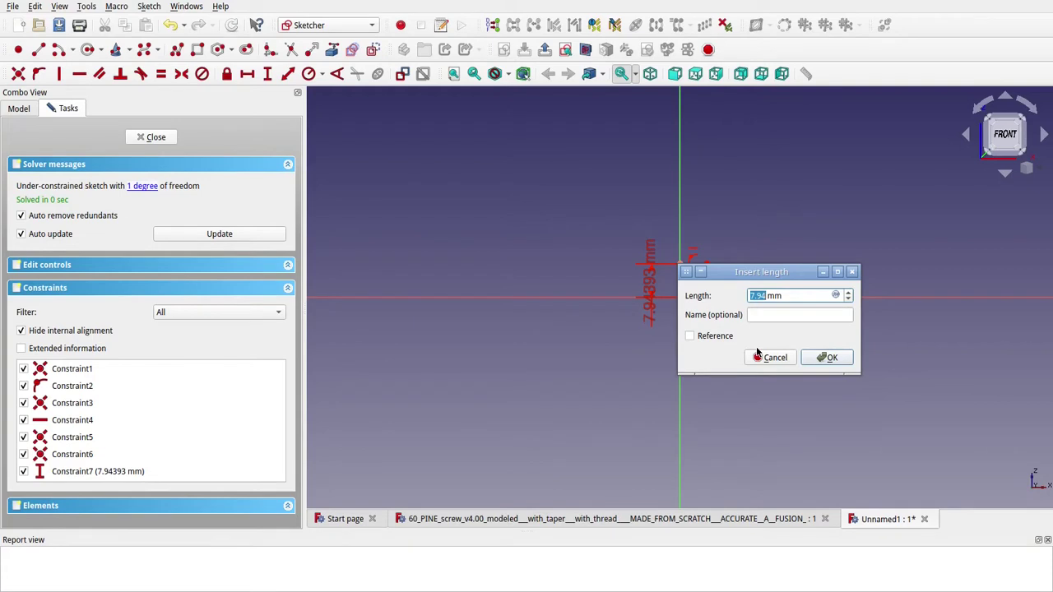
pyautogui.write('0')
pyautogui.press('Return')
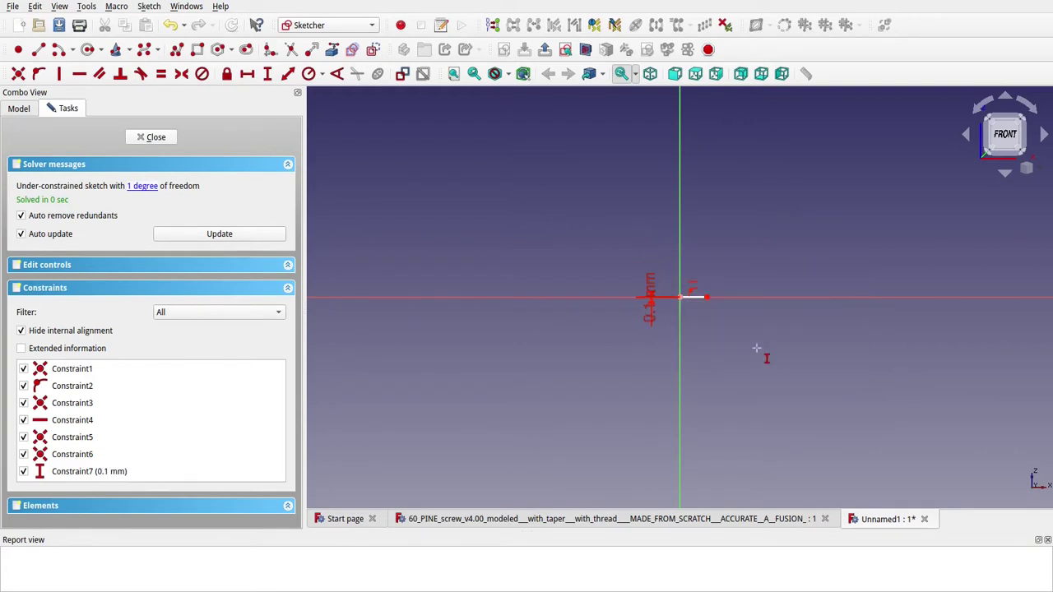
# Constrain the triangle's horizontal top edge to a length of 0.05 mm.
pyautogui.scroll(5, 697, 293)
pyautogui.scroll(3, 576, 197)
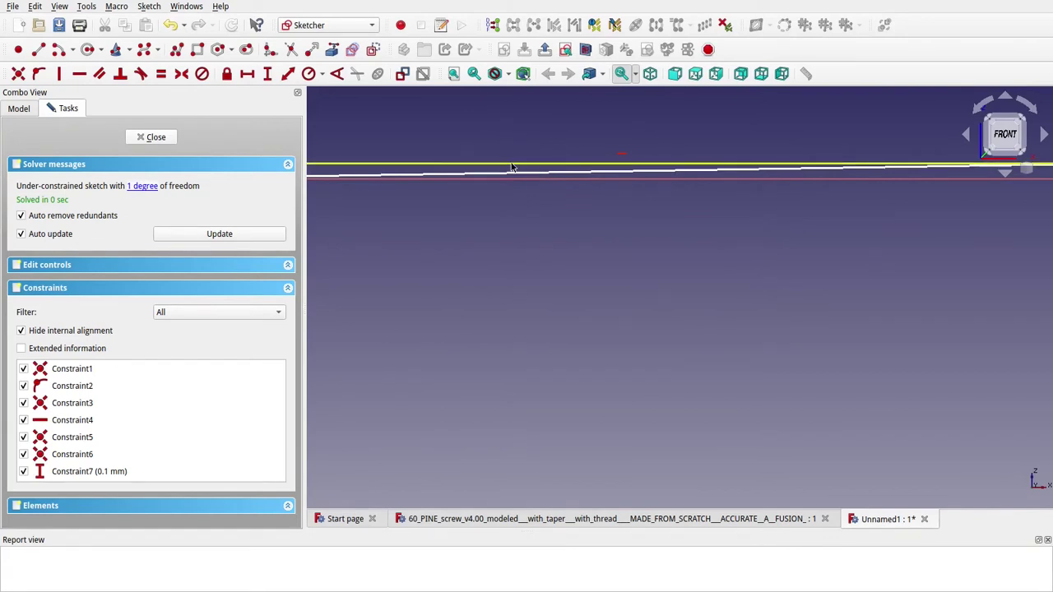
pyautogui.click(246, 74)
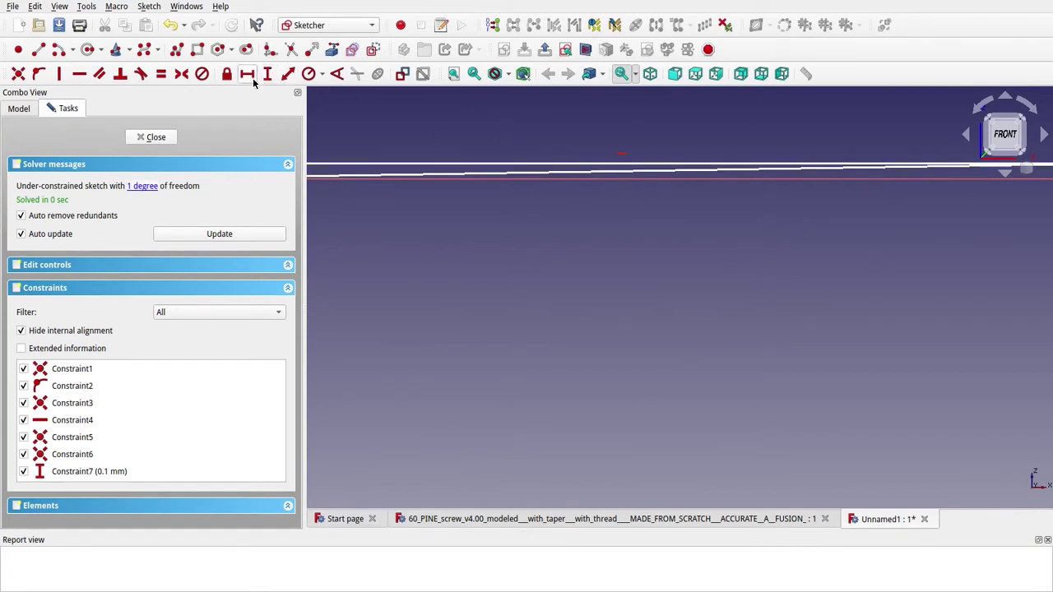
pyautogui.click(438, 167)
pyautogui.write('0.')
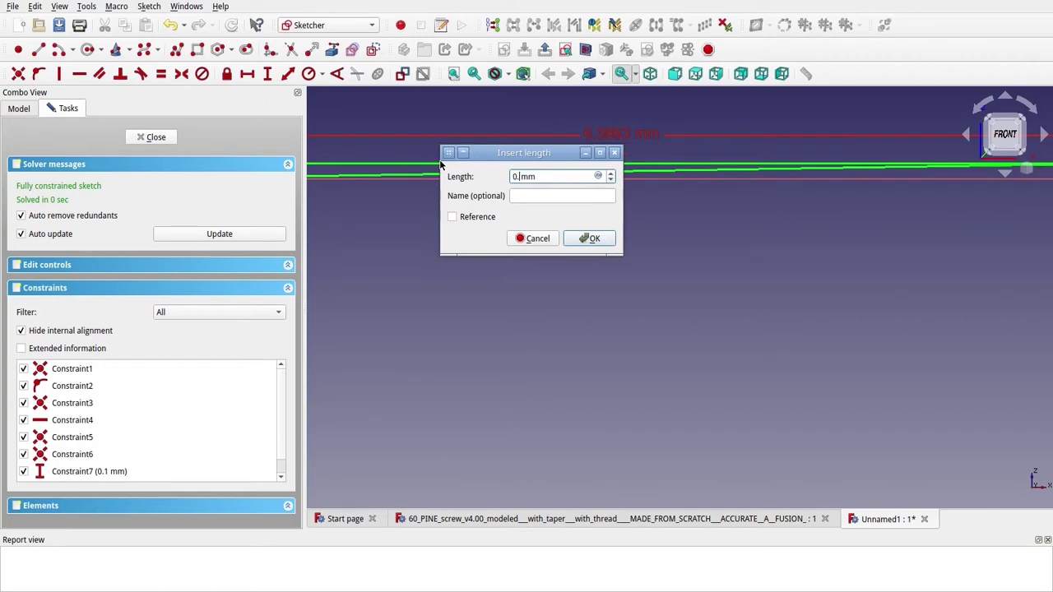
pyautogui.write('01')
pyautogui.press('Return')
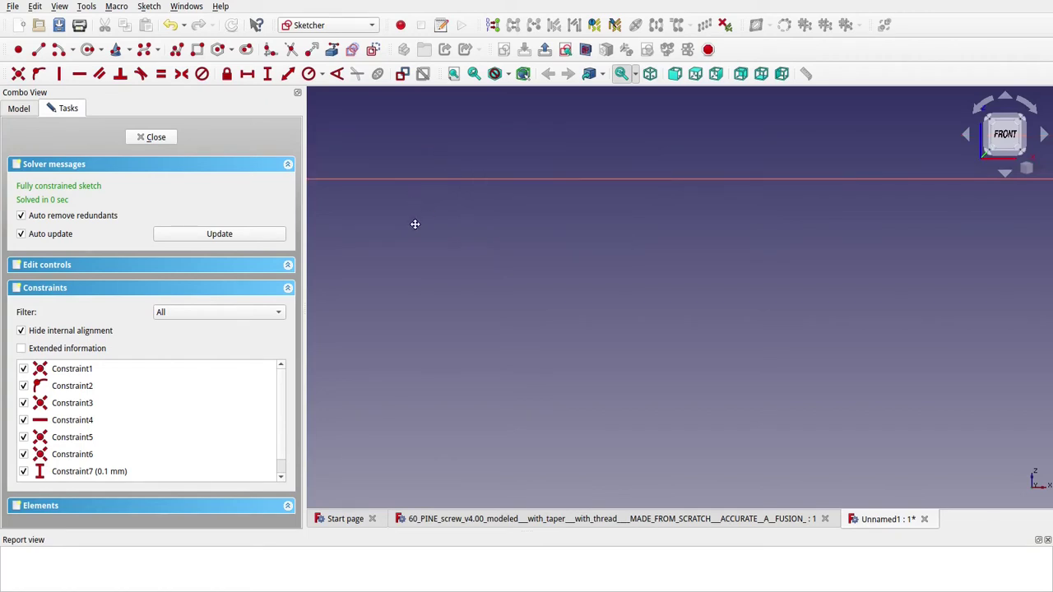
# Move the triangle's height dimension label close to the profile, below the horizontal axis.
pyautogui.moveTo(415, 225); pyautogui.dragTo(829, 271, button='middle')
pyautogui.scroll(7, 535, 213)
pyautogui.scroll(-4, 545, 230)
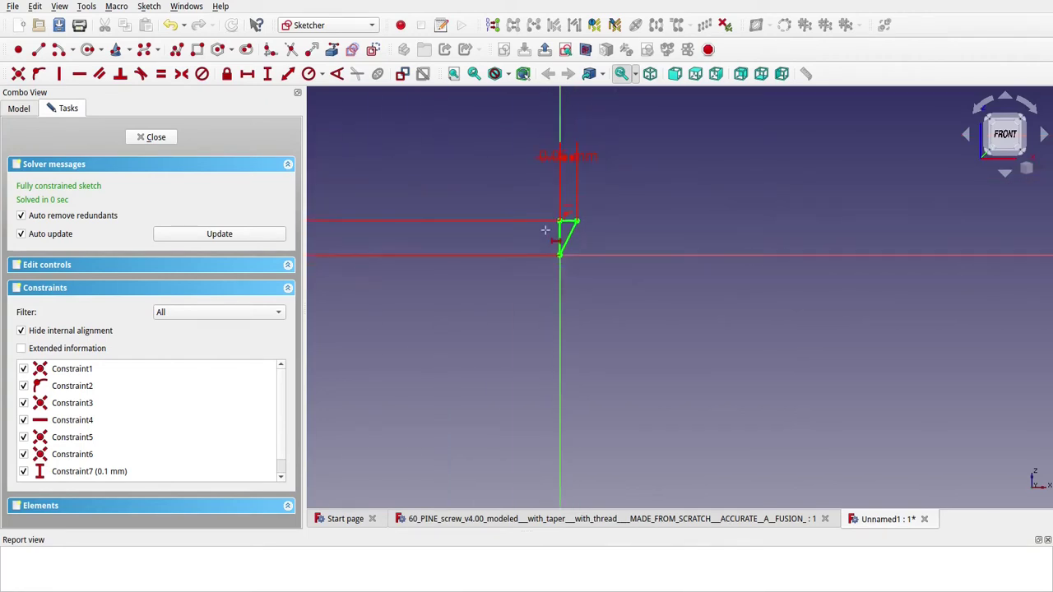
pyautogui.scroll(-1, 545, 230)
pyautogui.scroll(1, 553, 220)
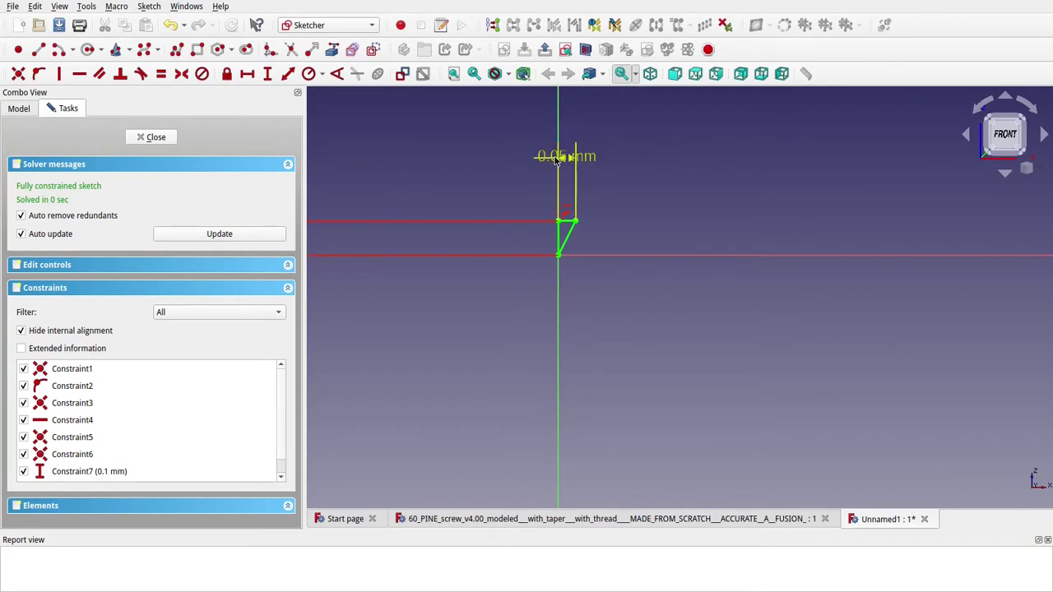
pyautogui.scroll(-6, 527, 255)
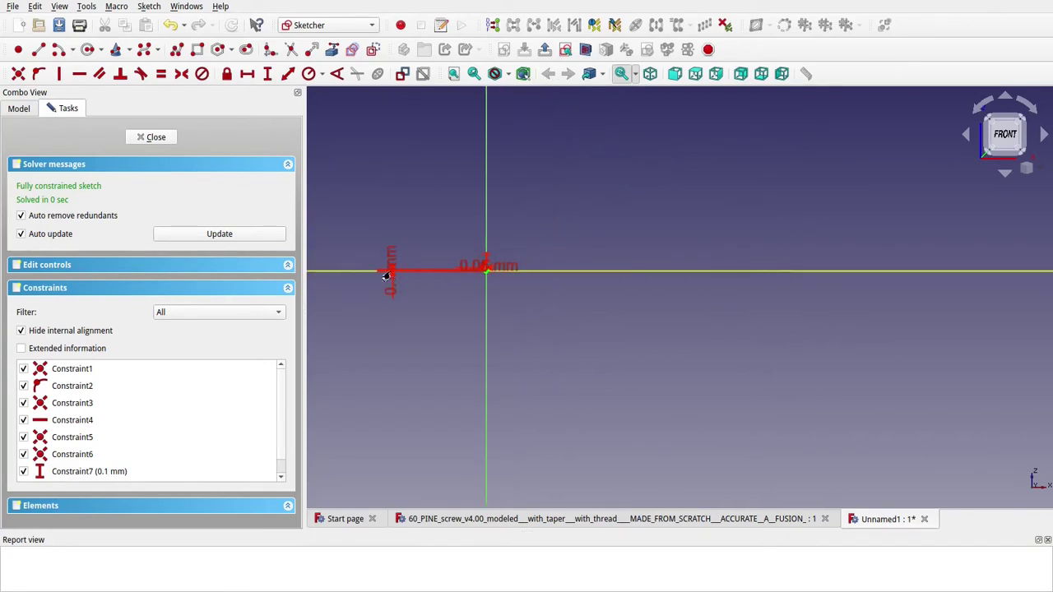
pyautogui.moveTo(389, 270)
pyautogui.mouseDown()
pyautogui.moveTo(389, 239)
pyautogui.moveTo(458, 218)
pyautogui.moveTo(444, 228)
pyautogui.mouseUp()
pyautogui.scroll(5, 510, 279)
pyautogui.moveTo(443, 274); pyautogui.dragTo(587, 324, button='middle')
pyautogui.scroll(4, 589, 317)
pyautogui.scroll(-2, 588, 317)
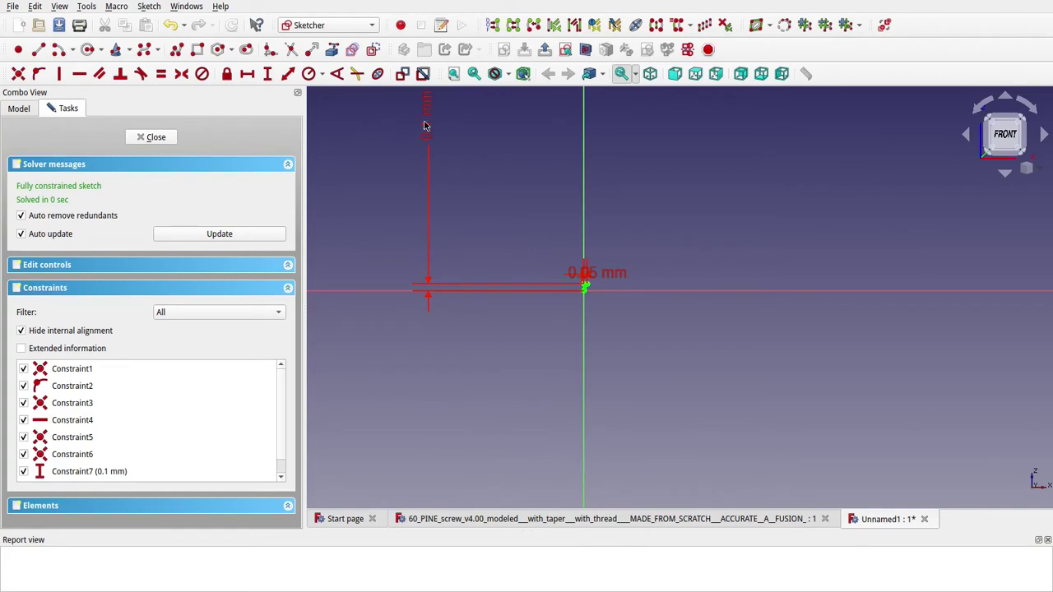
pyautogui.moveTo(424, 125)
pyautogui.mouseDown()
pyautogui.moveTo(493, 313)
pyautogui.moveTo(553, 346)
pyautogui.mouseUp()
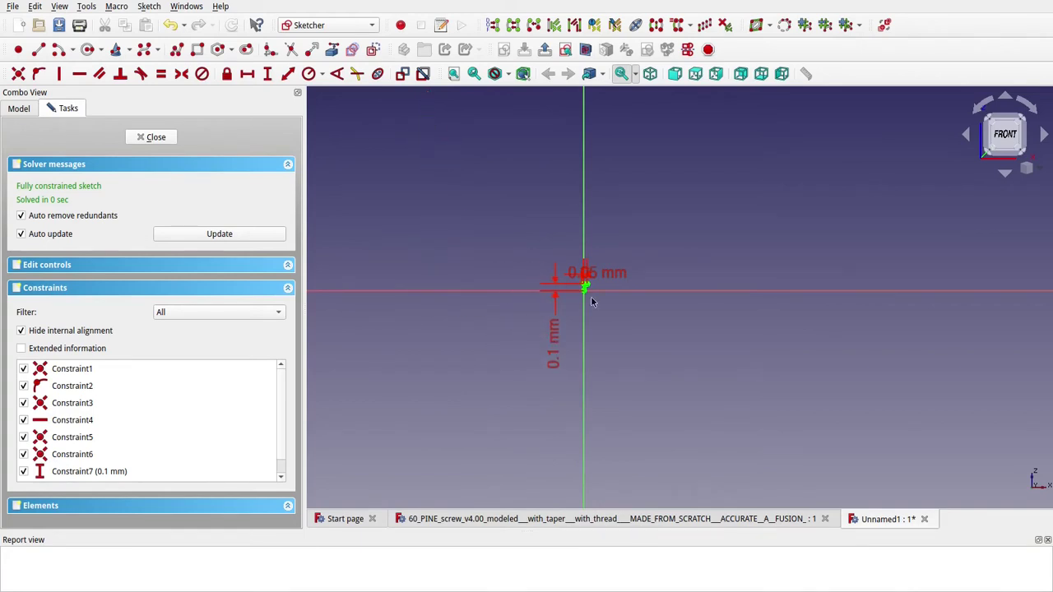
# Arrange the width and height dimension labels beside the tiny triangle so both are clear of its edges.
pyautogui.scroll(2, 590, 301)
pyautogui.moveTo(592, 265); pyautogui.dragTo(650, 266)
pyautogui.moveTo(511, 421); pyautogui.dragTo(544, 372)
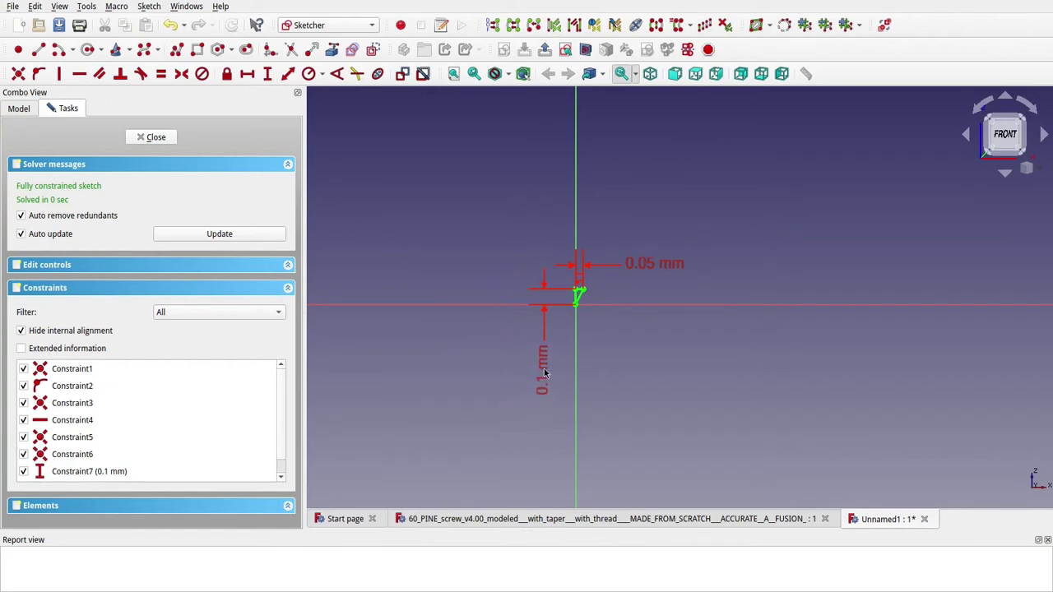
pyautogui.scroll(3, 586, 337)
pyautogui.moveTo(493, 417); pyautogui.dragTo(540, 337)
pyautogui.moveTo(726, 187); pyautogui.dragTo(683, 216)
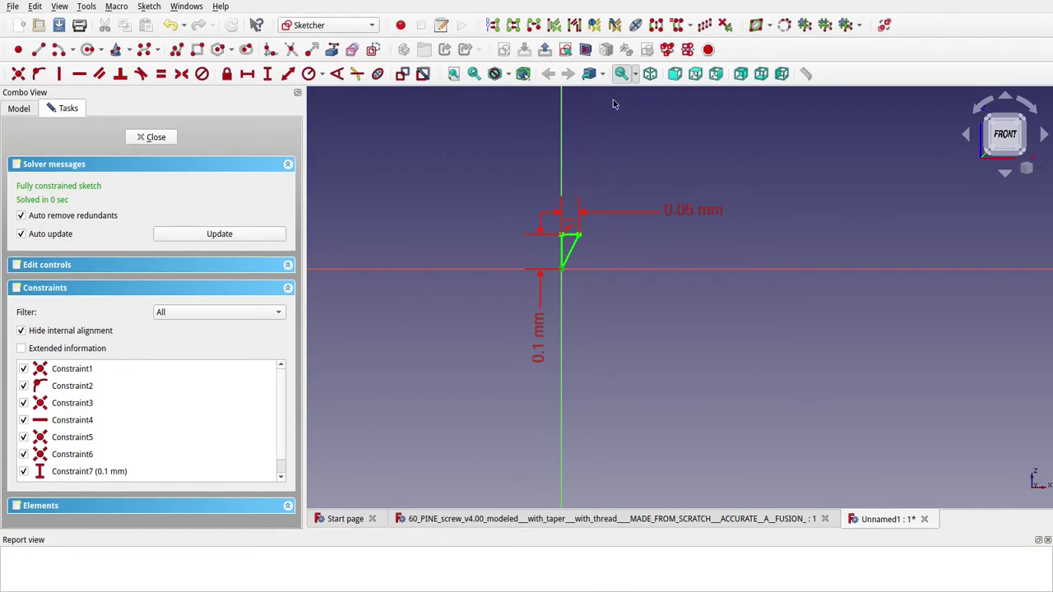
# Close the tip profile sketch and start a new sketch on the XZ plane.
pyautogui.scroll(-3, 611, 190)
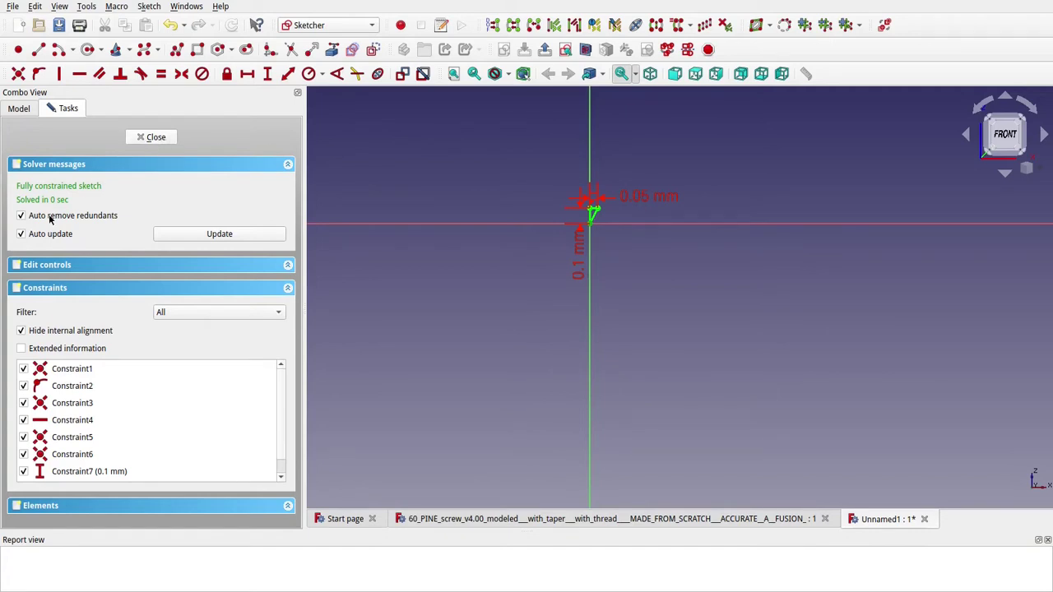
pyautogui.click(175, 136)
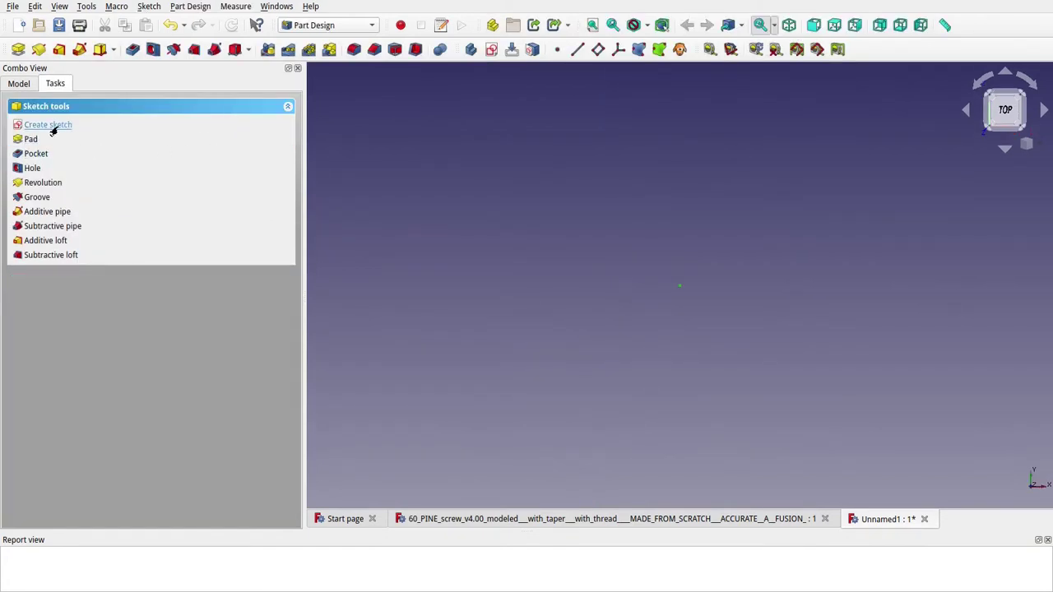
pyautogui.click(22, 85)
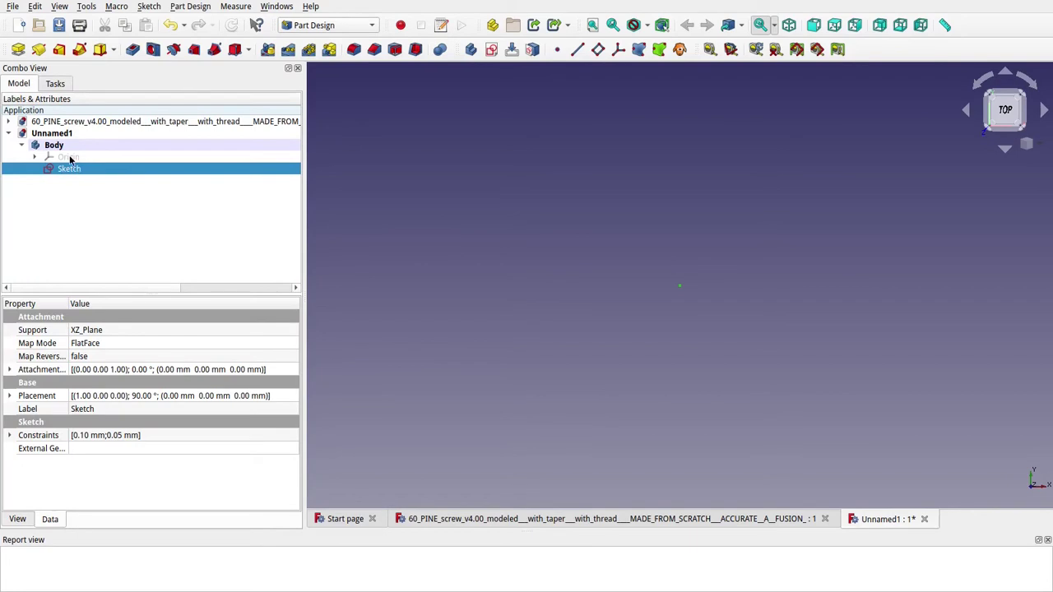
pyautogui.click(492, 49)
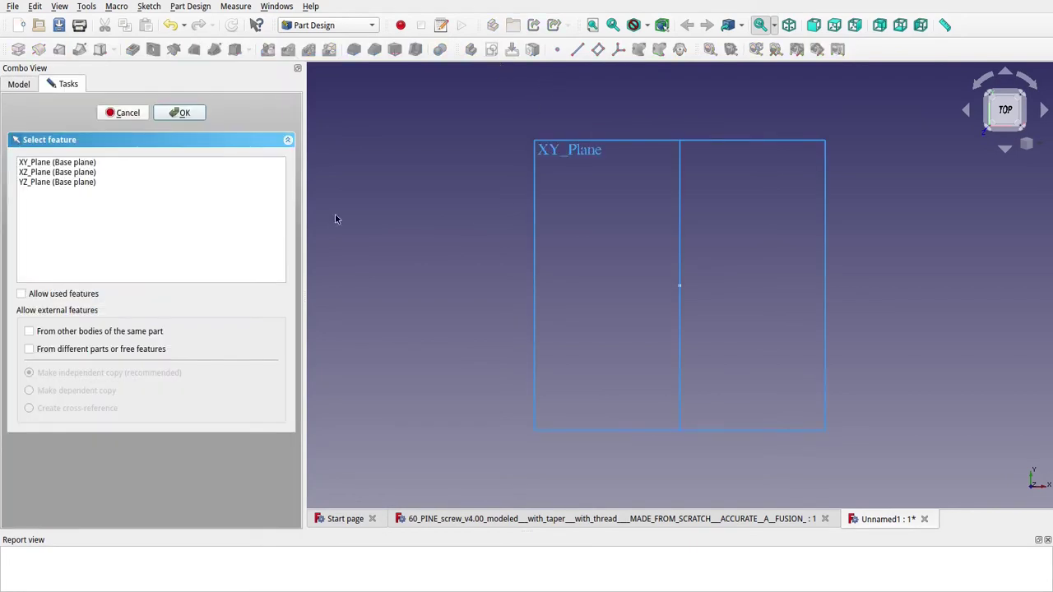
pyautogui.click(57, 172)
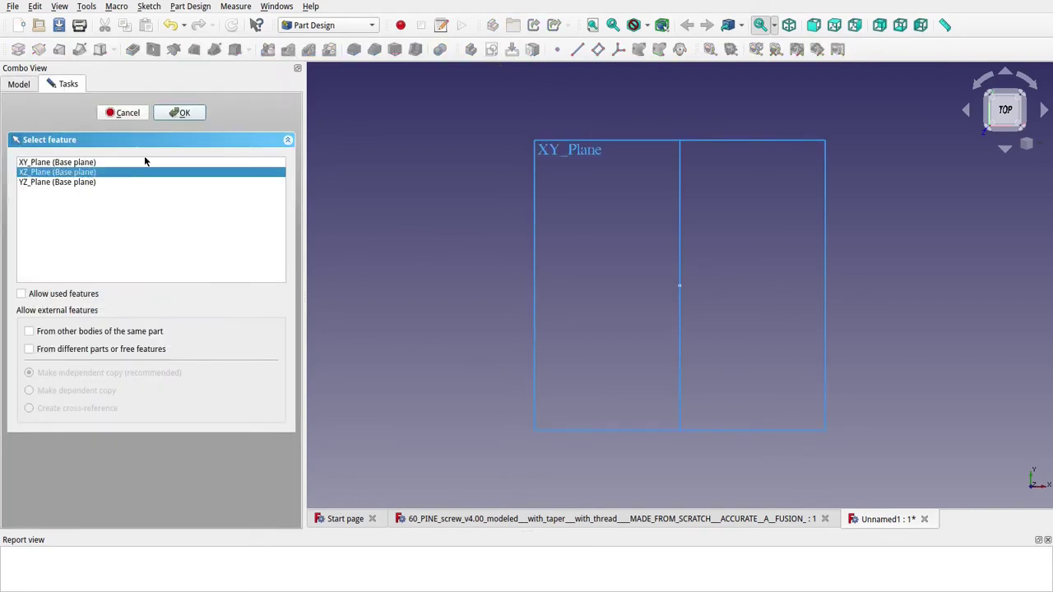
pyautogui.click(183, 113)
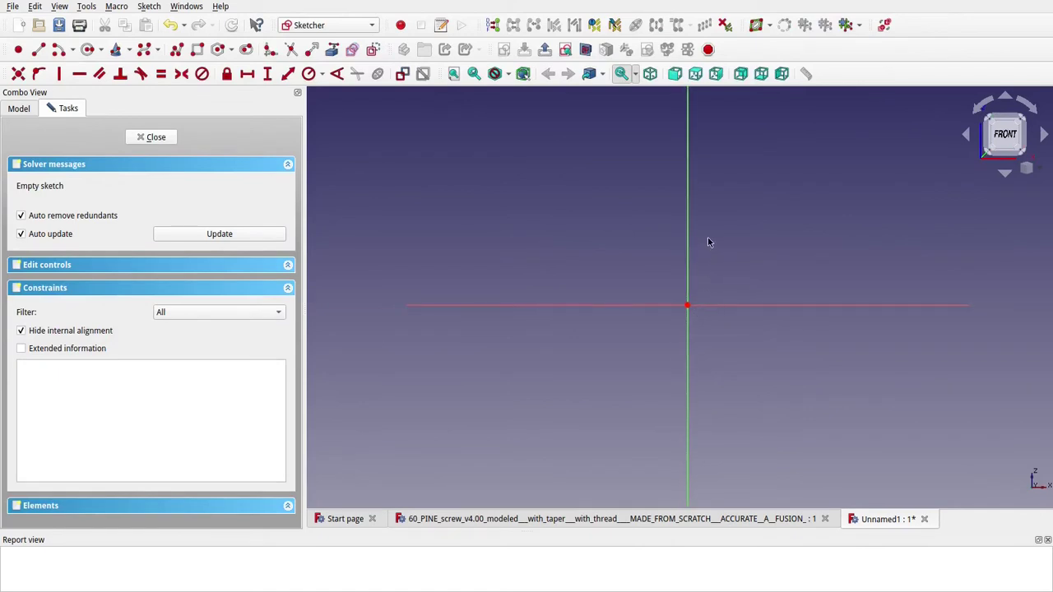
# Sketch a closed triangle above the tip profile, just right of the vertical axis, with a vertical left side about 0.3 mm long.
pyautogui.moveTo(708, 242)
pyautogui.mouseDown(button='middle')
pyautogui.moveTo(695, 263)
pyautogui.moveTo(597, 296)
pyautogui.mouseUp(button='middle')
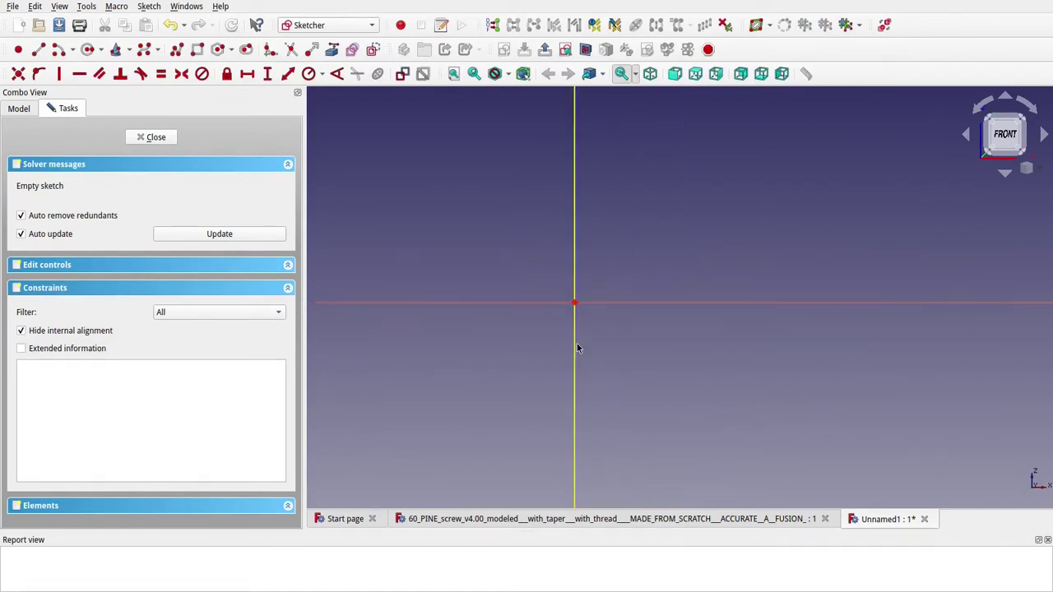
pyautogui.moveTo(577, 348)
pyautogui.mouseDown(button='middle')
pyautogui.moveTo(574, 285)
pyautogui.moveTo(514, 275)
pyautogui.moveTo(575, 419)
pyautogui.mouseUp(button='middle')
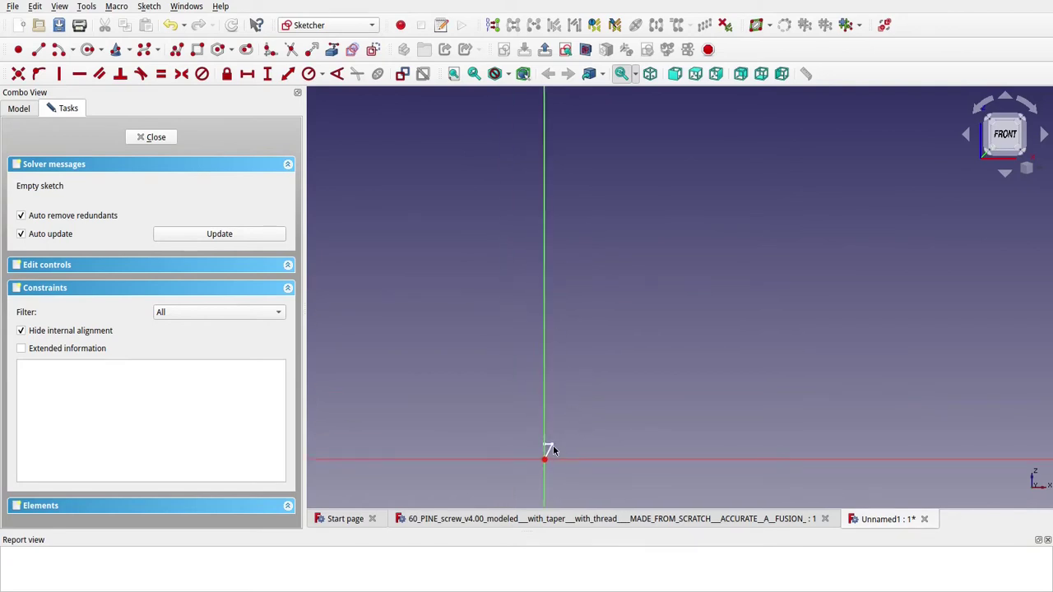
pyautogui.click(176, 54)
pyautogui.click(575, 189)
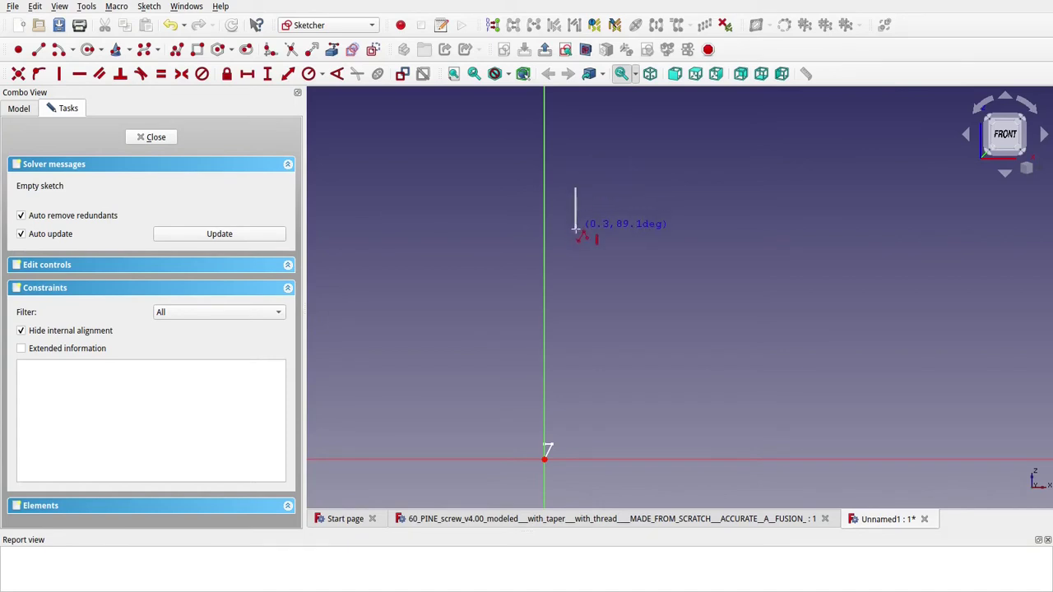
pyautogui.click(575, 230)
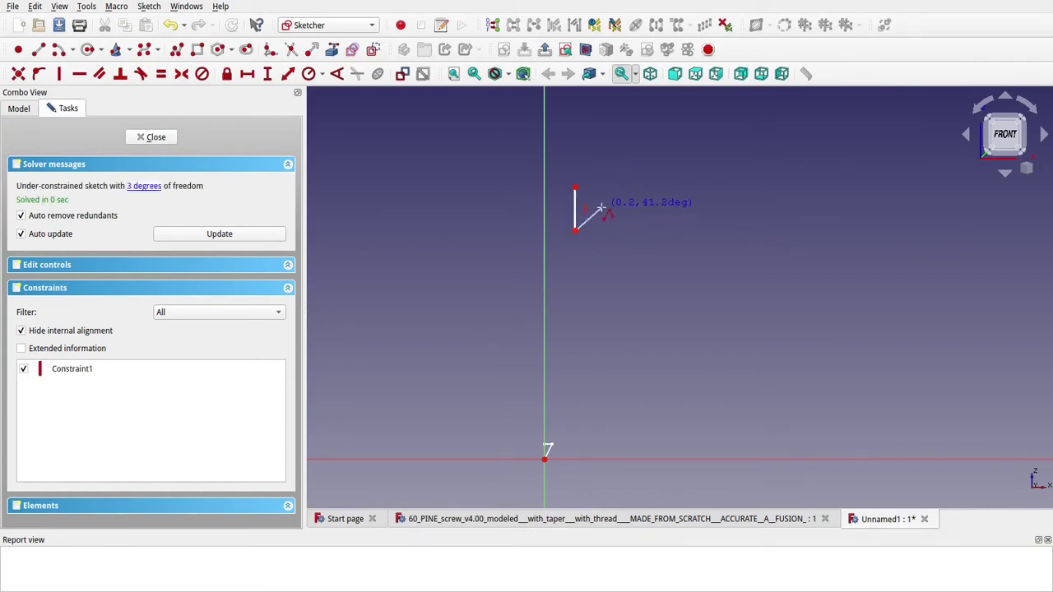
pyautogui.click(601, 208)
pyautogui.click(576, 188)
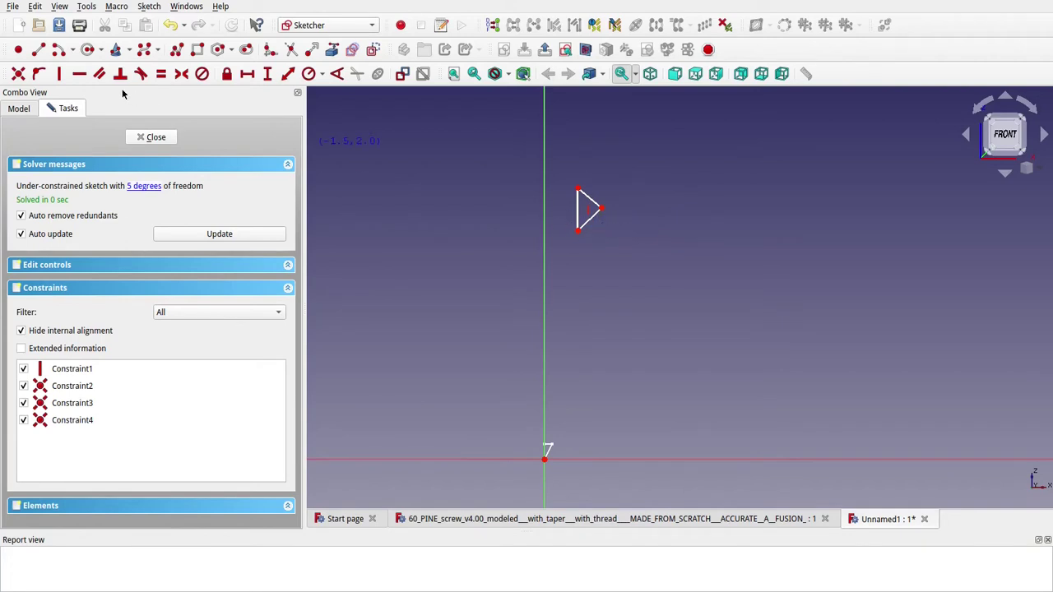
# Constrain the triangle's two slanted sides to equal length.
pyautogui.click(587, 200)
pyautogui.click(590, 220)
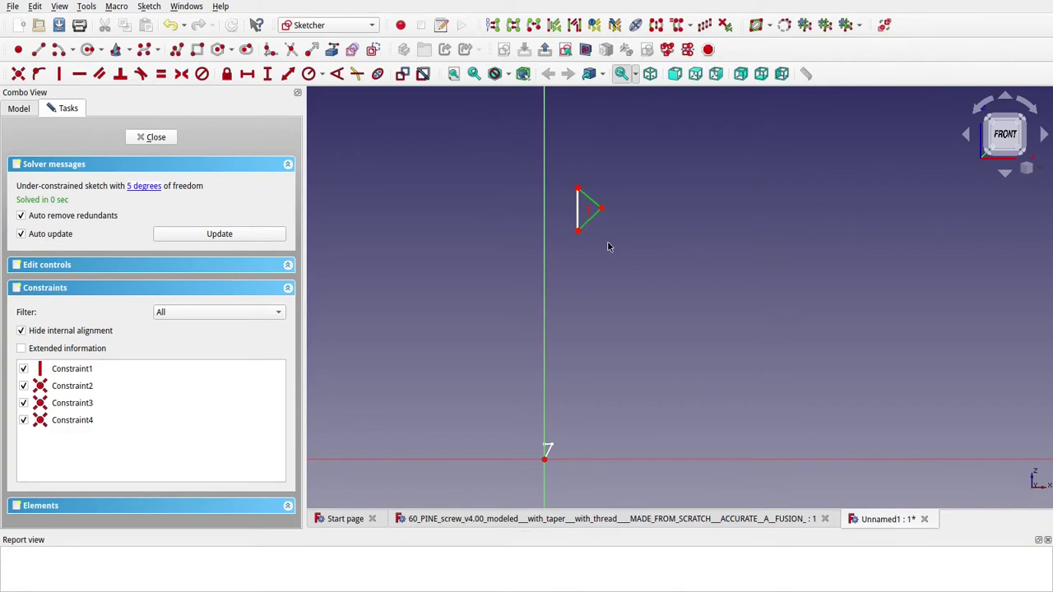
pyautogui.press('e')
pyautogui.scroll(2, 603, 231)
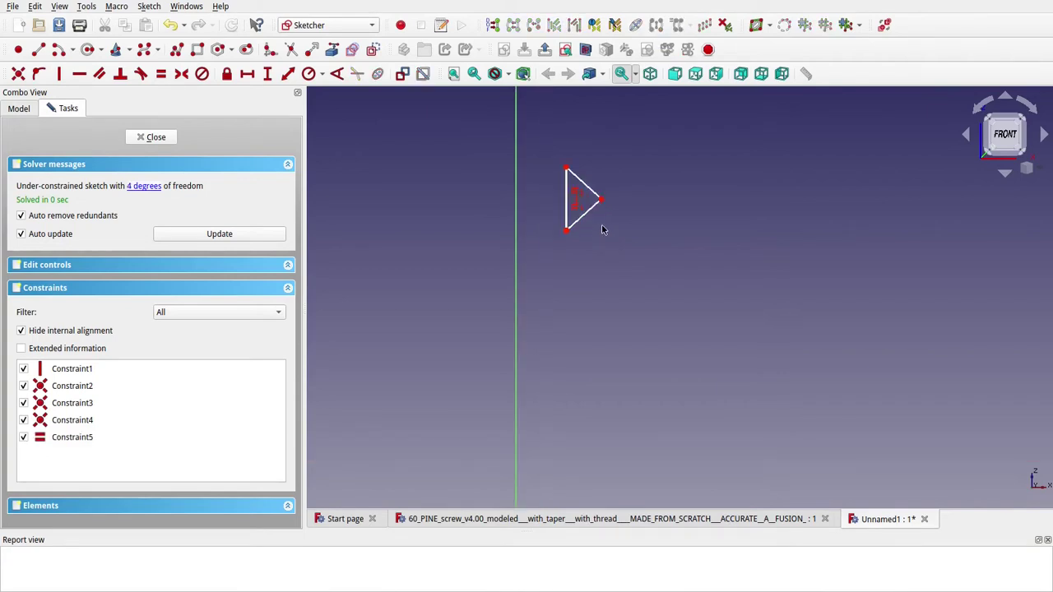
pyautogui.click(599, 200)
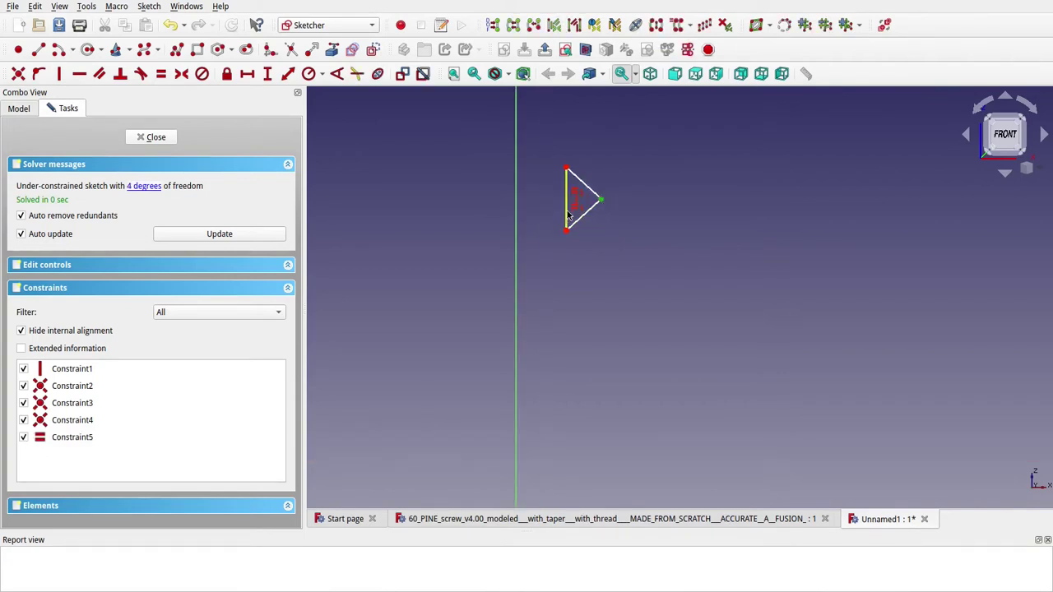
pyautogui.click(567, 215)
pyautogui.click(266, 76)
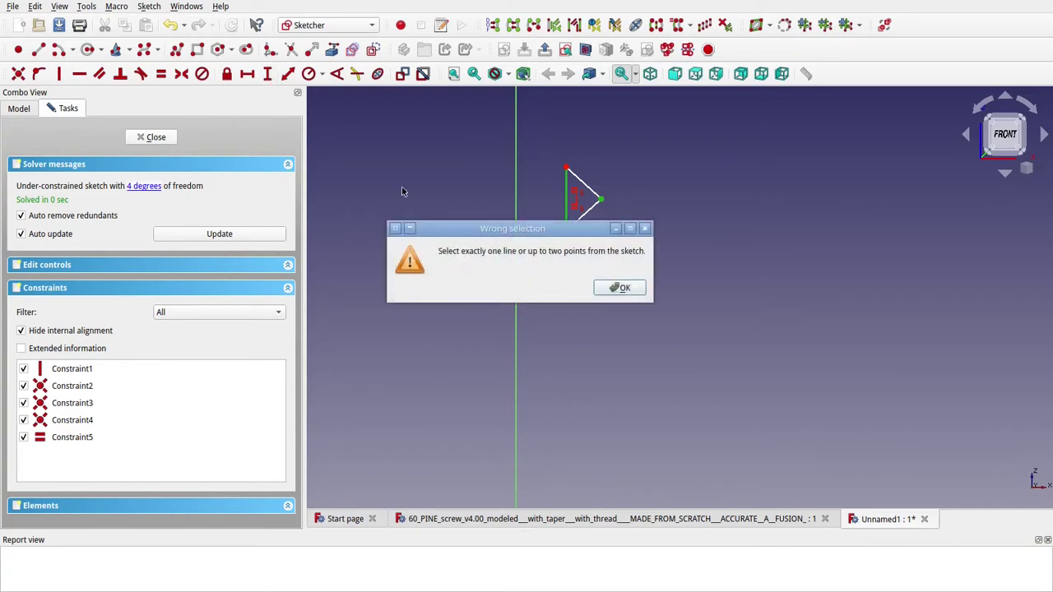
pyautogui.click(620, 286)
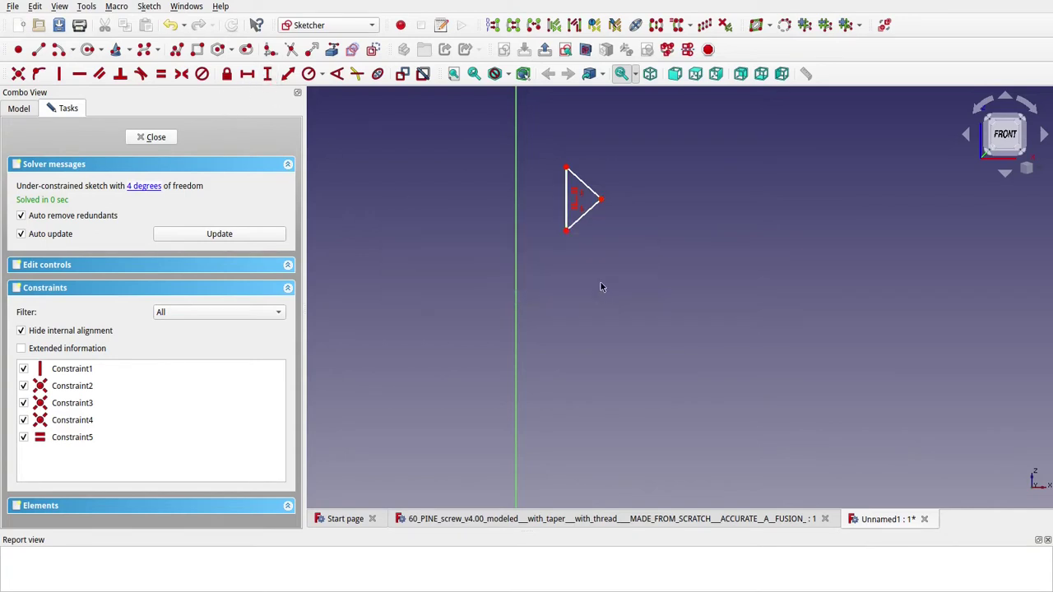
# Constrain the triangle's vertical side to a length of 0.6 mm.
pyautogui.click(568, 211)
pyautogui.click(265, 74)
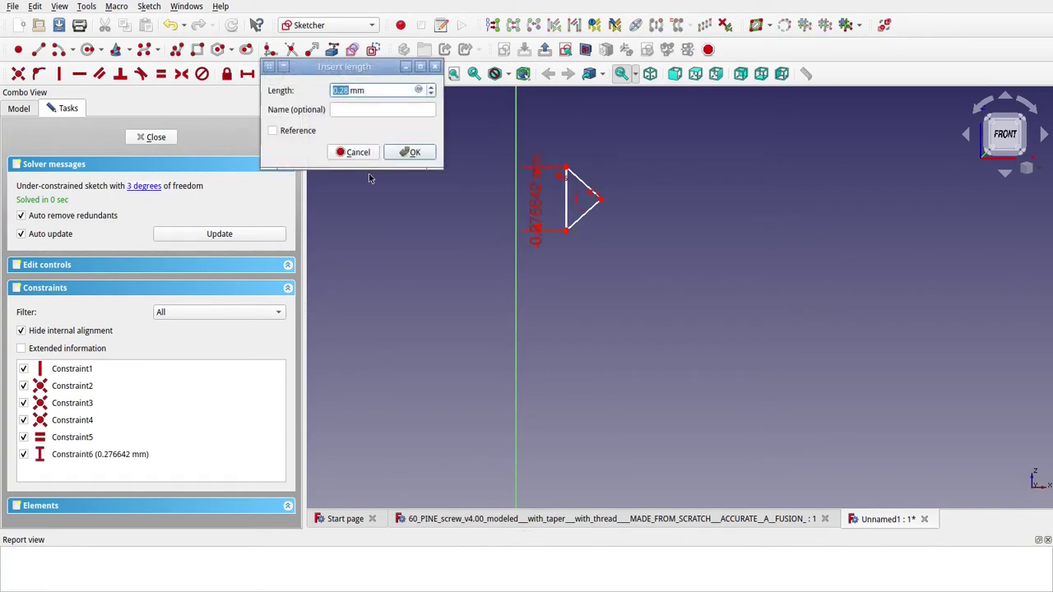
pyautogui.write('0.6')
pyautogui.press('Return')
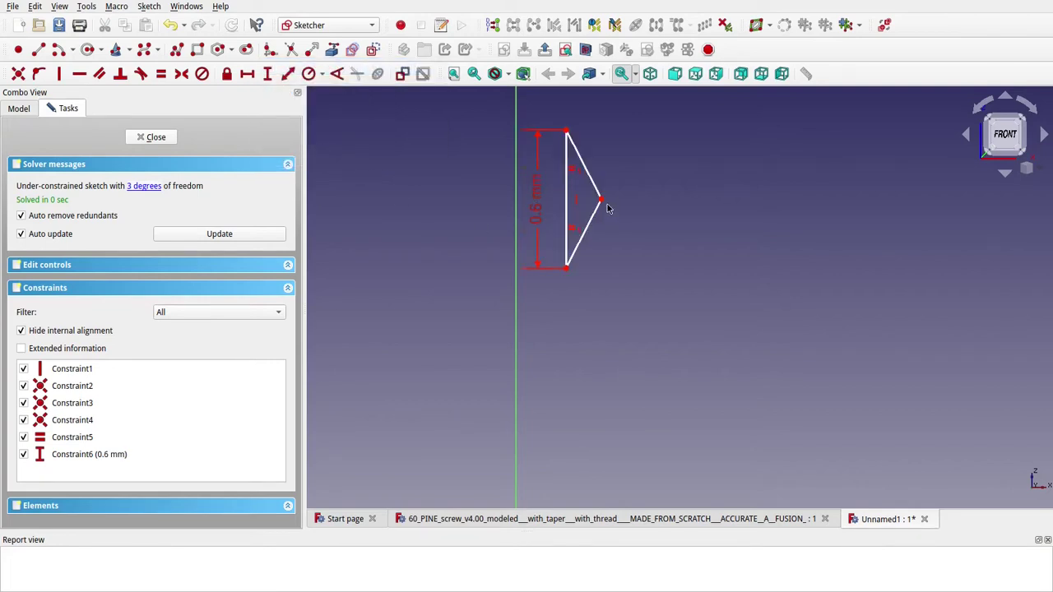
# Constrain the horizontal distance between the triangle's right vertex and its upper left corner to 0.8 mm.
pyautogui.click(601, 200)
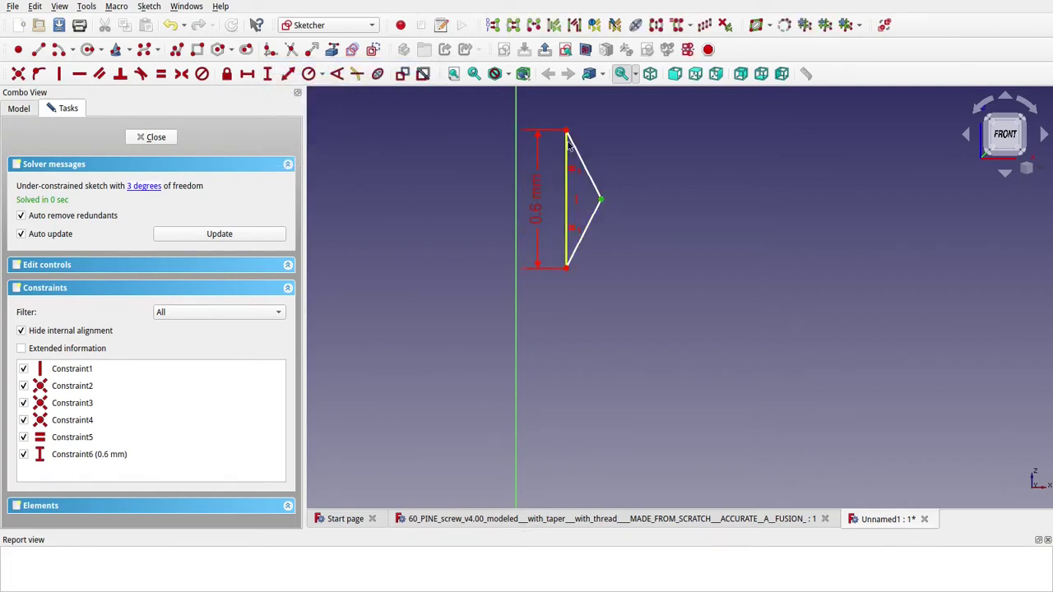
pyautogui.click(566, 131)
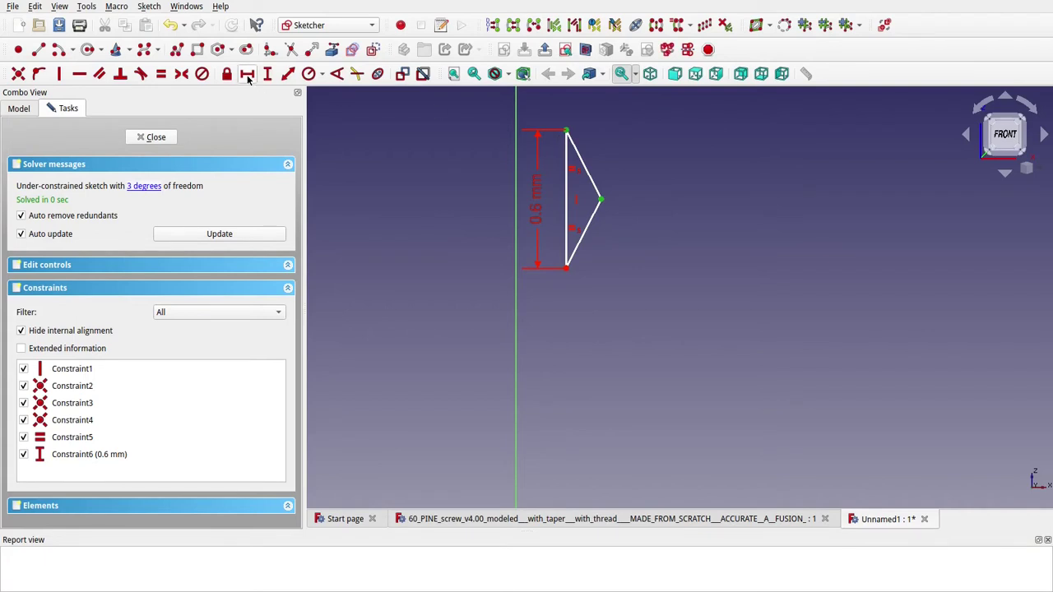
pyautogui.click(248, 74)
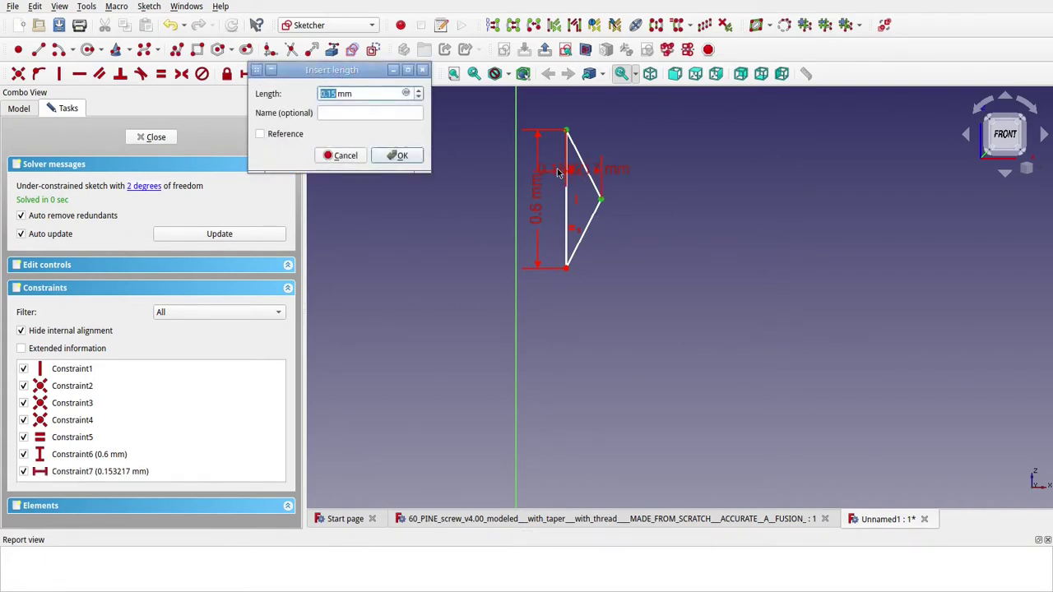
pyautogui.write('0.8')
pyautogui.press('Return')
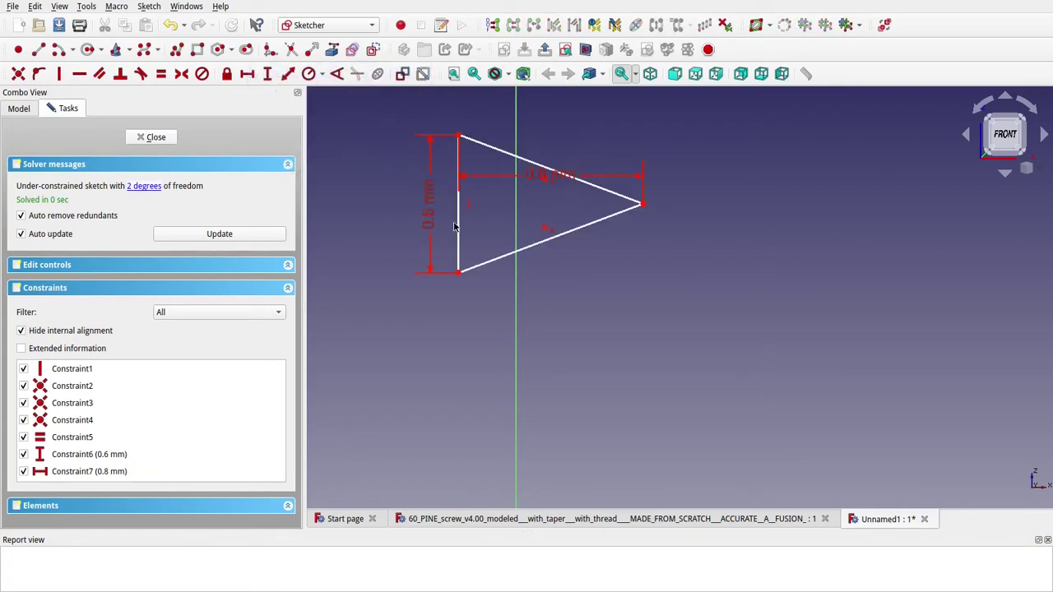
# Move the whole triangle to the right of the vertical axis and place its width dimension above the profile.
pyautogui.moveTo(458, 212); pyautogui.dragTo(577, 219)
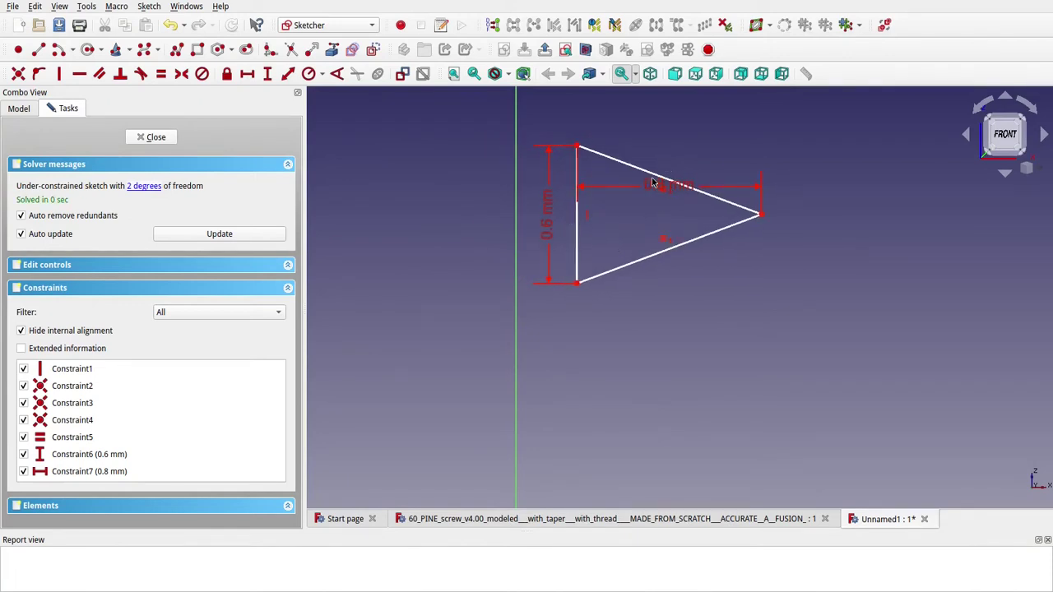
pyautogui.moveTo(654, 188); pyautogui.dragTo(655, 124)
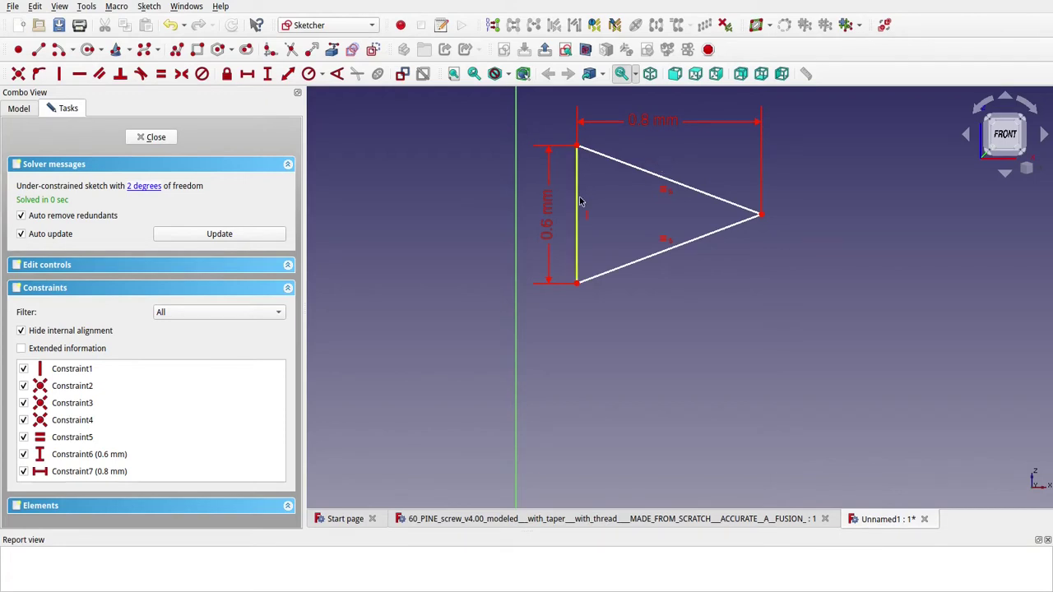
# Constrain the triangle's lower left corner 0.3 mm horizontally from the origin, and move the offset and height dimension labels clear of the profile.
pyautogui.scroll(-4, 601, 321)
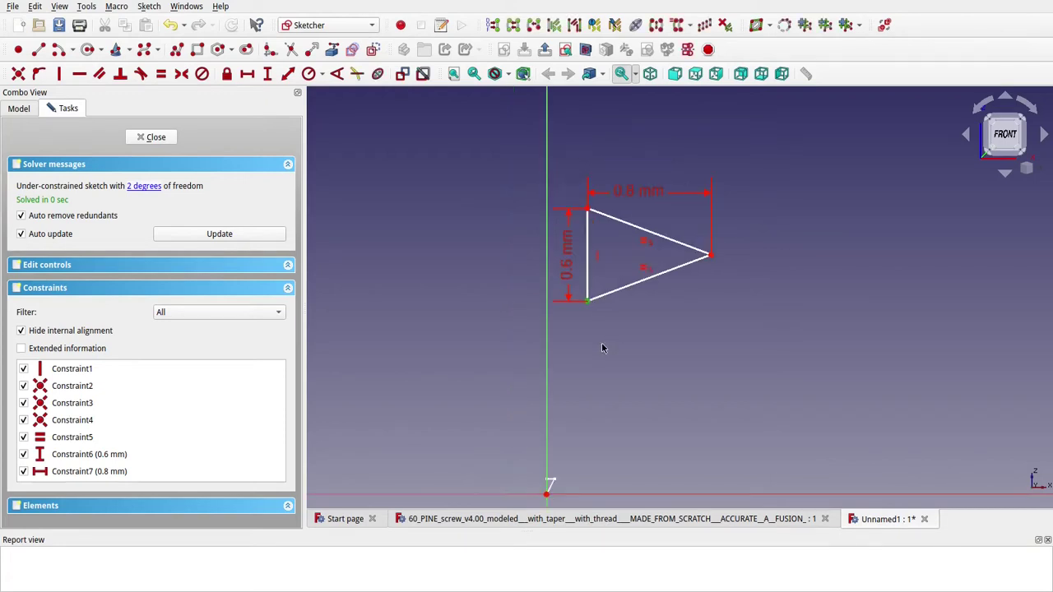
pyautogui.click(566, 444)
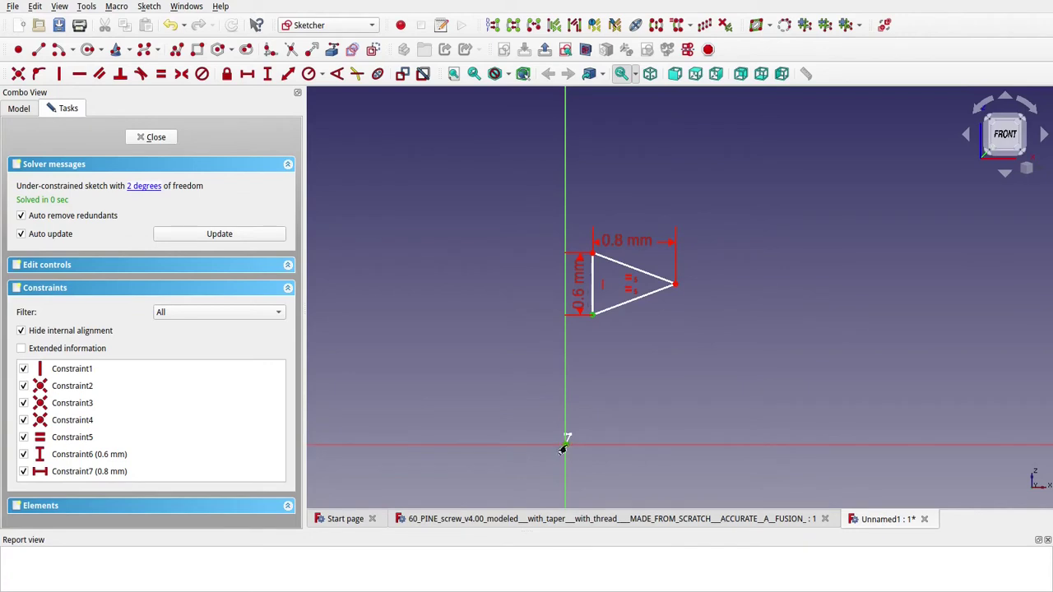
pyautogui.click(247, 73)
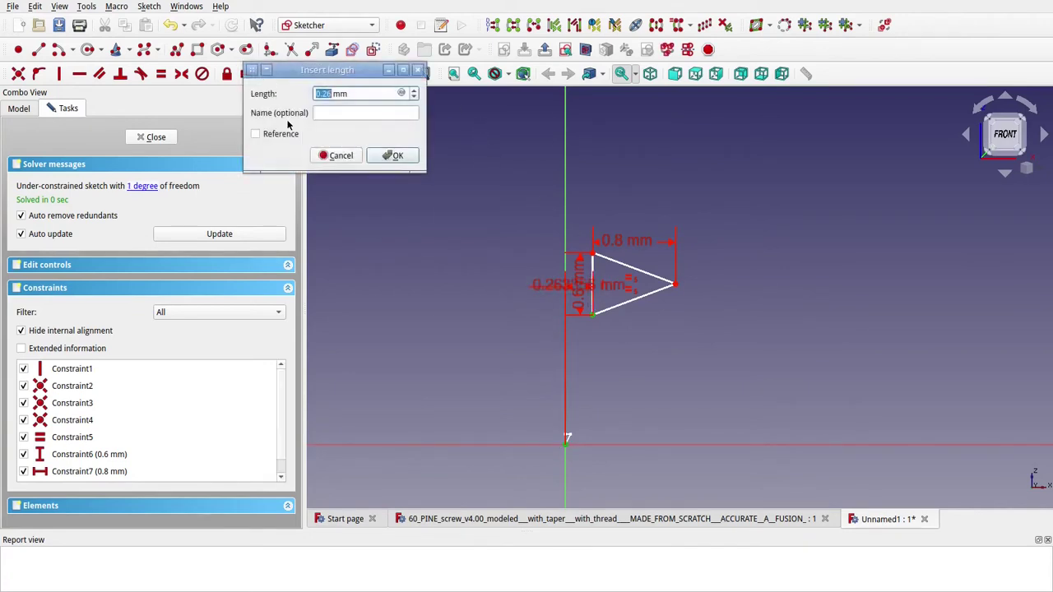
pyautogui.write('0.')
pyautogui.write('3')
pyautogui.press('Return')
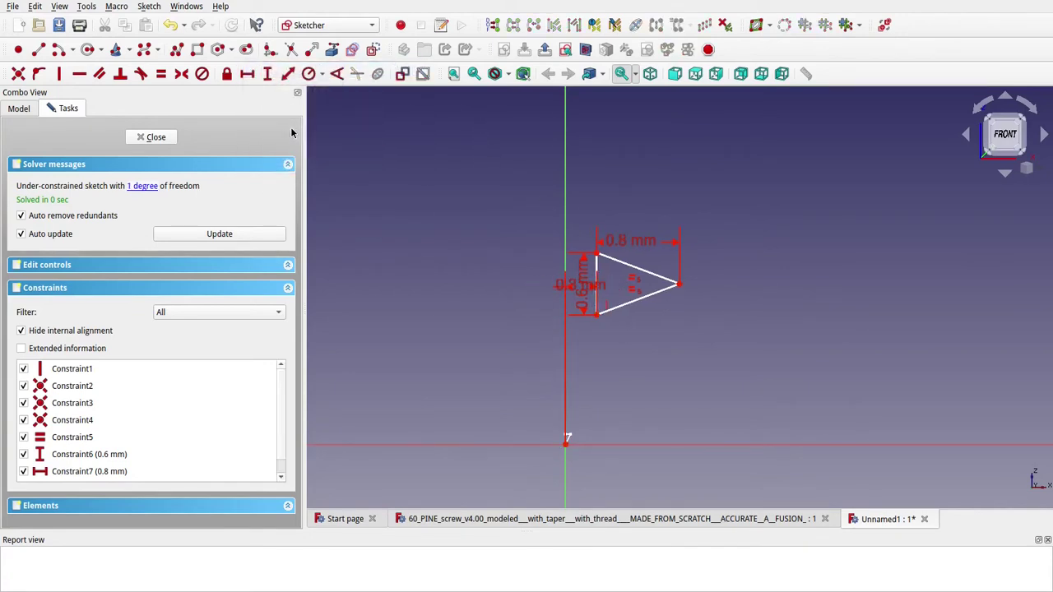
pyautogui.moveTo(579, 287); pyautogui.dragTo(513, 348)
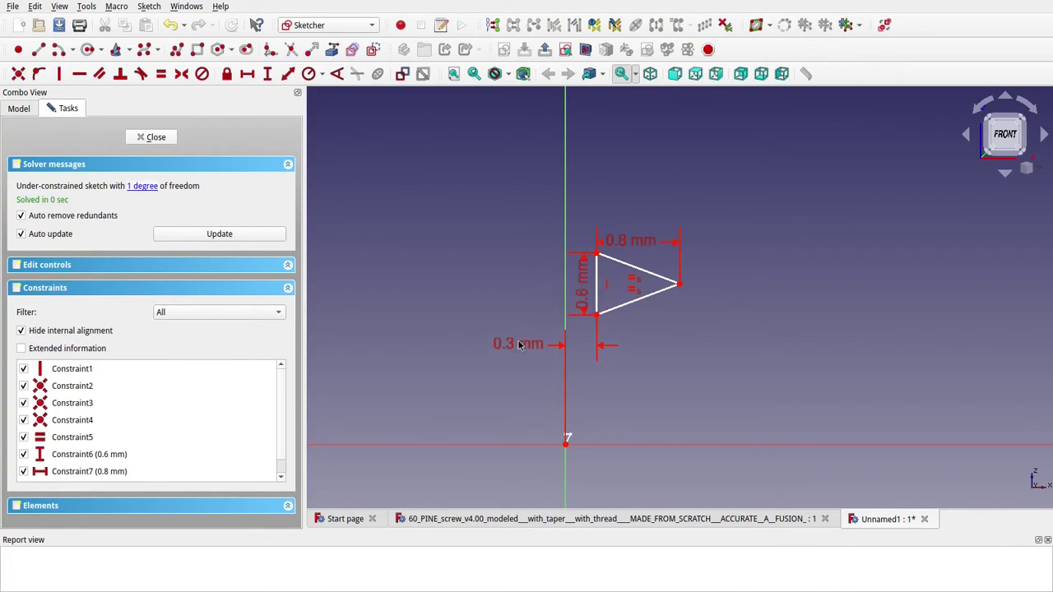
pyautogui.moveTo(559, 297); pyautogui.dragTo(536, 290)
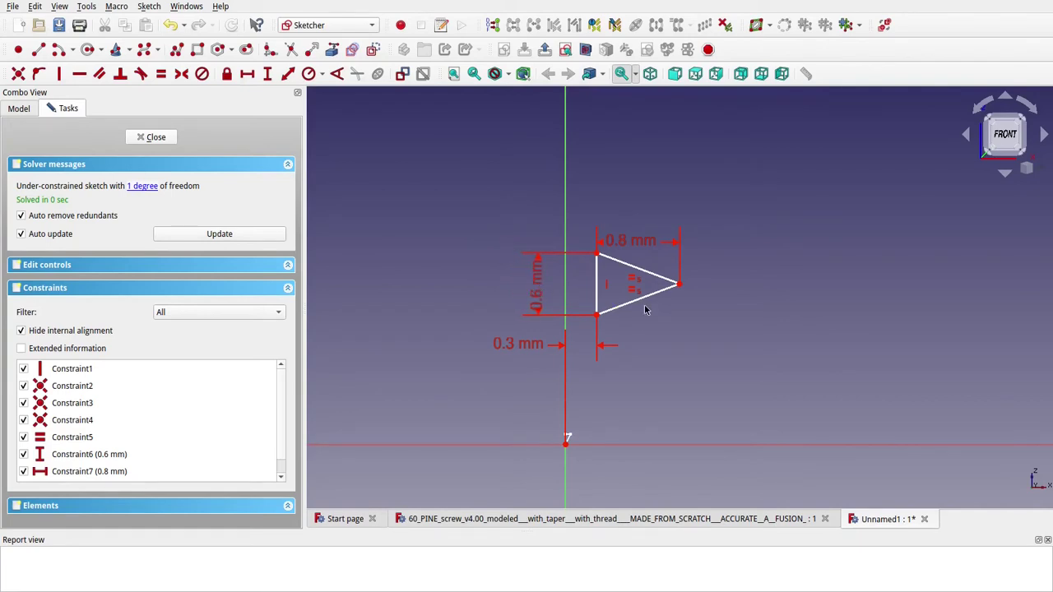
# Constrain the triangle's right vertex to a vertical distance of 3 mm above the origin.
pyautogui.click(677, 285)
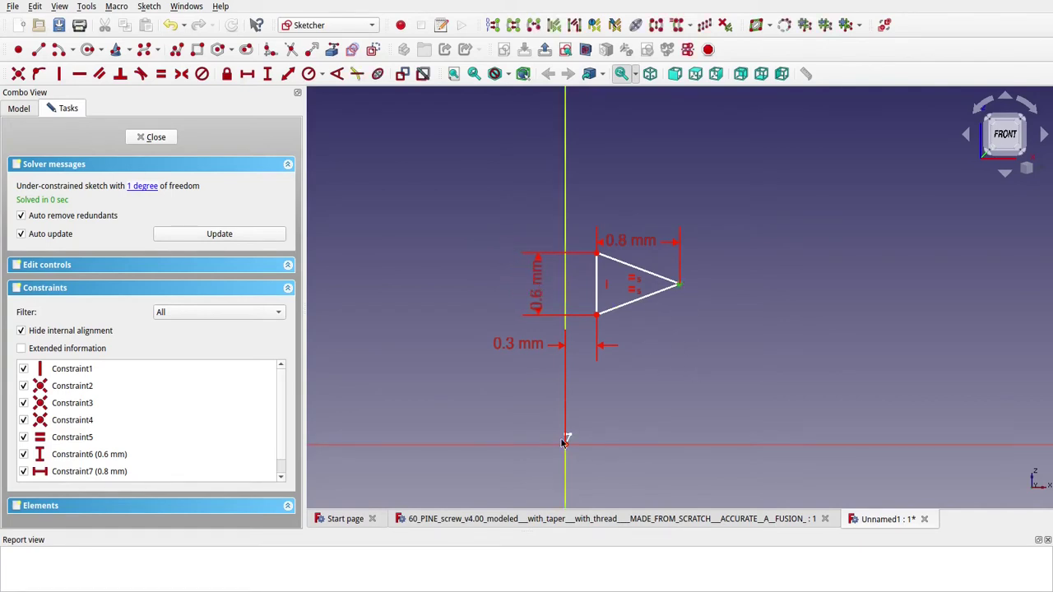
pyautogui.click(565, 442)
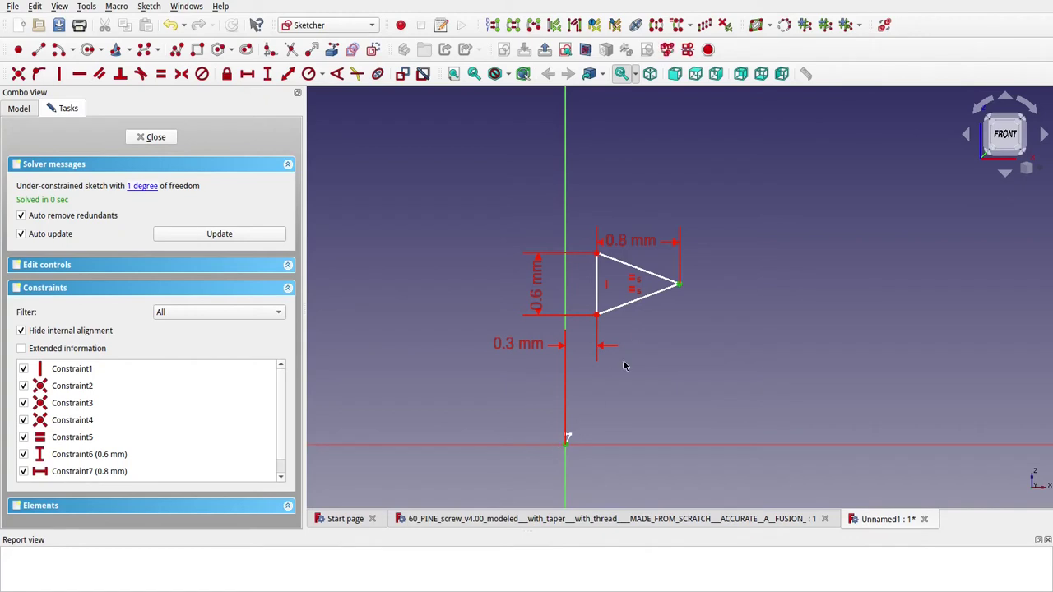
pyautogui.click(267, 74)
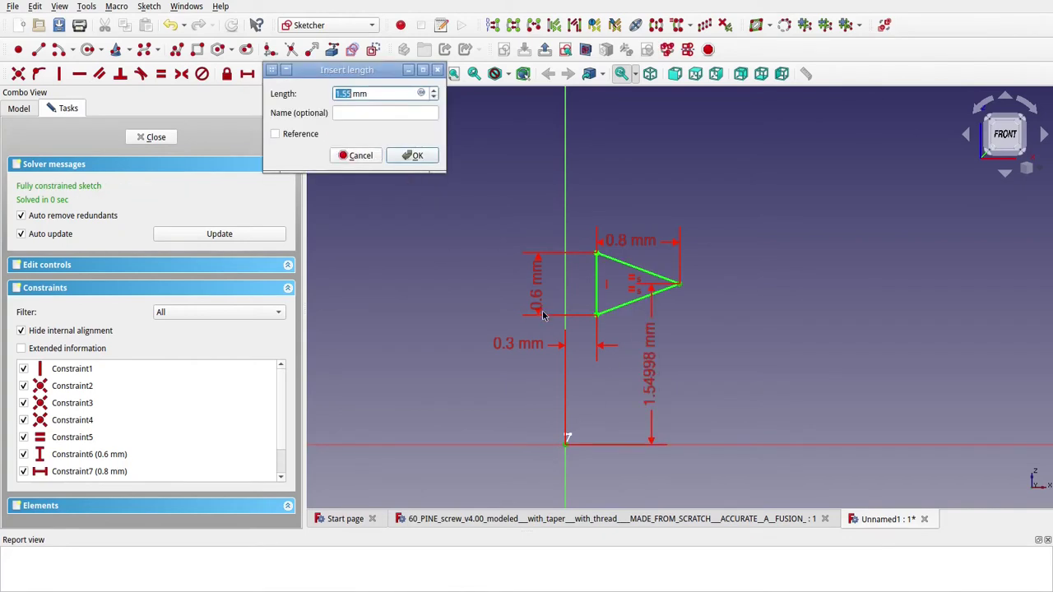
pyautogui.write('3')
pyautogui.press('Return')
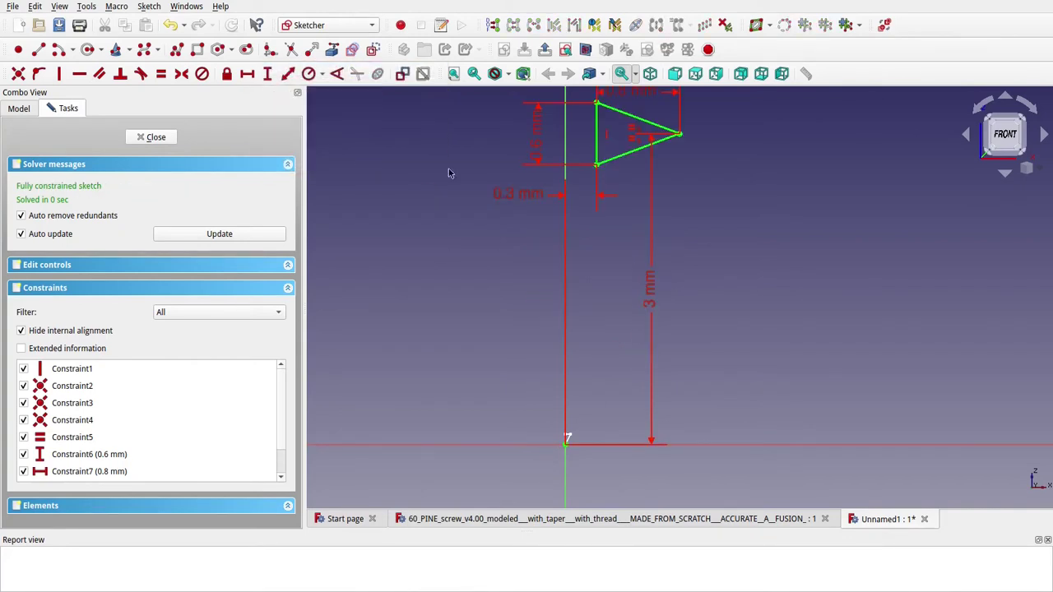
pyautogui.scroll(-2, 590, 202)
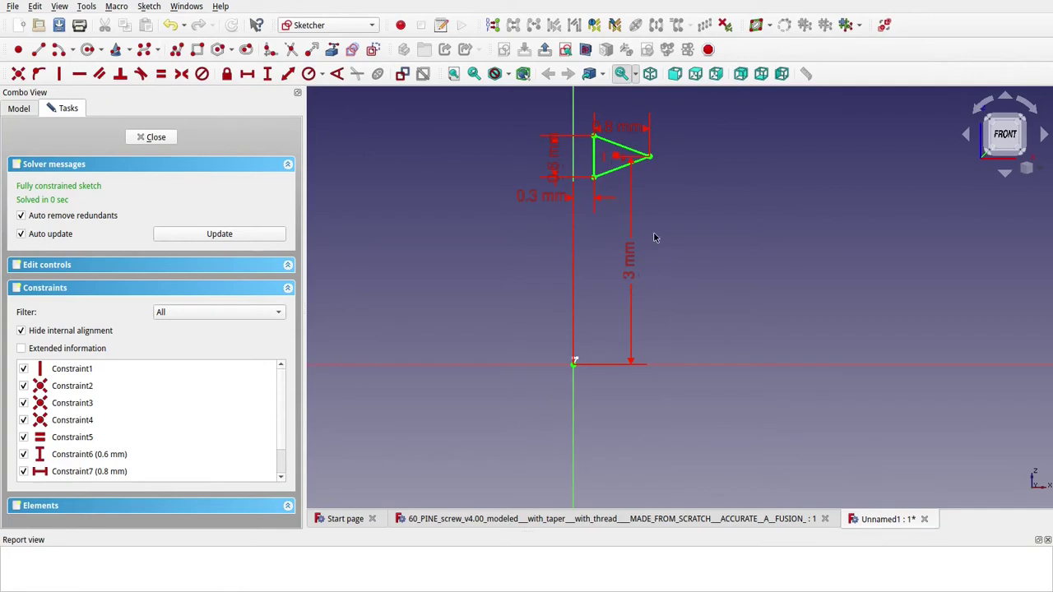
# Move the 3 mm, 0.8 mm, 0.3 mm and 0.6 mm dimension labels clear of the triangle.
pyautogui.moveTo(655, 234); pyautogui.dragTo(646, 333, button='middle')
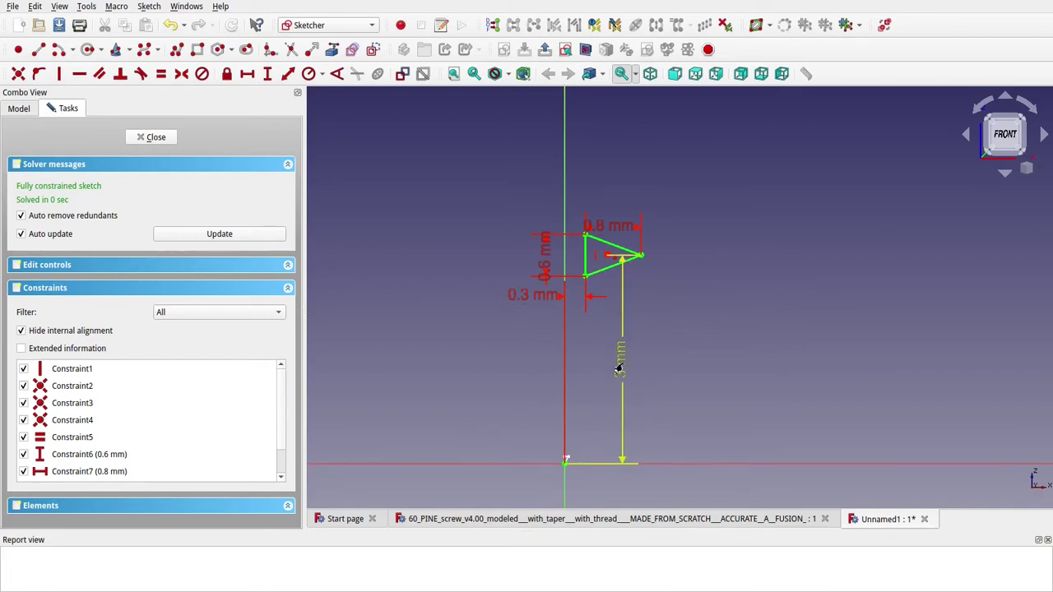
pyautogui.moveTo(618, 364); pyautogui.dragTo(686, 358)
pyautogui.moveTo(615, 227); pyautogui.dragTo(700, 208)
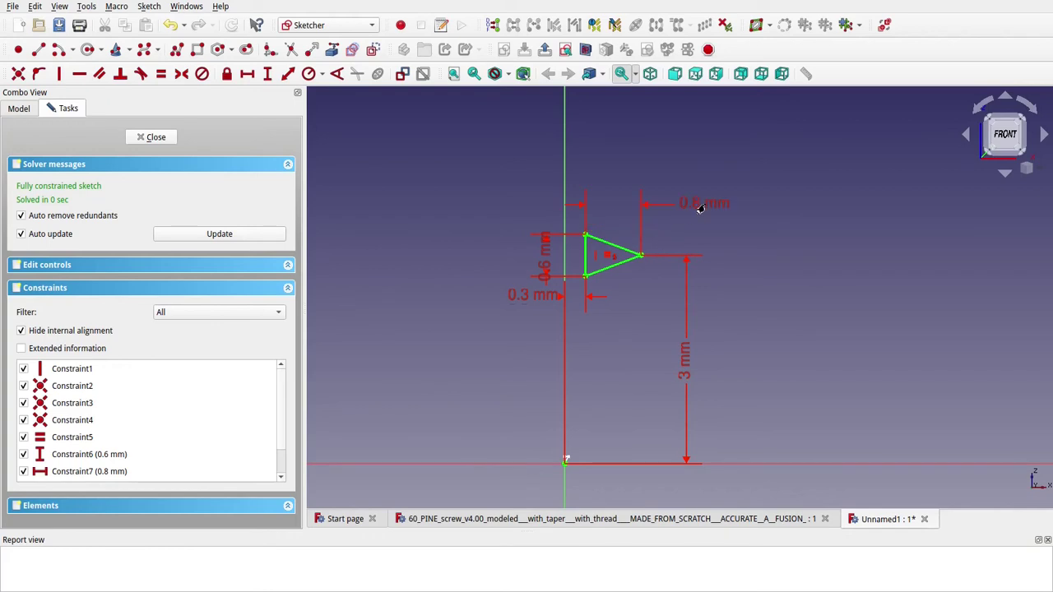
pyautogui.moveTo(530, 298); pyautogui.dragTo(531, 335)
pyautogui.moveTo(547, 270); pyautogui.dragTo(530, 199)
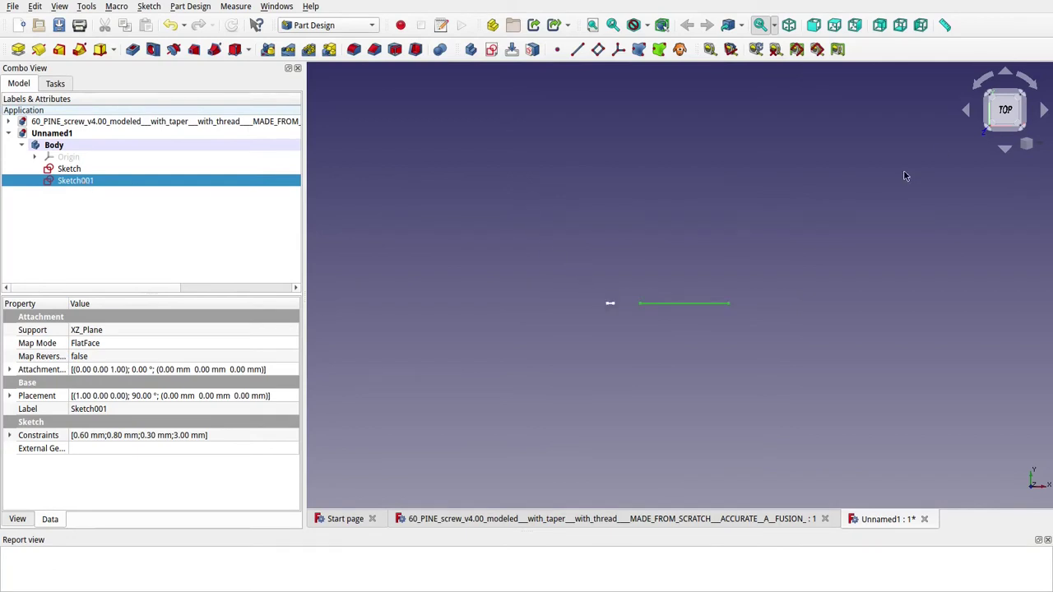
# Examine both triangular profiles from several sides and return to the front view to check their relative position.
pyautogui.click(966, 112)
pyautogui.click(966, 112)
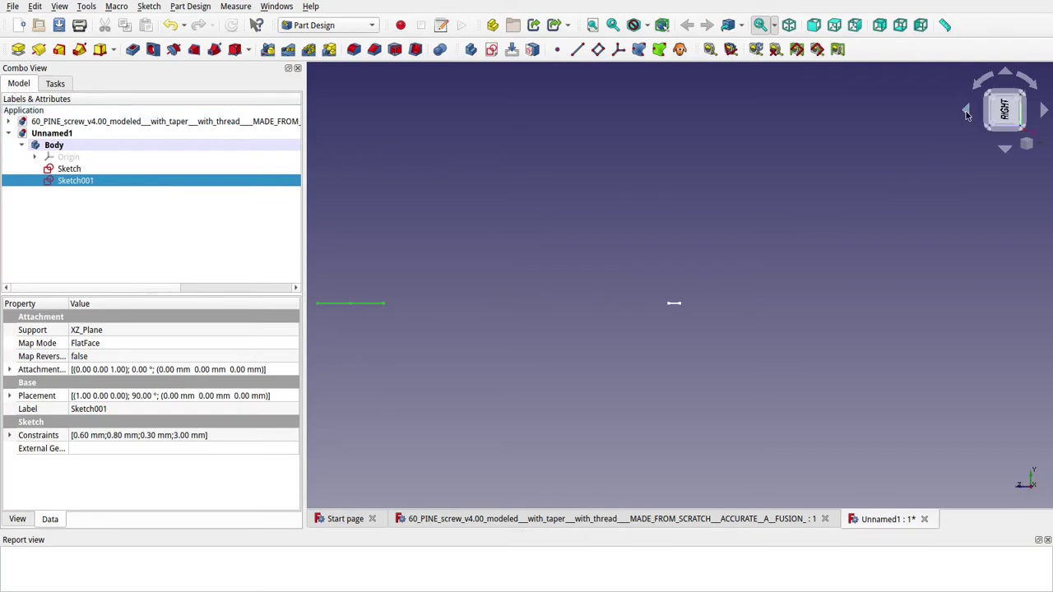
pyautogui.click(967, 112)
pyautogui.click(966, 112)
pyautogui.click(966, 112)
pyautogui.click(966, 111)
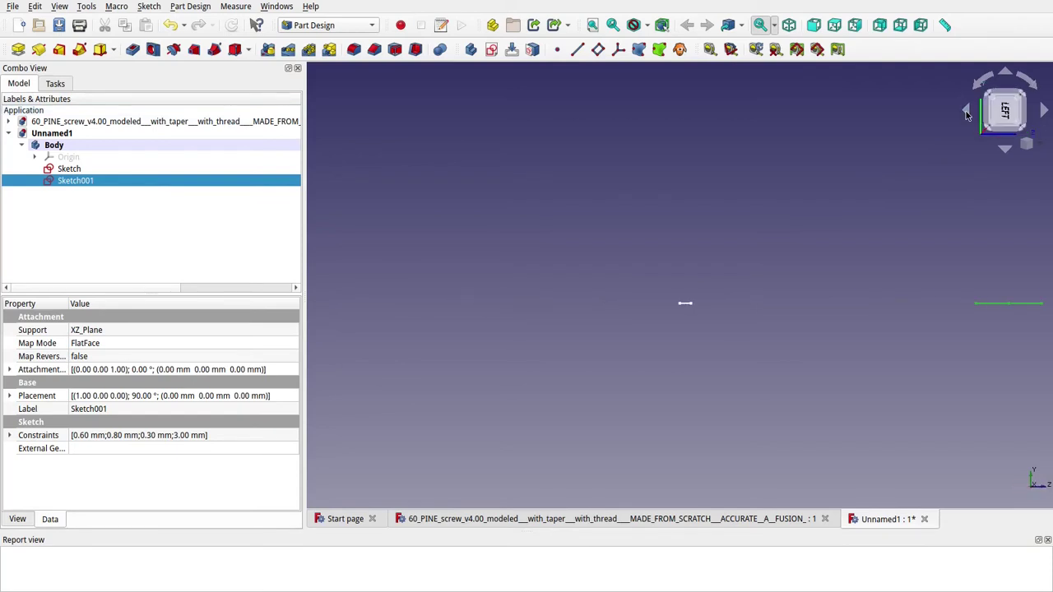
pyautogui.click(863, 262)
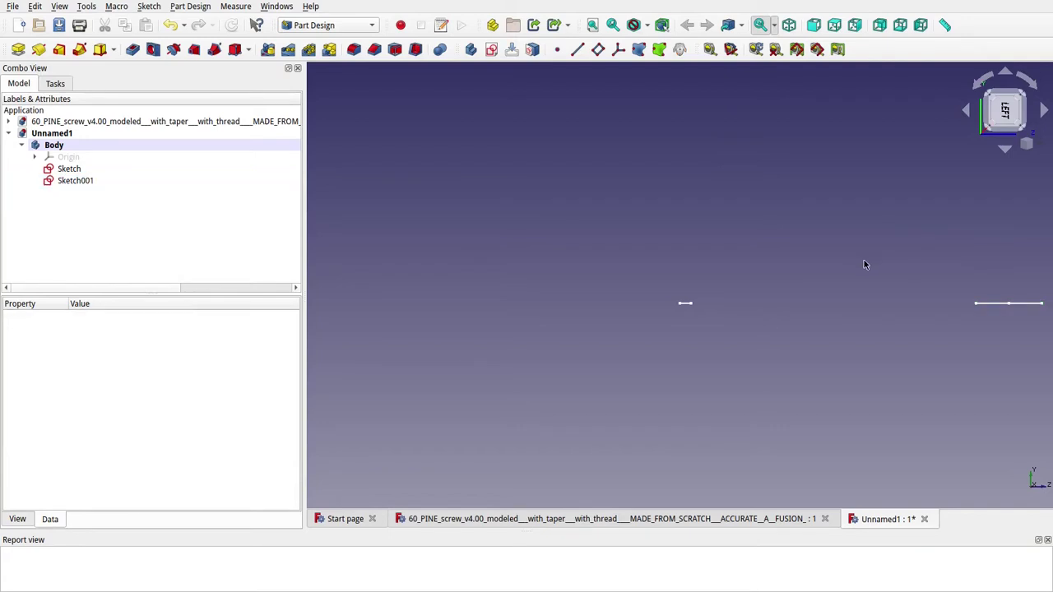
pyautogui.press('1')
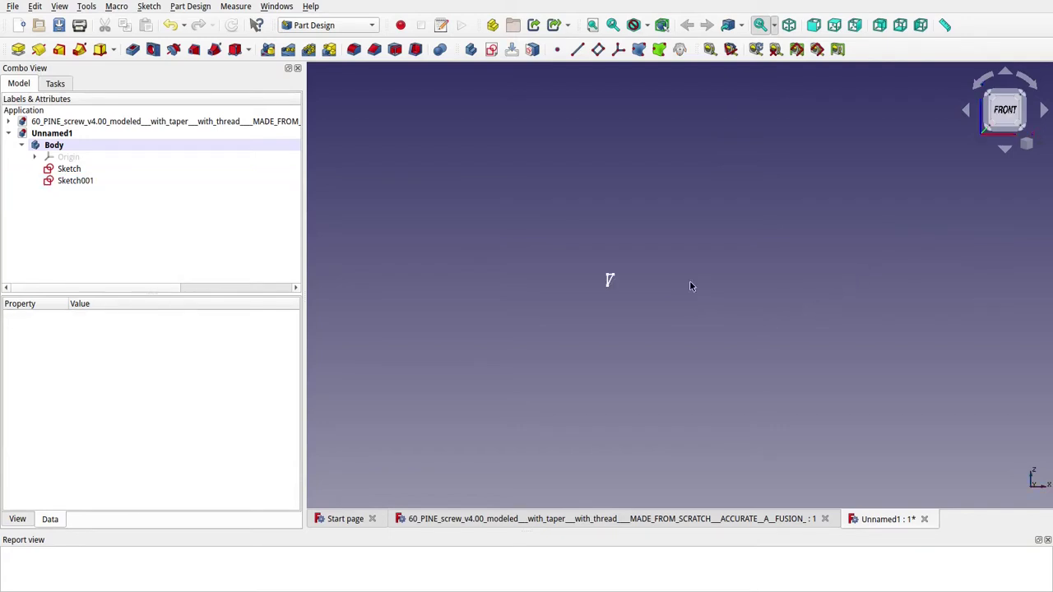
pyautogui.scroll(-4, 644, 268)
pyautogui.moveTo(665, 215)
pyautogui.mouseDown(button='middle')
pyautogui.moveTo(666, 252)
pyautogui.moveTo(685, 265)
pyautogui.moveTo(676, 335)
pyautogui.moveTo(648, 396)
pyautogui.mouseUp(button='middle')
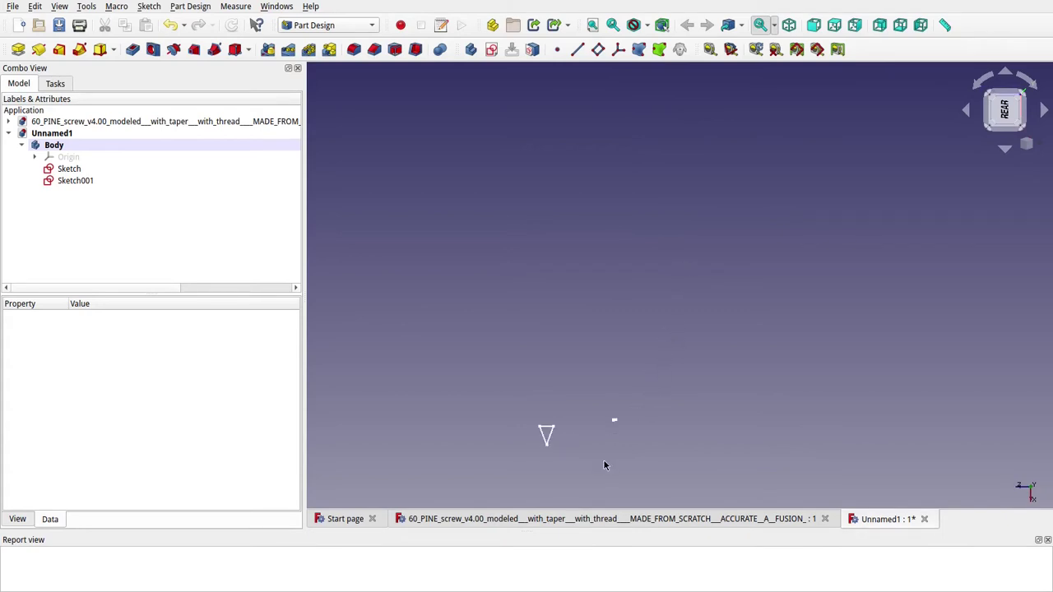
pyautogui.press('1')
pyautogui.scroll(4, 851, 210)
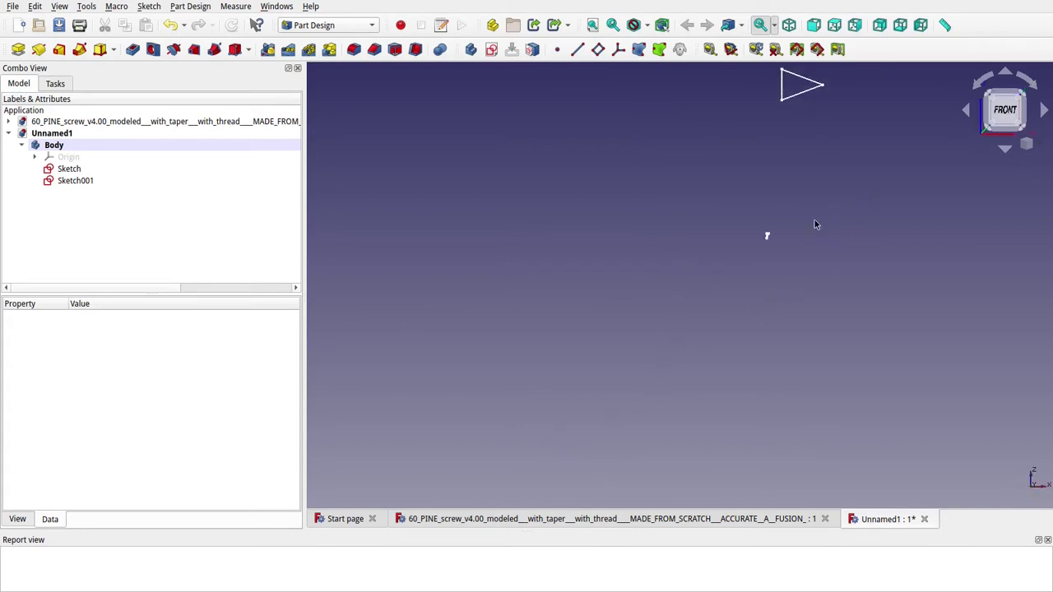
pyautogui.moveTo(814, 224)
pyautogui.mouseDown(button='middle')
pyautogui.moveTo(784, 244)
pyautogui.moveTo(694, 377)
pyautogui.mouseUp(button='middle')
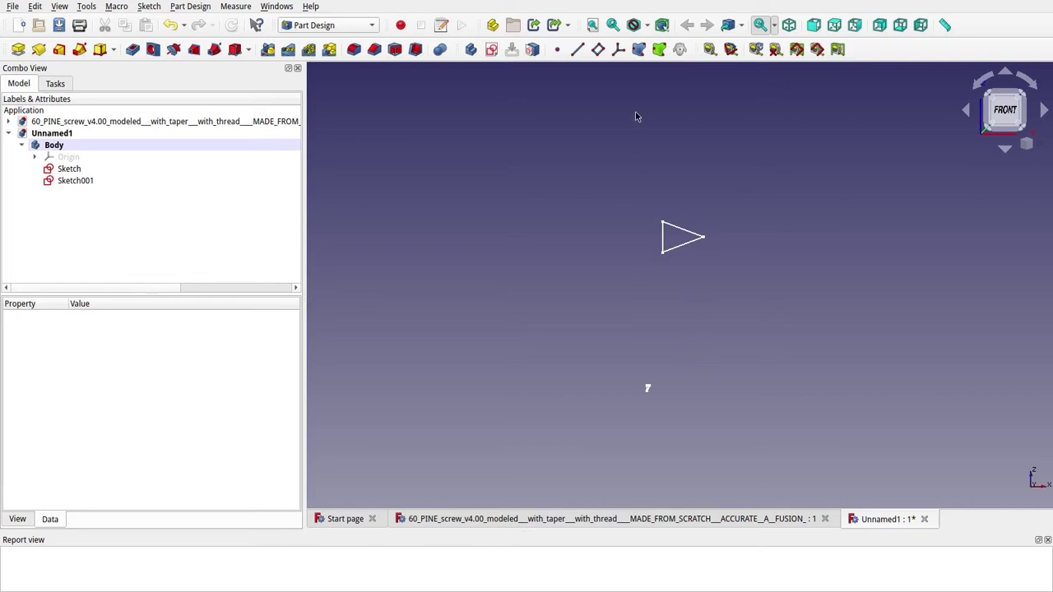
# Switch to the Part workbench and add a cone primitive.
pyautogui.click(352, 27)
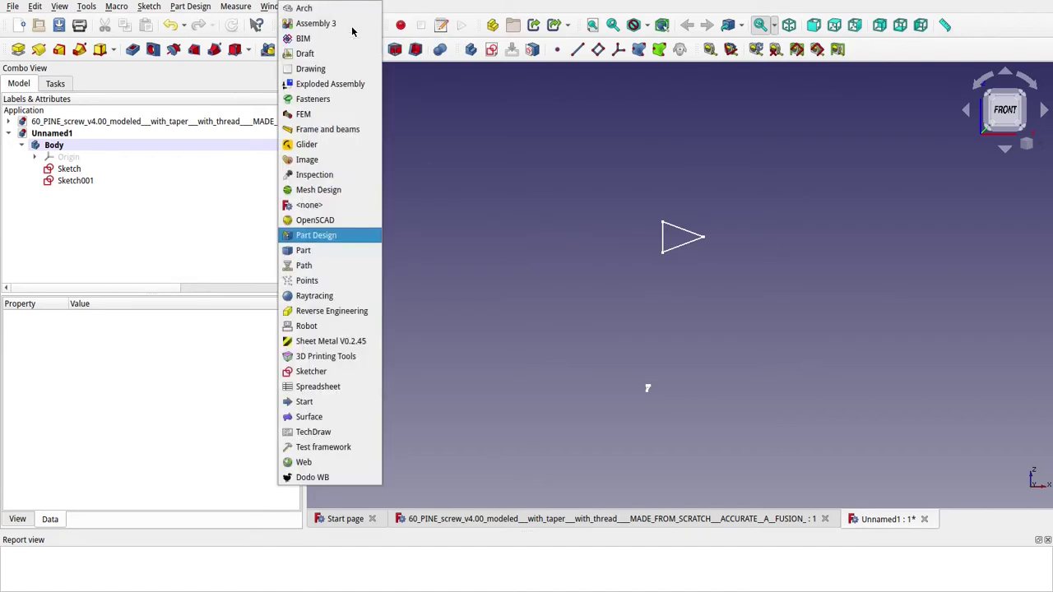
pyautogui.click(322, 252)
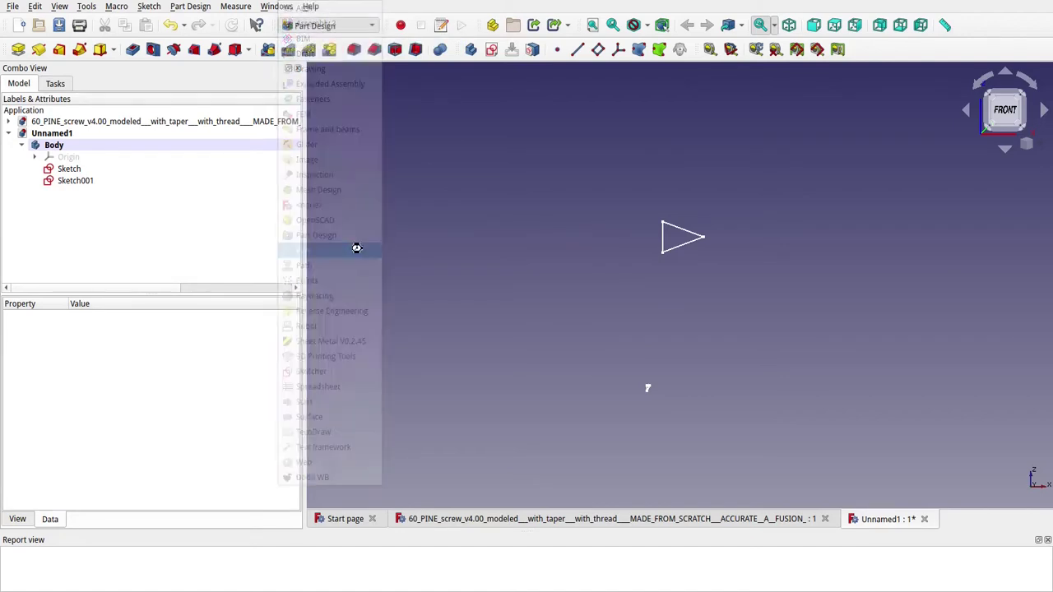
pyautogui.click(438, 50)
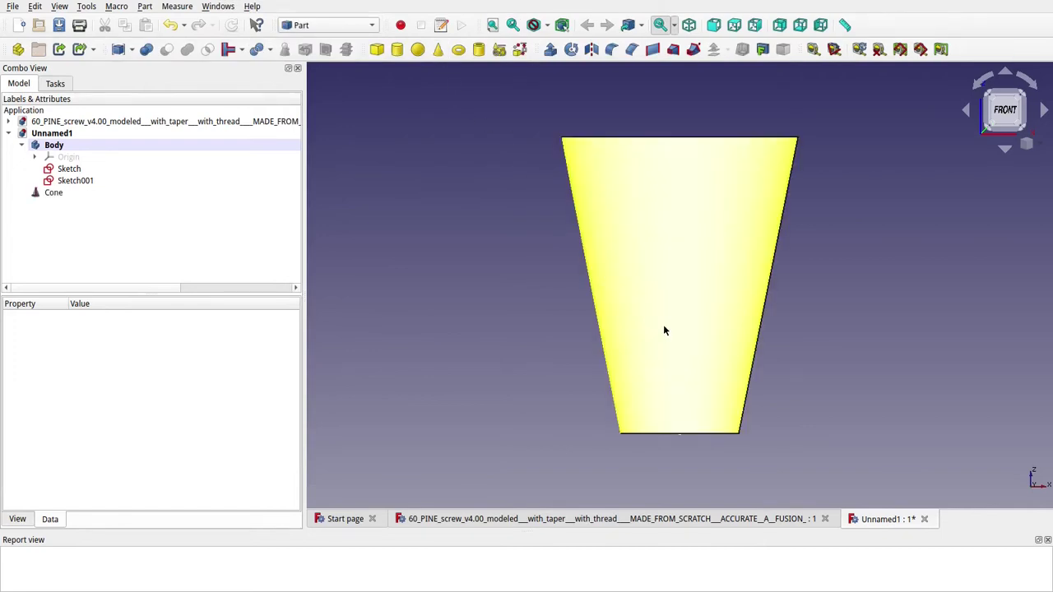
# Shape the cone into the screw tip with Radius1 0 mm, Radius2 0.75 mm and a height of 3 mm.
pyautogui.click(673, 345)
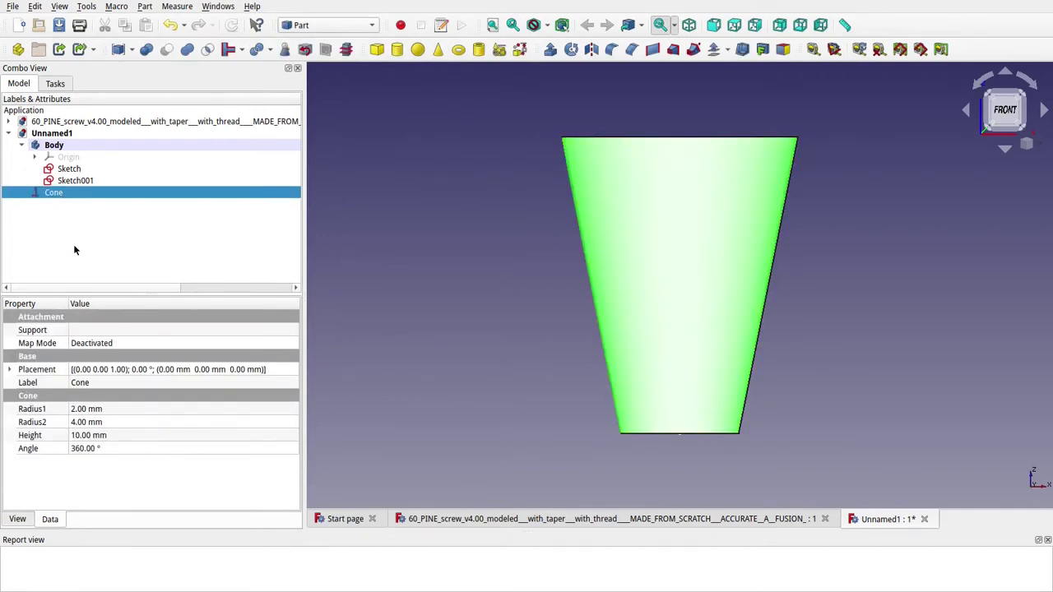
pyautogui.write('0')
pyautogui.click(115, 419)
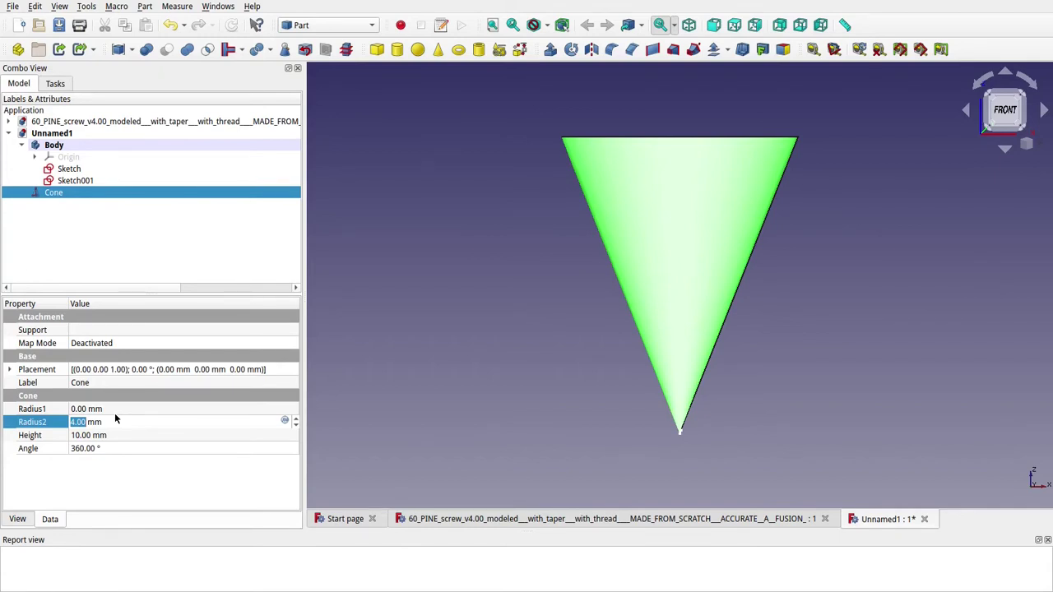
pyautogui.write('0.75')
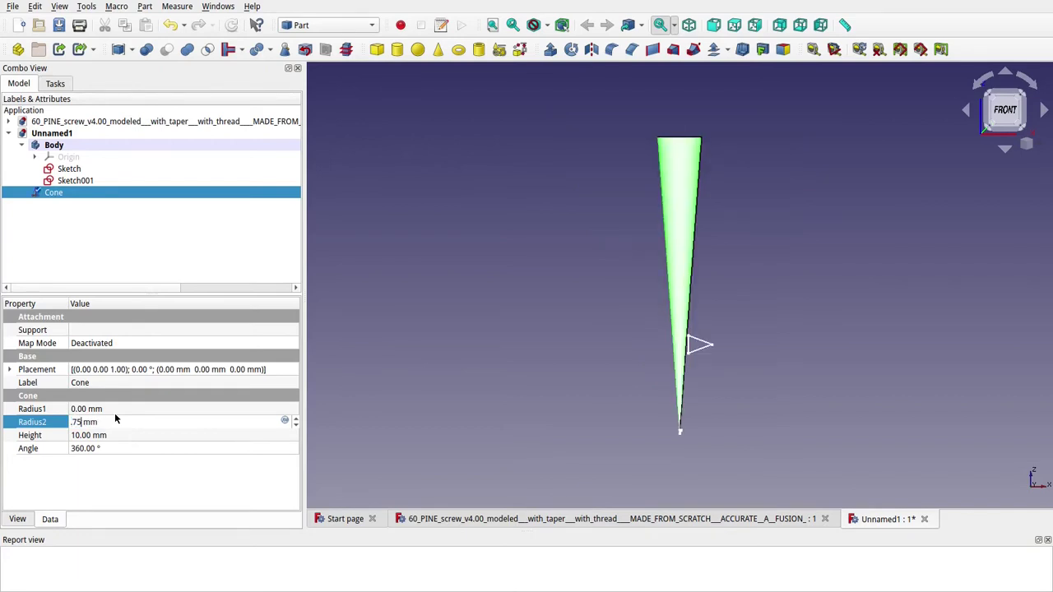
pyautogui.press('Tab')
pyautogui.write('3')
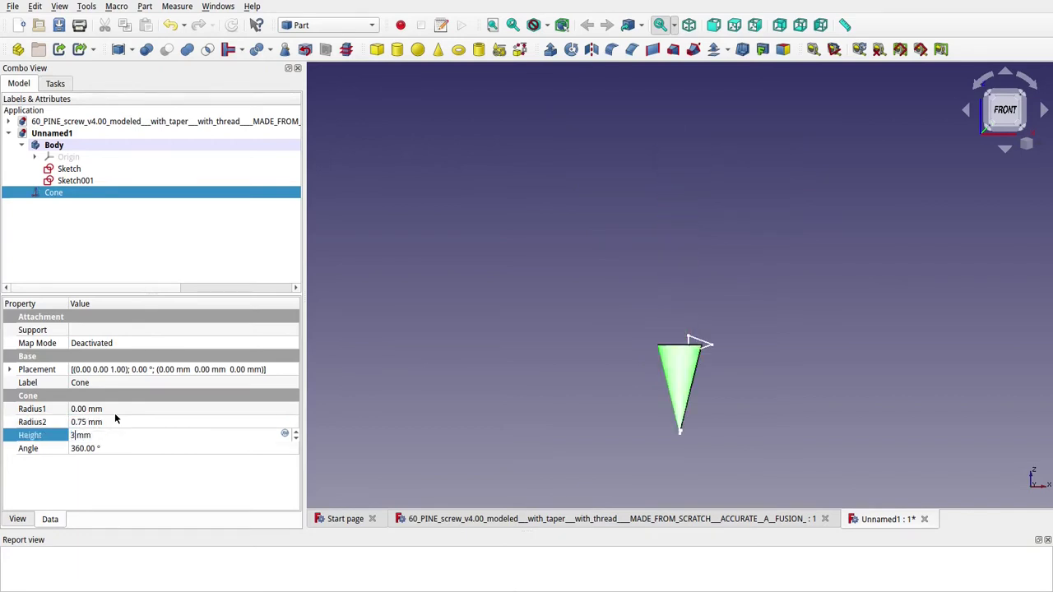
pyautogui.press('Return')
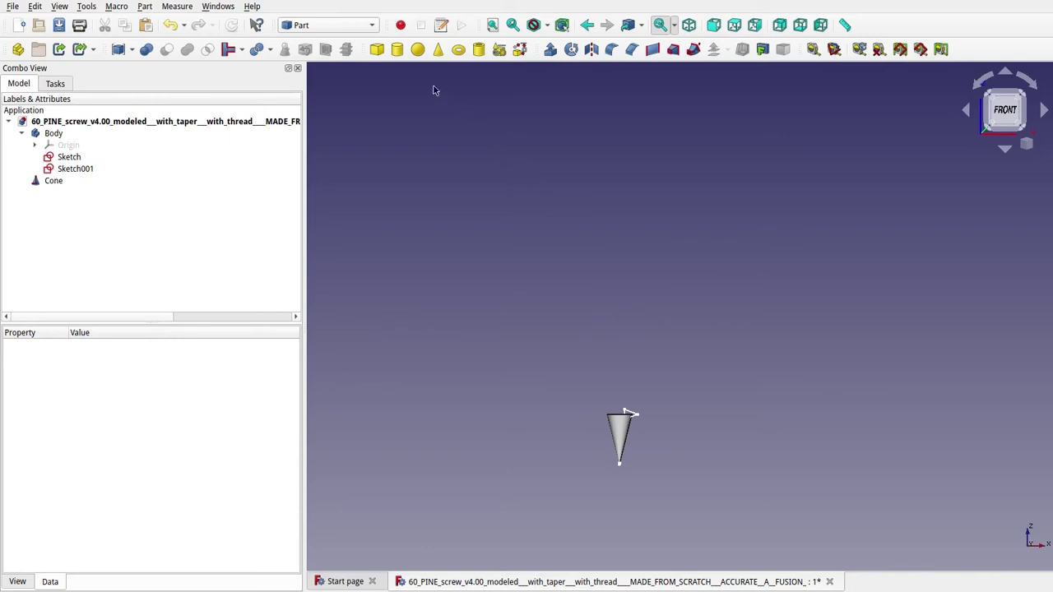
# Add a cylinder for the screw shank with a radius of 0.75 mm and a height of 12 mm.
pyautogui.click(396, 54)
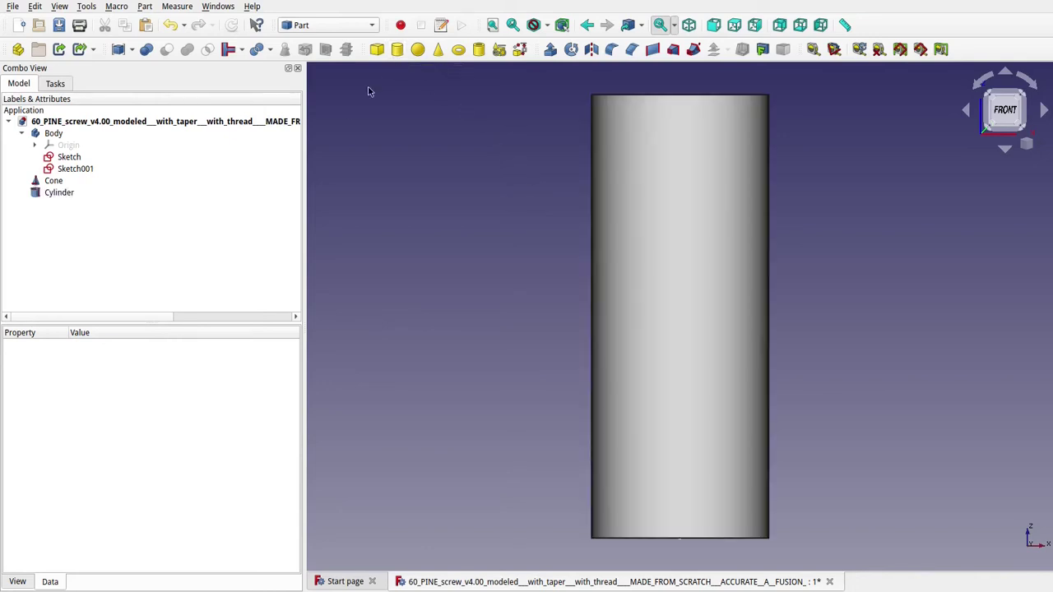
pyautogui.click(59, 193)
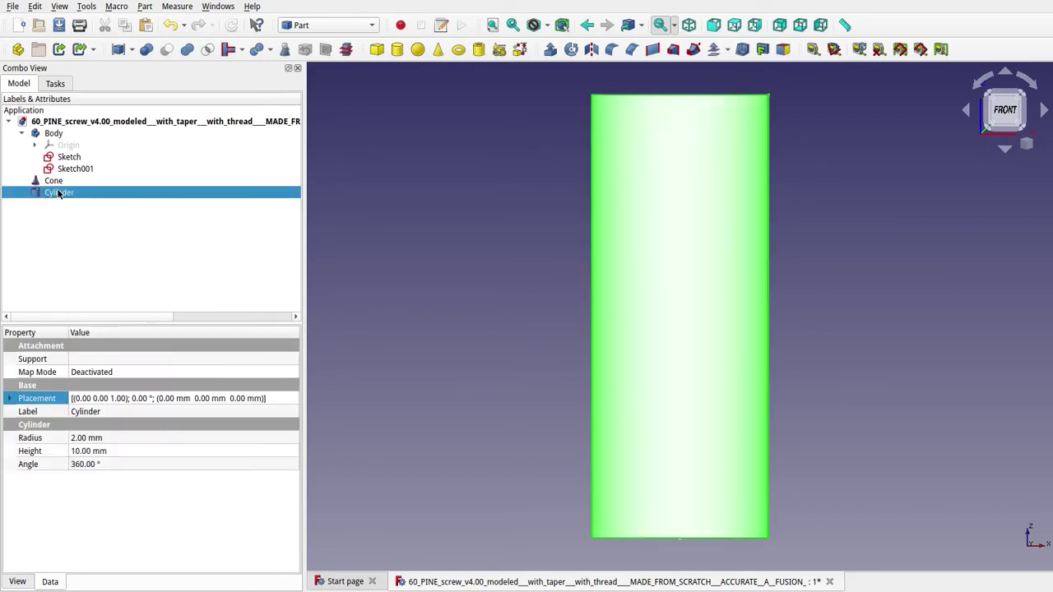
pyautogui.click(84, 442)
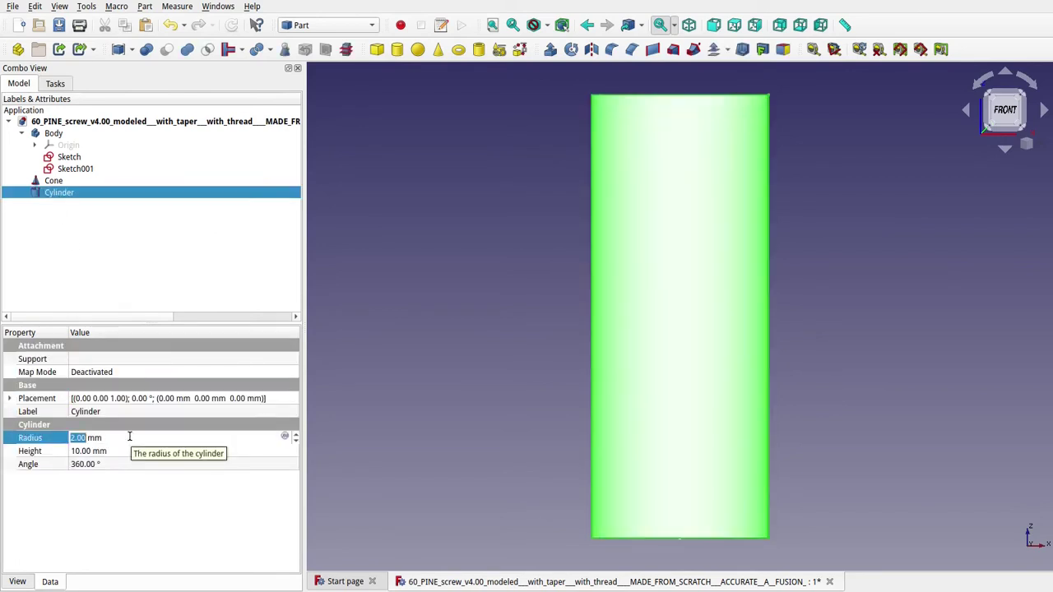
pyautogui.write('0.75')
pyautogui.press('Tab')
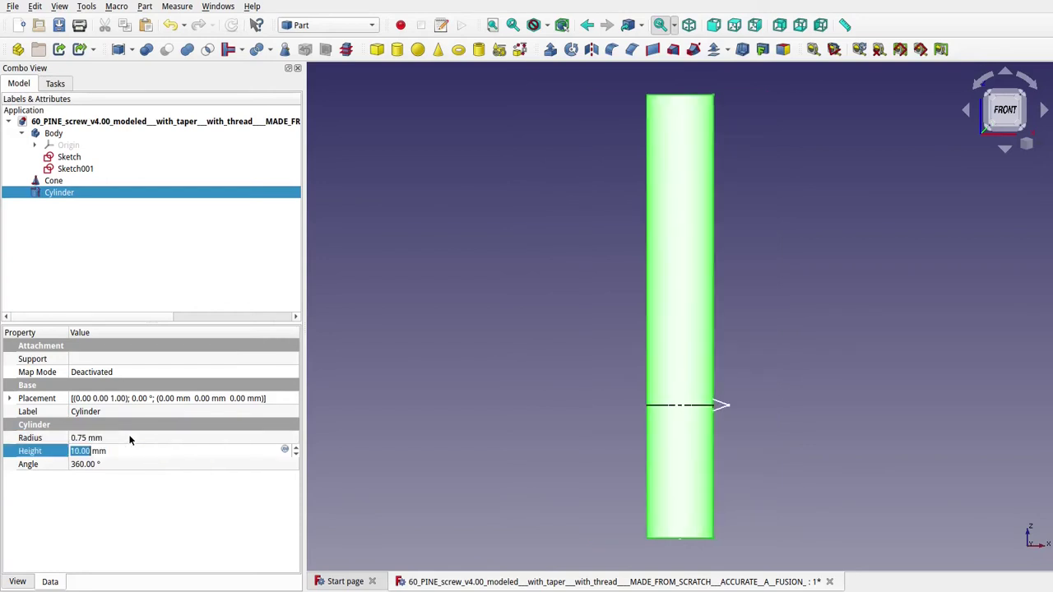
pyautogui.write('12')
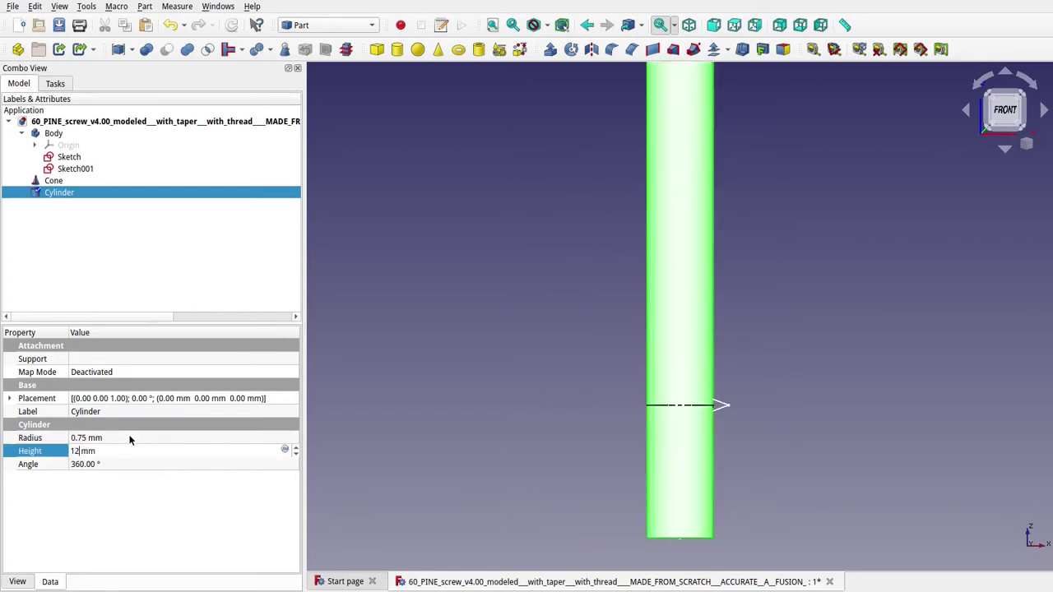
pyautogui.click(130, 438)
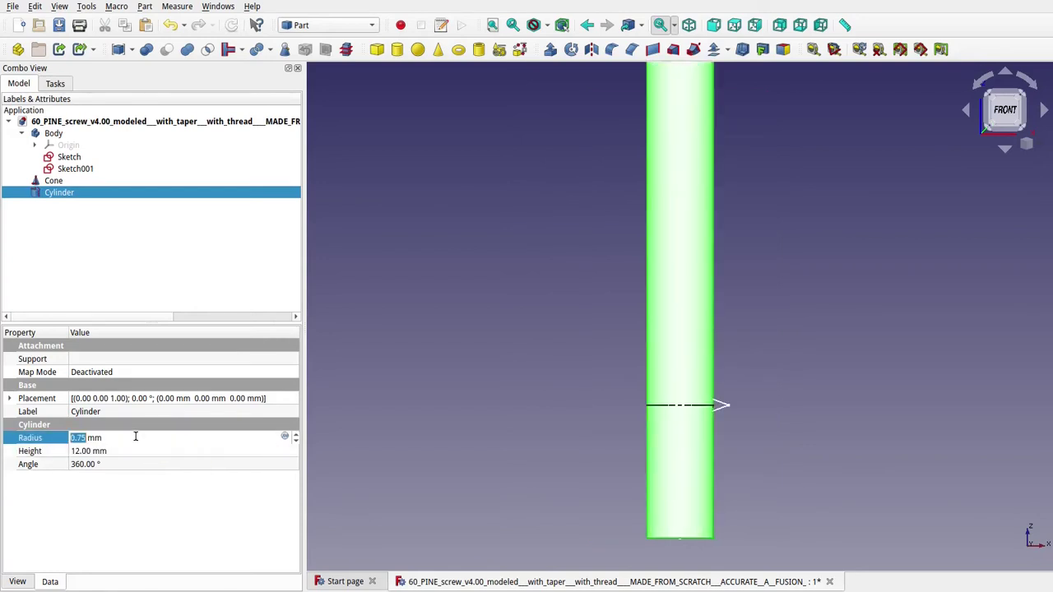
# Place the cylinder on top of the tip cone by setting its Z translation to 3 mm.
pyautogui.click(273, 400)
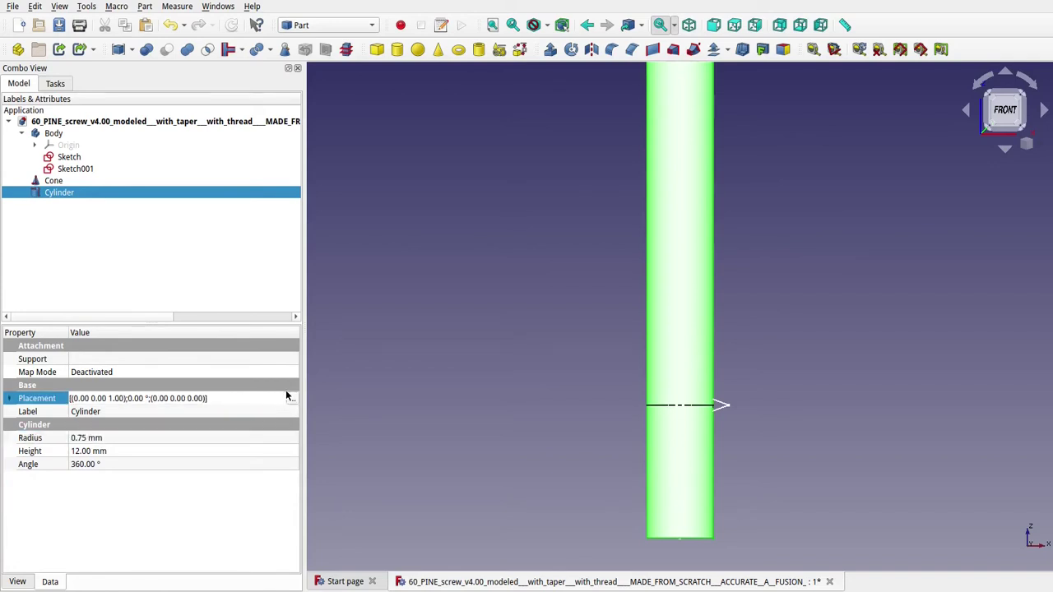
pyautogui.click(291, 399)
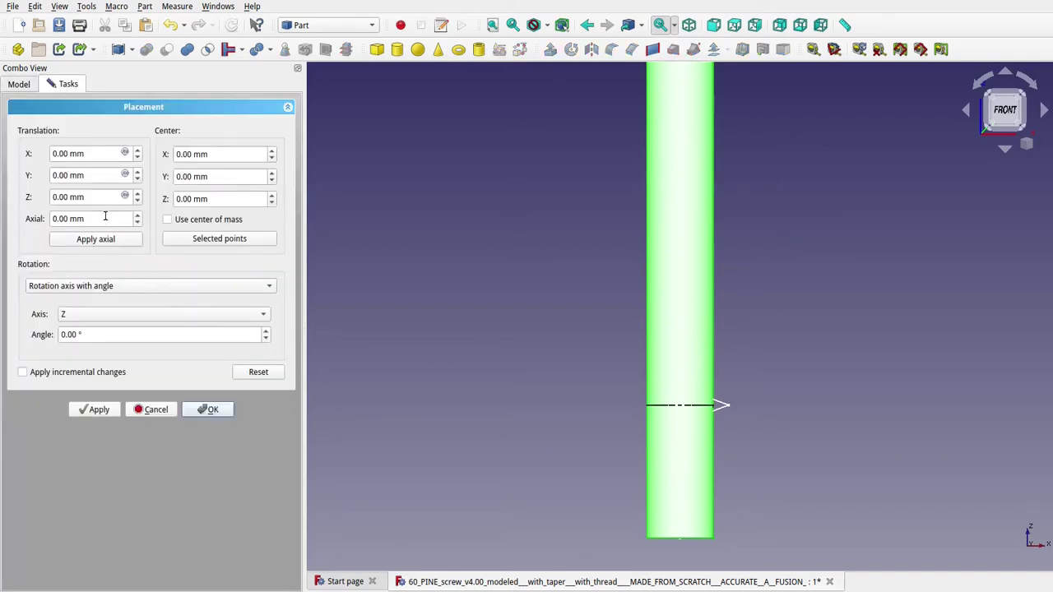
pyautogui.moveTo(102, 197); pyautogui.dragTo(14, 195)
pyautogui.write('3')
pyautogui.press('Return')
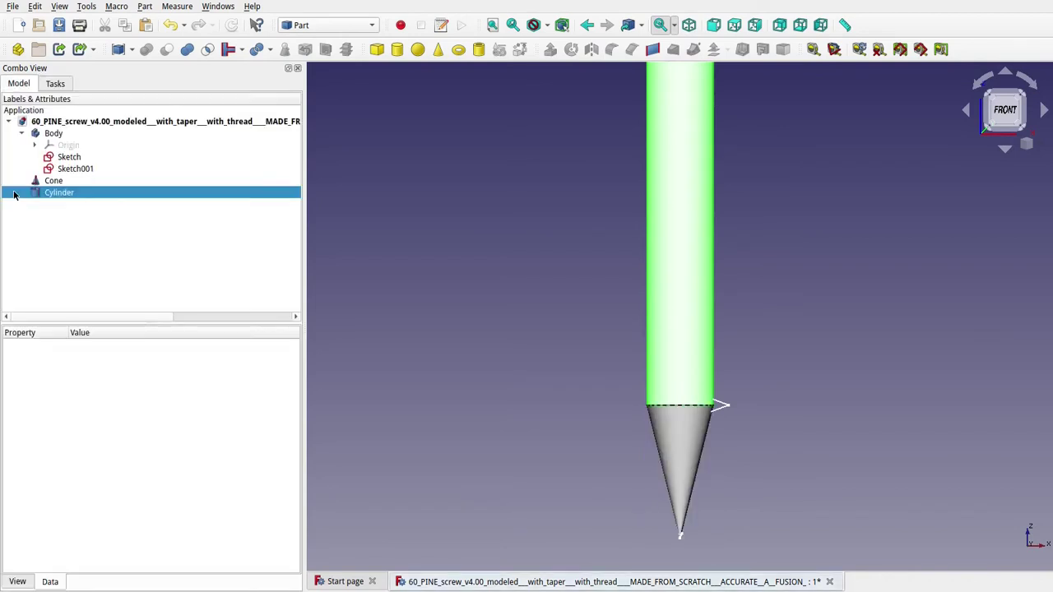
pyautogui.scroll(-3, 650, 294)
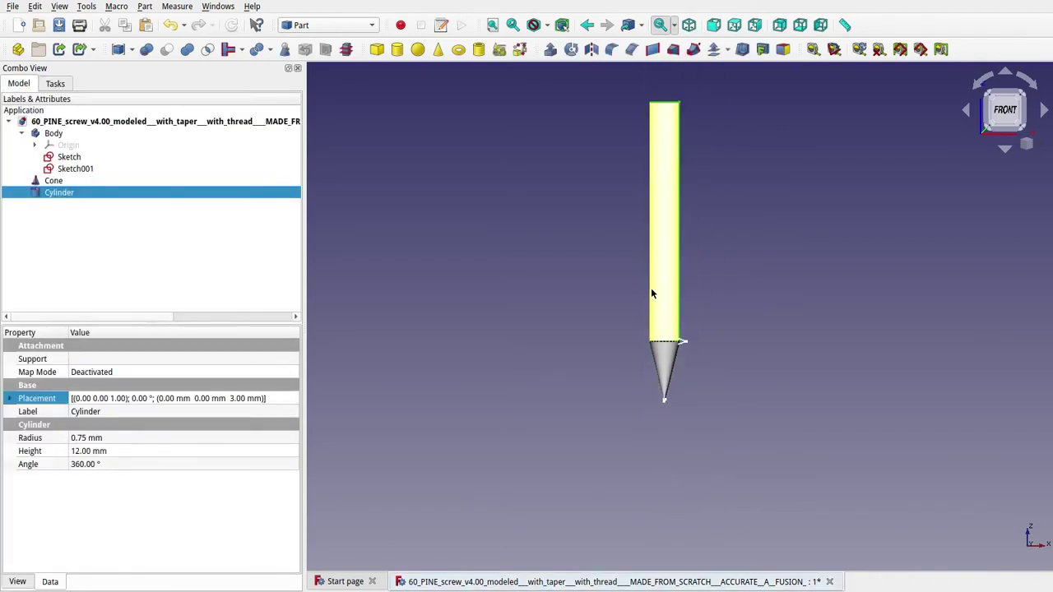
pyautogui.moveTo(714, 247); pyautogui.dragTo(696, 291, button='middle')
pyautogui.middleClick(709, 249)
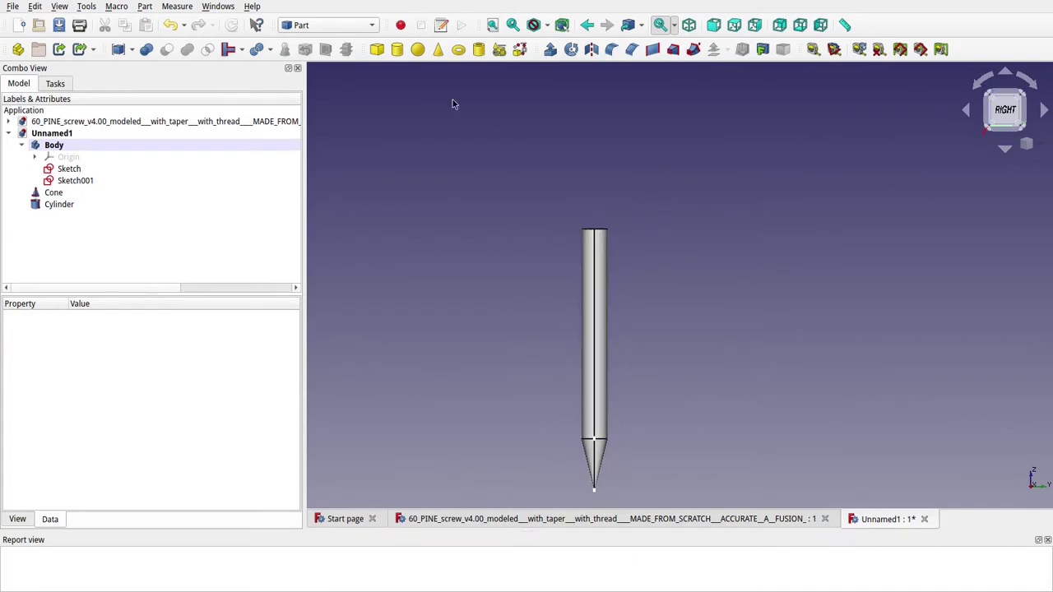
# Add a second cone for the screw head with Radius1 0.75 mm, Radius2 3.25 mm and a height of 2 mm.
pyautogui.click(438, 51)
pyautogui.click(612, 333)
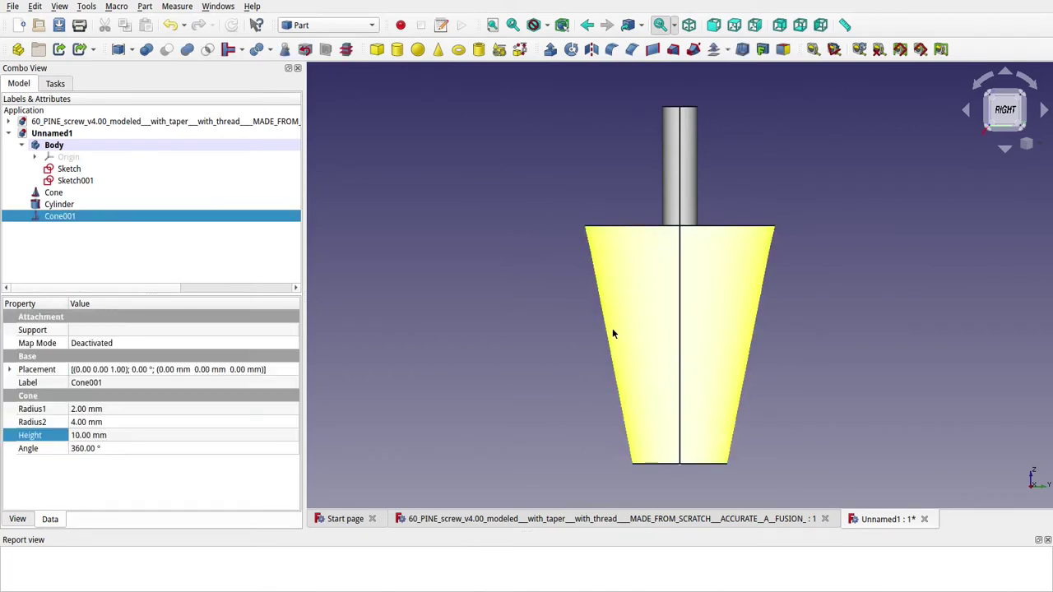
pyautogui.doubleClick(97, 409)
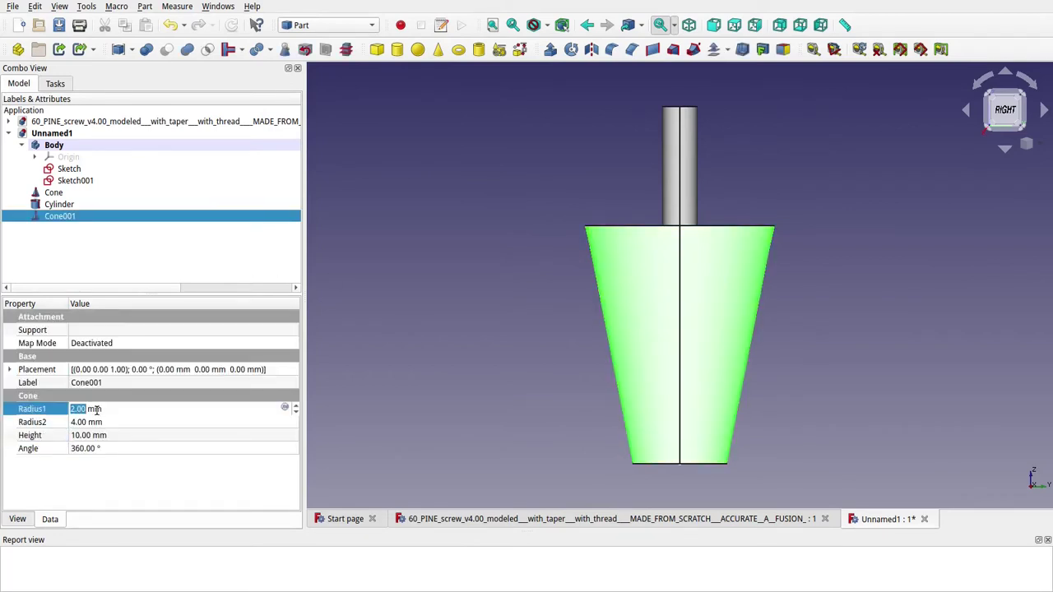
pyautogui.write('0.75')
pyautogui.press('Tab')
pyautogui.write('3.')
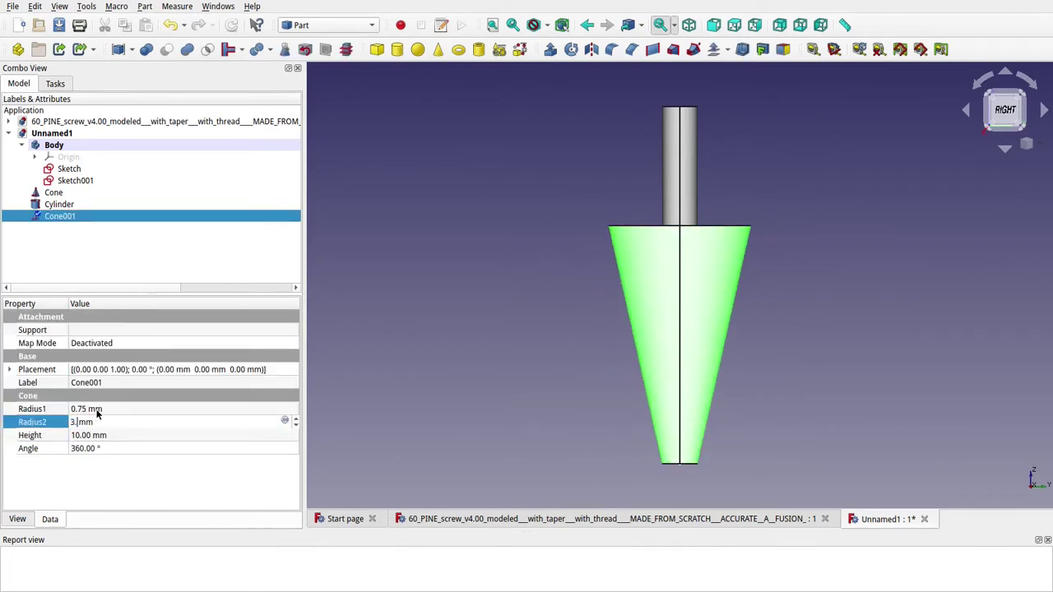
pyautogui.write('25')
pyautogui.press('Tab')
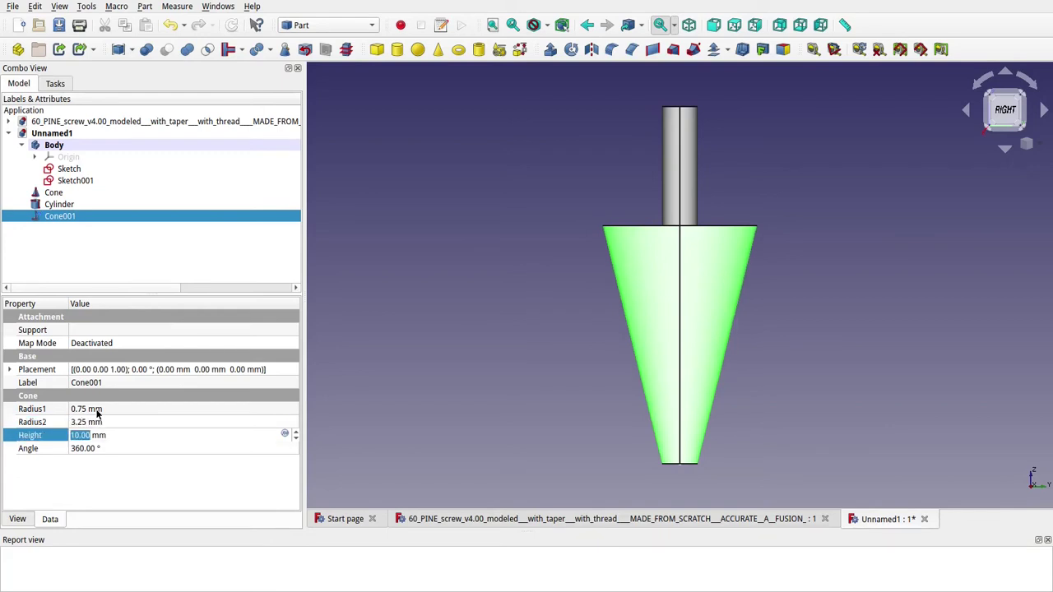
pyautogui.write('2')
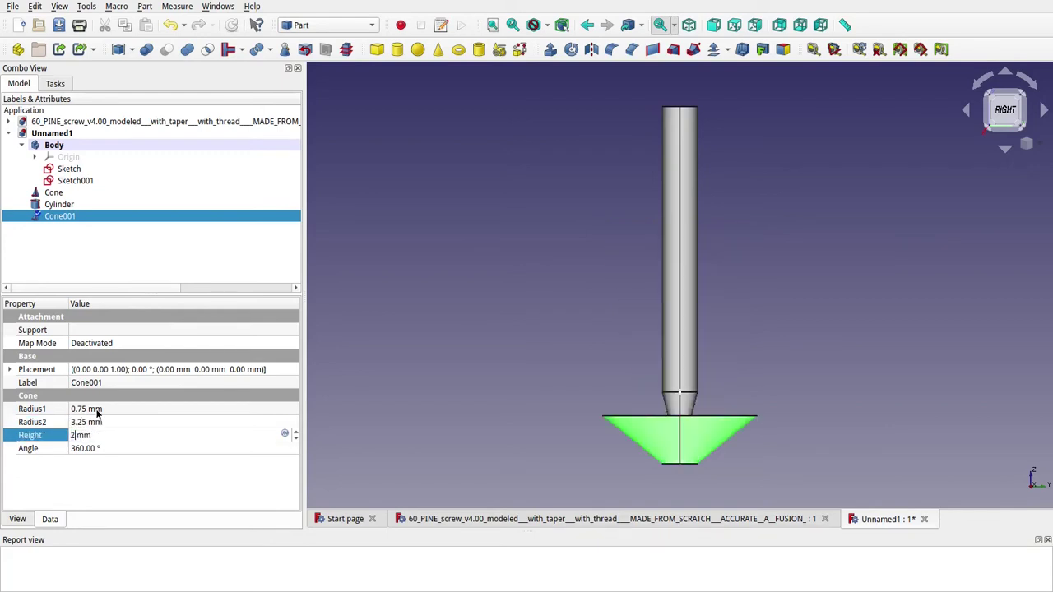
pyautogui.press('Tab')
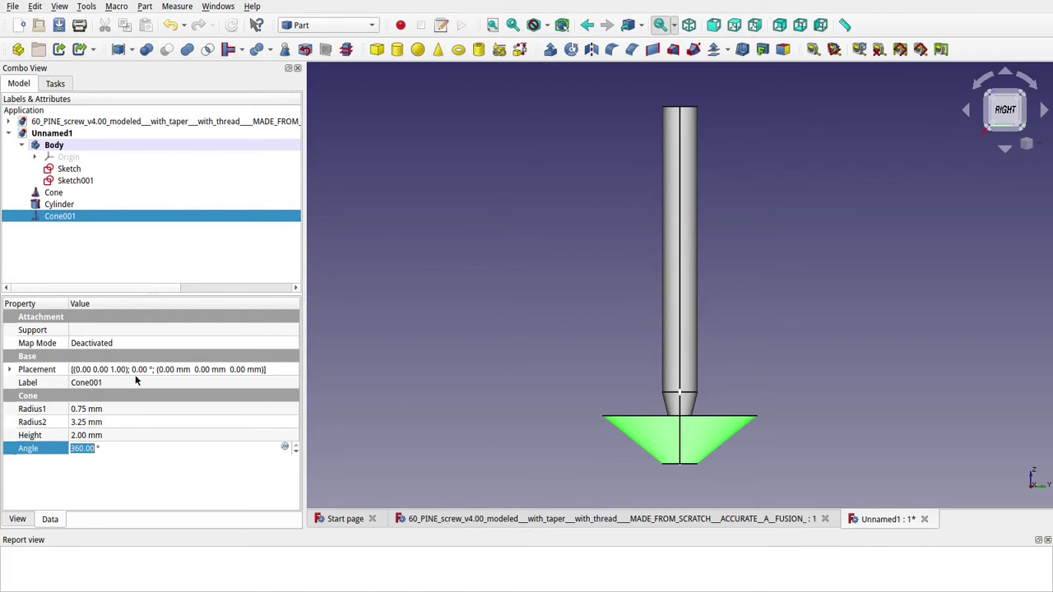
# Place the head cone on top of the shank by setting its Z translation to 15 mm.
pyautogui.click(283, 371)
pyautogui.click(291, 370)
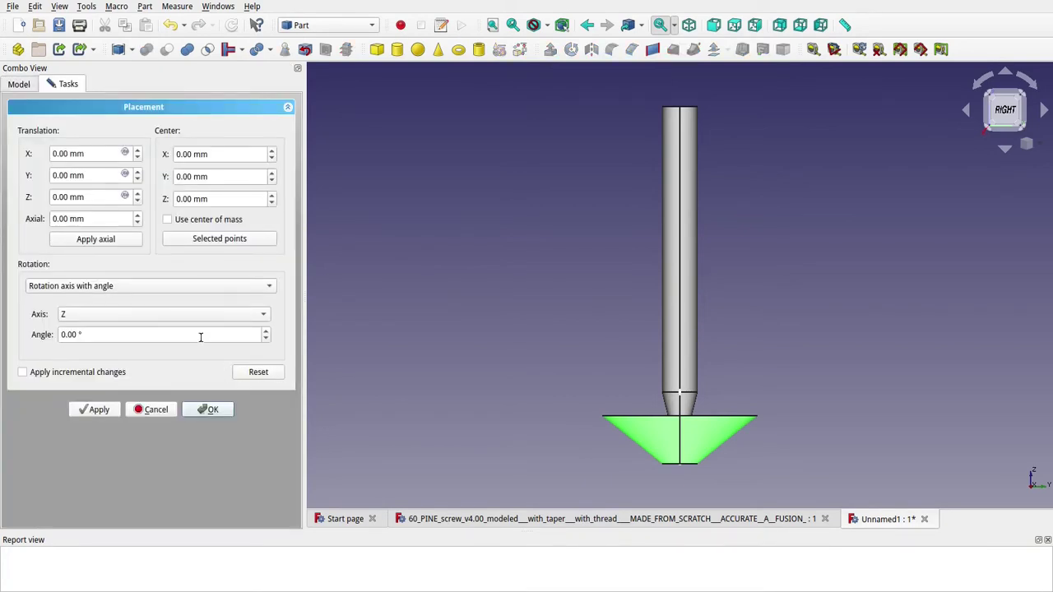
pyautogui.doubleClick(96, 197)
pyautogui.write('15')
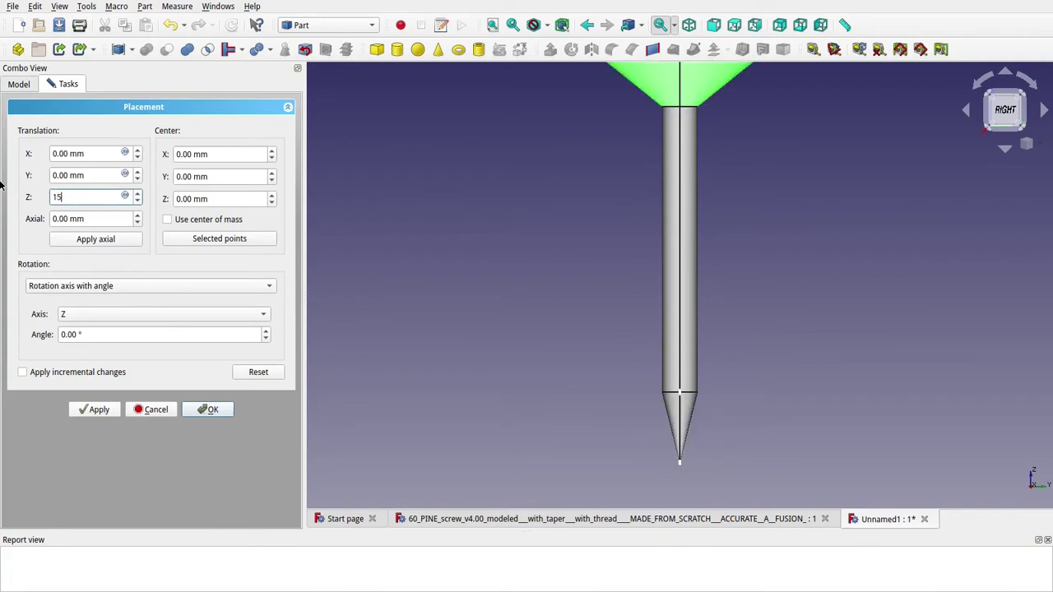
pyautogui.press('Tab')
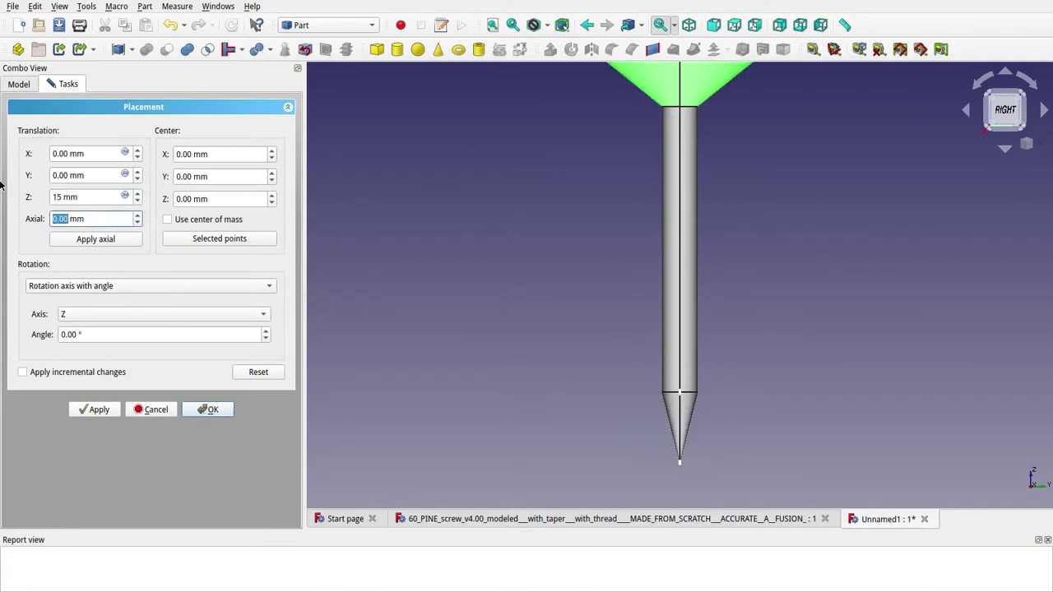
pyautogui.click(97, 410)
pyautogui.click(209, 410)
pyautogui.scroll(-2, 592, 219)
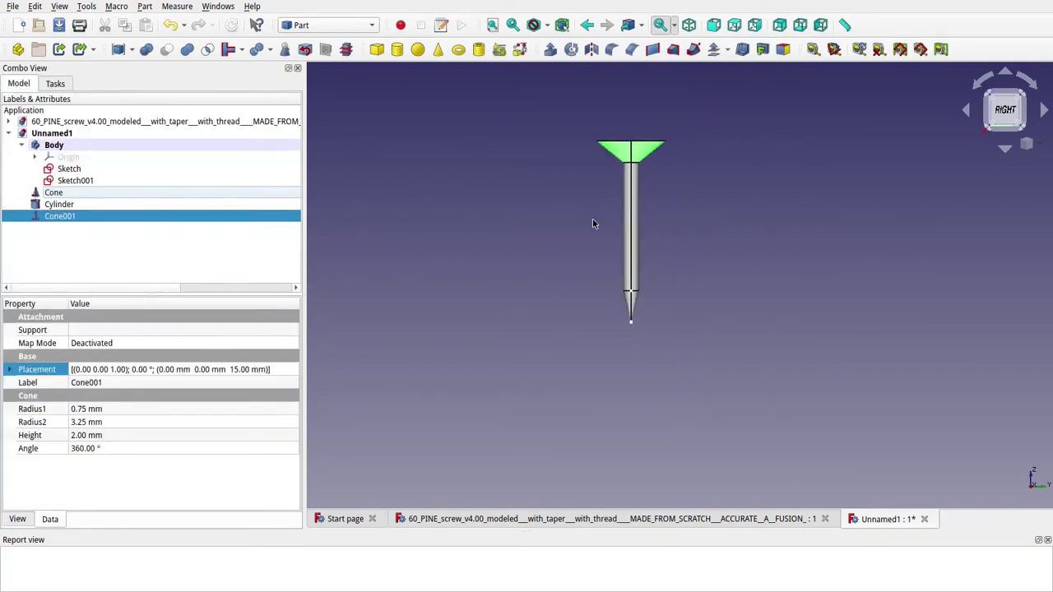
pyautogui.scroll(2, 655, 367)
pyautogui.scroll(-4, 647, 346)
pyautogui.scroll(2, 646, 344)
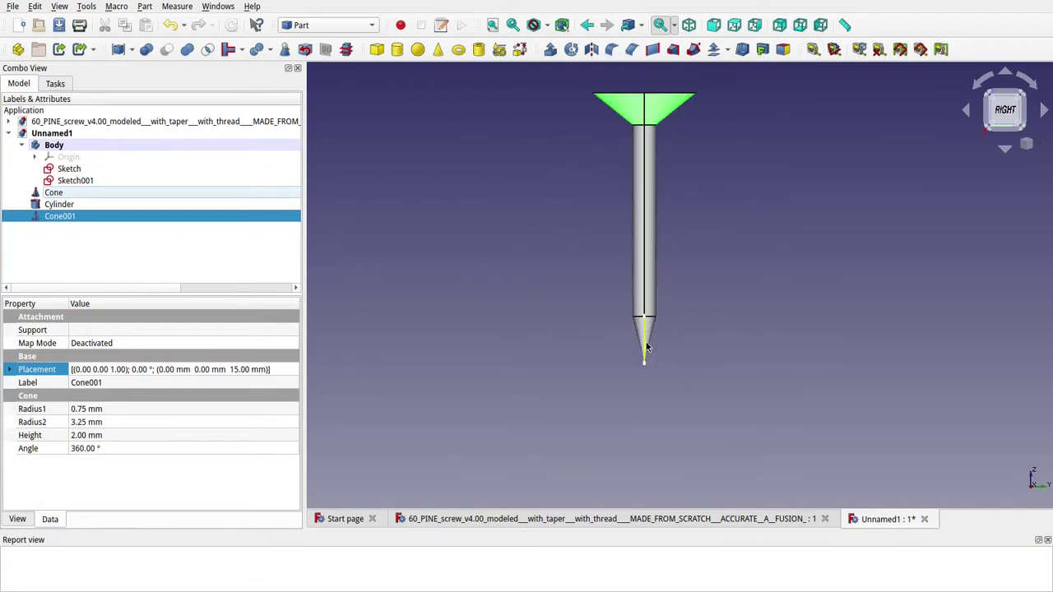
pyautogui.moveTo(598, 331); pyautogui.dragTo(565, 395, button='middle')
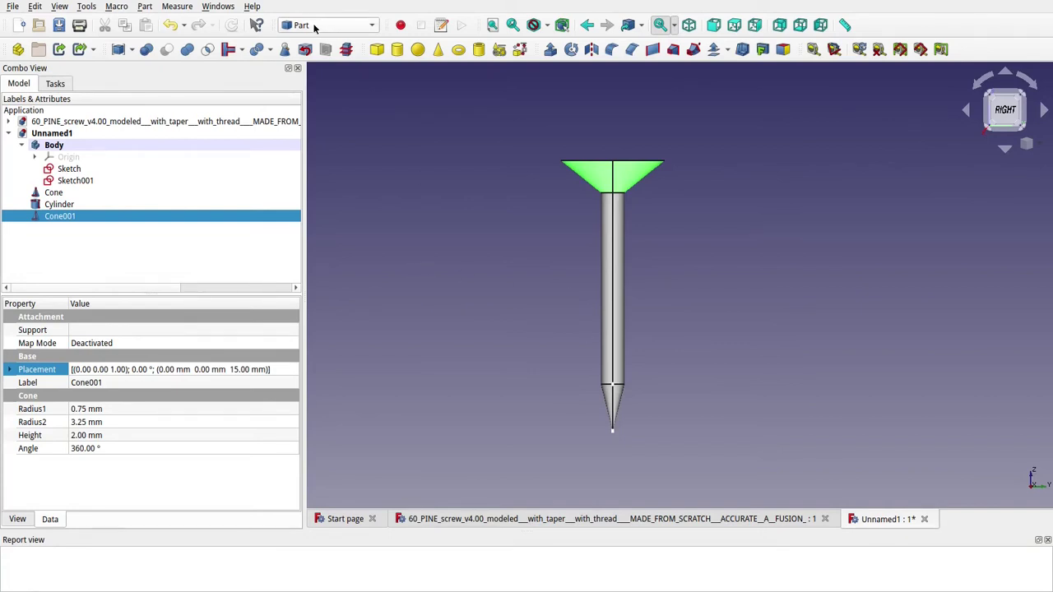
# Create a right-handed helix primitive for the thread path with pitch 1.3 mm, height 15 mm and radius 0.75 mm.
pyautogui.click(498, 51)
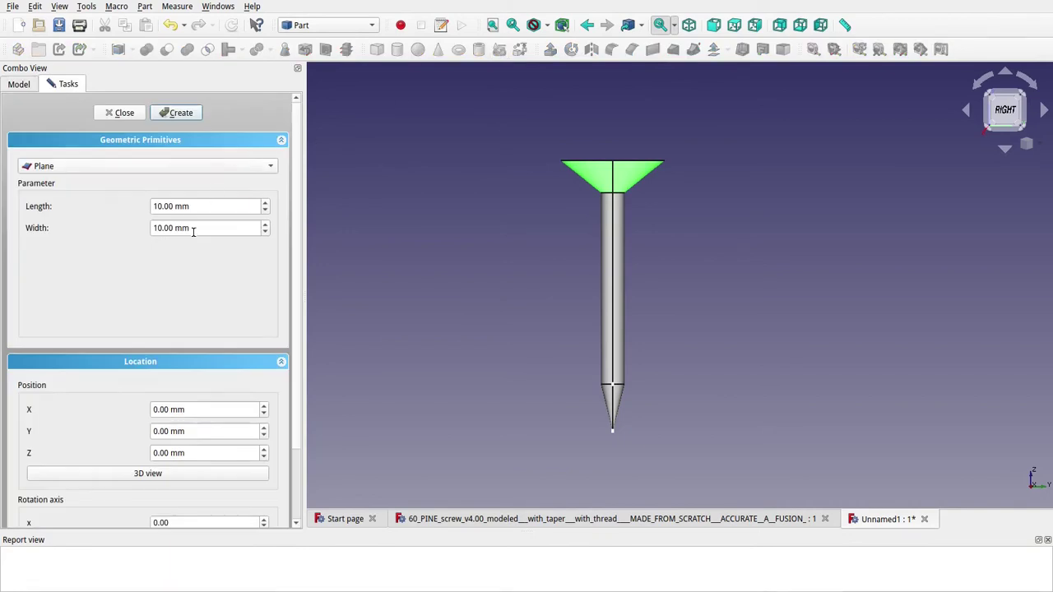
pyautogui.click(105, 169)
pyautogui.click(150, 300)
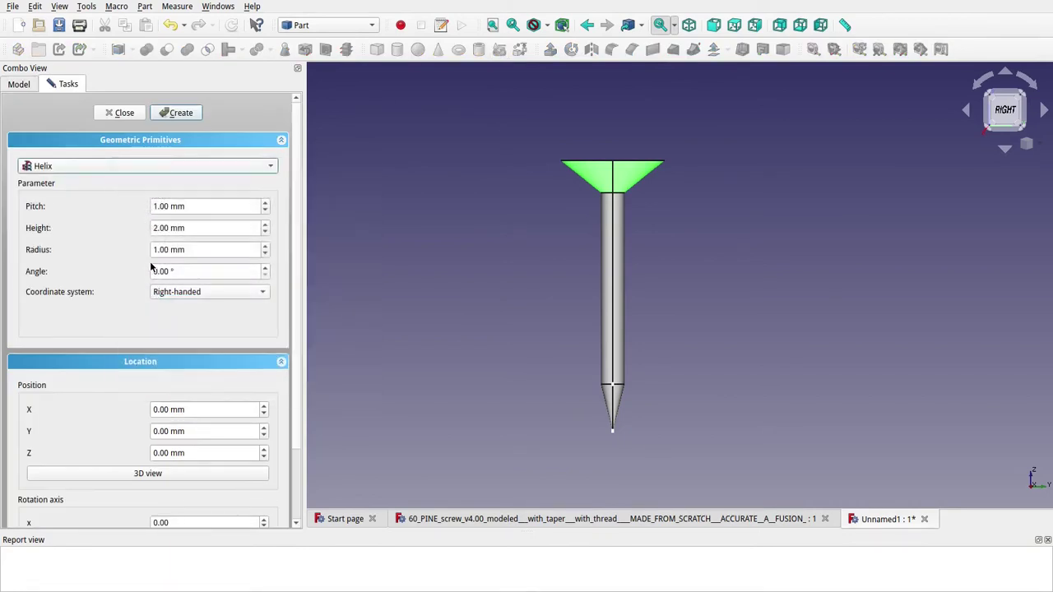
pyautogui.moveTo(194, 204); pyautogui.dragTo(115, 194)
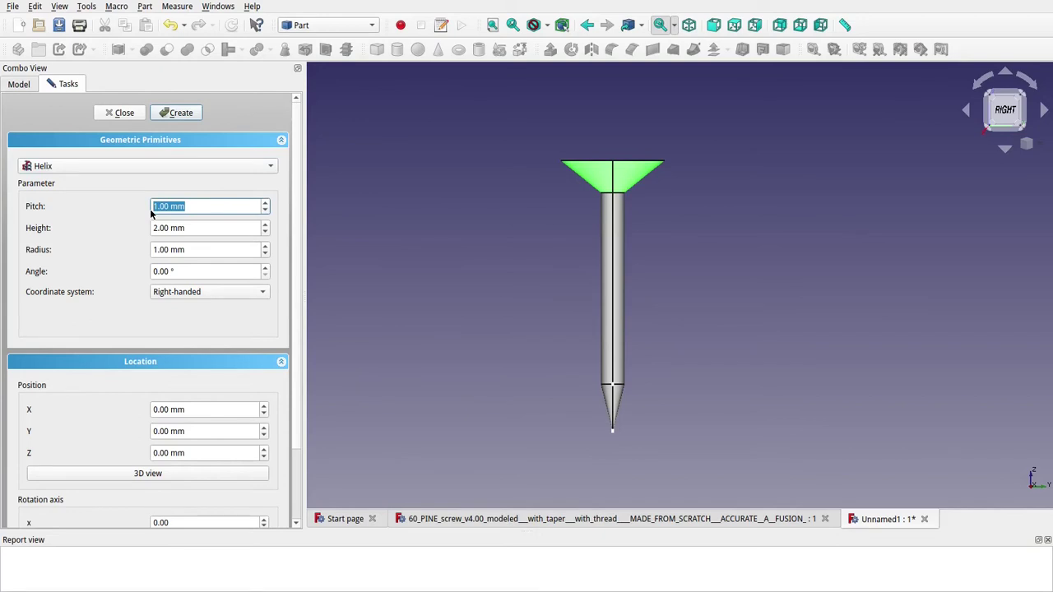
pyautogui.write('1.3 mm')
pyautogui.press('Tab')
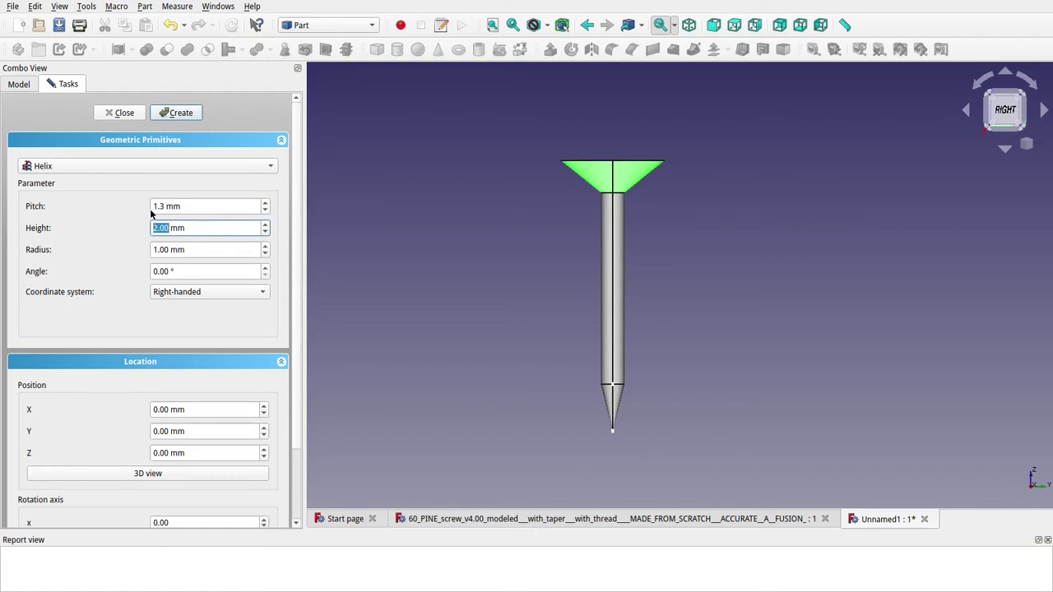
pyautogui.write('15')
pyautogui.press('Tab')
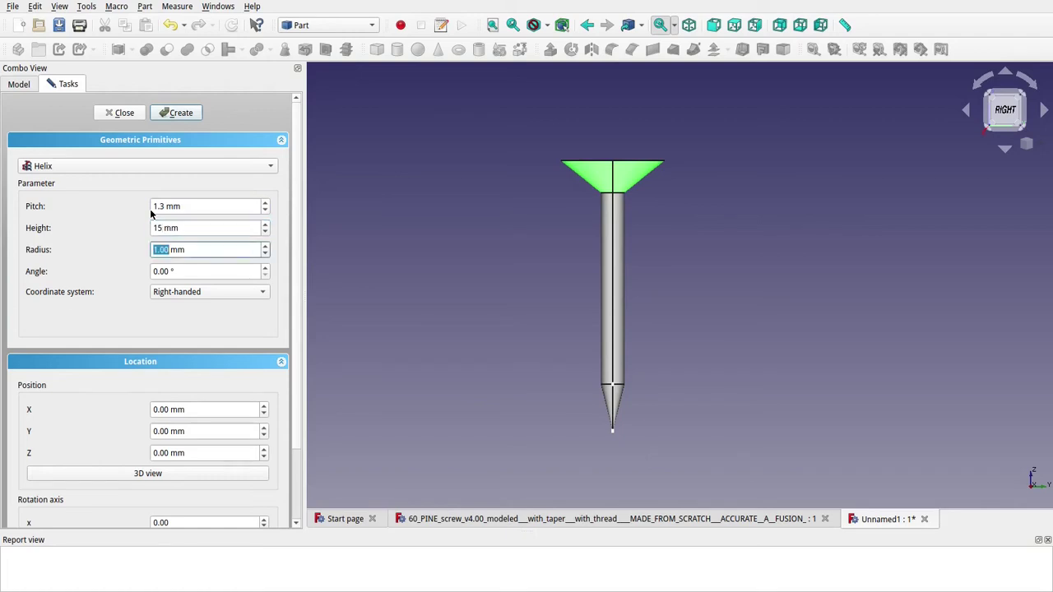
pyautogui.press('BackSpace')
pyautogui.write('.75')
pyautogui.press('Tab')
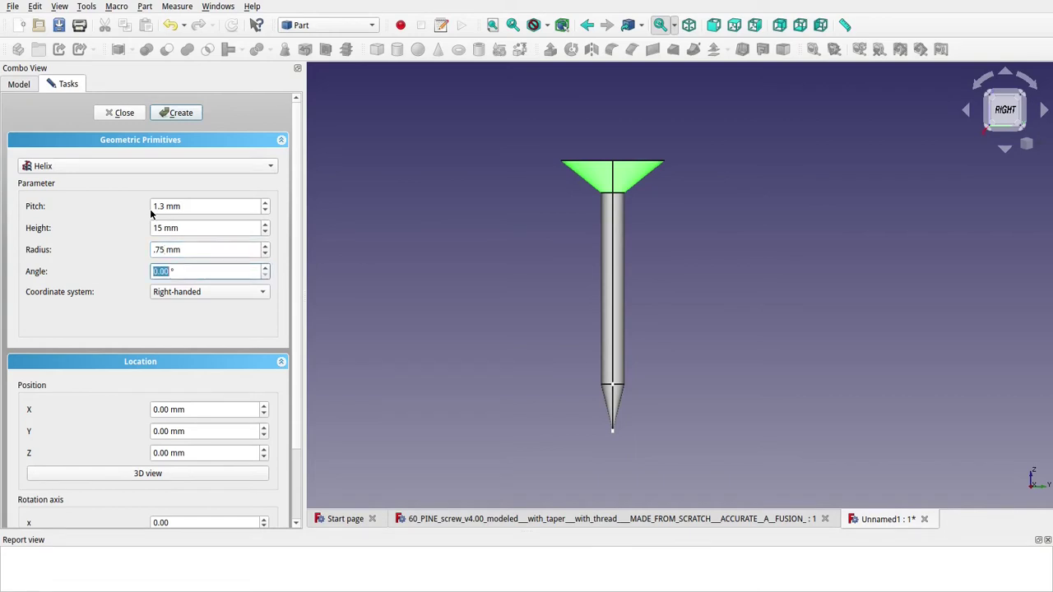
pyautogui.click(181, 113)
pyautogui.scroll(2, 470, 276)
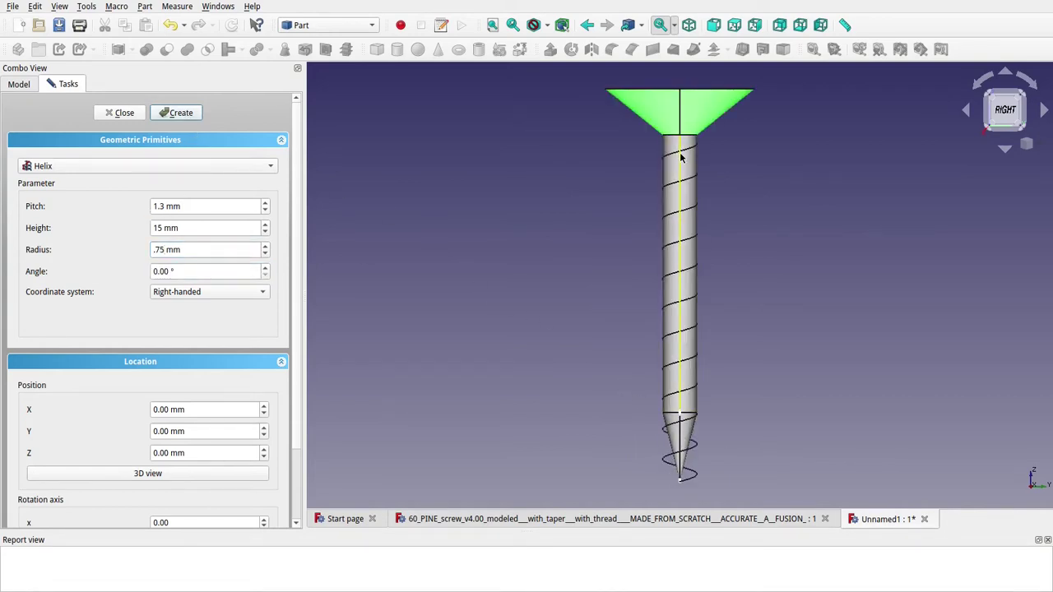
pyautogui.click(122, 113)
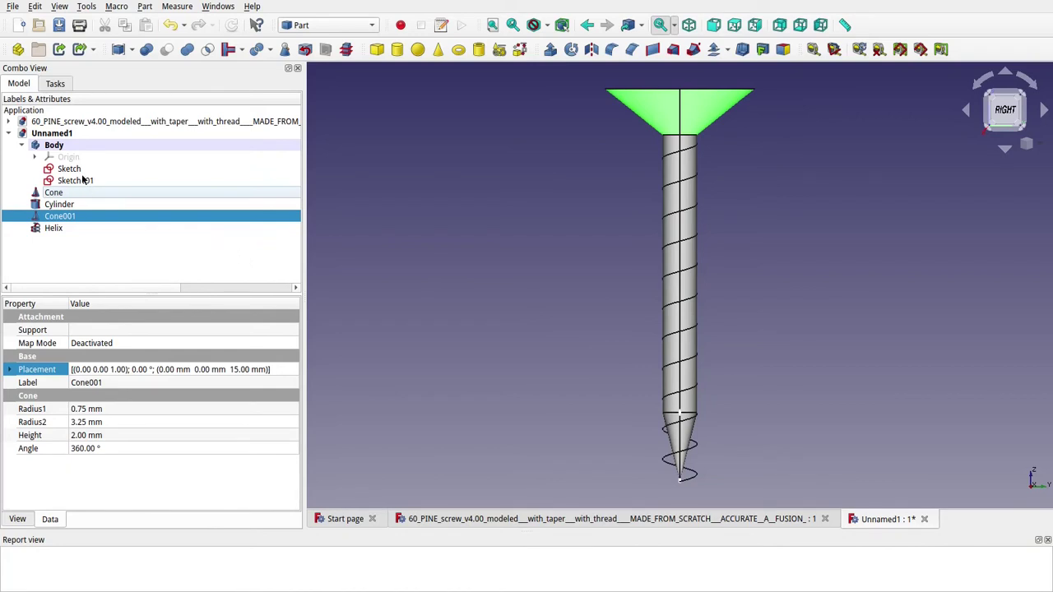
# Hide the shank cylinder and the tip cone so only the head, helix and profile sketches are shown.
pyautogui.click(73, 204)
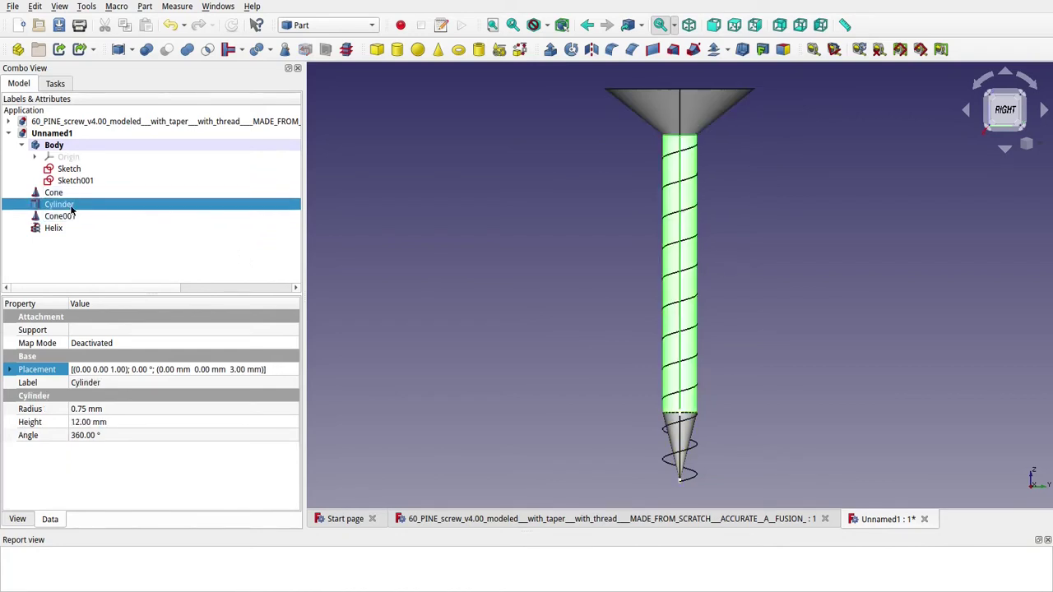
pyautogui.click(73, 194)
pyautogui.press('space')
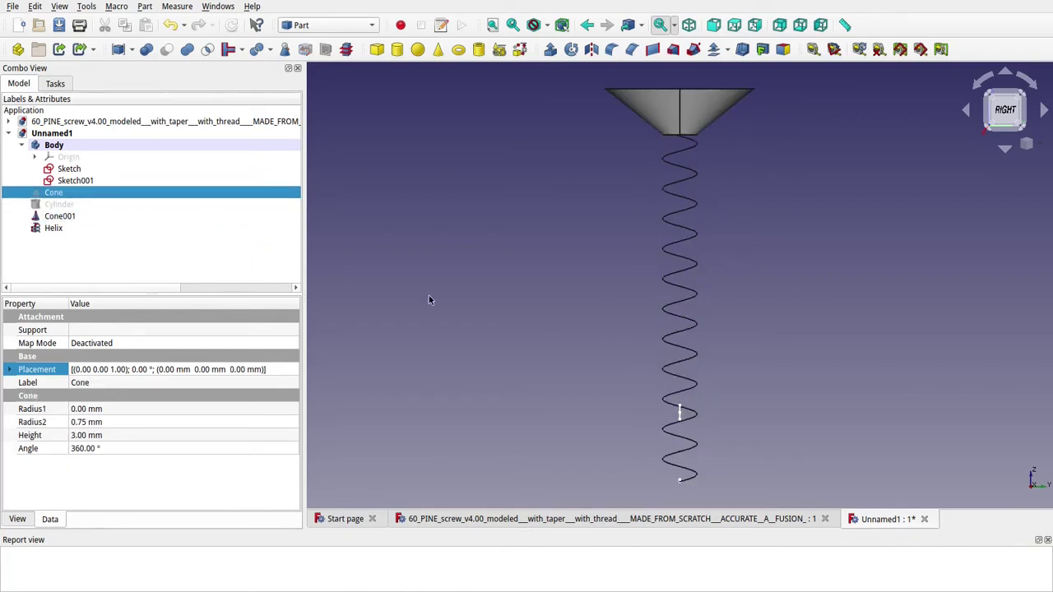
# Examine how the two thread profile sketches sit relative to the helix, returning to the right-side view.
pyautogui.moveTo(698, 418); pyautogui.dragTo(913, 378, button='middle')
pyautogui.press('3')
pyautogui.scroll(5, 773, 447)
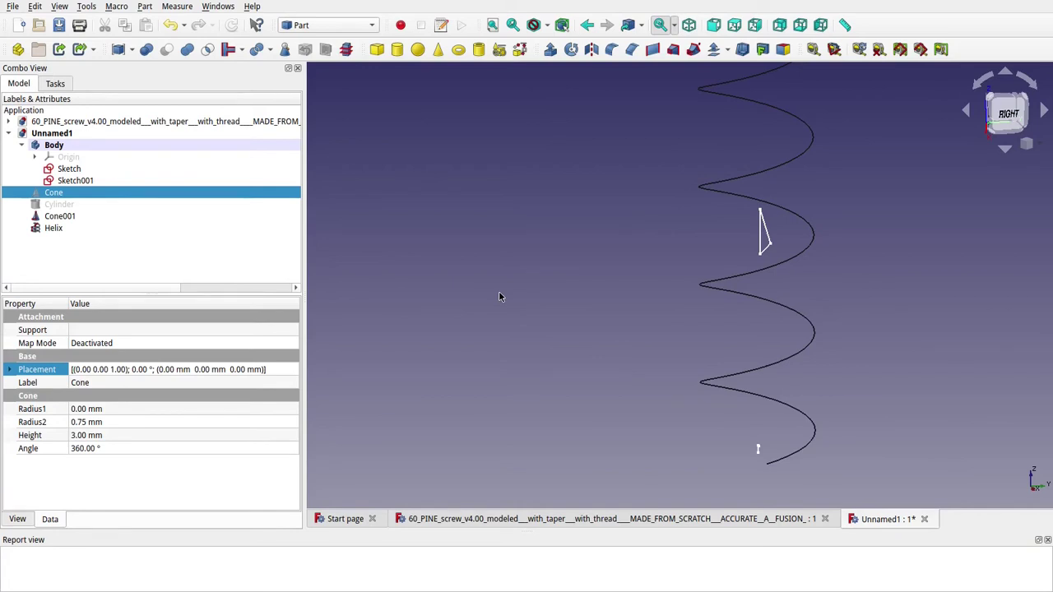
pyautogui.press('4')
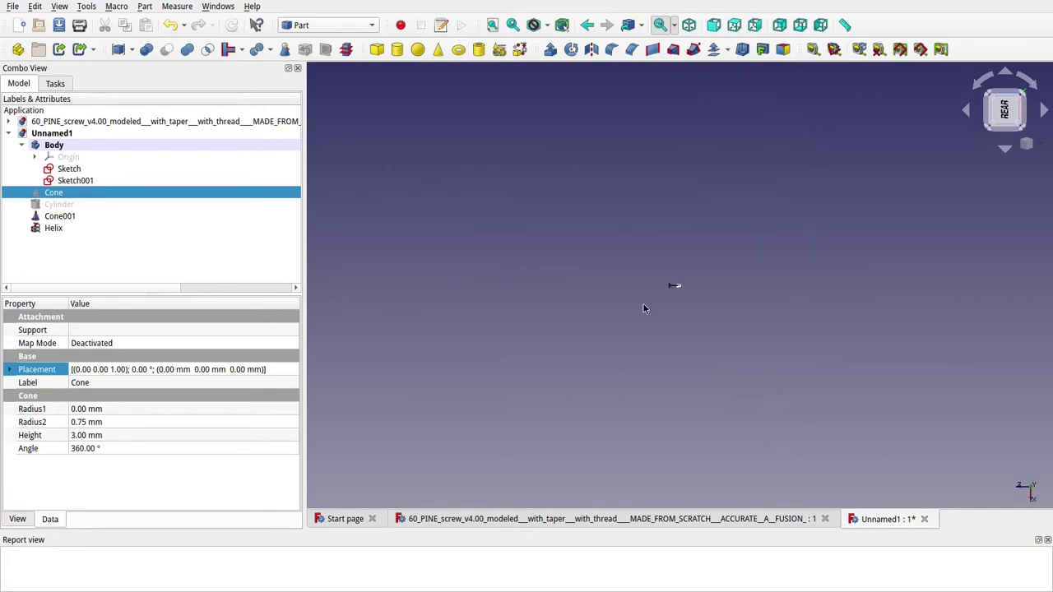
pyautogui.click(1042, 109)
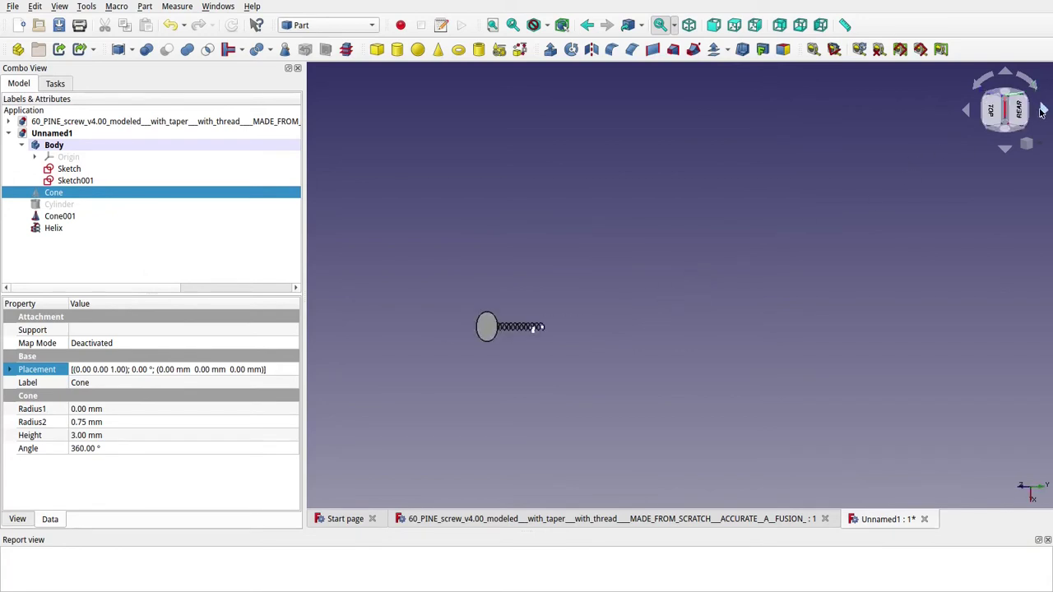
pyautogui.click(1040, 113)
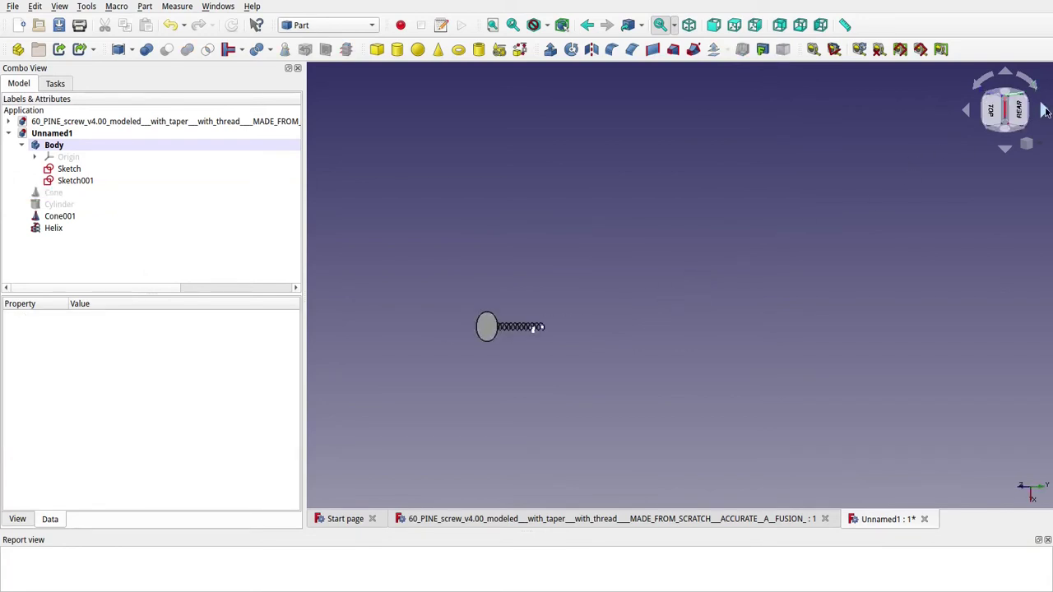
pyautogui.click(1041, 112)
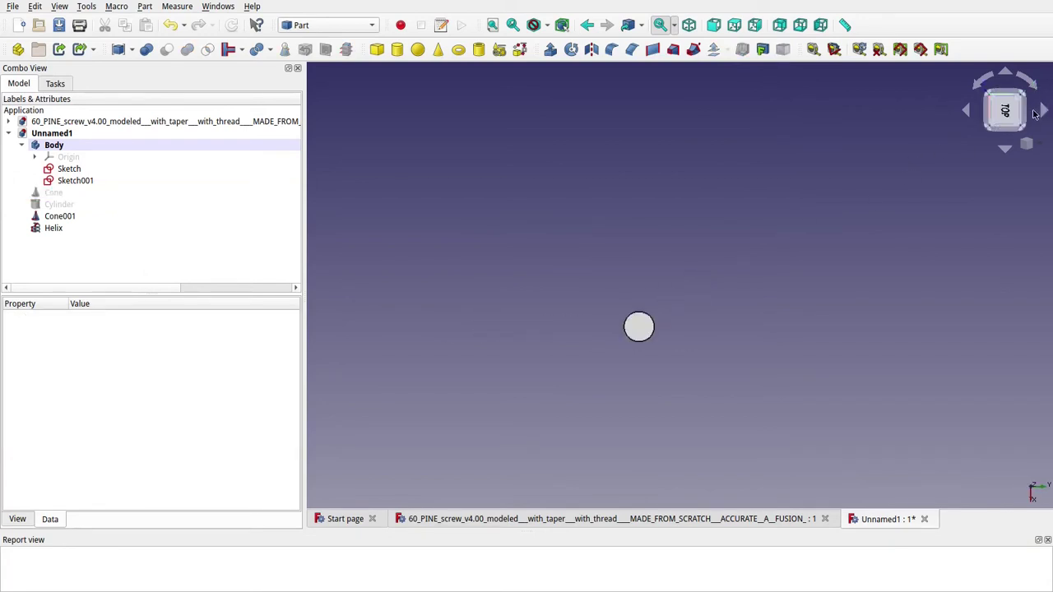
pyautogui.click(1004, 149)
pyautogui.click(1004, 149)
pyautogui.click(1005, 149)
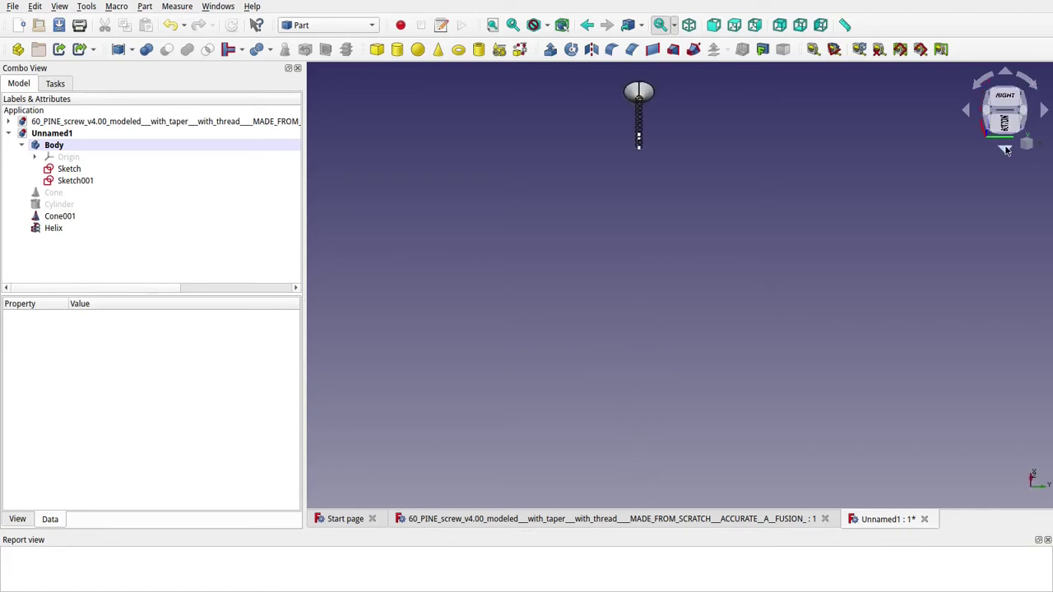
pyautogui.scroll(6, 662, 313)
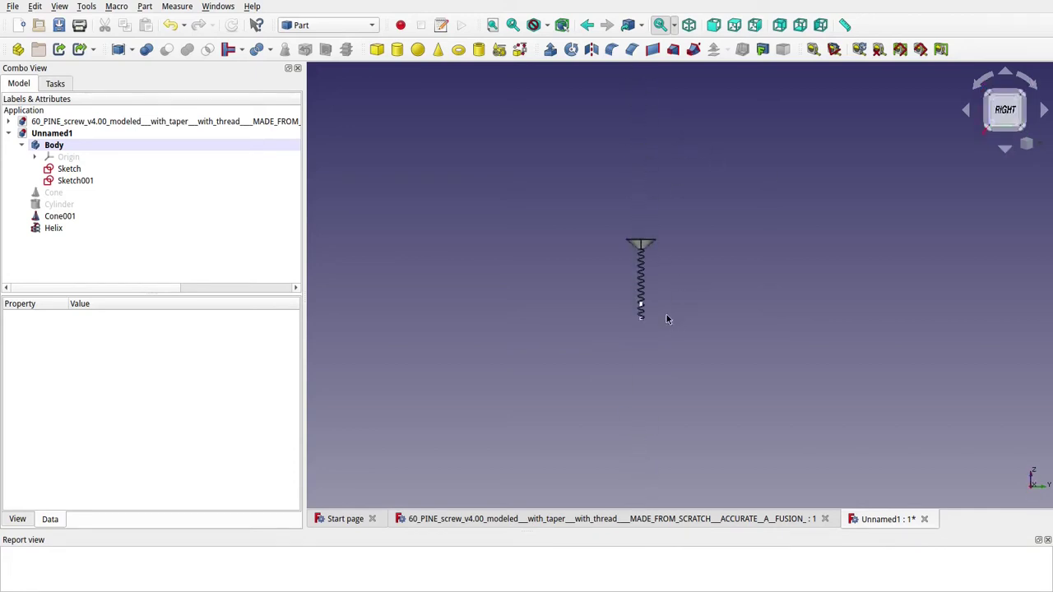
pyautogui.scroll(-4, 644, 348)
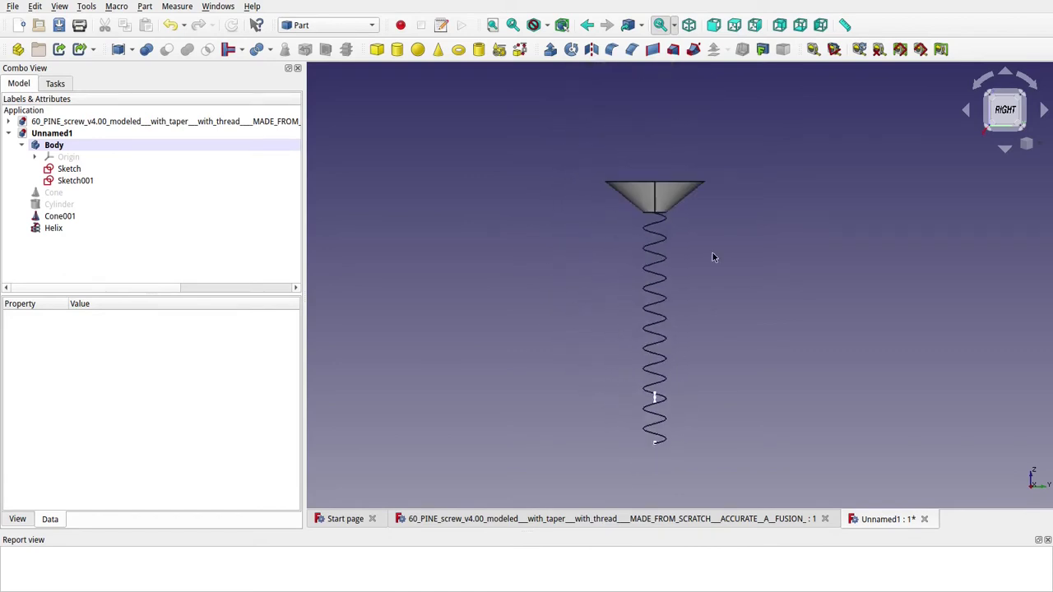
# Set up a sweep with Sketch and Sketch001 as profiles, with the Create solid and Frenet options enabled.
pyautogui.click(693, 50)
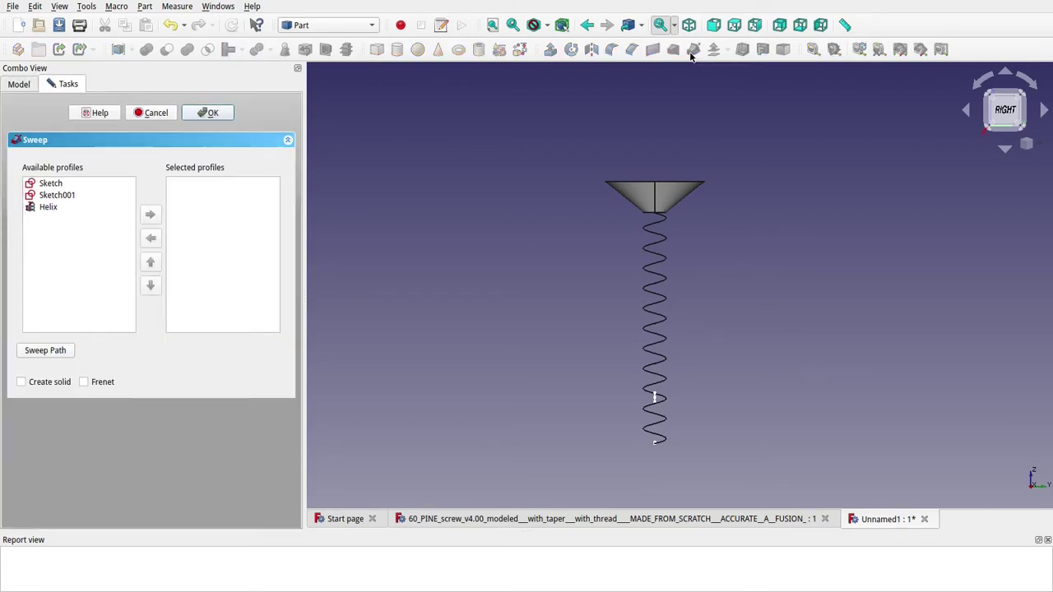
pyautogui.click(51, 184)
pyautogui.click(150, 215)
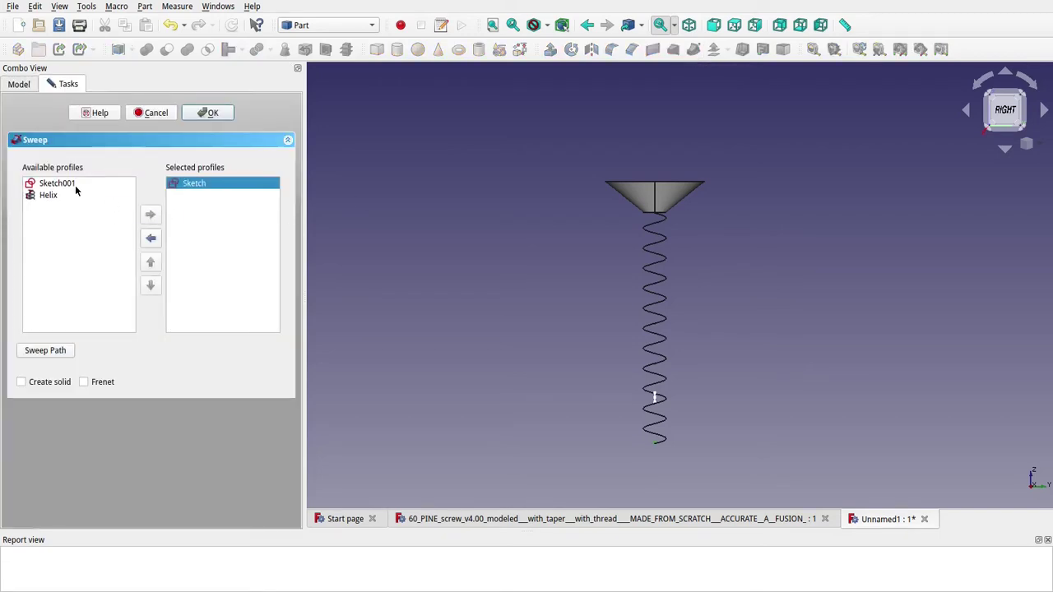
pyautogui.click(77, 184)
pyautogui.click(150, 217)
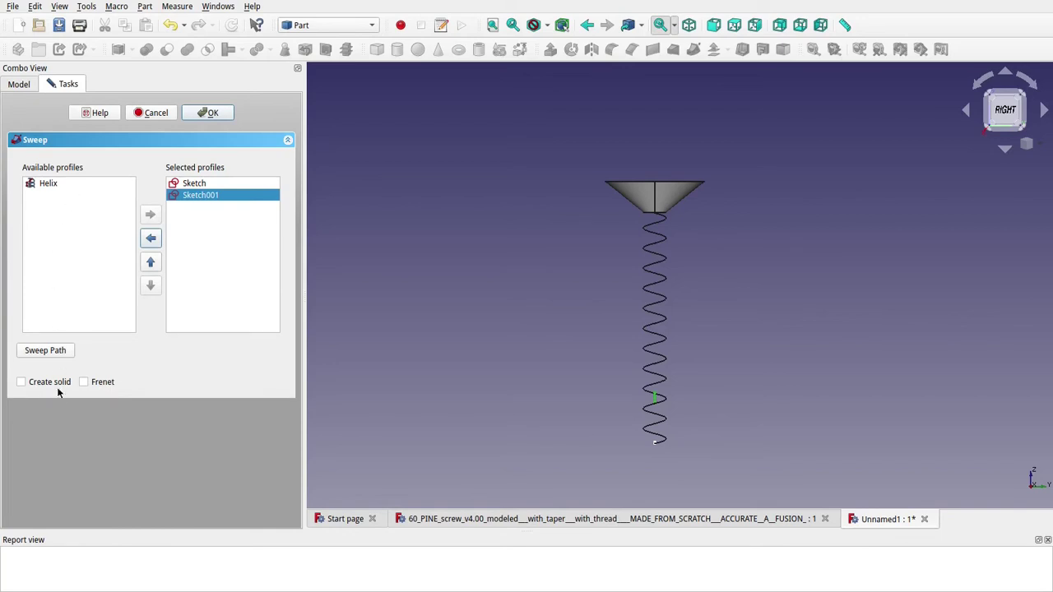
pyautogui.click(23, 383)
pyautogui.click(84, 384)
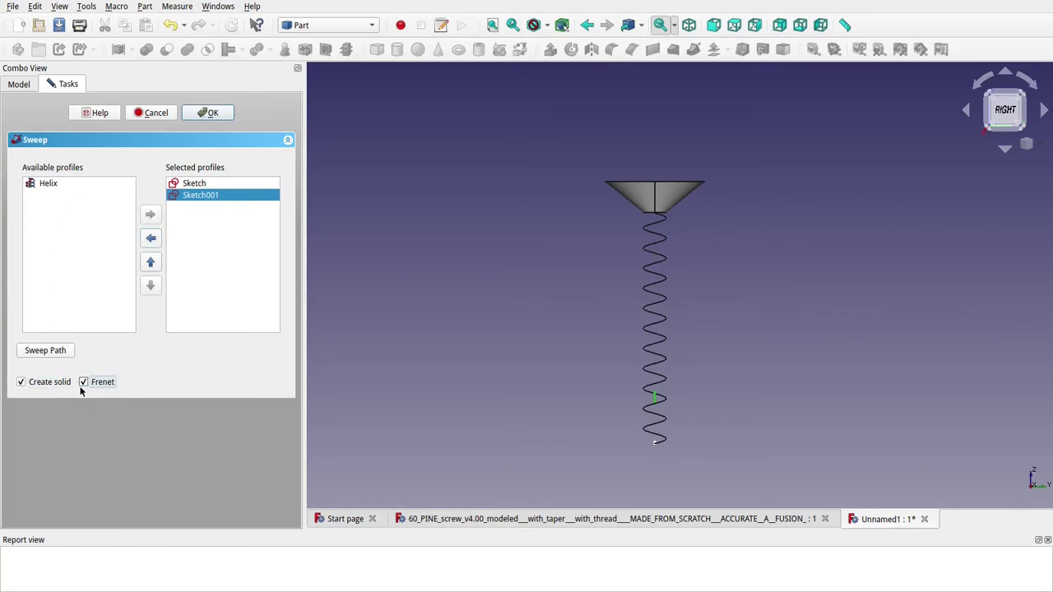
# Use the two lowest turns of the helix as the sweep path and create the tapered thread at the tip.
pyautogui.click(50, 351)
pyautogui.scroll(4, 622, 444)
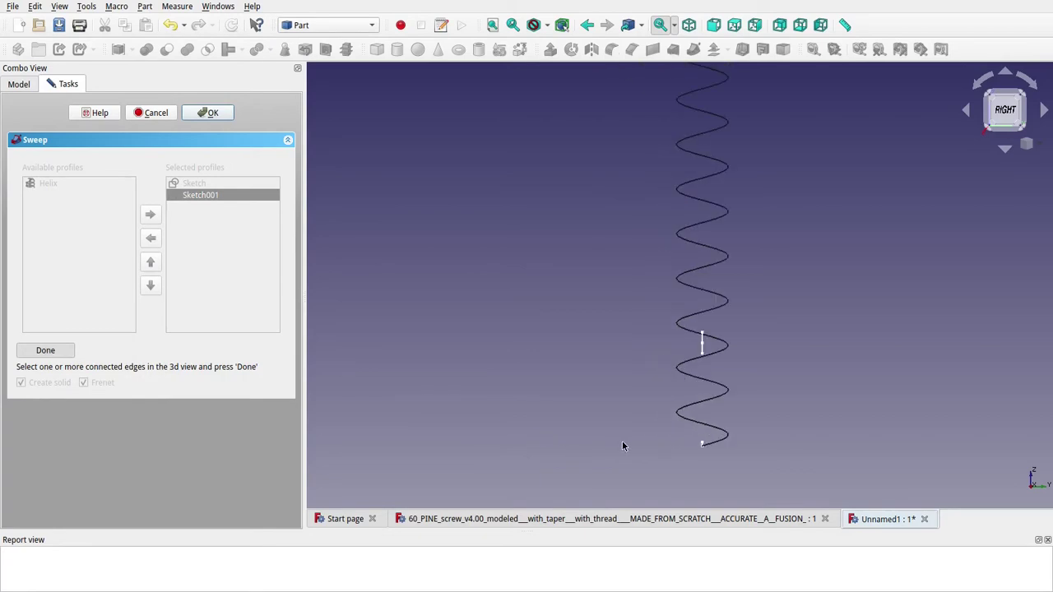
pyautogui.click(716, 437)
pyautogui.keyDown('ctrl'); pyautogui.click(719, 399); pyautogui.keyUp('ctrl')
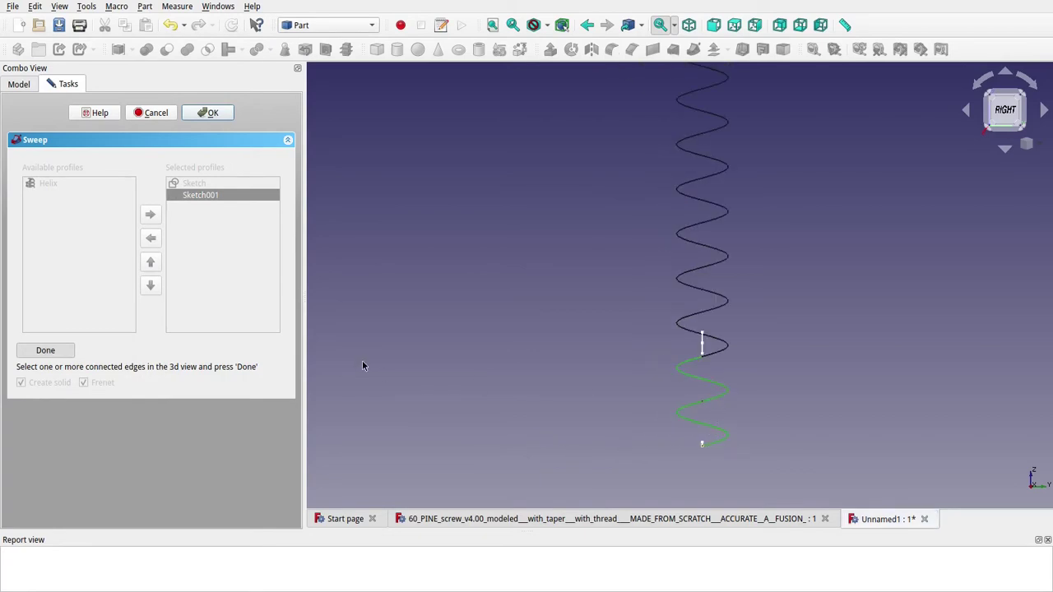
pyautogui.click(46, 351)
pyautogui.click(209, 112)
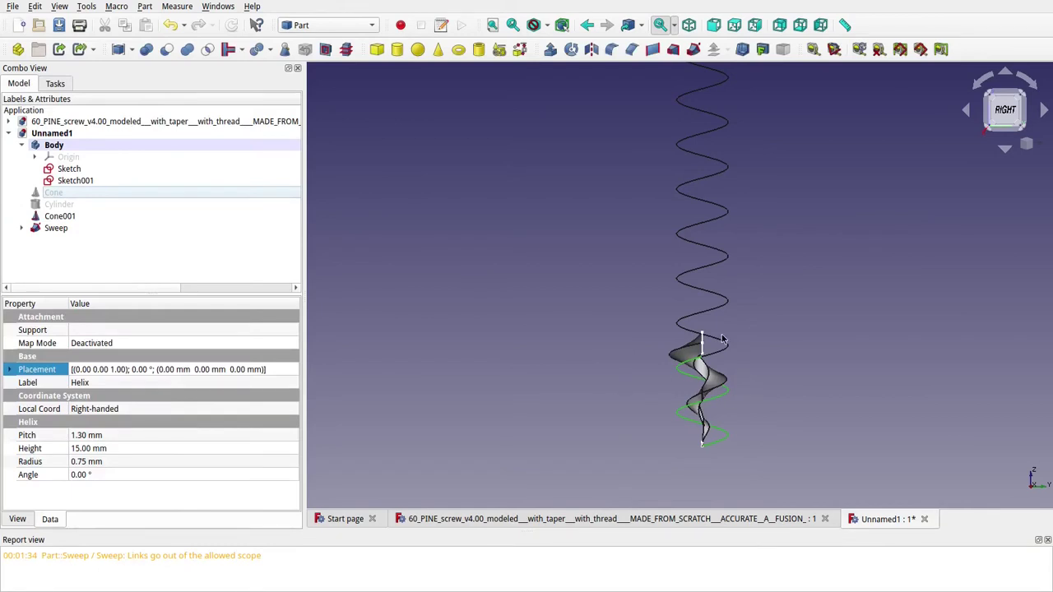
# Set up a second sweep with only Sketch001 as profile, with Create solid and Frenet enabled, and begin choosing its path.
pyautogui.click(694, 49)
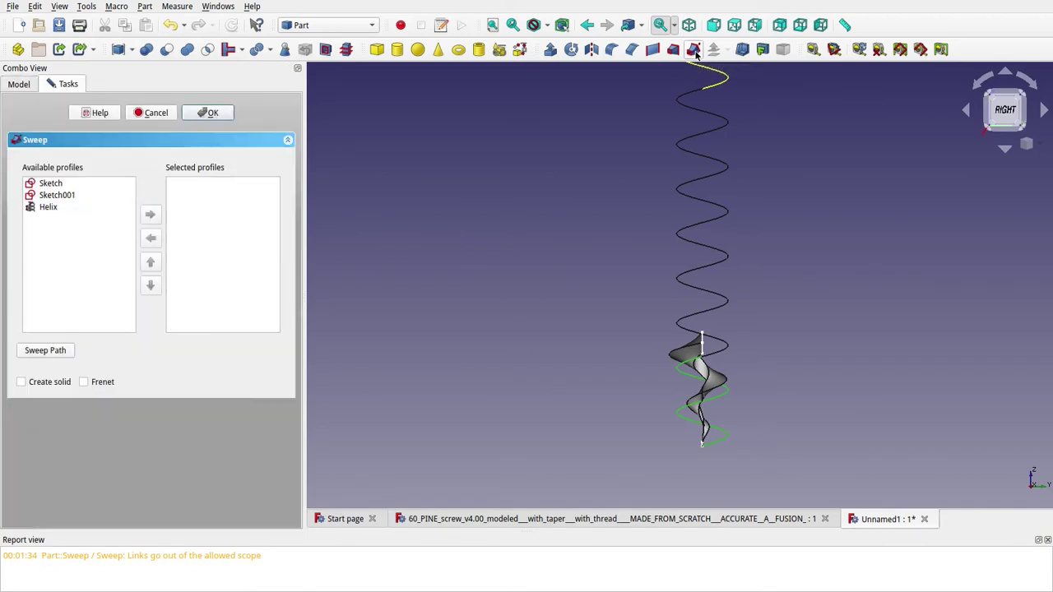
pyautogui.click(61, 195)
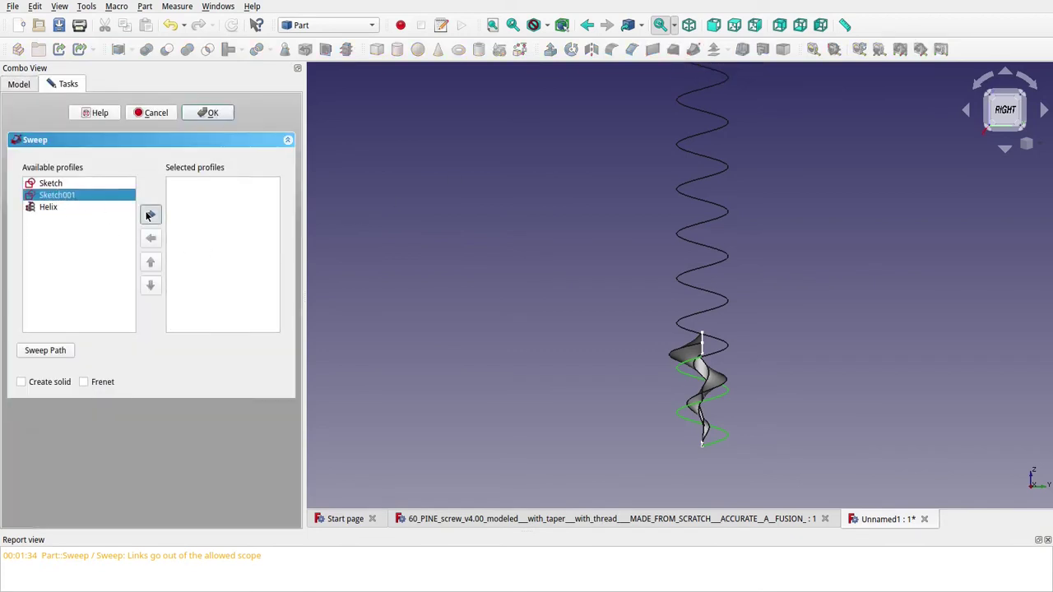
pyautogui.click(149, 215)
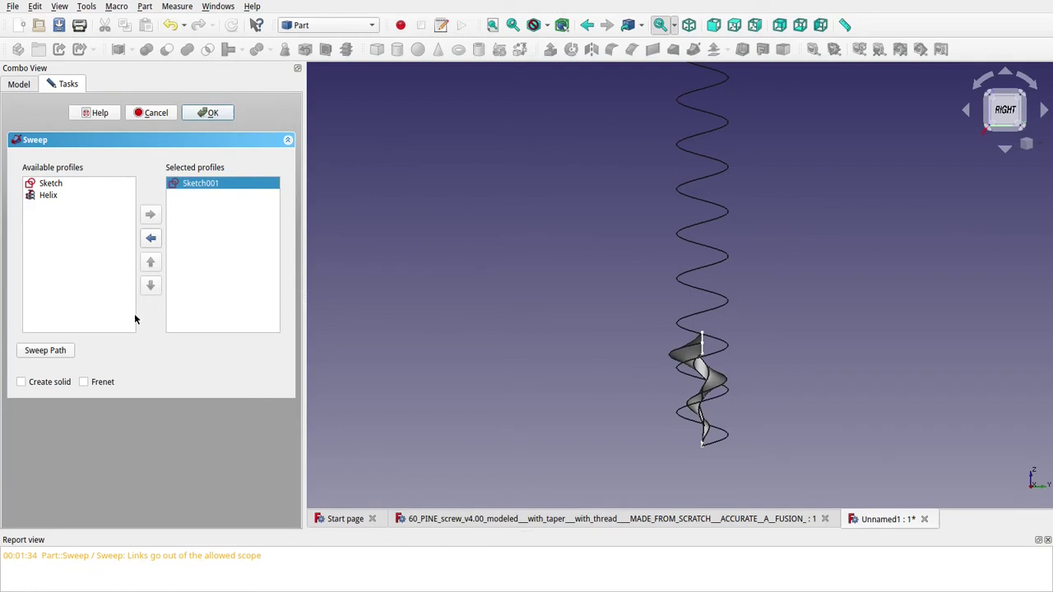
pyautogui.click(33, 384)
pyautogui.click(84, 383)
pyautogui.click(46, 350)
pyautogui.scroll(3, 734, 352)
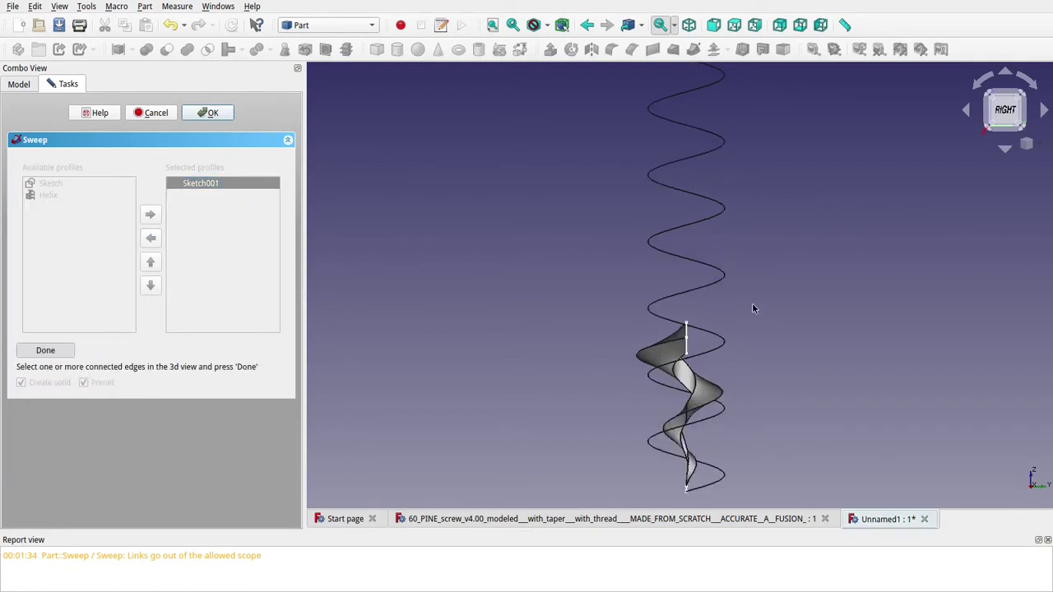
pyautogui.moveTo(751, 302); pyautogui.dragTo(705, 366, button='middle')
pyautogui.scroll(-3, 705, 366)
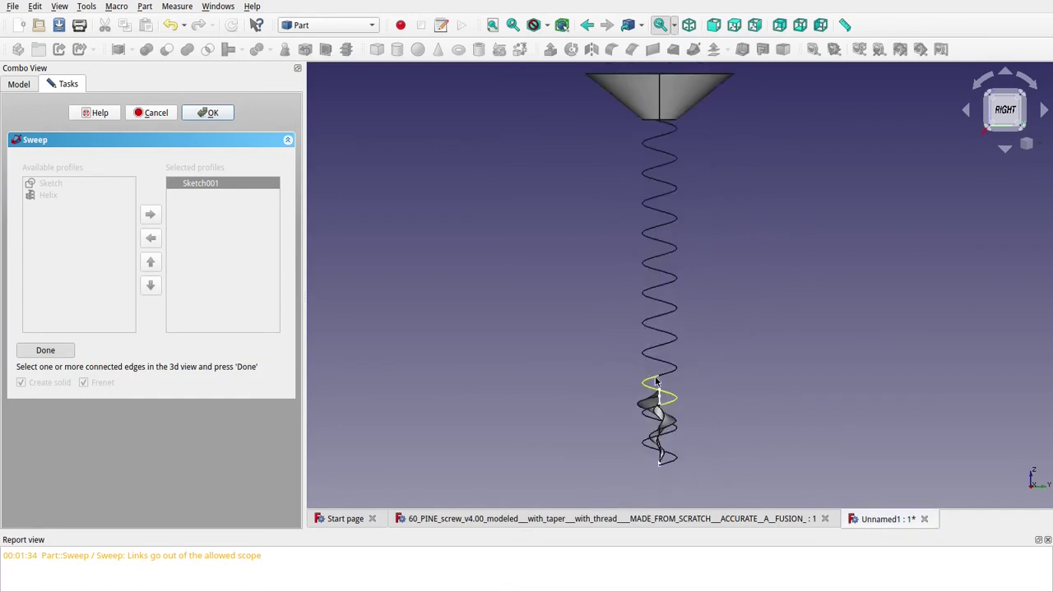
pyautogui.click(670, 393)
pyautogui.click(673, 370)
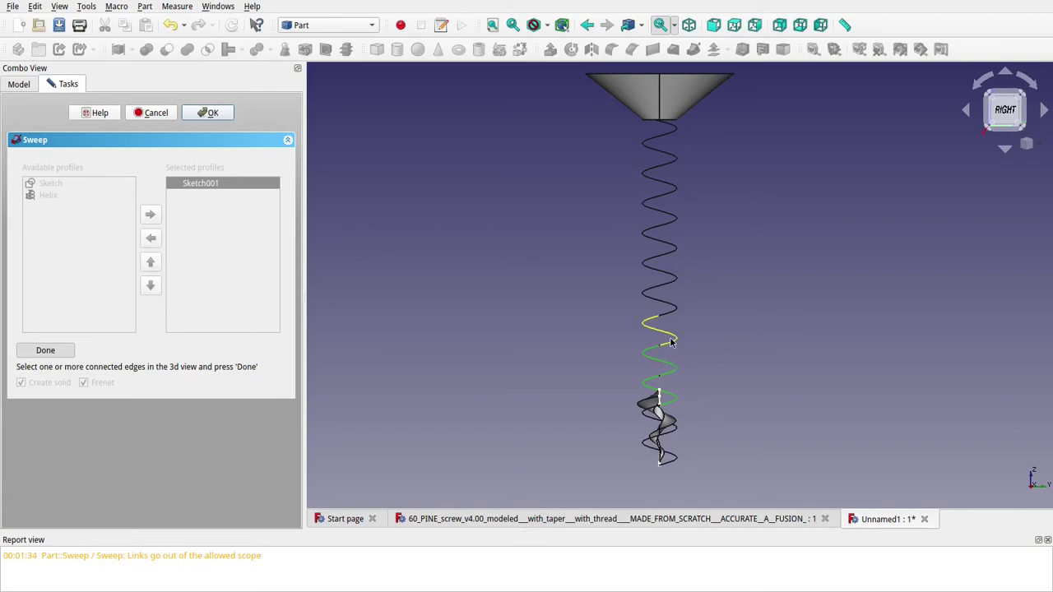
pyautogui.click(671, 344)
pyautogui.click(667, 308)
pyautogui.click(664, 284)
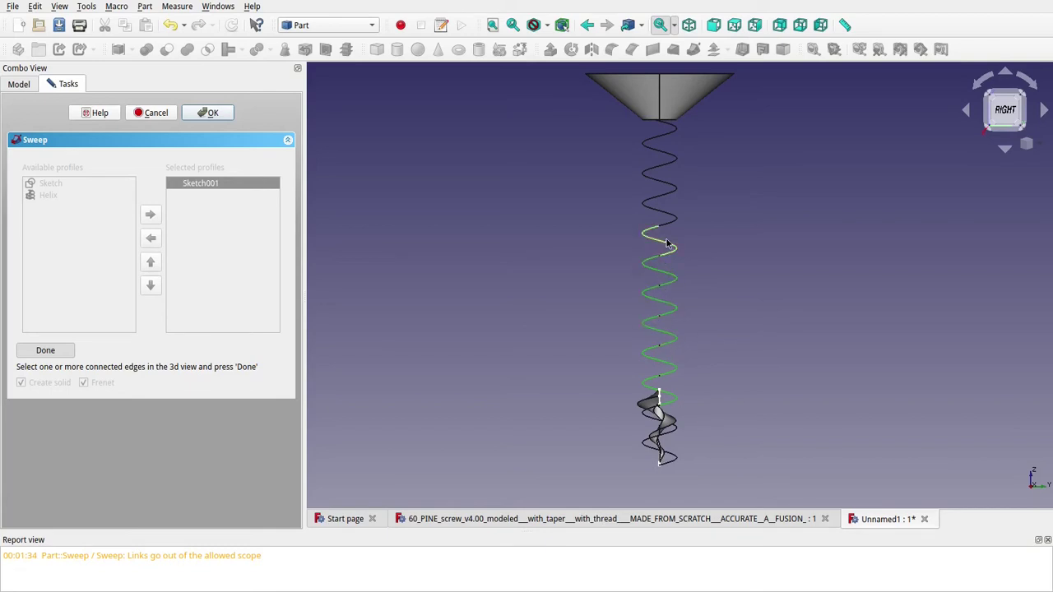
pyautogui.click(669, 243)
pyautogui.click(670, 202)
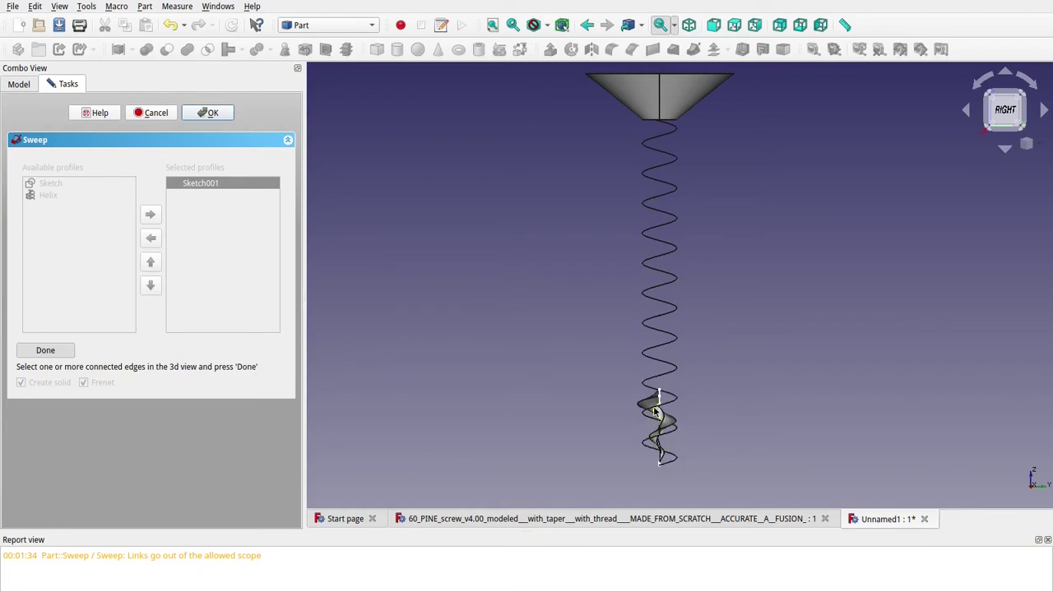
# Use the helix turns above the tapered tip thread, except the topmost partial turn, as the sweep path and create the shank thread.
pyautogui.scroll(1, 694, 378)
pyautogui.scroll(-3, 693, 378)
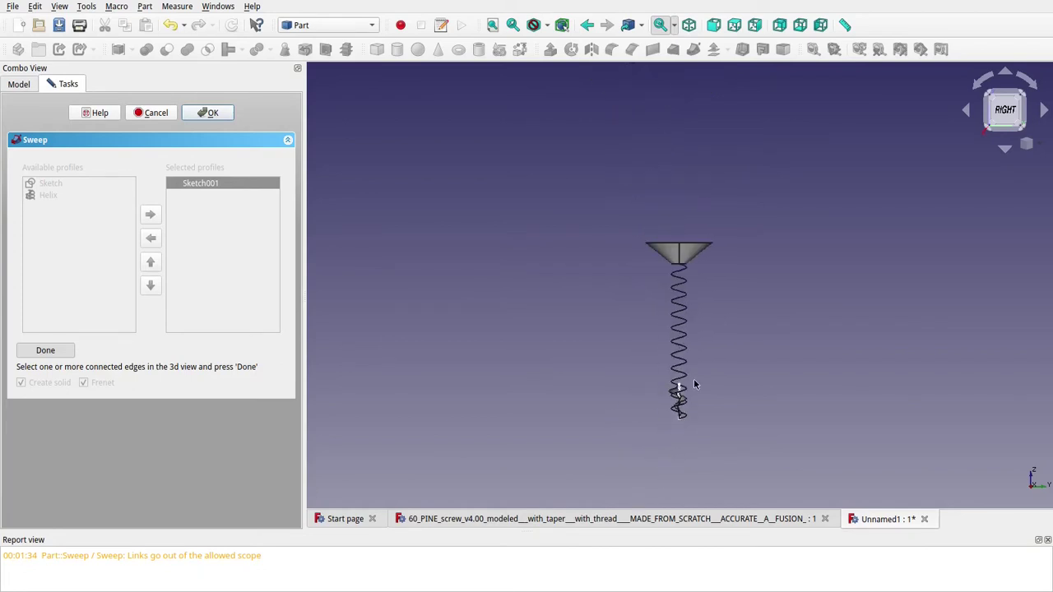
pyautogui.click(678, 387)
pyautogui.click(682, 359)
pyautogui.click(680, 333)
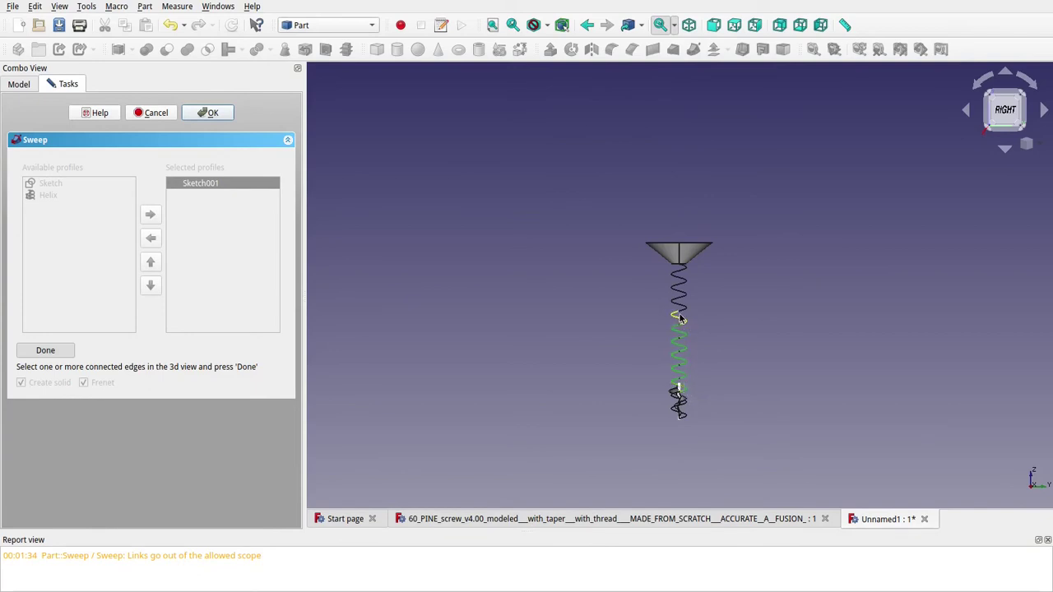
pyautogui.click(680, 321)
pyautogui.click(681, 309)
pyautogui.click(682, 300)
pyautogui.click(682, 293)
pyautogui.scroll(2, 684, 272)
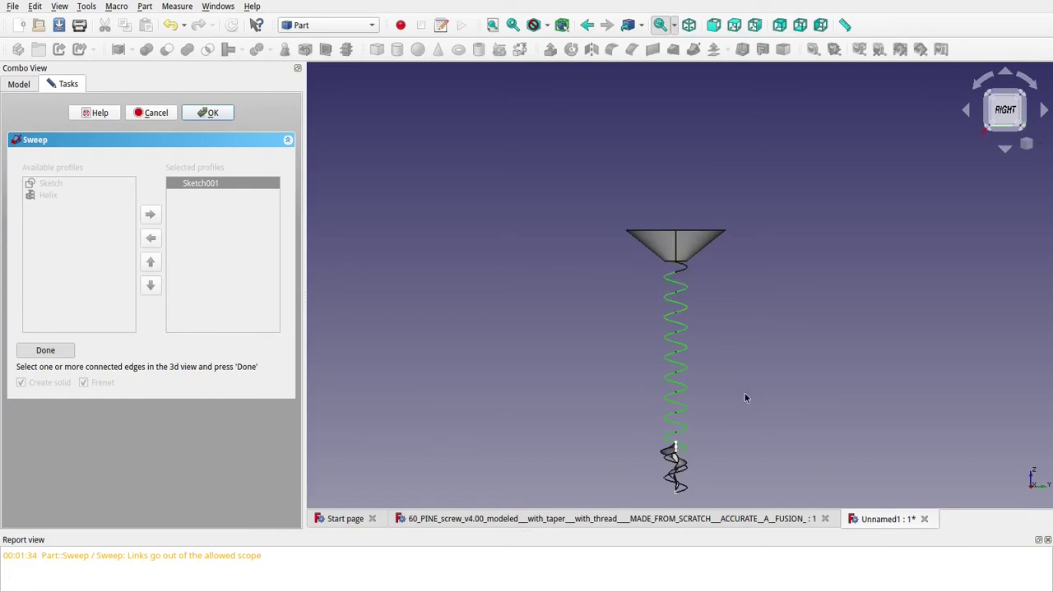
pyautogui.scroll(-2, 744, 394)
pyautogui.scroll(2, 742, 396)
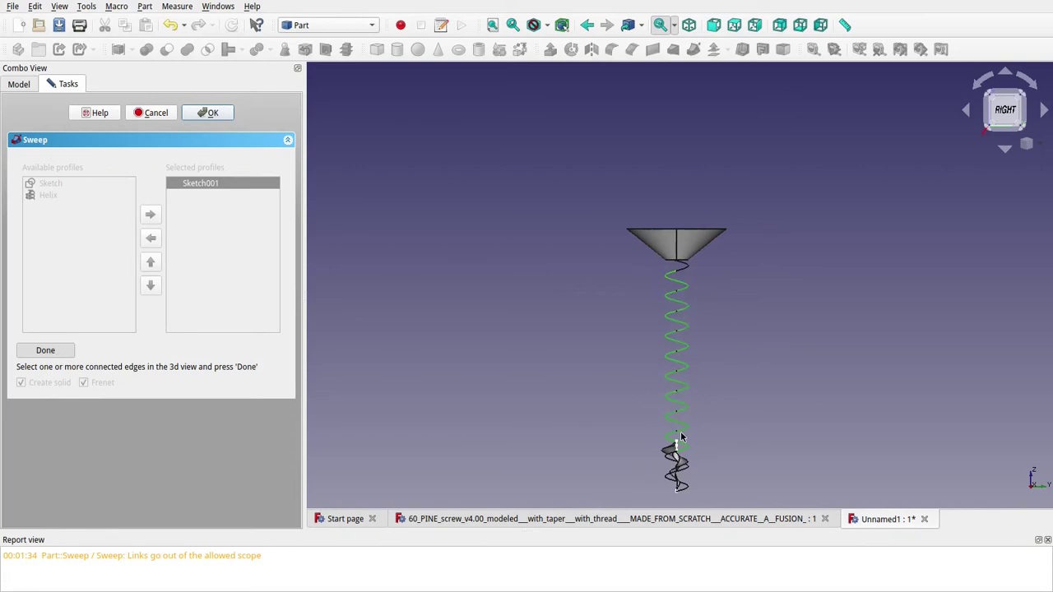
pyautogui.click(42, 351)
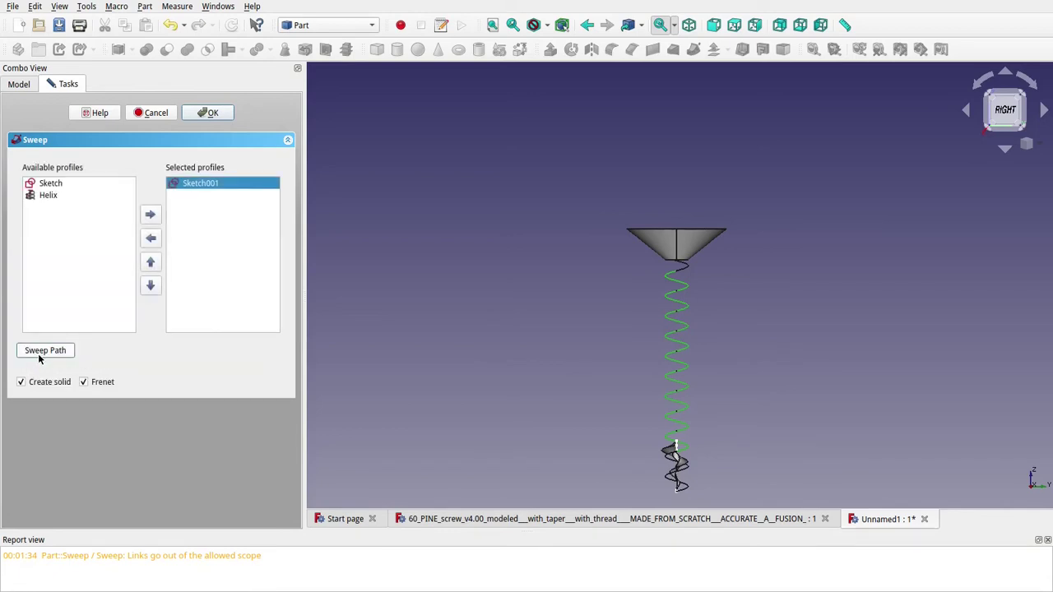
pyautogui.click(207, 113)
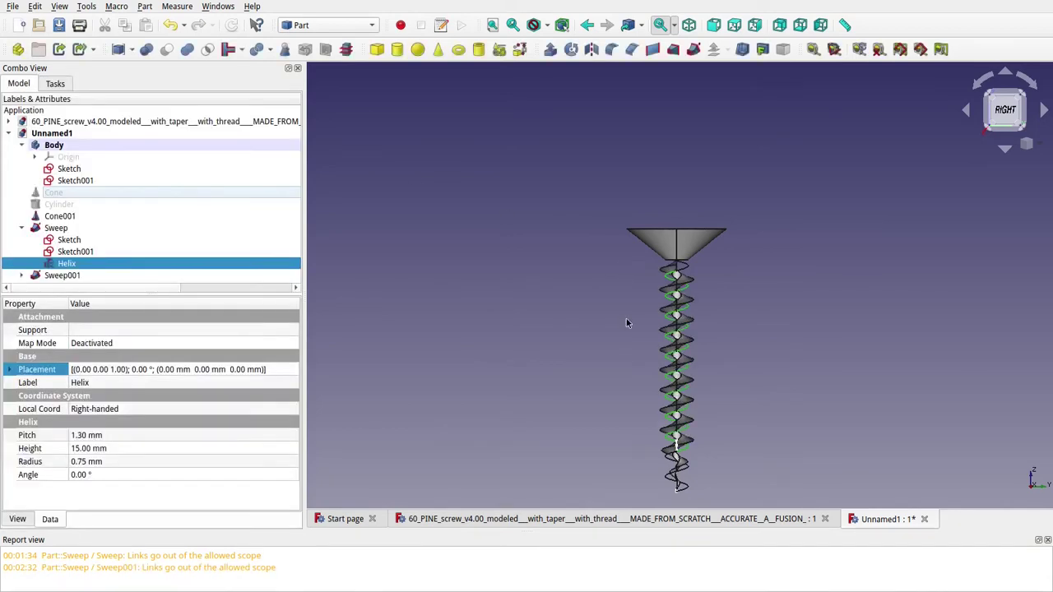
# Hide the helix and show the tip cone and the shank cylinder again.
pyautogui.moveTo(732, 406); pyautogui.dragTo(698, 357, button='middle')
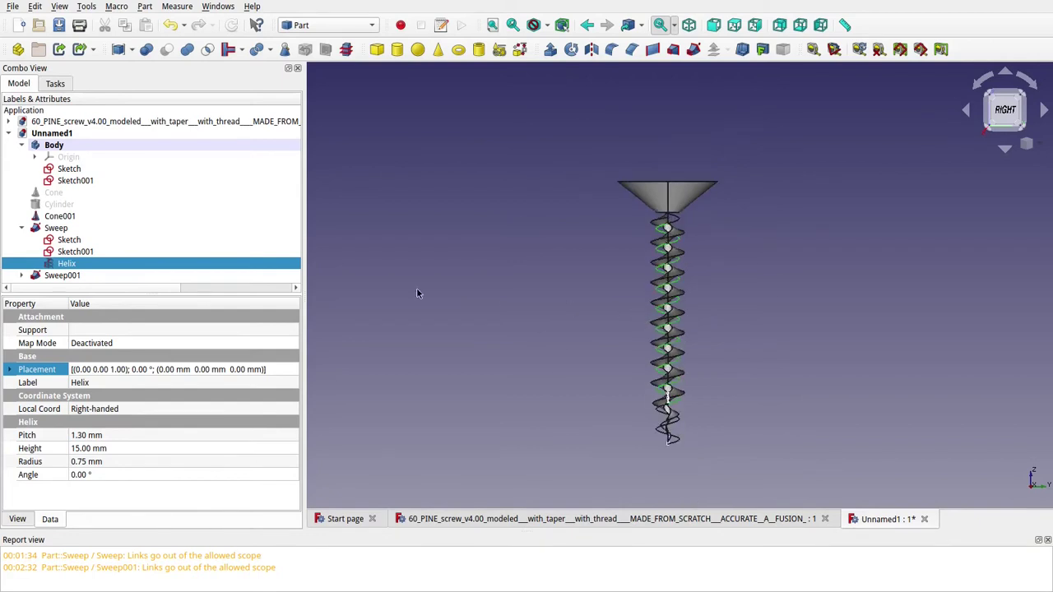
pyautogui.click(59, 216)
pyautogui.press('space')
pyautogui.press('space')
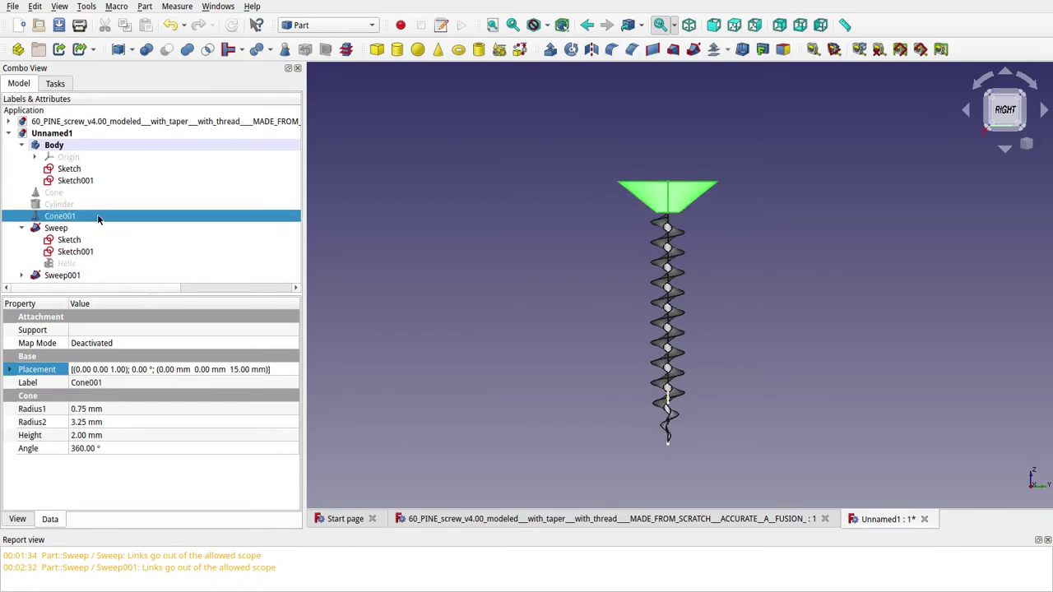
pyautogui.click(54, 195)
pyautogui.press('space')
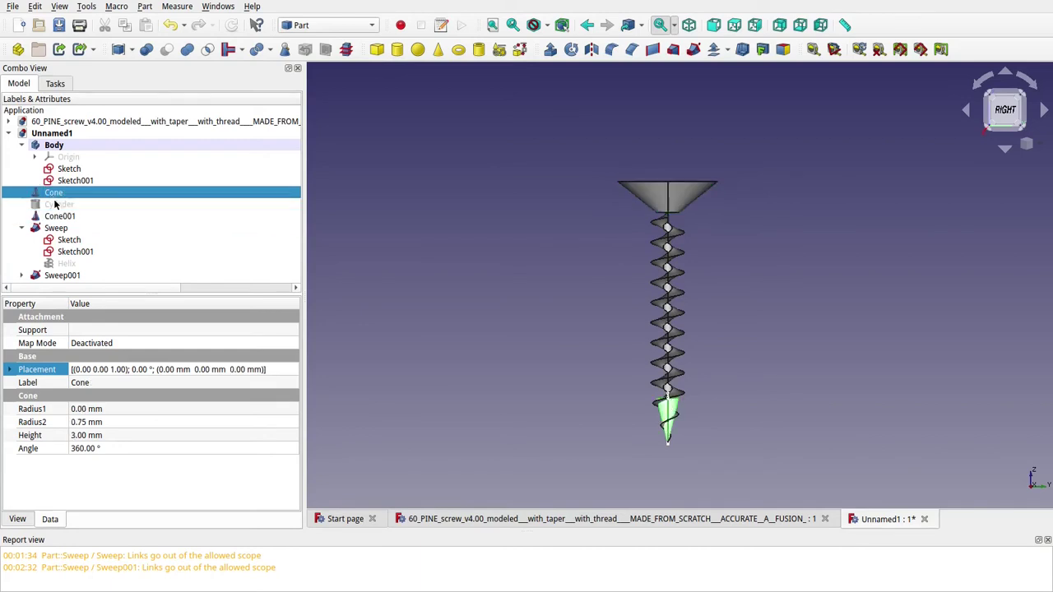
pyautogui.click(54, 203)
pyautogui.press('space')
# Fuse the tip cone and the shank cylinder into one solid.
pyautogui.moveTo(584, 329); pyautogui.dragTo(554, 325, button='middle')
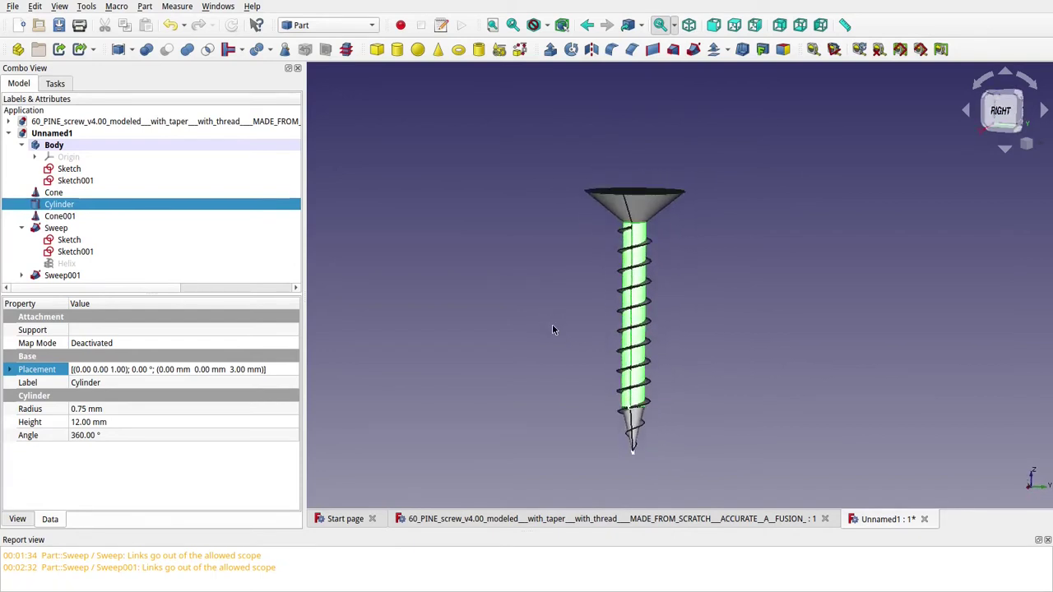
pyautogui.scroll(5, 618, 394)
pyautogui.scroll(-3, 596, 369)
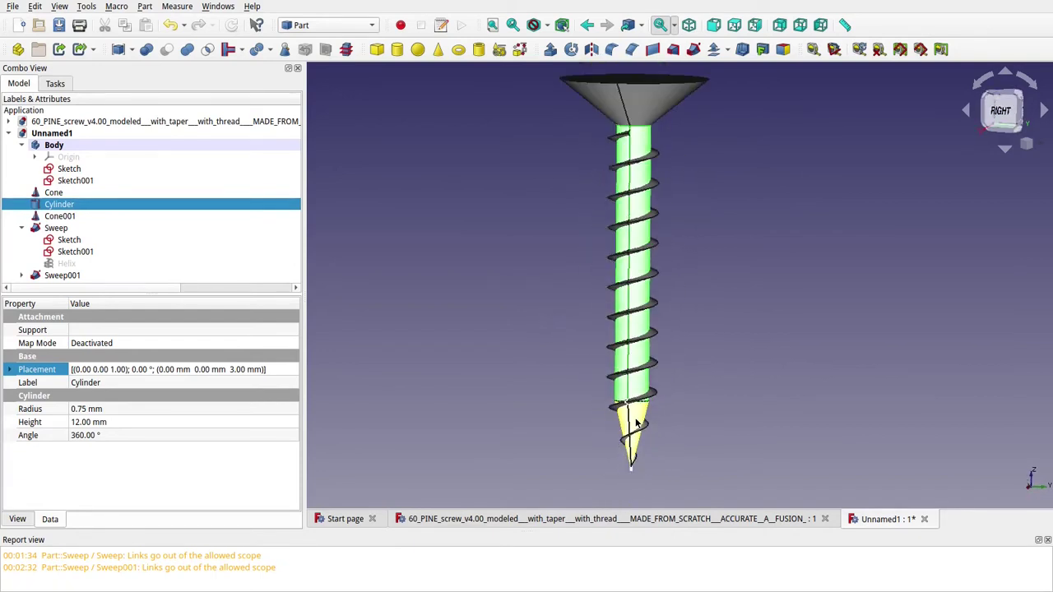
pyautogui.moveTo(566, 221); pyautogui.dragTo(581, 345, button='middle')
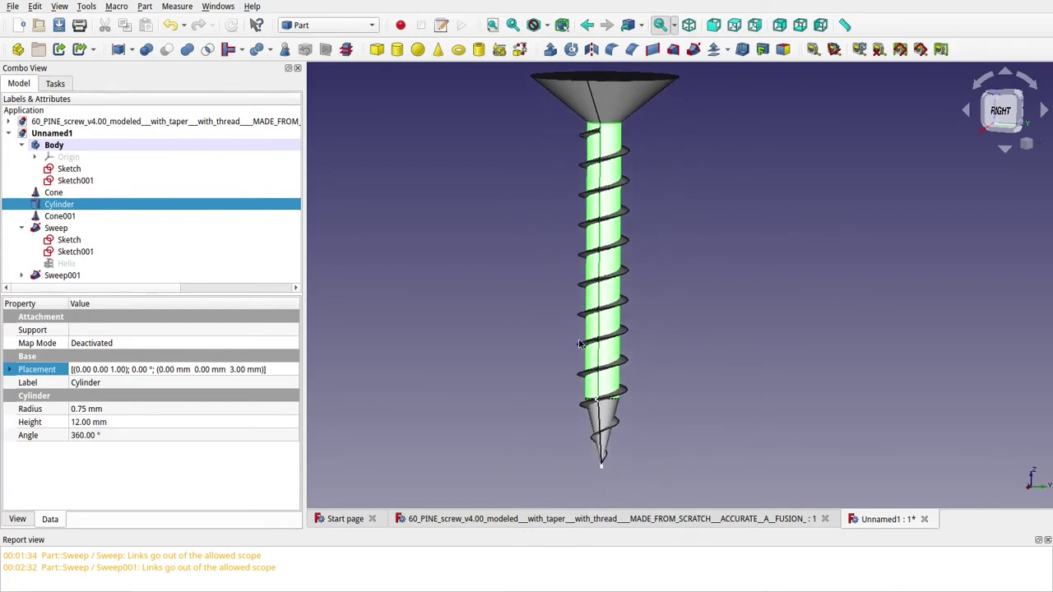
pyautogui.click(603, 415)
pyautogui.keyDown('ctrl'); pyautogui.click(607, 387); pyautogui.keyUp('ctrl')
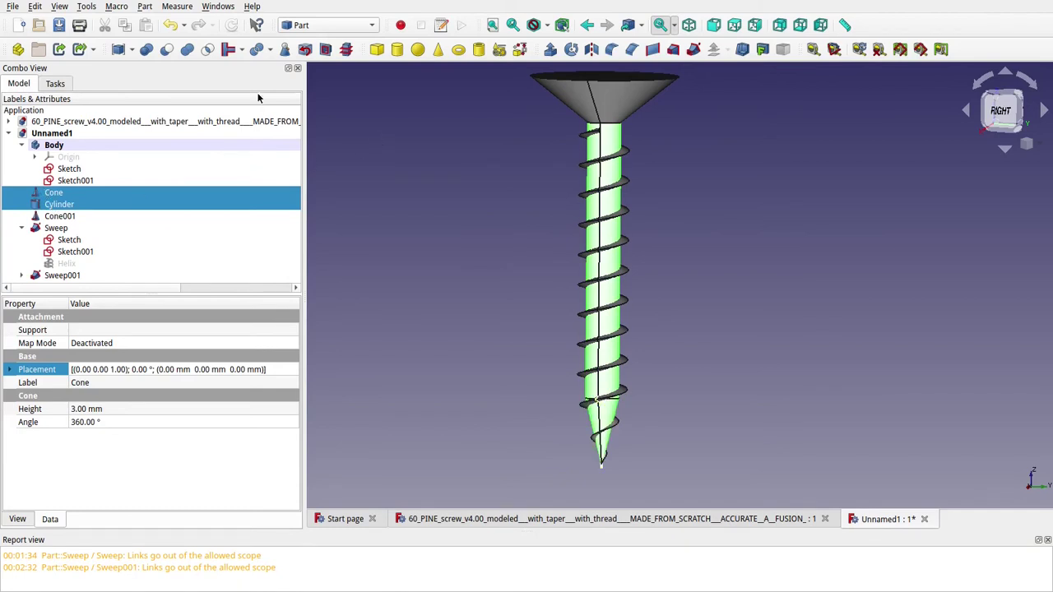
pyautogui.click(187, 51)
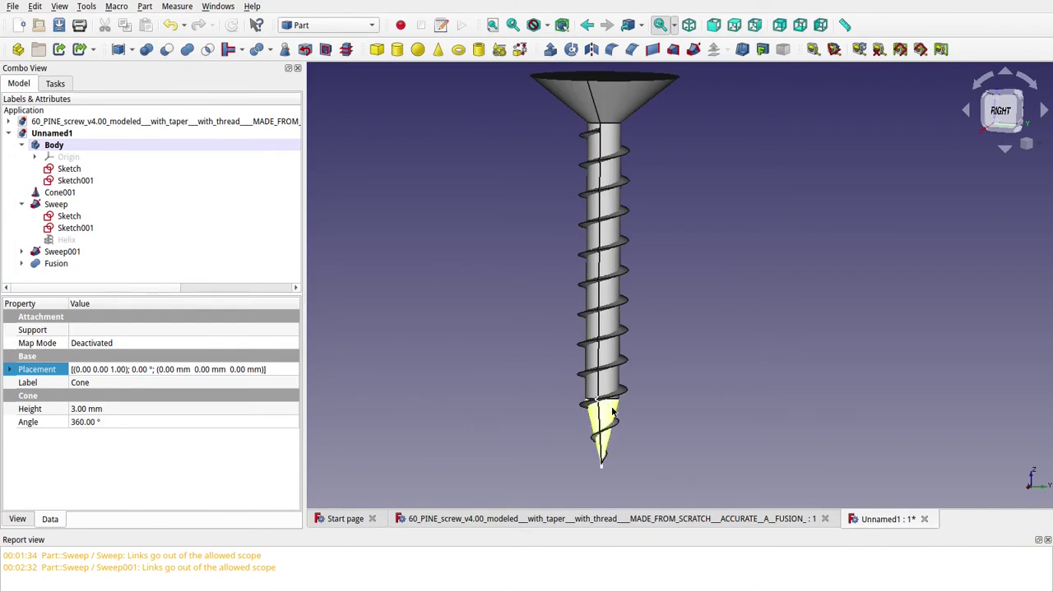
# Fillet the circular edge where the shank meets the tapered tip with a 2 mm radius.
pyautogui.scroll(5, 611, 405)
pyautogui.click(620, 105)
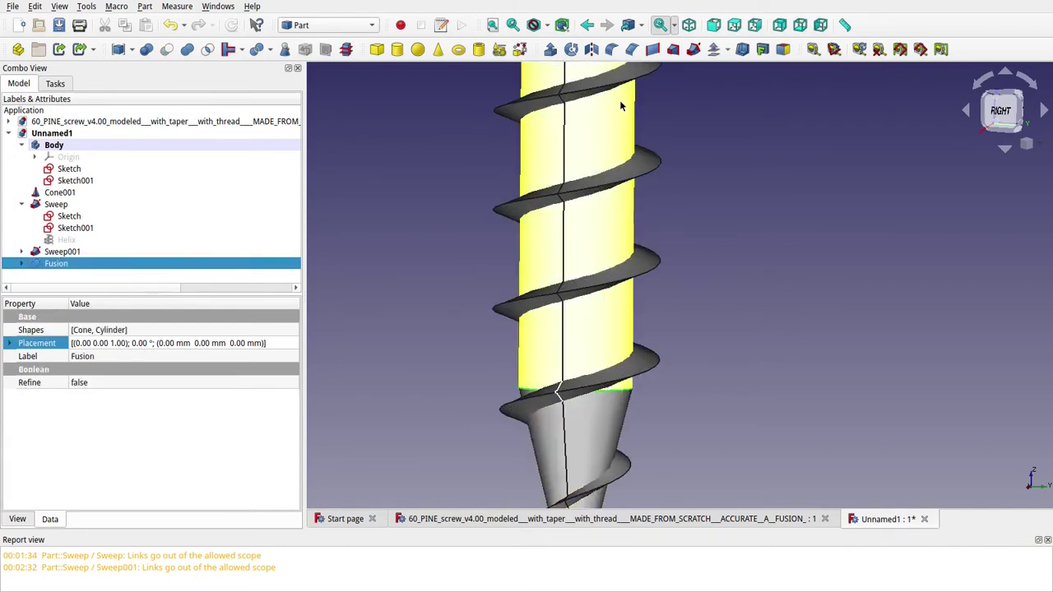
pyautogui.click(611, 49)
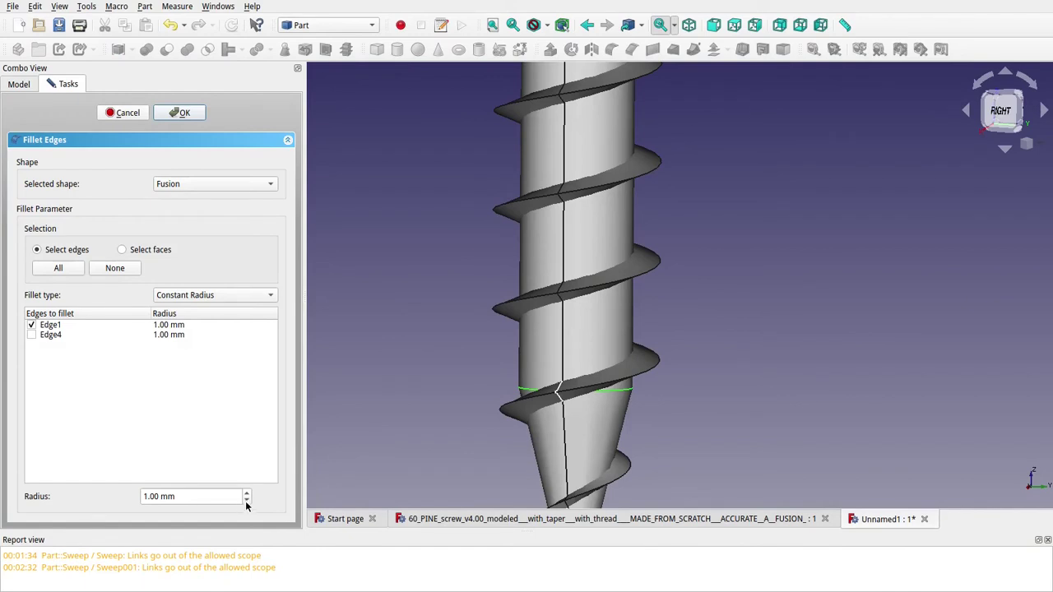
pyautogui.doubleClick(159, 497)
pyautogui.click(181, 500)
pyautogui.moveTo(181, 500); pyautogui.dragTo(69, 500)
pyautogui.write('2')
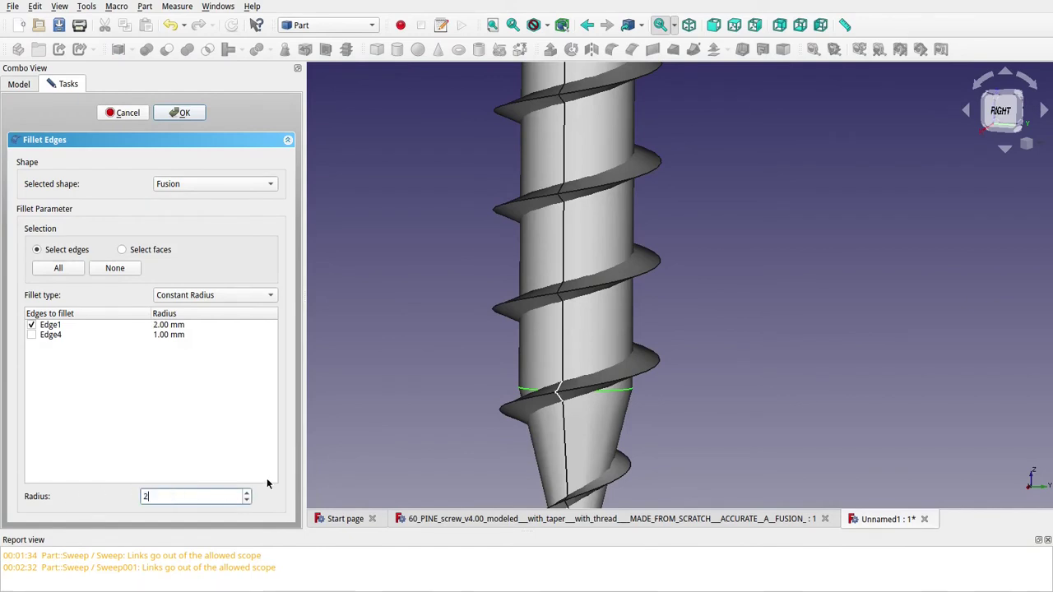
pyautogui.press('Return')
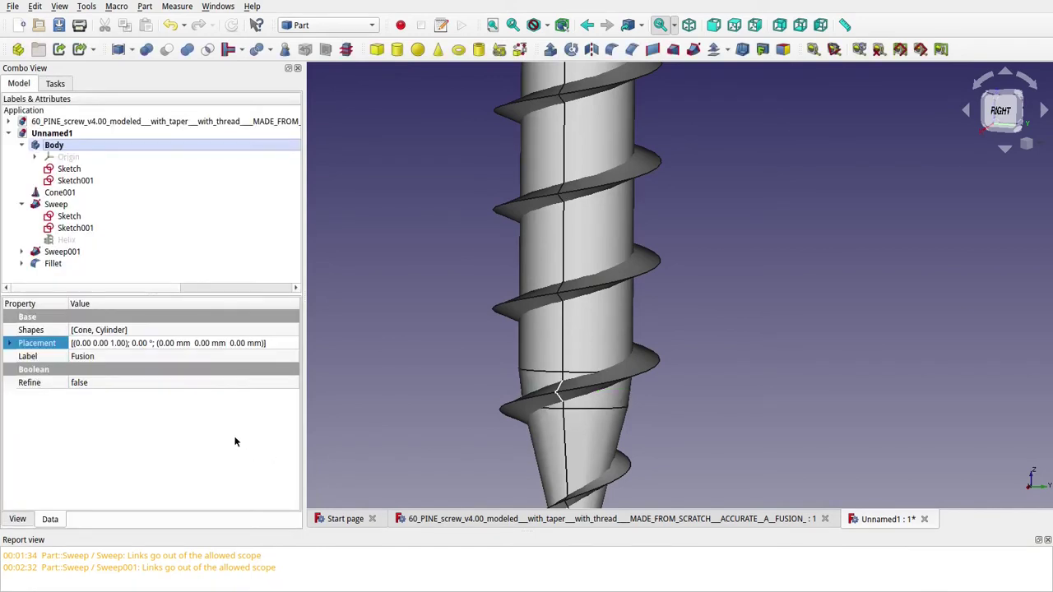
# Fuse the tapered tip thread and the shank thread into one solid.
pyautogui.scroll(-1, 458, 444)
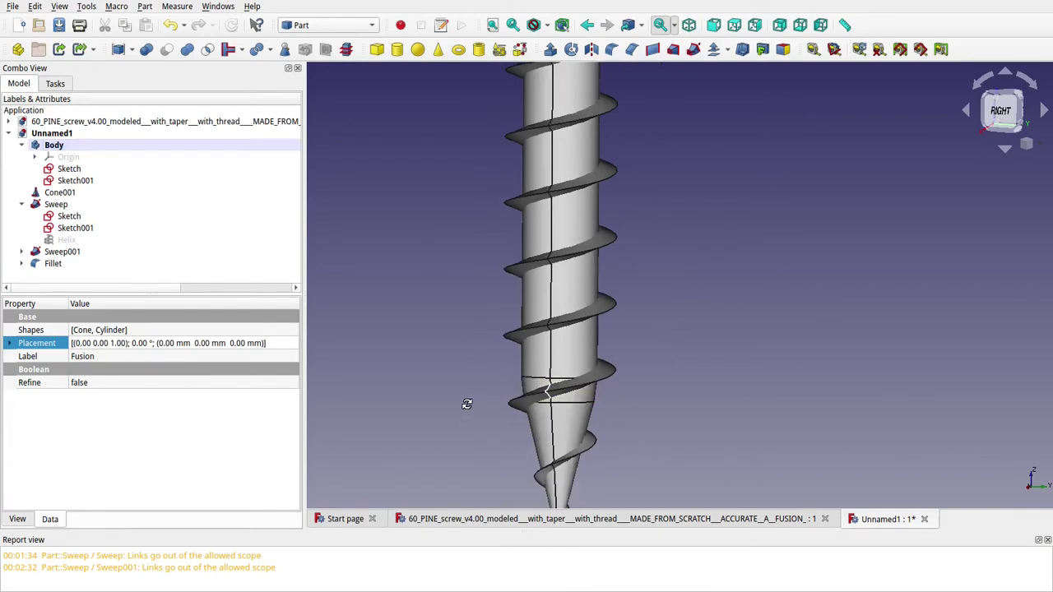
pyautogui.moveTo(466, 404); pyautogui.dragTo(728, 320, button='middle')
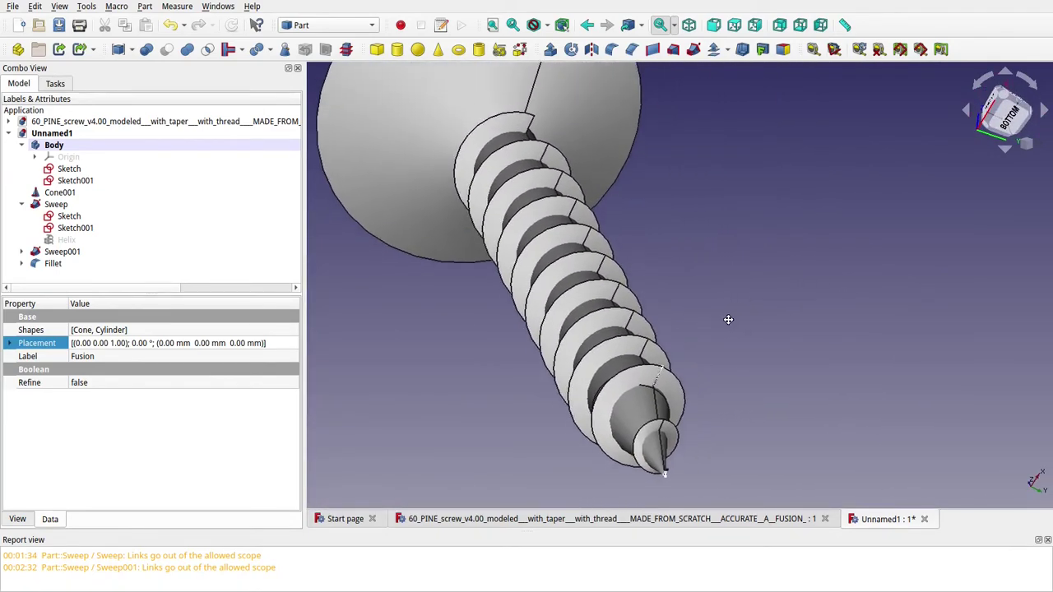
pyautogui.click(700, 408)
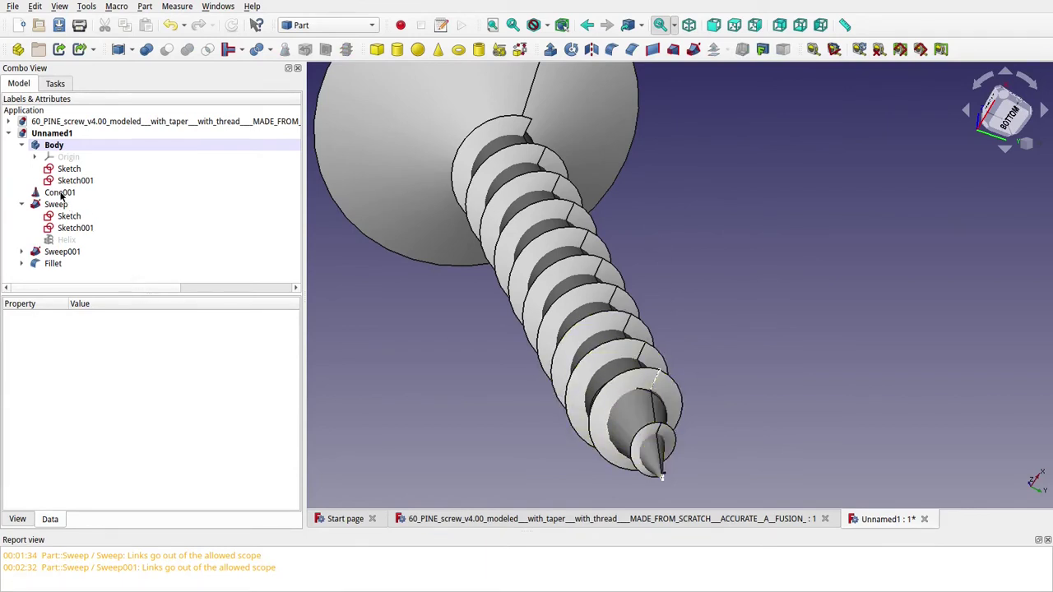
pyautogui.press('1')
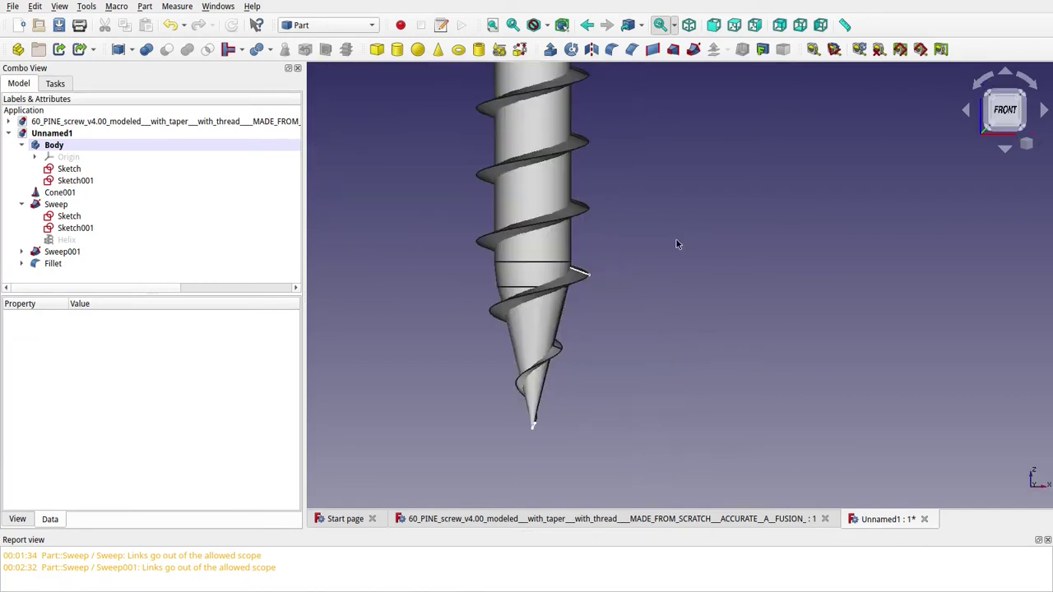
pyautogui.keyDown('ctrl'); pyautogui.moveTo(623, 268); pyautogui.dragTo(680, 352, button='middle'); pyautogui.keyUp('ctrl')
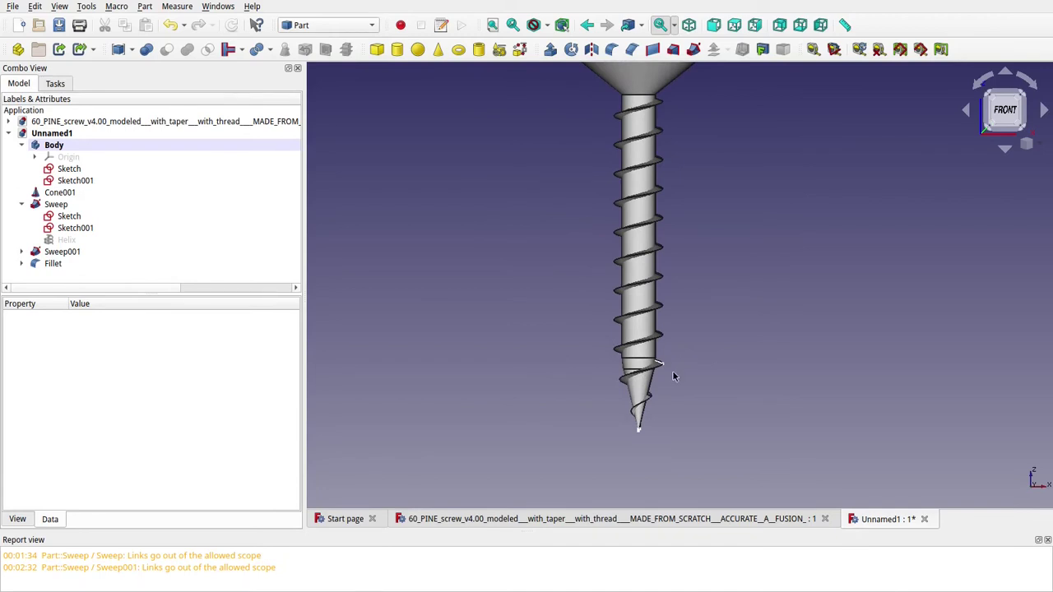
pyautogui.click(53, 263)
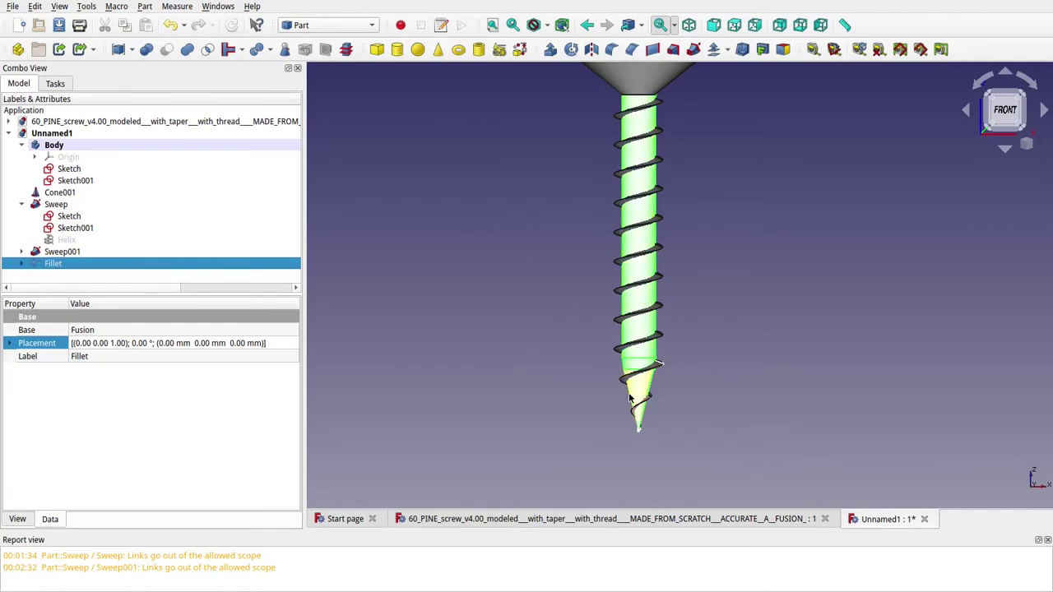
pyautogui.keyDown('ctrl'); pyautogui.click(63, 253); pyautogui.keyUp('ctrl')
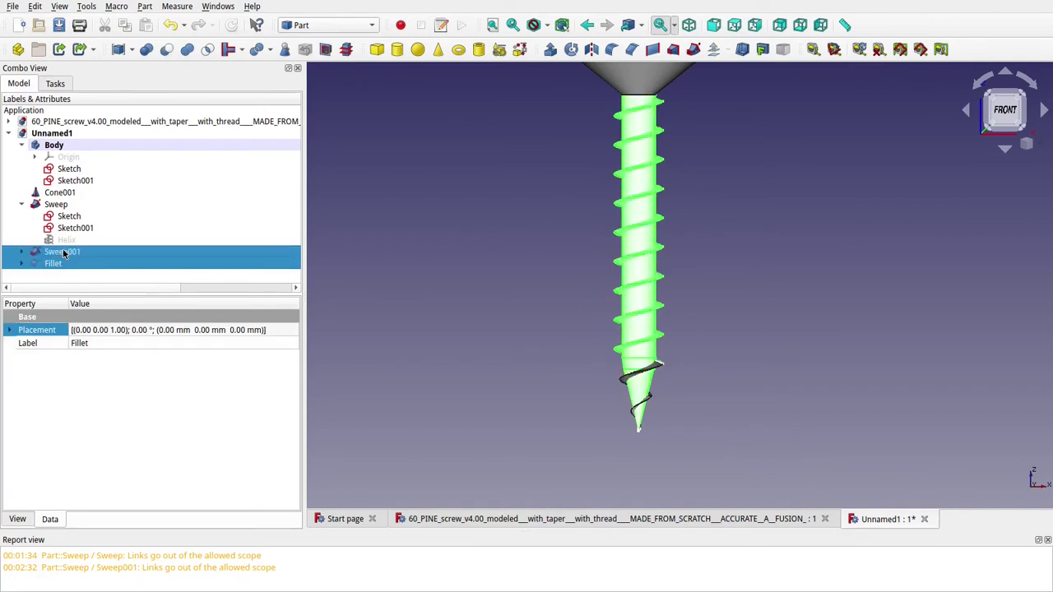
pyautogui.click(56, 204)
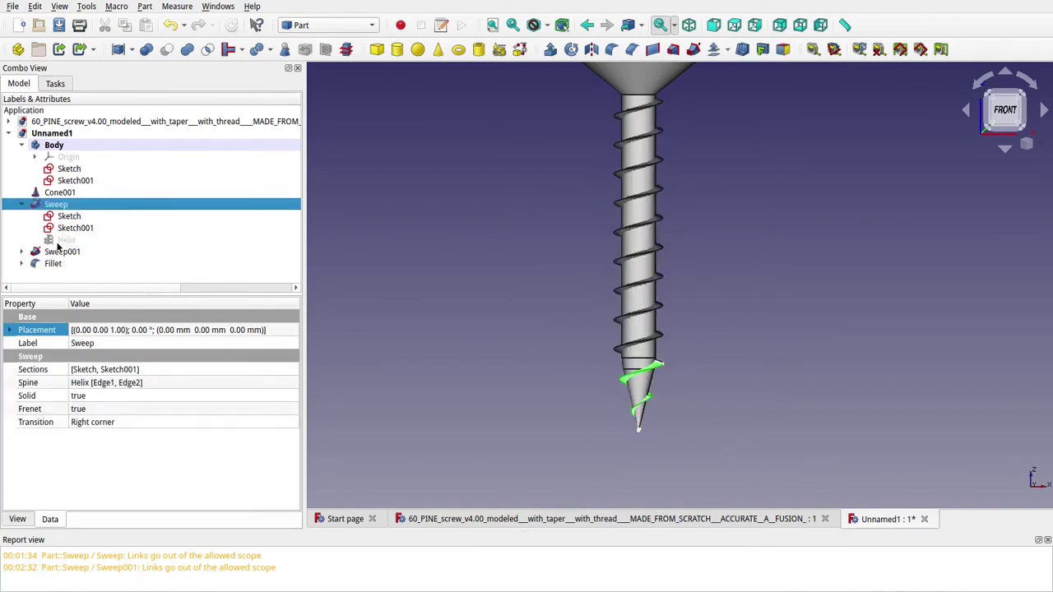
pyautogui.keyDown('ctrl'); pyautogui.click(62, 251); pyautogui.keyUp('ctrl')
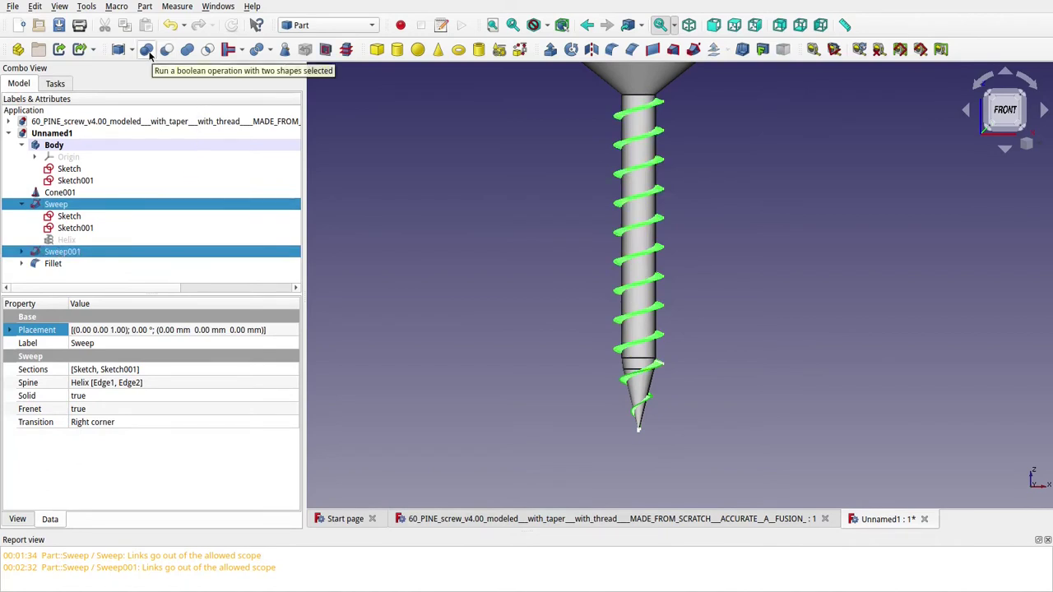
pyautogui.click(194, 52)
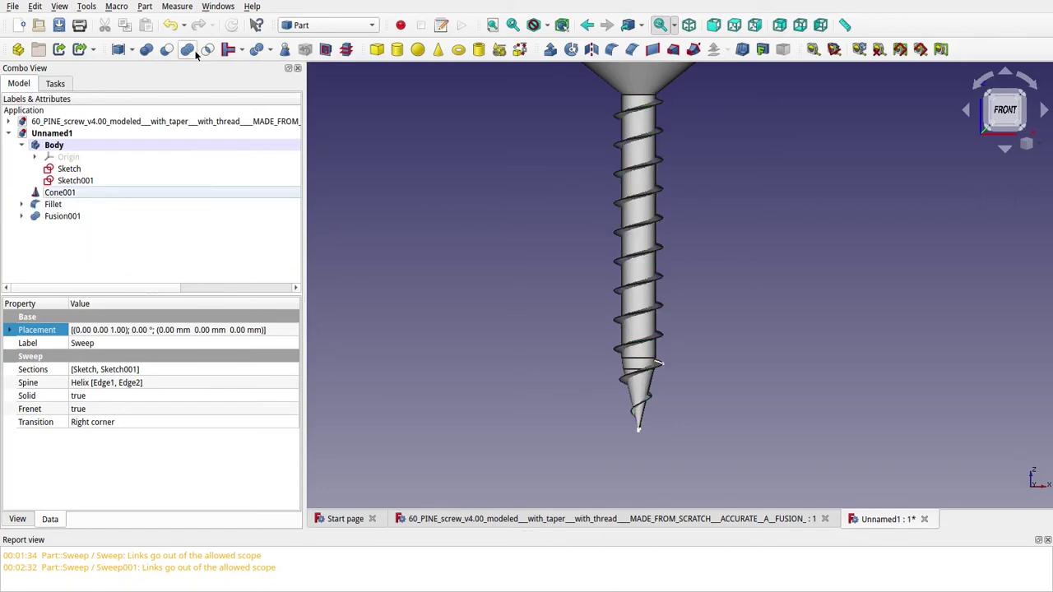
# Fuse the filleted shank-and-tip solid with the combined thread.
pyautogui.moveTo(573, 326); pyautogui.dragTo(632, 257, button='middle')
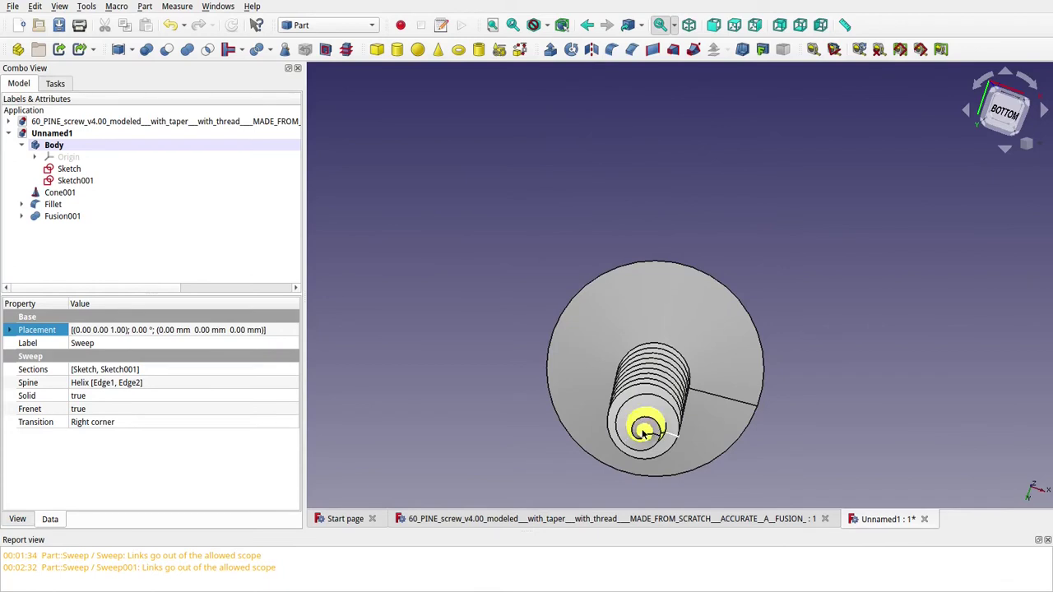
pyautogui.moveTo(632, 300); pyautogui.dragTo(624, 394, button='middle')
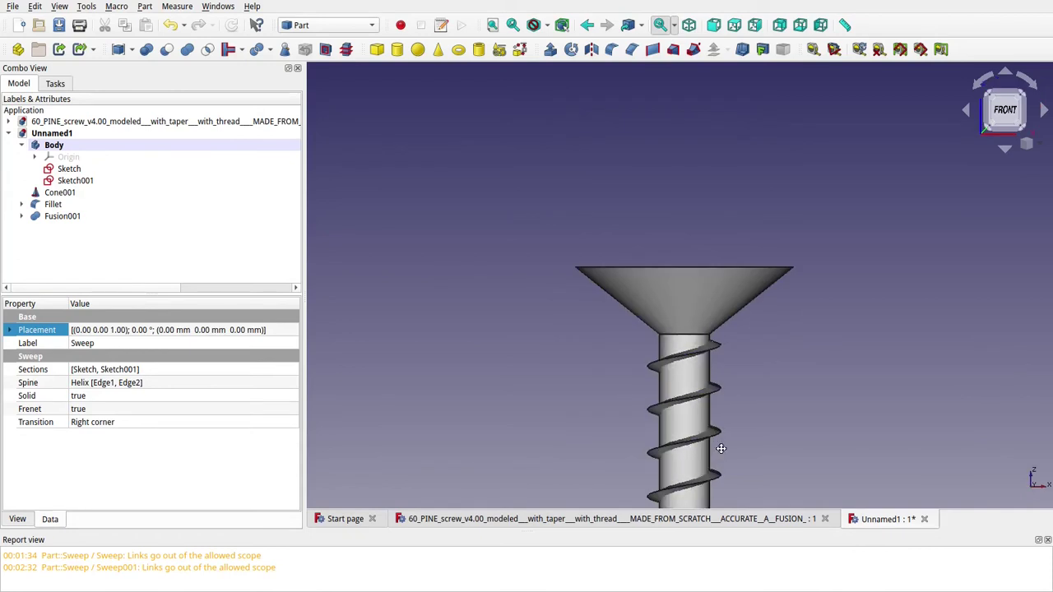
pyautogui.moveTo(720, 448); pyautogui.dragTo(631, 129, button='middle')
pyautogui.moveTo(608, 416); pyautogui.dragTo(622, 272, button='middle')
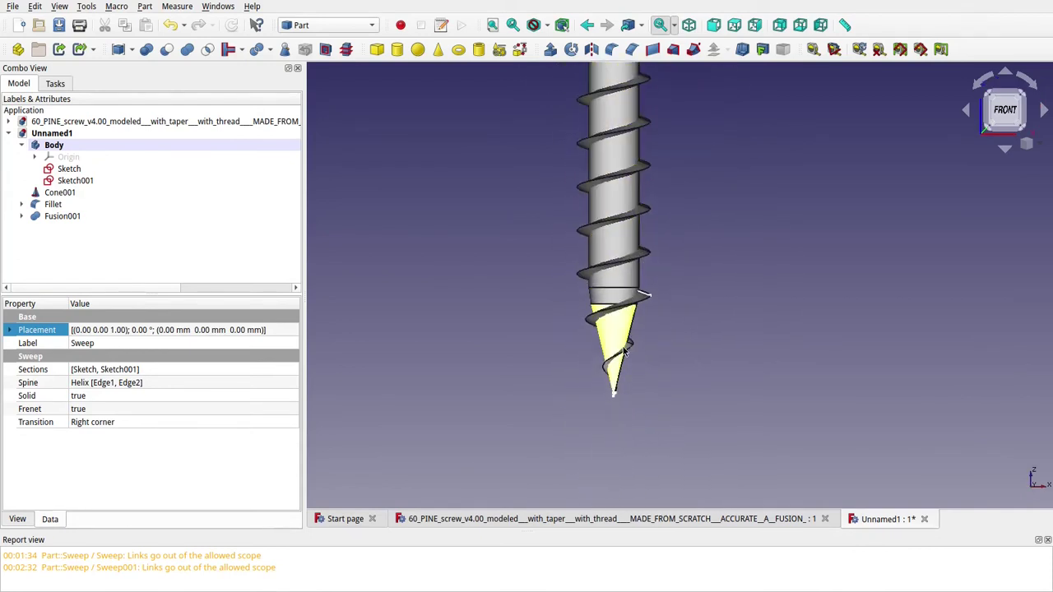
pyautogui.click(609, 310)
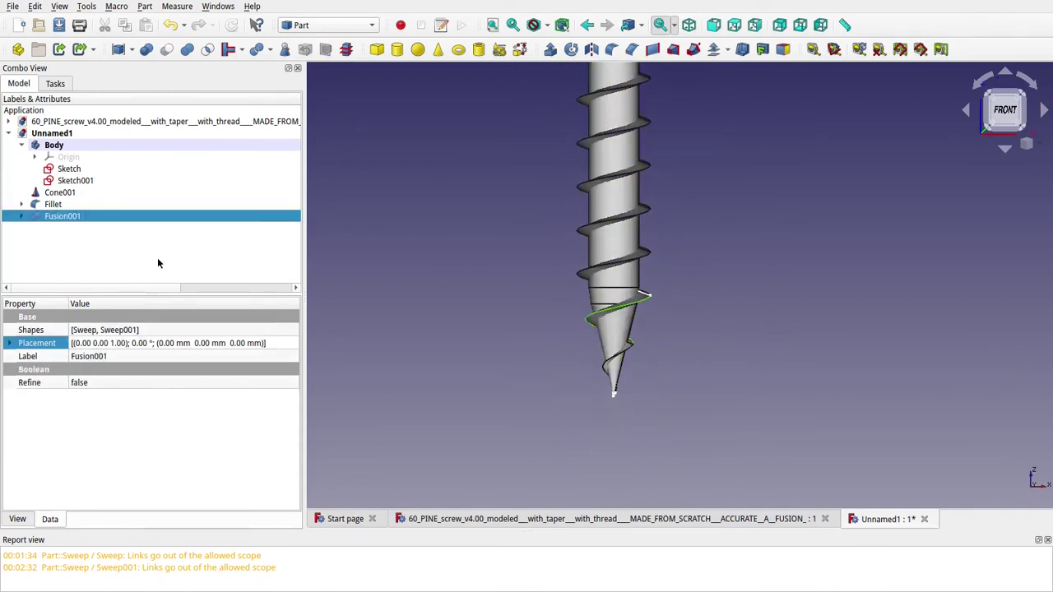
pyautogui.click(52, 203)
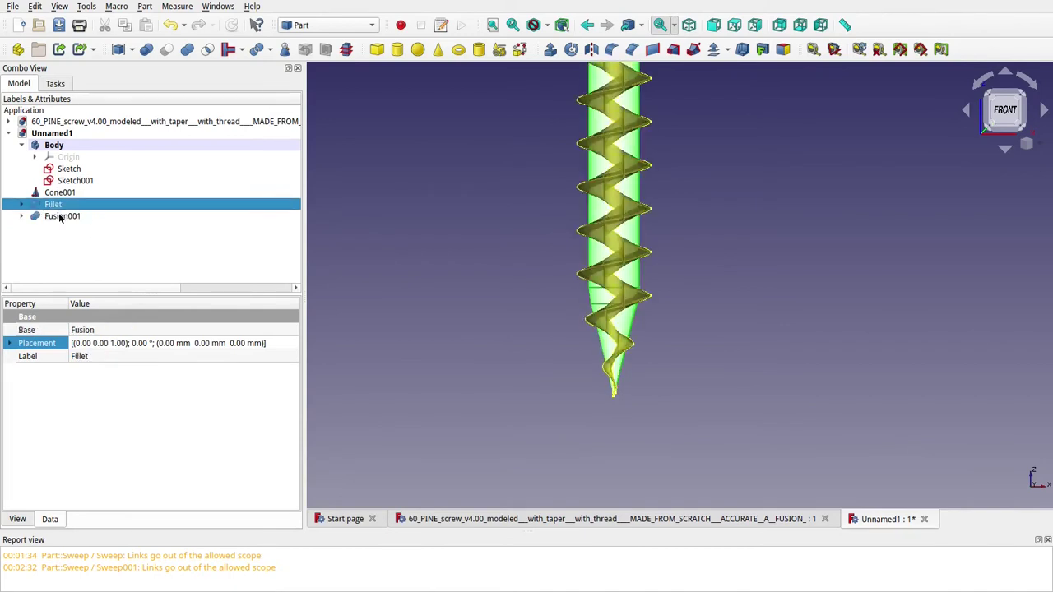
pyautogui.click(59, 216)
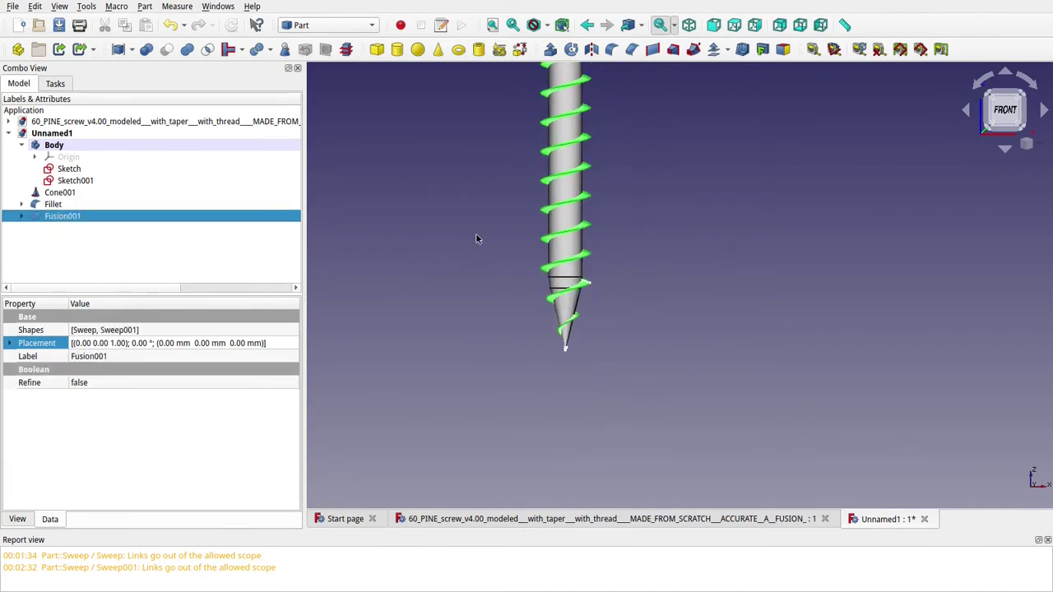
pyautogui.scroll(-3, 475, 234)
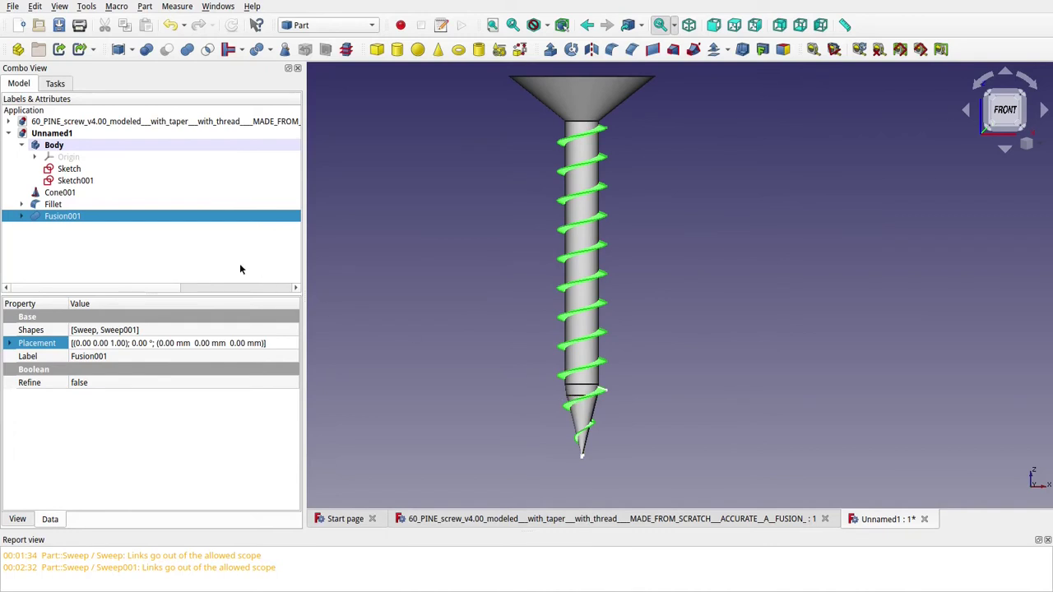
pyautogui.keyDown('ctrl'); pyautogui.click(48, 205); pyautogui.keyUp('ctrl')
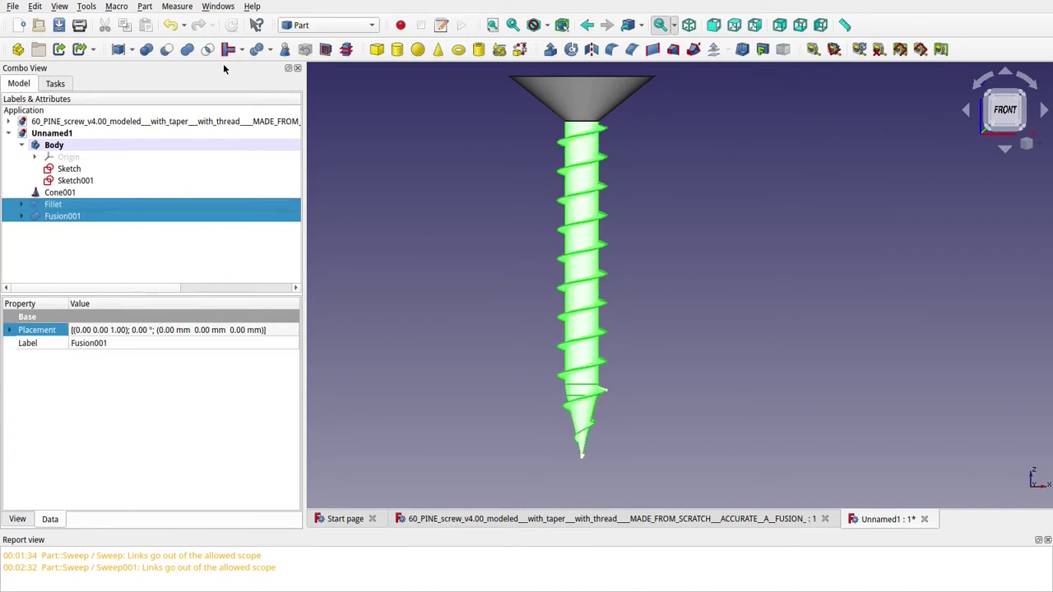
pyautogui.click(187, 50)
# Examine the fused screw closely where the thread meets the pointed tip, and check the shank up to the head.
pyautogui.scroll(6, 605, 449)
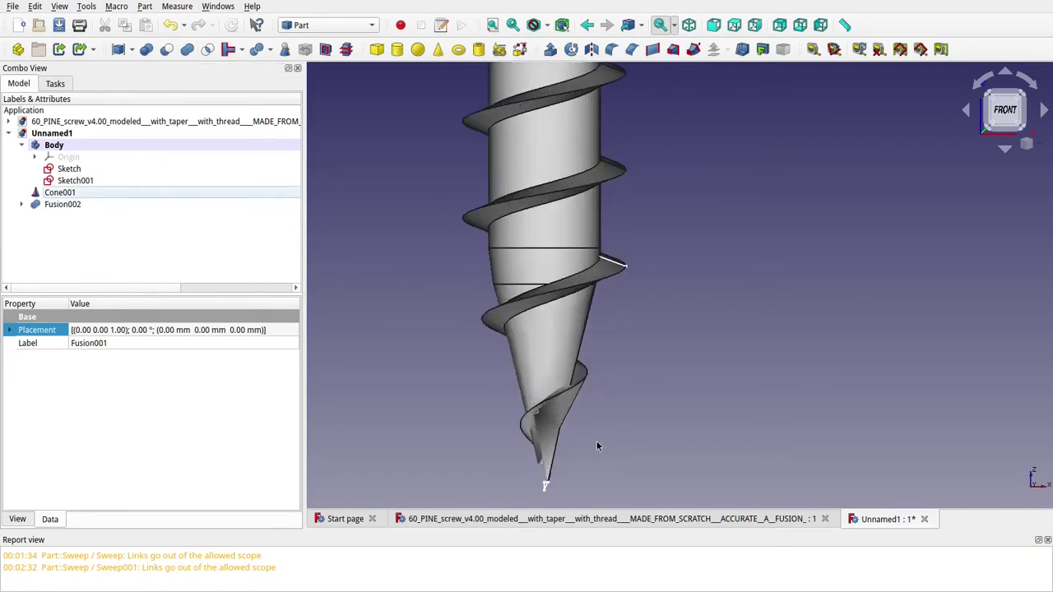
pyautogui.moveTo(552, 428); pyautogui.dragTo(610, 360, button='middle')
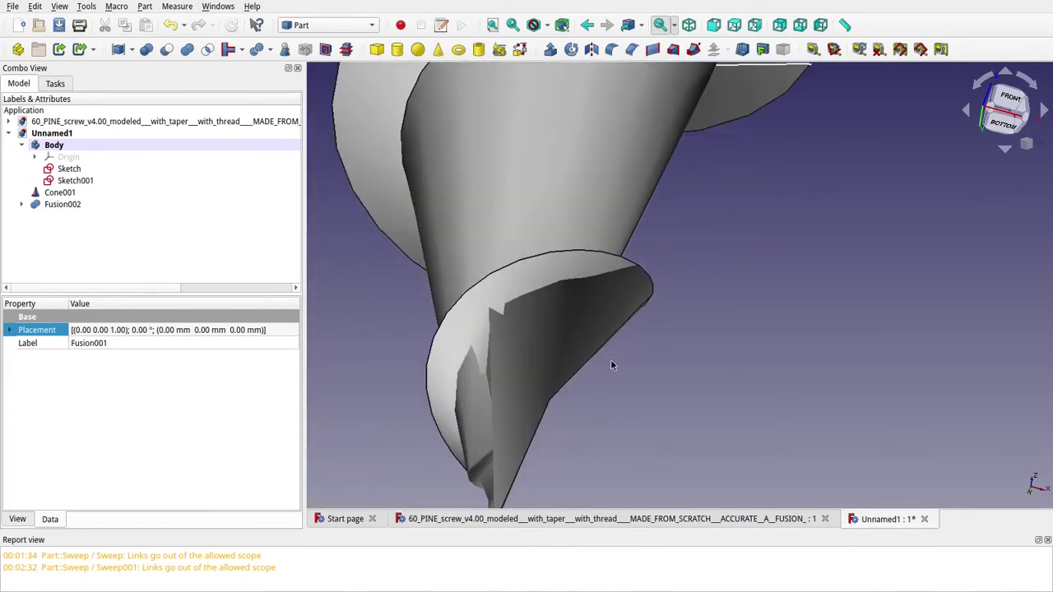
pyautogui.moveTo(558, 385); pyautogui.dragTo(625, 374, button='middle')
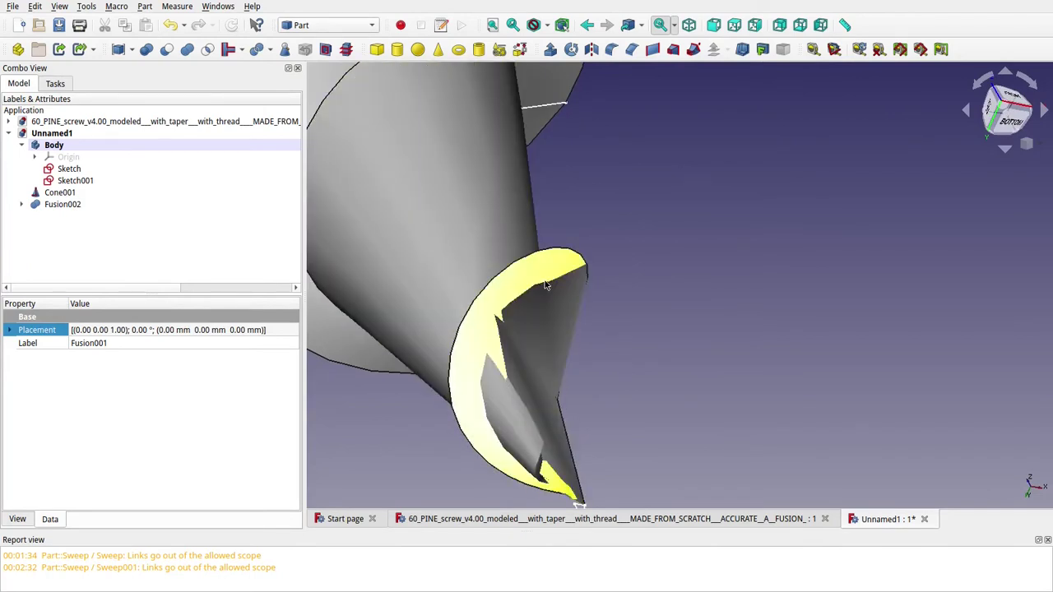
pyautogui.scroll(-4, 564, 443)
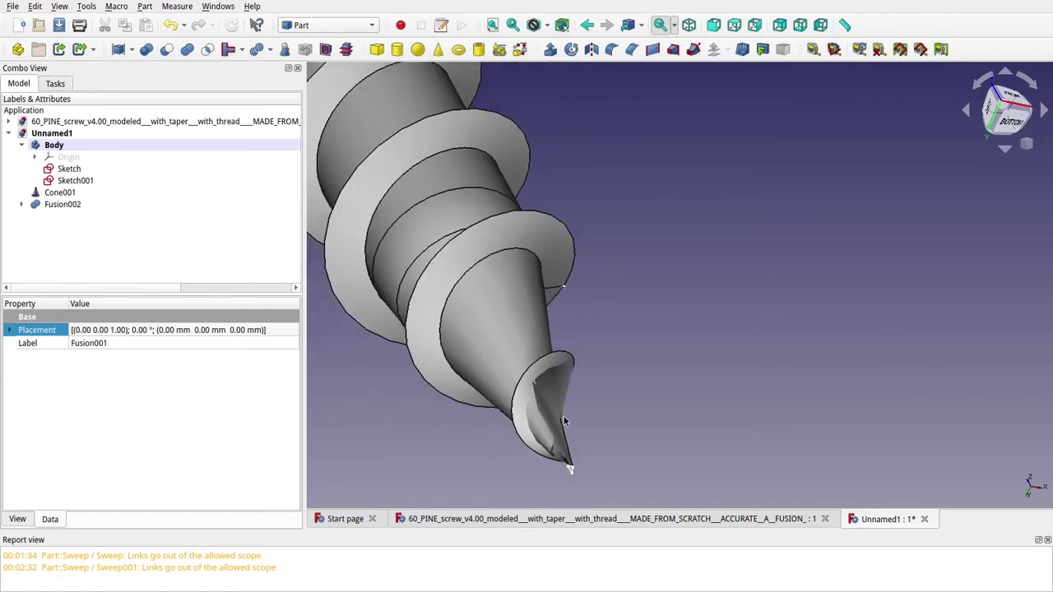
pyautogui.scroll(-2, 575, 336)
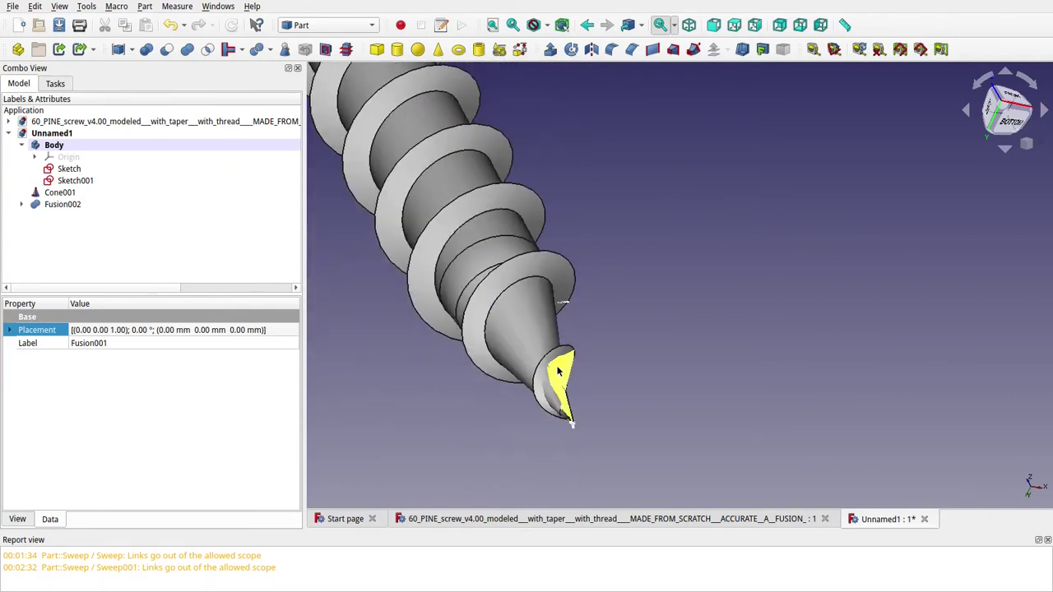
pyautogui.press('1')
pyautogui.scroll(-4, 641, 297)
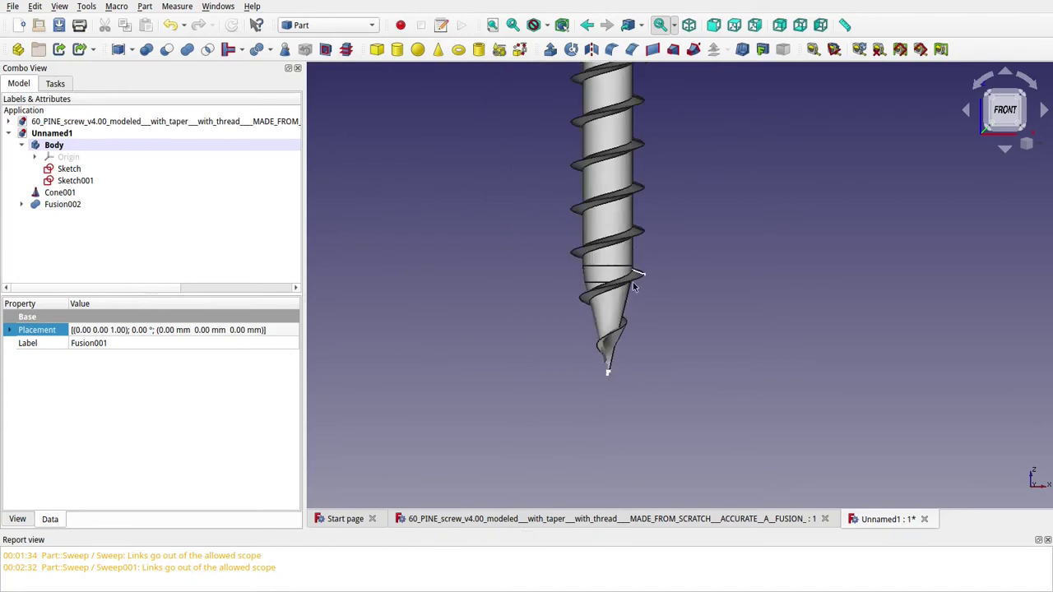
pyautogui.moveTo(650, 182); pyautogui.dragTo(635, 444, button='middle')
pyautogui.moveTo(675, 187); pyautogui.dragTo(660, 322, button='middle')
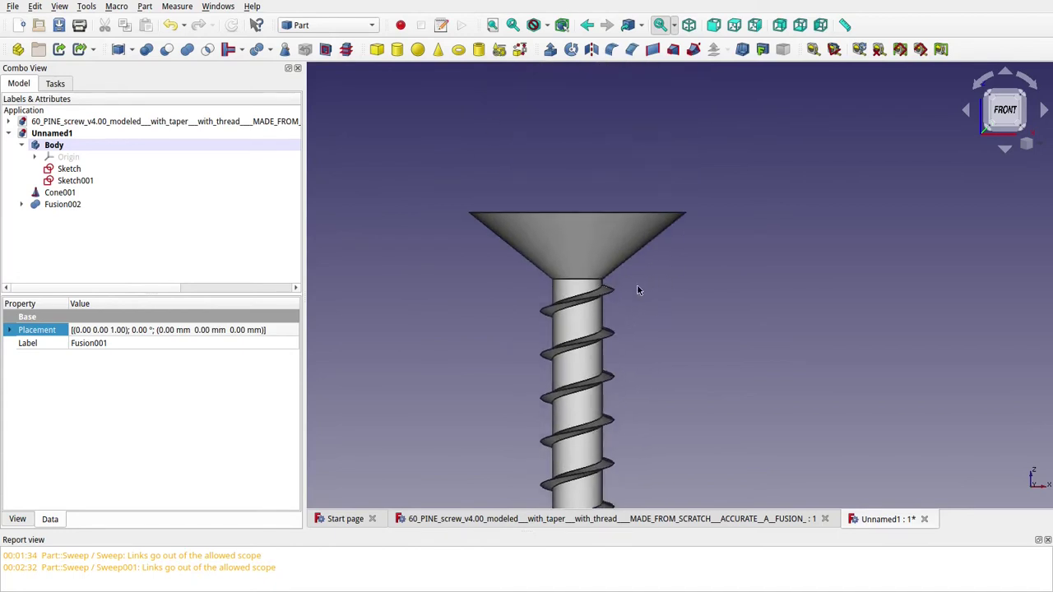
# In the Part Design workbench, create a datum plane on the flat top face of the head cone, using a dependent copy of the reference.
pyautogui.press('2')
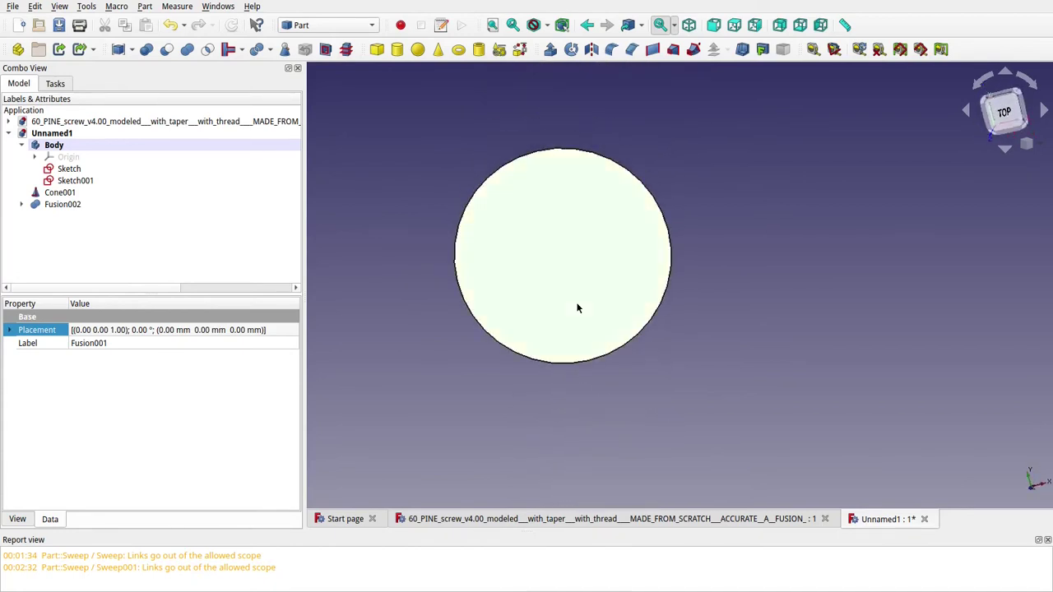
pyautogui.click(582, 304)
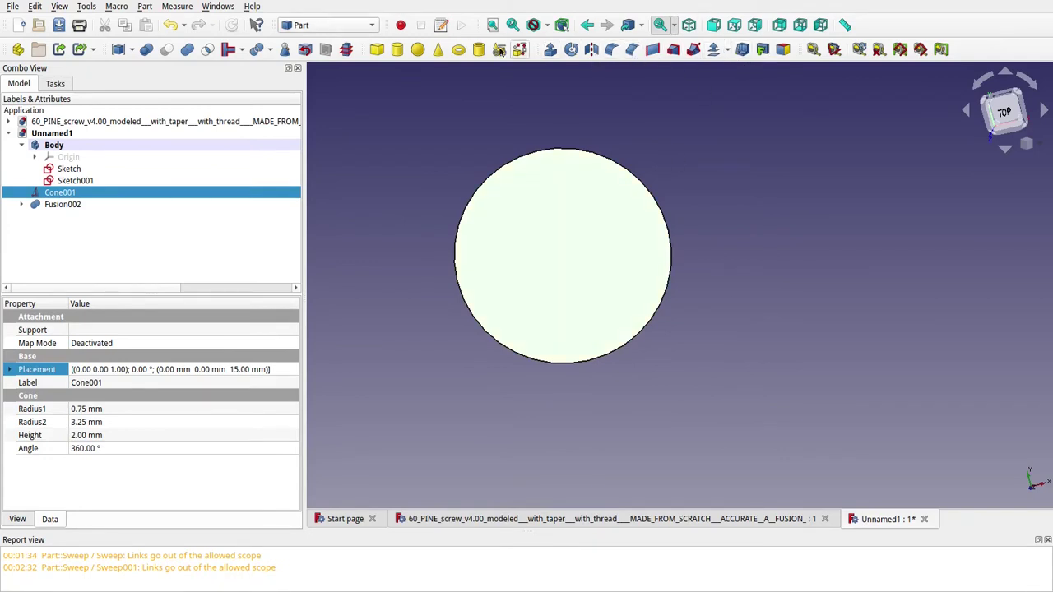
pyautogui.click(336, 24)
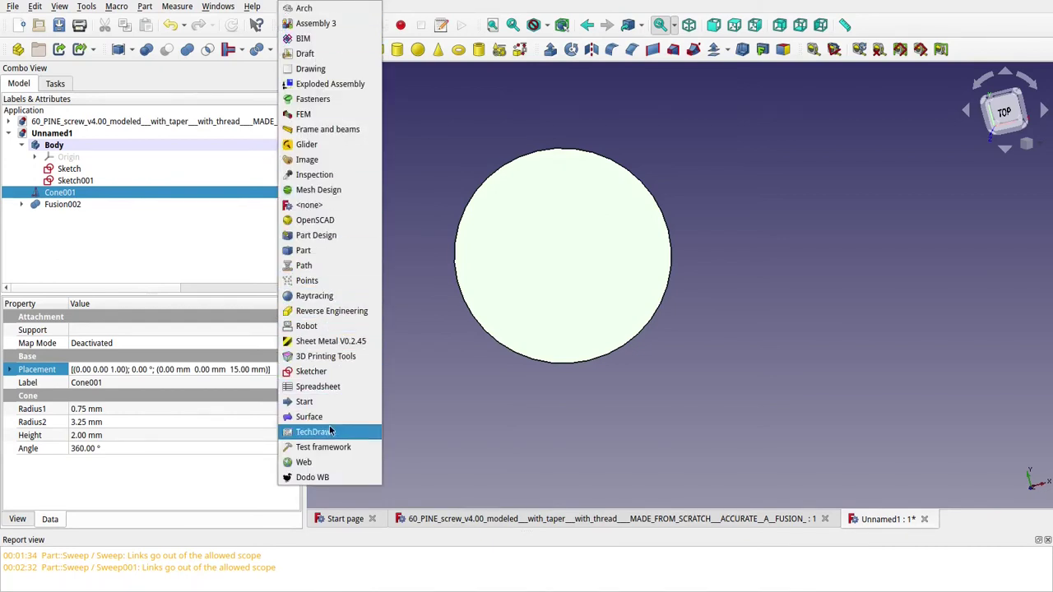
pyautogui.click(328, 237)
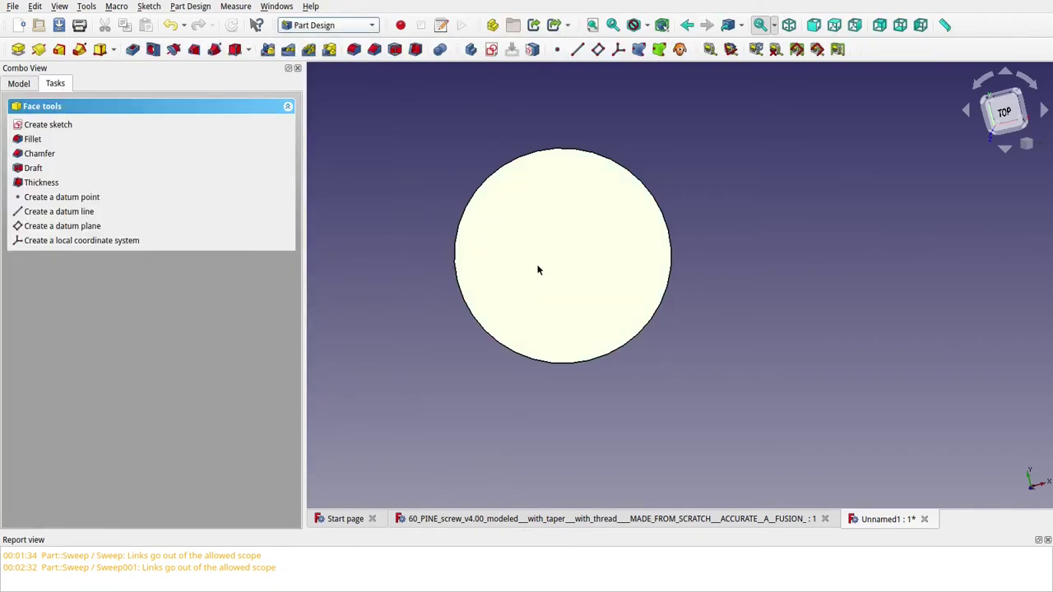
pyautogui.click(598, 49)
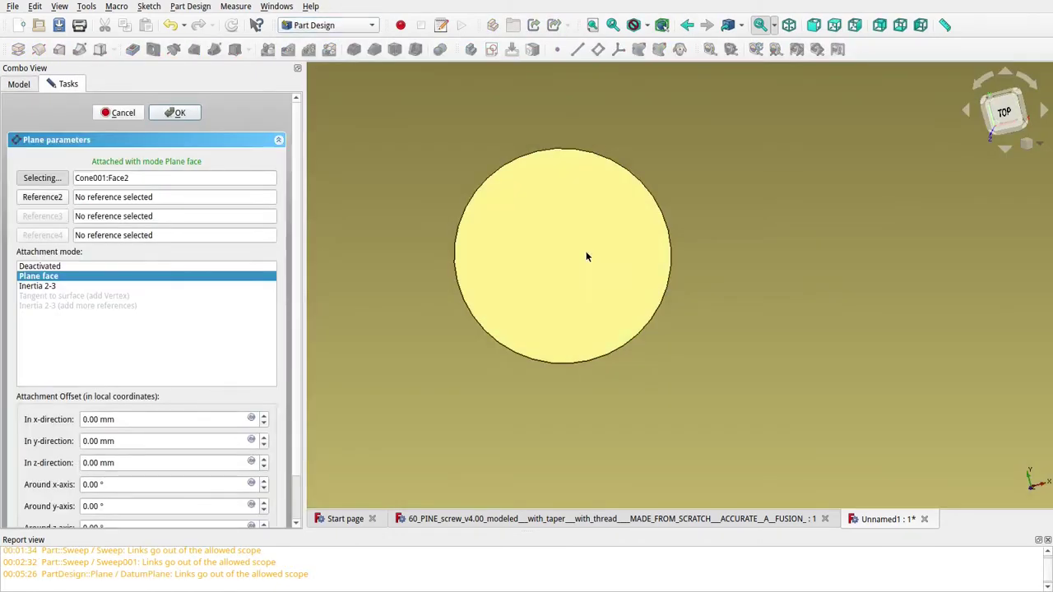
pyautogui.moveTo(618, 324); pyautogui.dragTo(632, 209, button='middle')
pyautogui.scroll(-6, 615, 276)
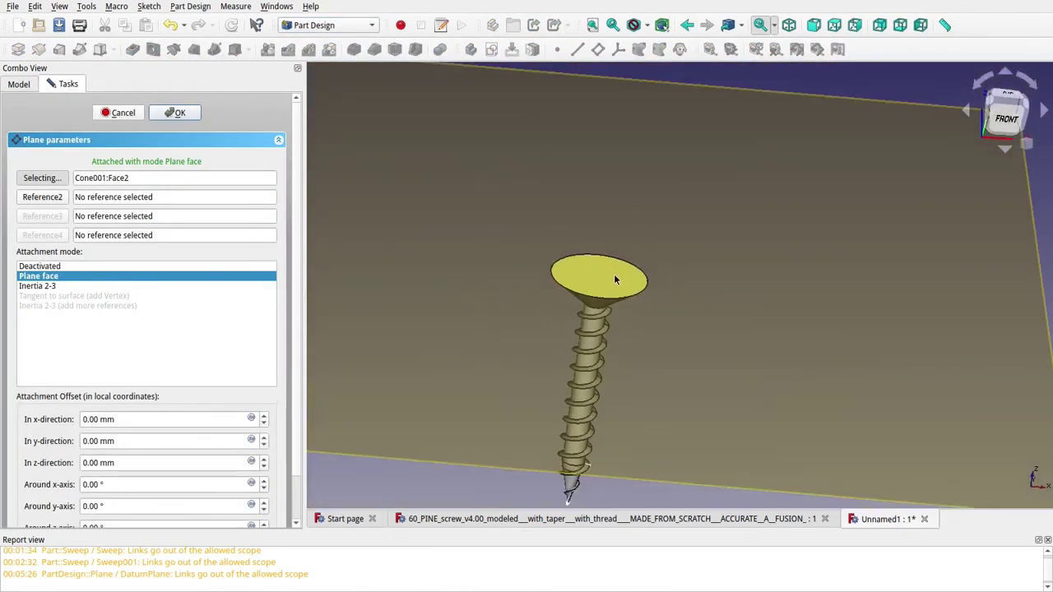
pyautogui.moveTo(603, 384); pyautogui.dragTo(524, 379, button='middle')
pyautogui.click(173, 113)
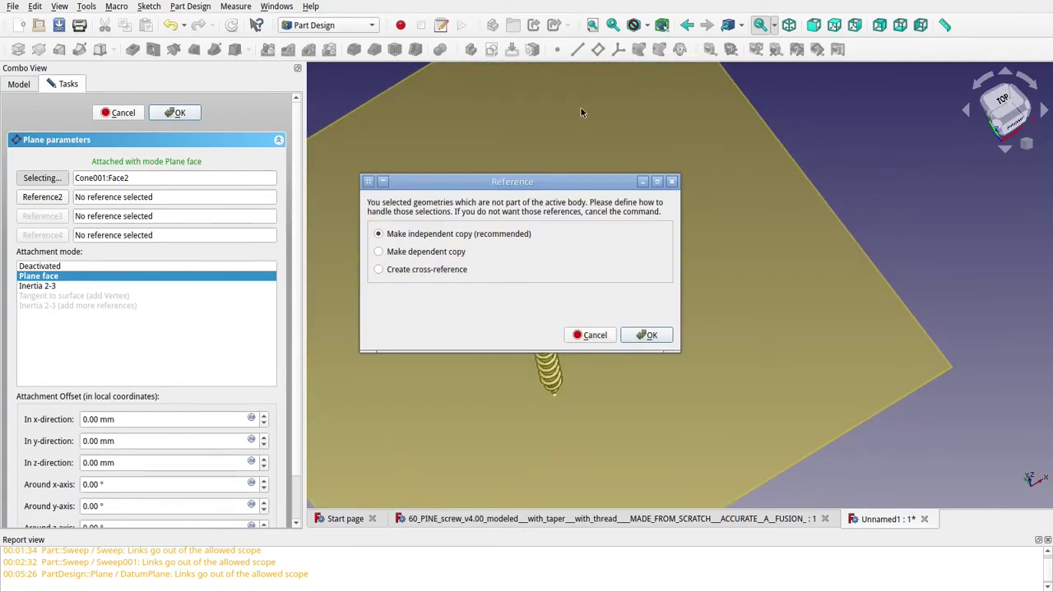
pyautogui.click(403, 251)
pyautogui.click(649, 335)
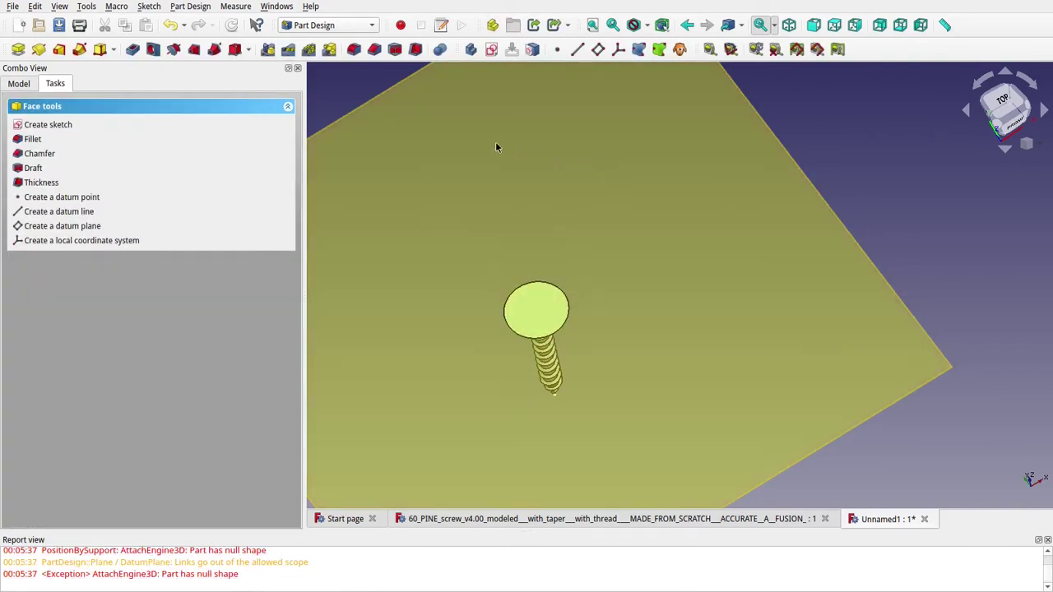
# Start a new sketch on the flat top face of the head cone, using a dependent copy of the reference.
pyautogui.click(38, 125)
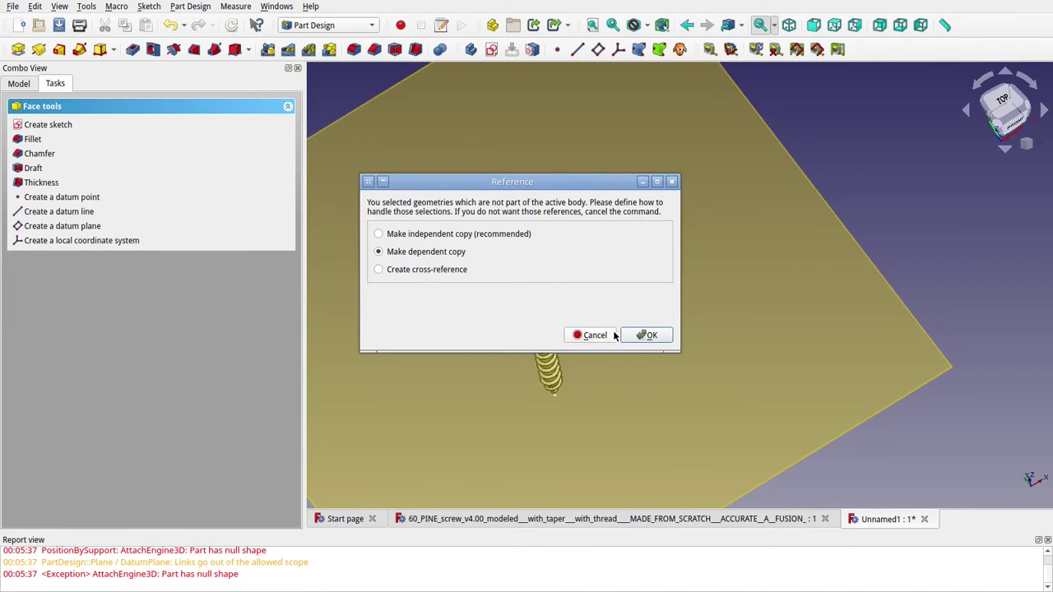
pyautogui.click(643, 336)
pyautogui.scroll(5, 540, 272)
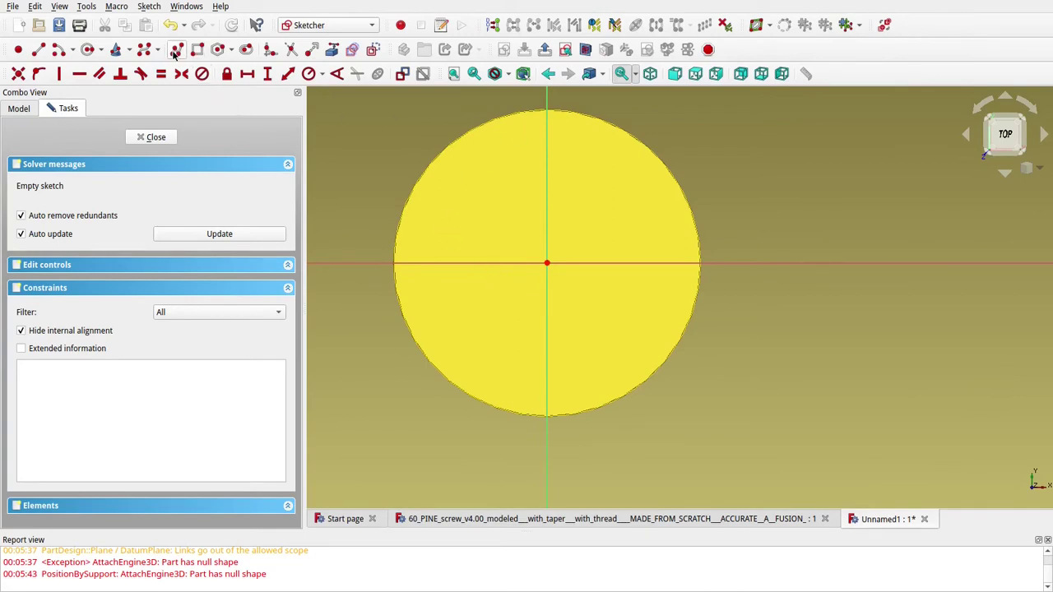
# Draw a twelve-sided cross-shaped polyline around the sketch origin on the screw head's top face, with sides about 1 mm long.
pyautogui.click(175, 51)
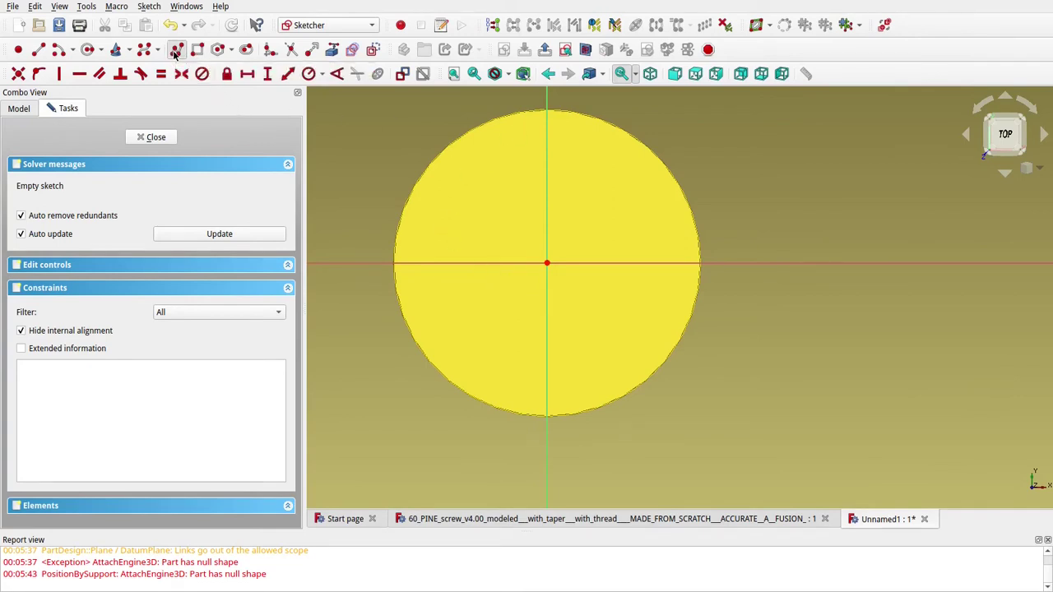
pyautogui.click(511, 212)
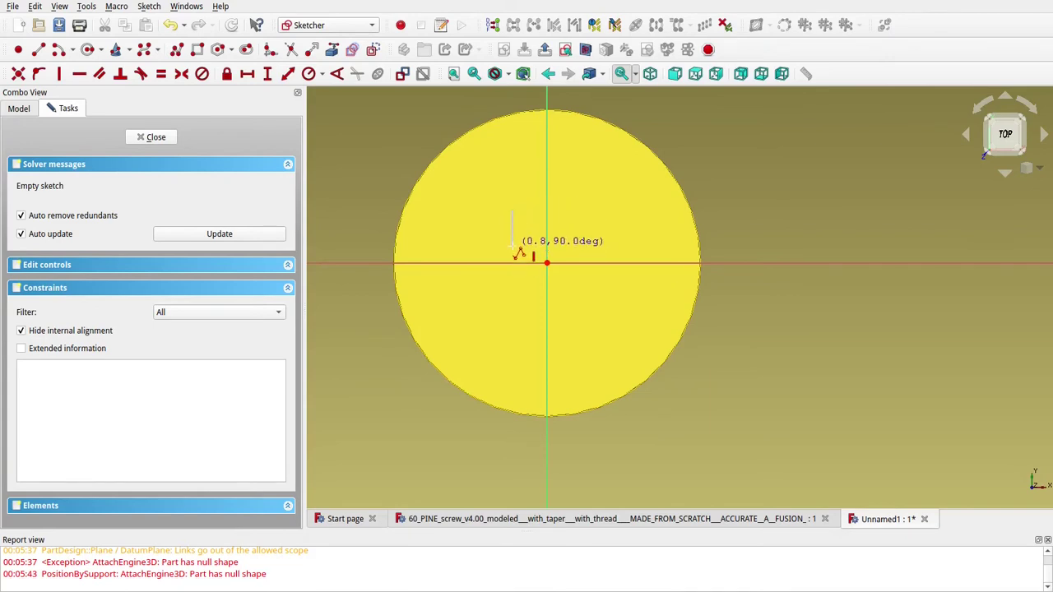
pyautogui.click(512, 245)
pyautogui.click(469, 245)
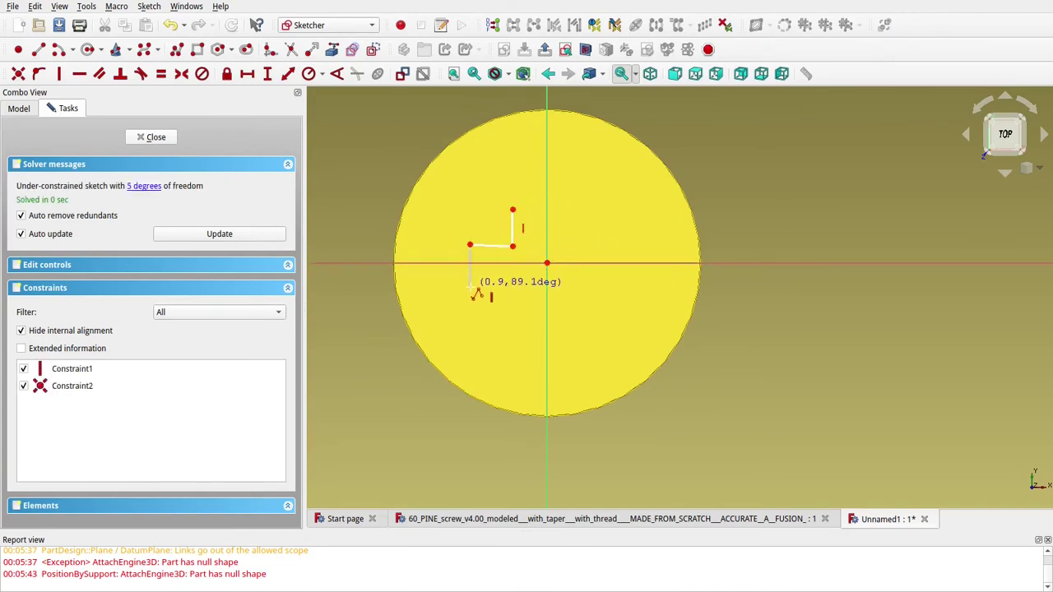
pyautogui.click(470, 287)
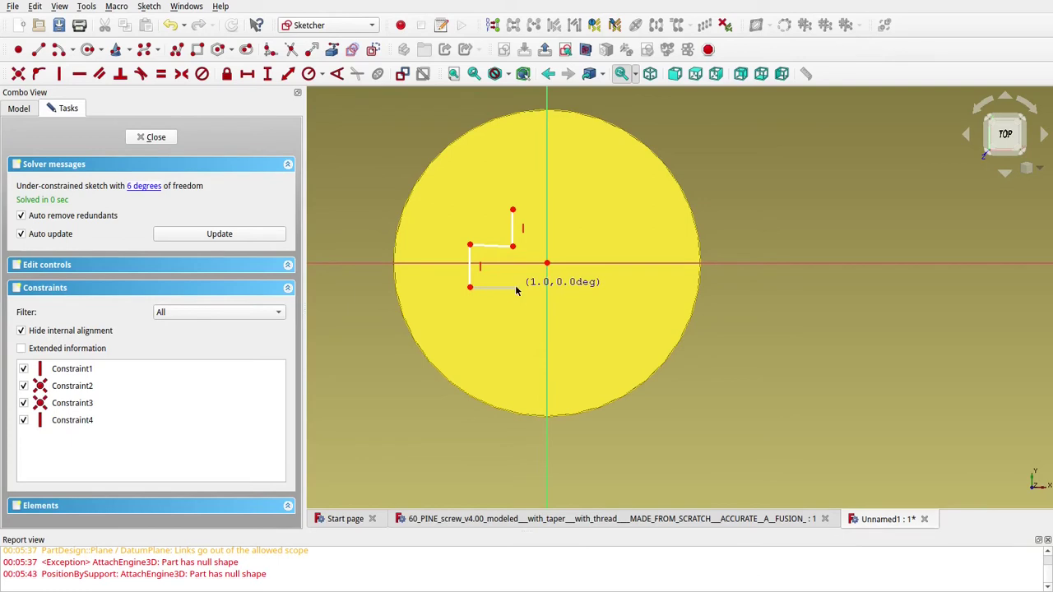
pyautogui.click(515, 287)
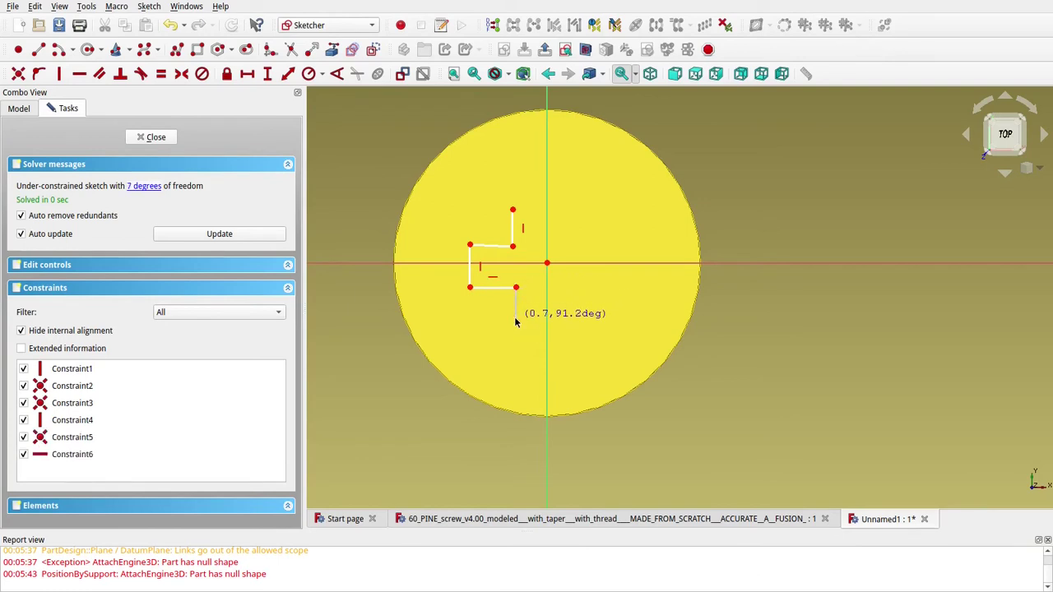
pyautogui.click(516, 318)
pyautogui.click(569, 319)
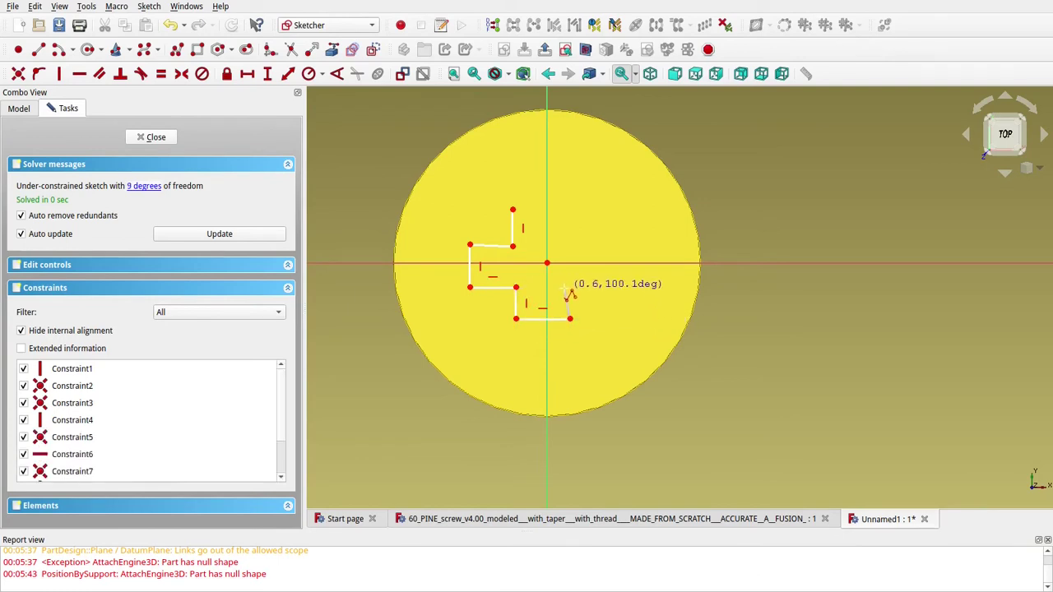
pyautogui.click(570, 284)
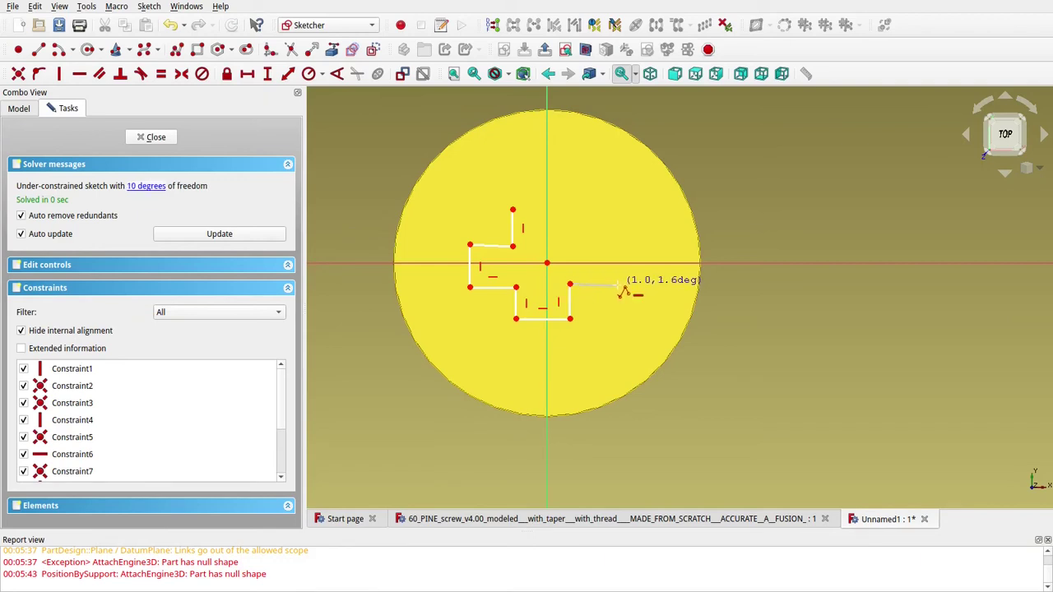
pyautogui.click(616, 284)
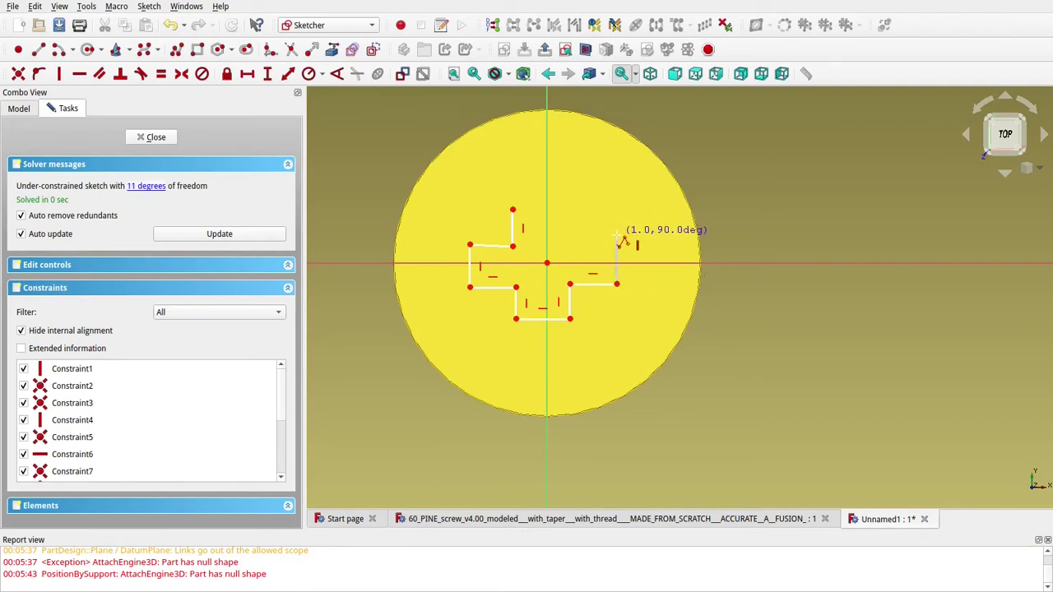
pyautogui.click(614, 236)
pyautogui.click(566, 239)
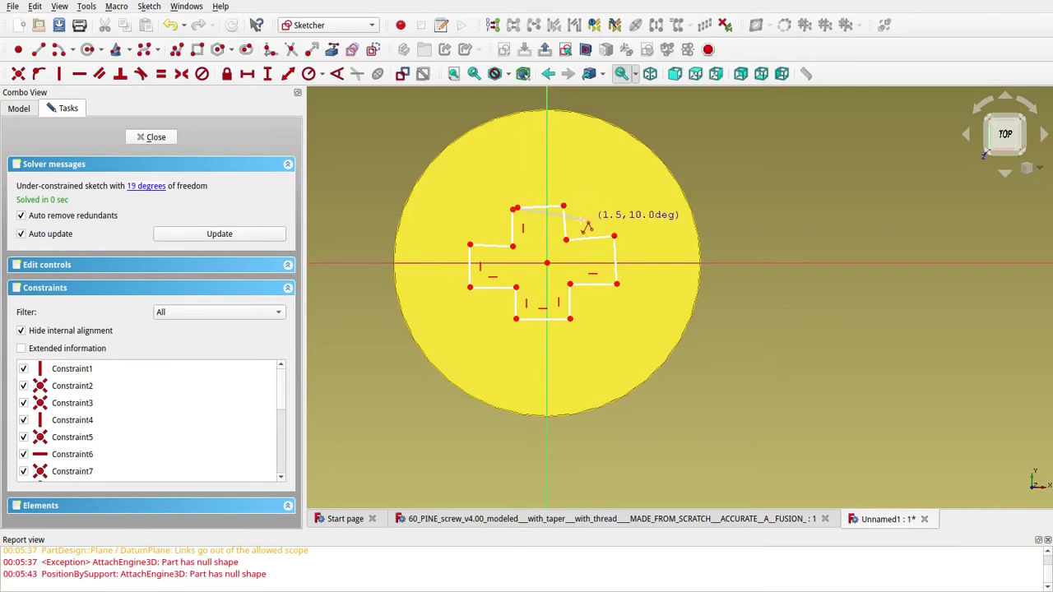
pyautogui.click(563, 206)
pyautogui.click(515, 208)
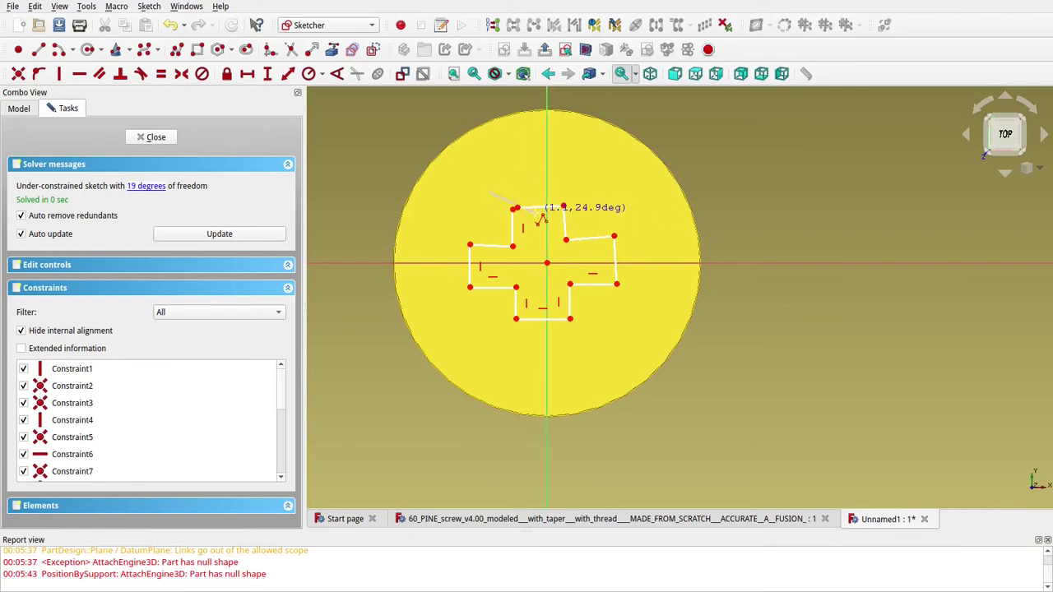
pyautogui.rightClick(527, 199)
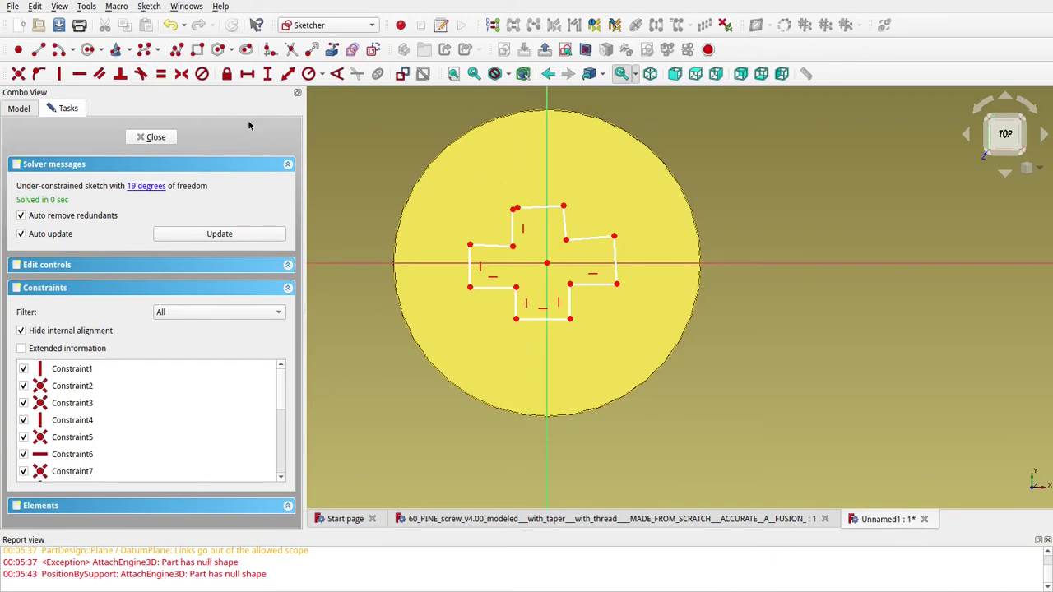
# Leave the cross sketch on the screw head and reopen it for editing in the top view.
pyautogui.press('Escape')
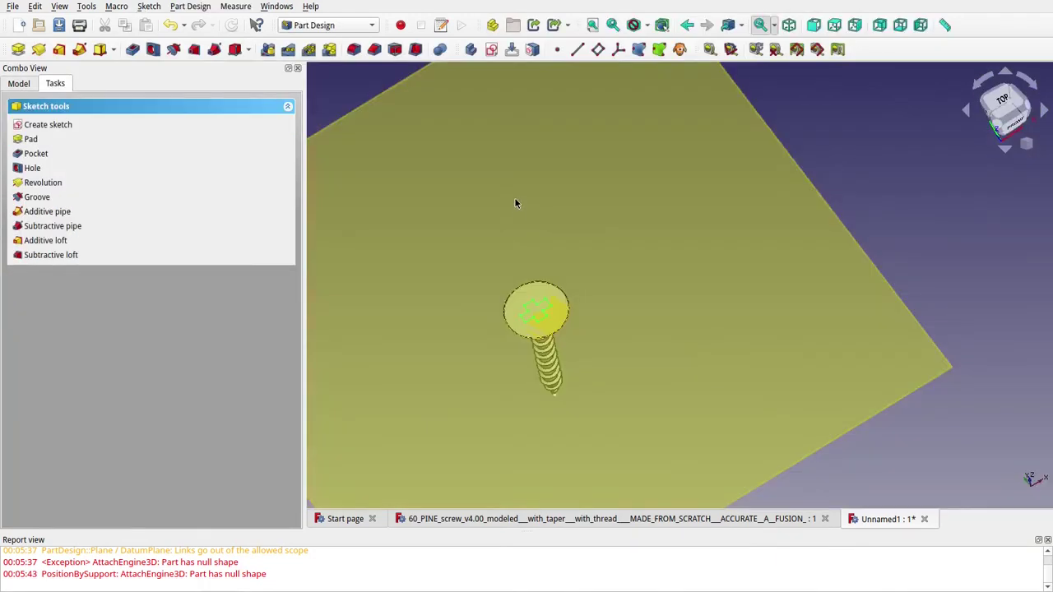
pyautogui.scroll(5, 540, 309)
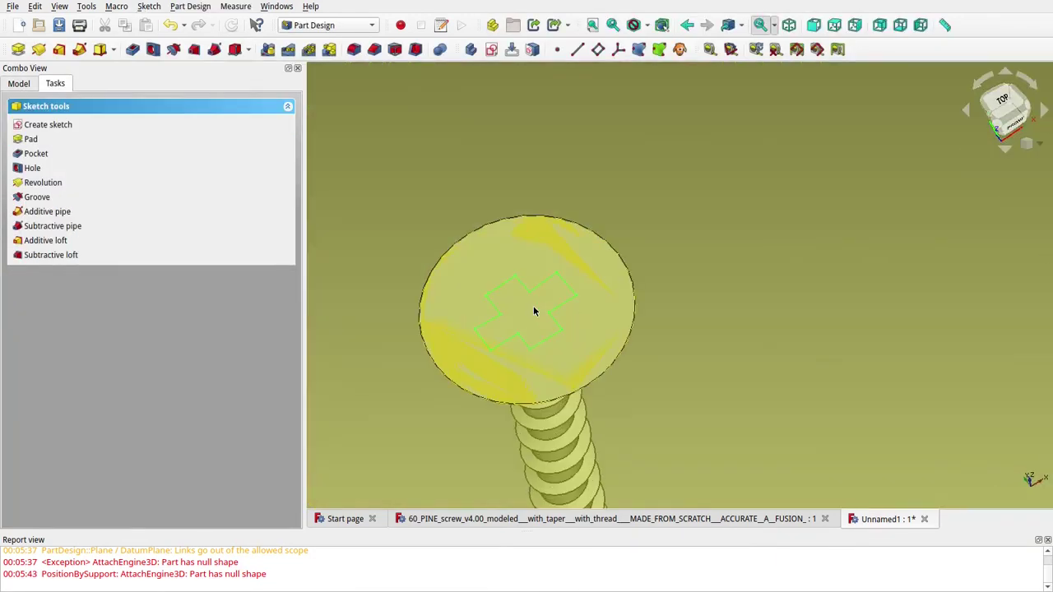
pyautogui.moveTo(526, 308); pyautogui.dragTo(566, 358, button='middle')
pyautogui.scroll(3, 566, 358)
pyautogui.click(995, 116)
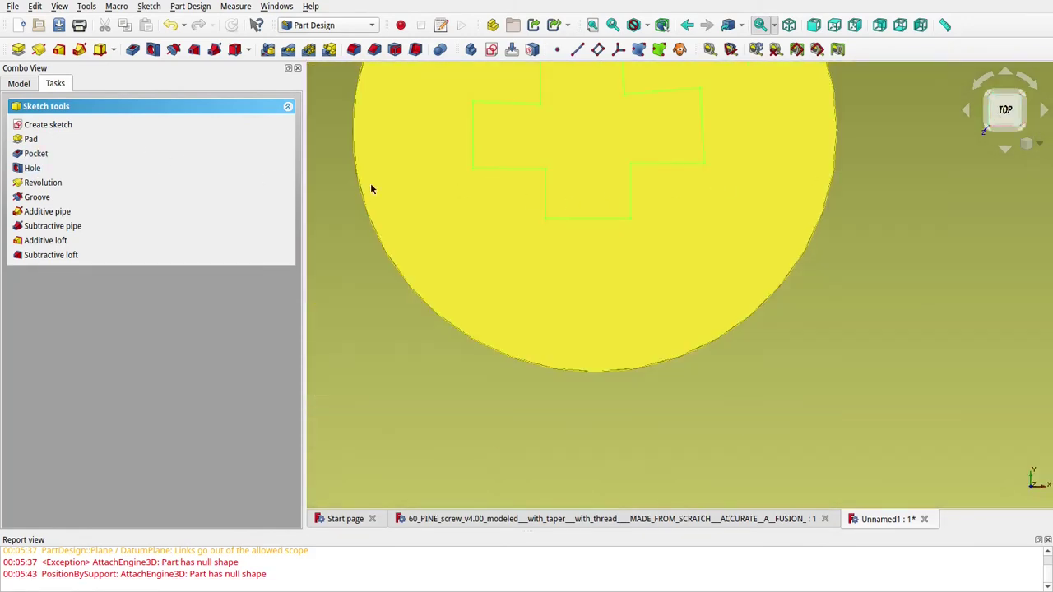
pyautogui.click(584, 220)
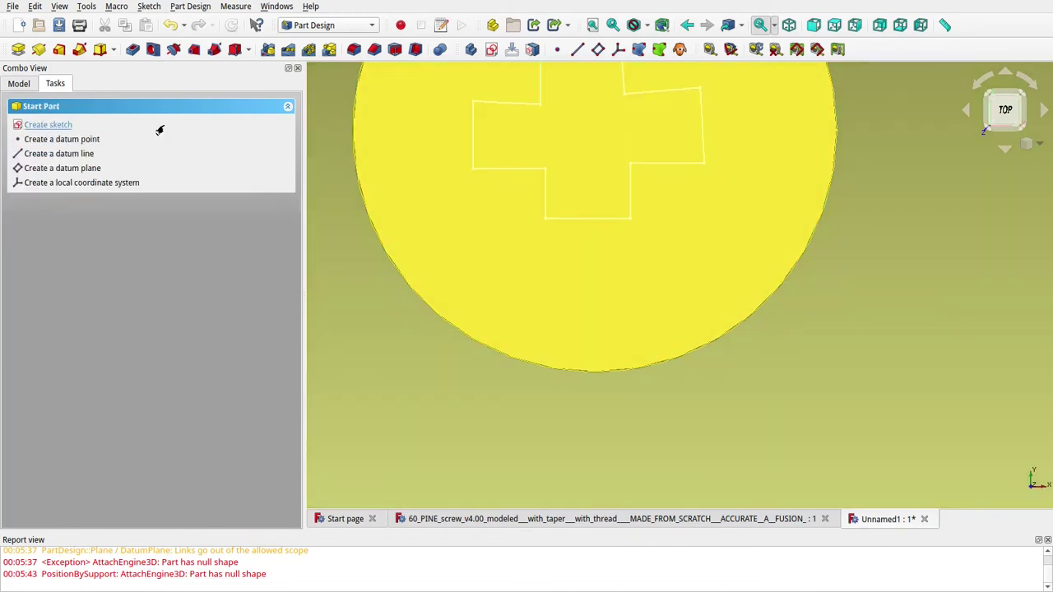
pyautogui.click(21, 85)
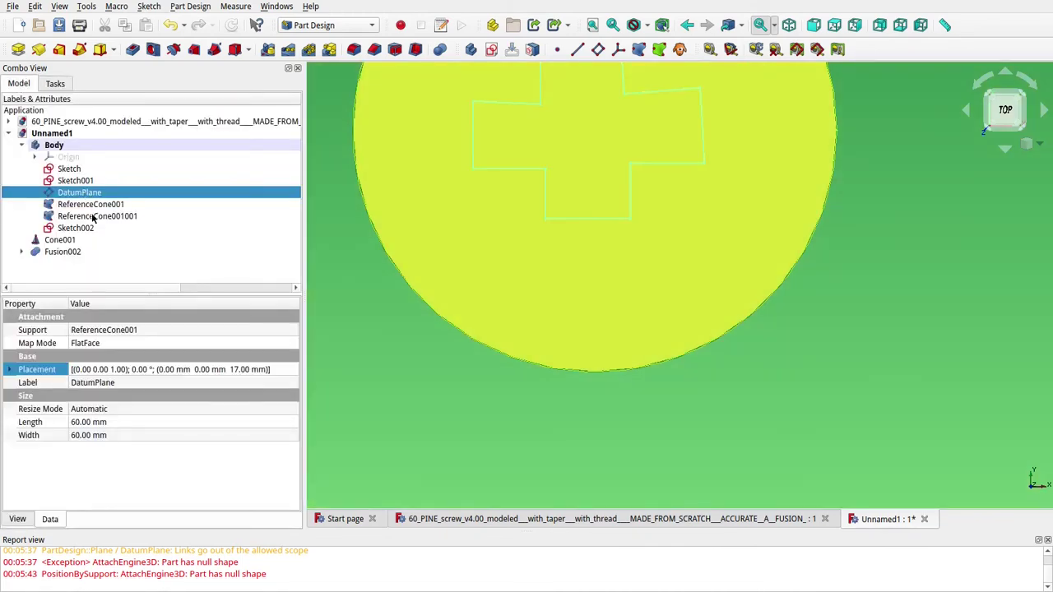
pyautogui.doubleClick(78, 228)
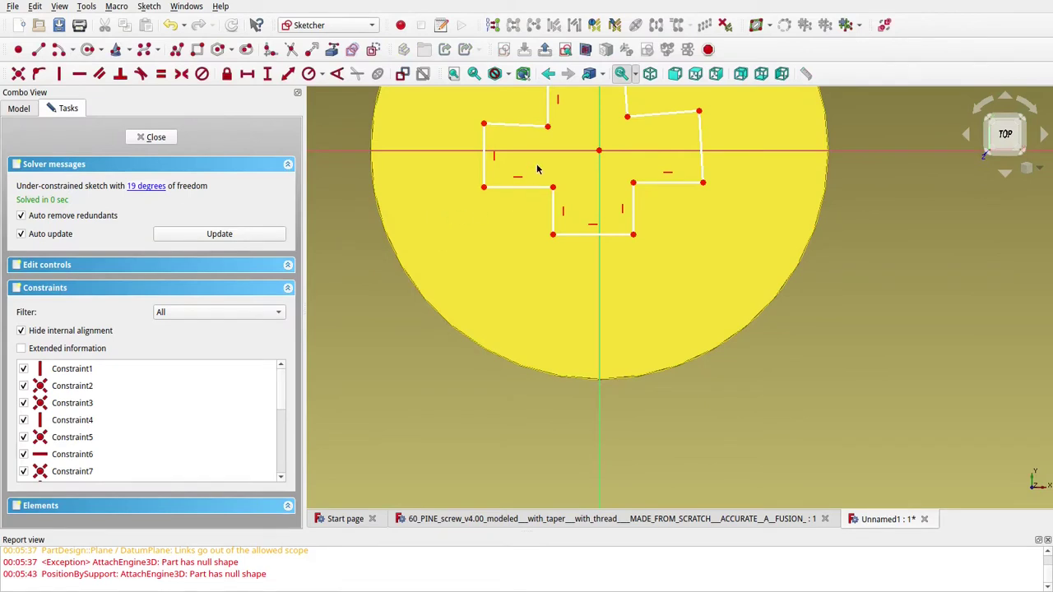
pyautogui.moveTo(556, 178); pyautogui.dragTo(566, 278, button='middle')
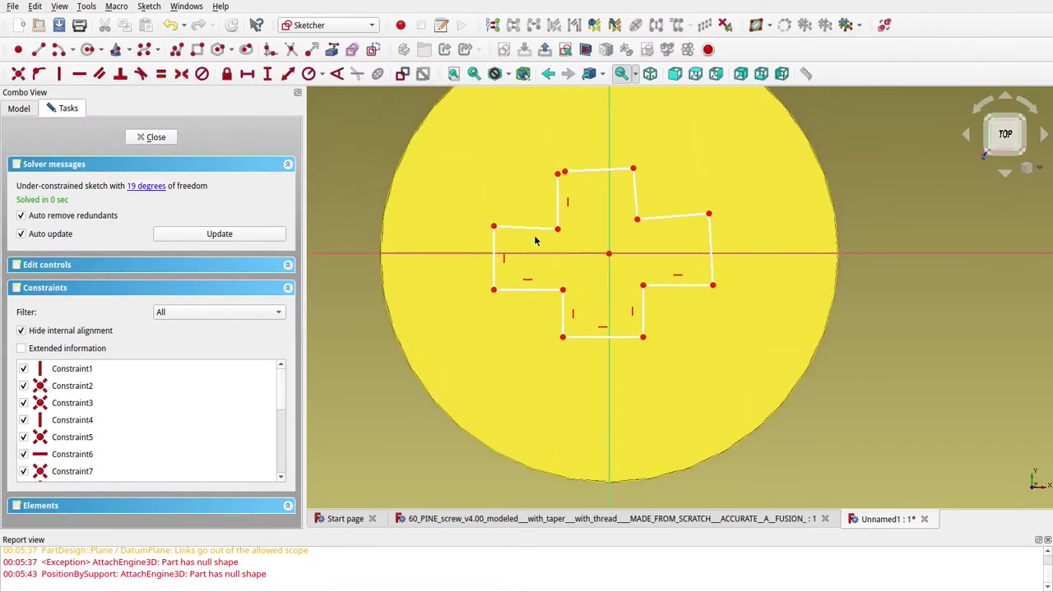
# Constrain the slanted upper edges of the cross's left arm, right arm and upper arm to be horizontal.
pyautogui.press('h')
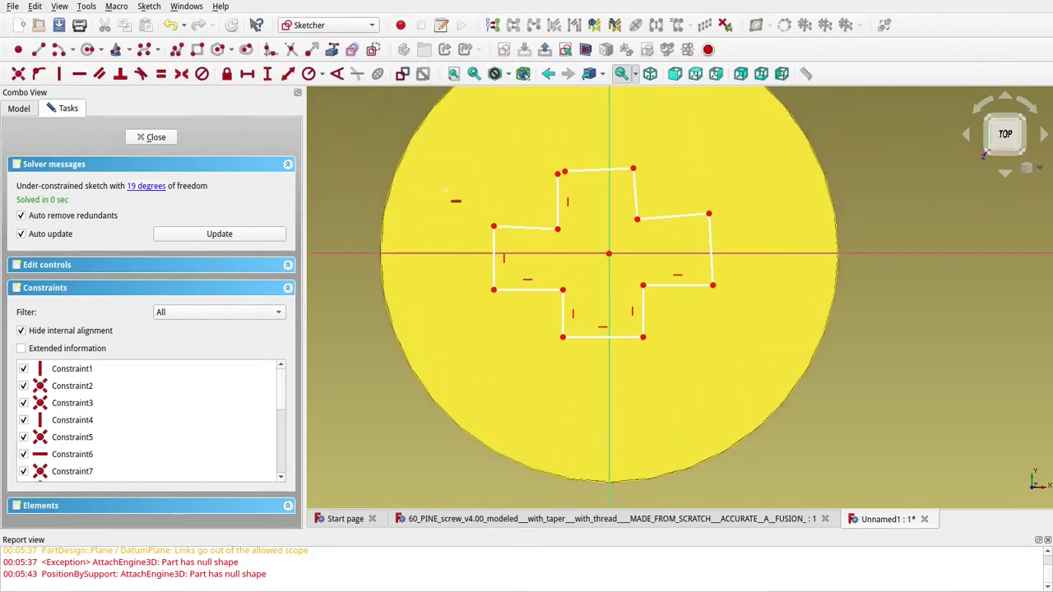
pyautogui.click(526, 228)
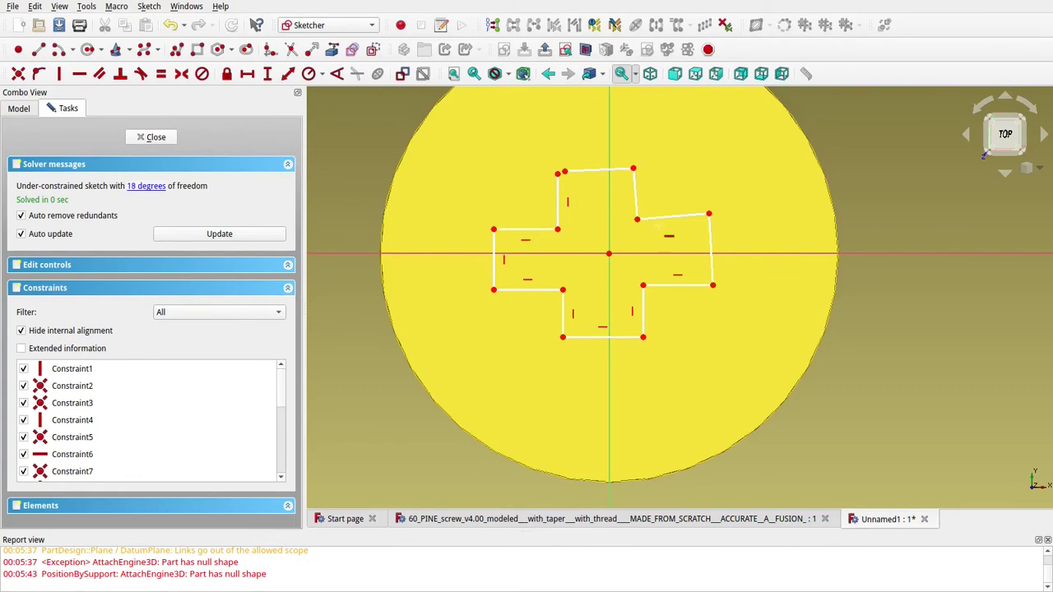
pyautogui.click(671, 216)
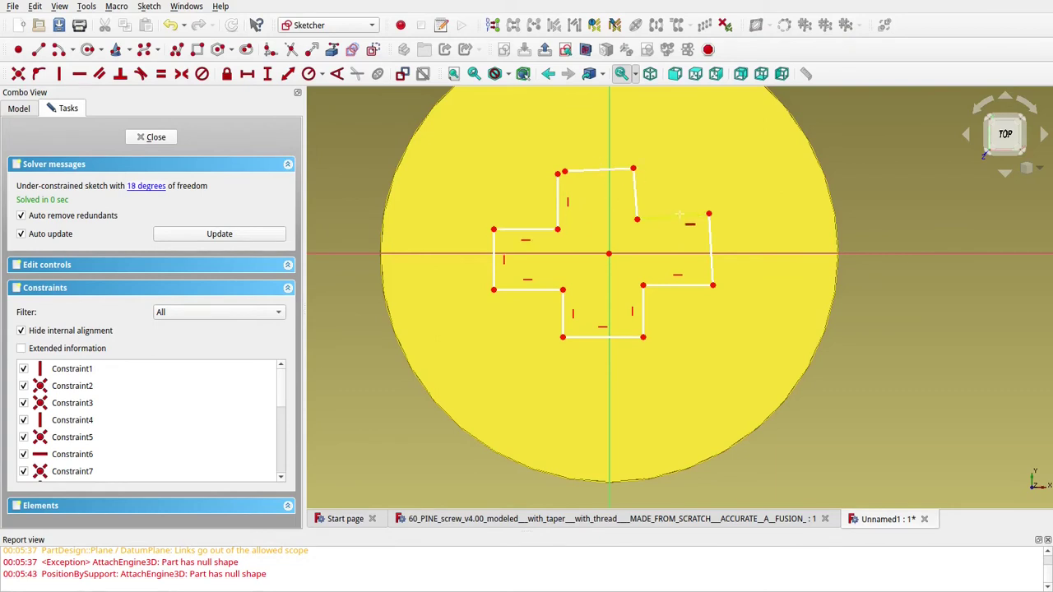
pyautogui.click(675, 287)
pyautogui.click(612, 286)
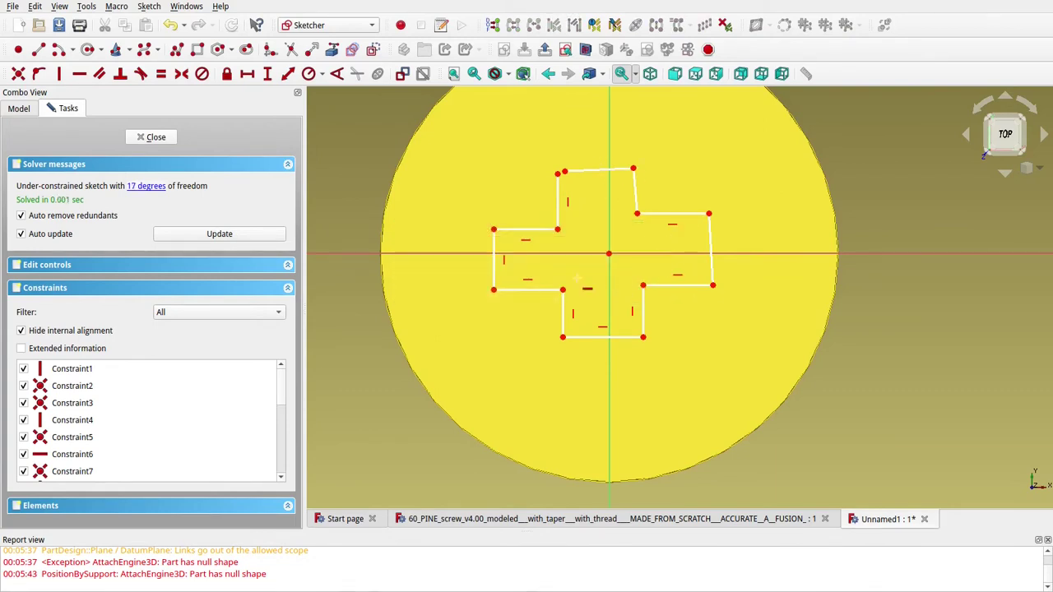
pyautogui.click(587, 170)
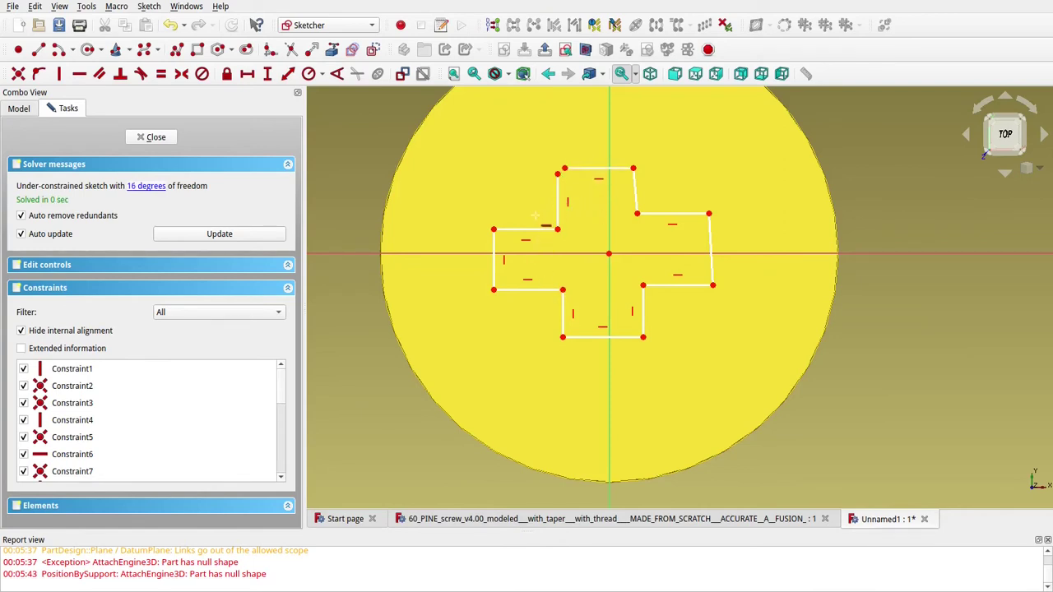
# Constrain the right arm's end edge and the upper arm's right edge to be vertical, then leave the sketch.
pyautogui.click(58, 74)
pyautogui.click(712, 247)
pyautogui.click(634, 191)
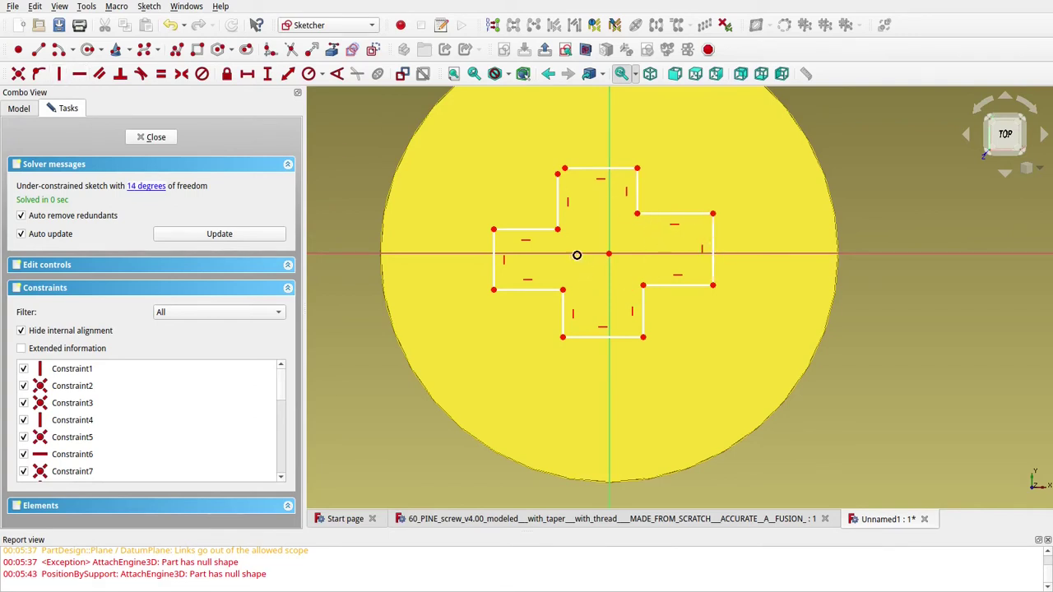
pyautogui.press('Escape')
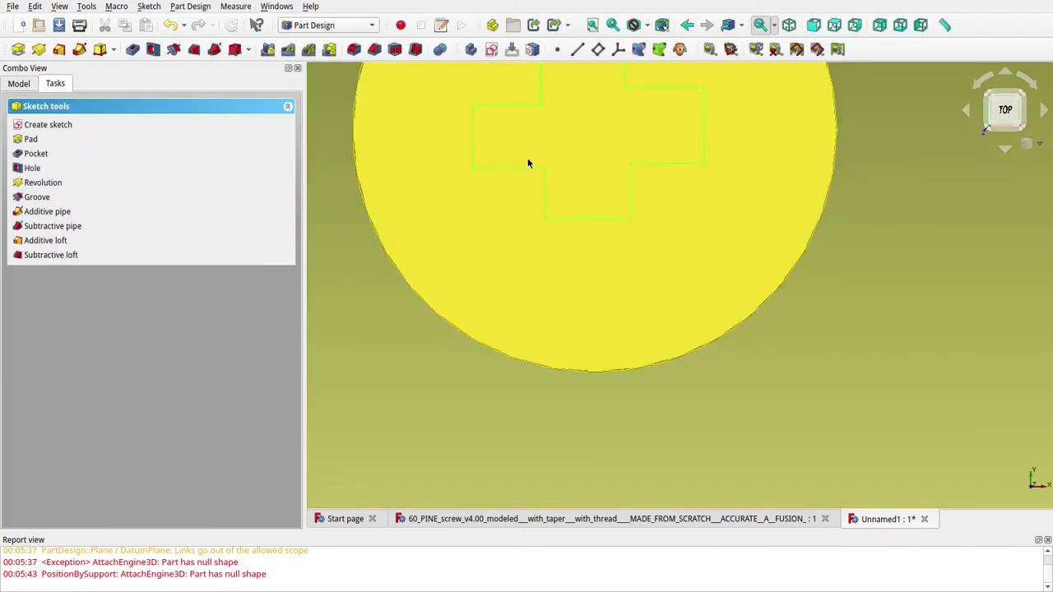
# Reopen the cross sketch and make the two open endpoints at the upper arm's top-left corner coincident.
pyautogui.click(18, 83)
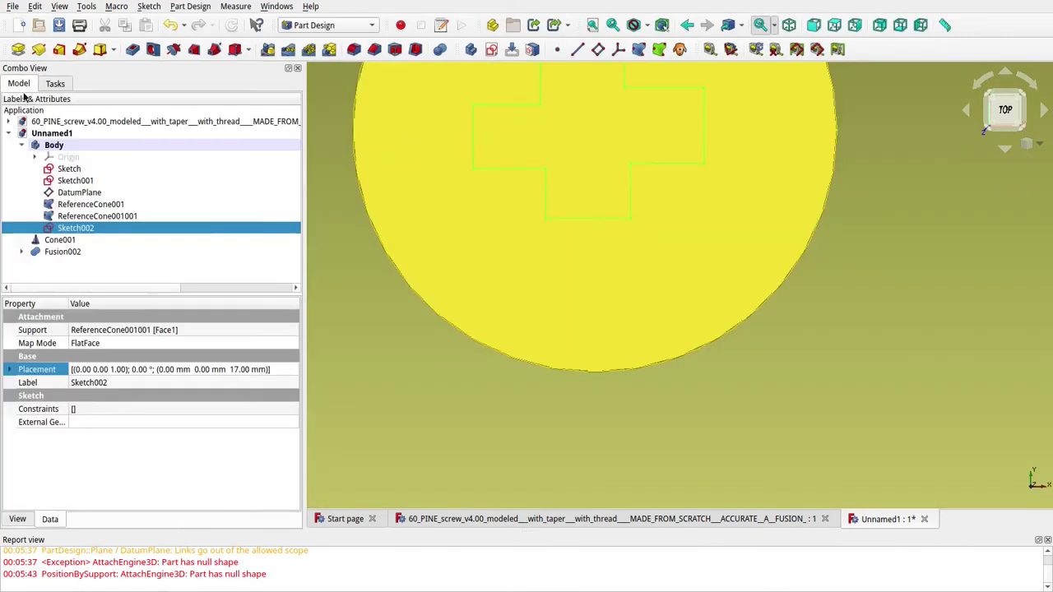
pyautogui.doubleClick(97, 229)
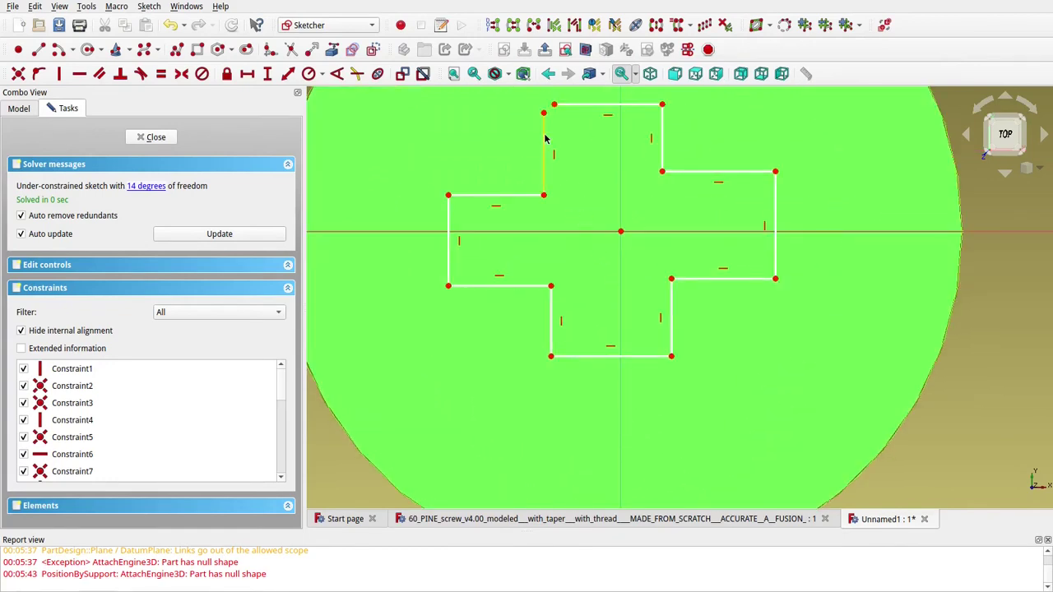
pyautogui.moveTo(515, 167)
pyautogui.mouseDown()
pyautogui.moveTo(595, 211)
pyautogui.moveTo(600, 244)
pyautogui.mouseUp()
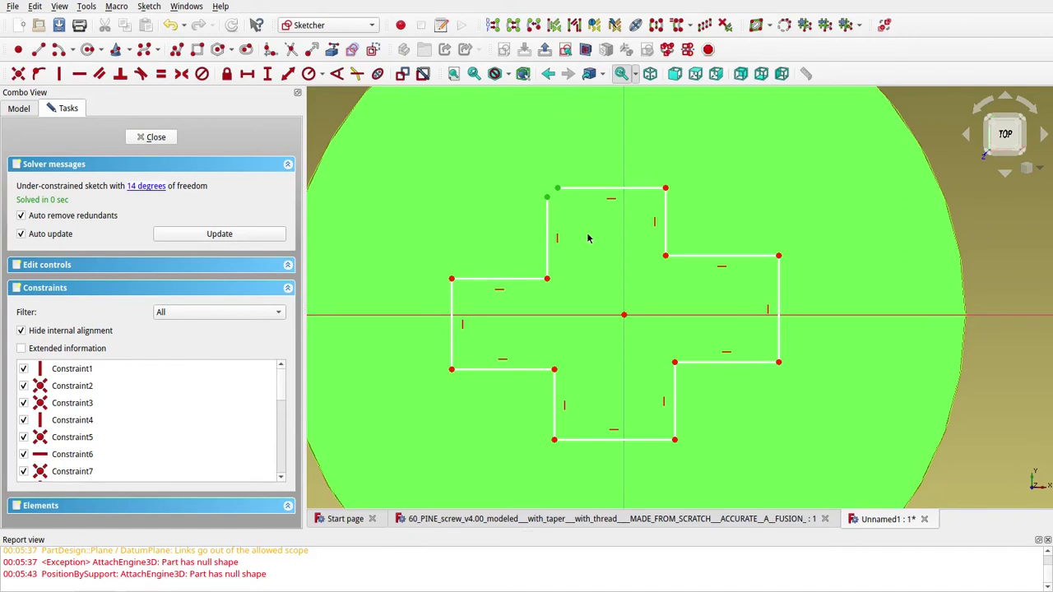
pyautogui.press('c')
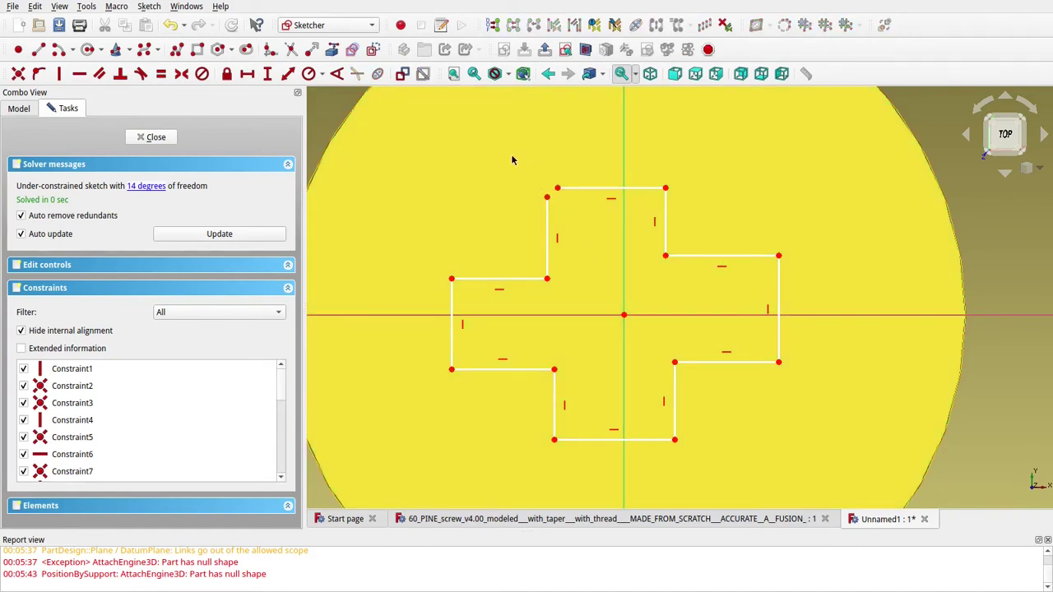
pyautogui.moveTo(511, 159); pyautogui.dragTo(589, 231)
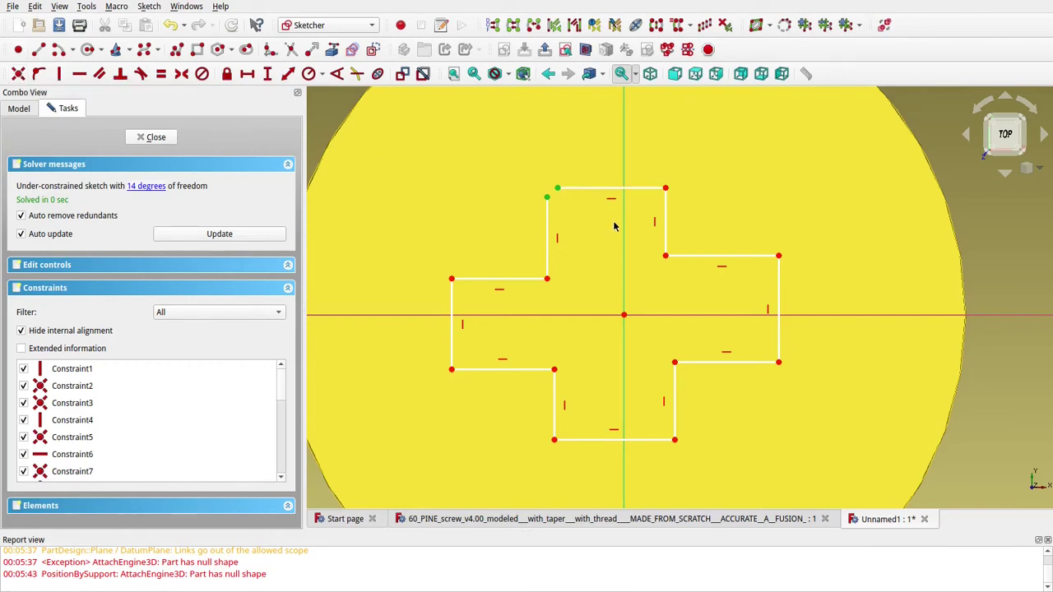
pyautogui.press('c')
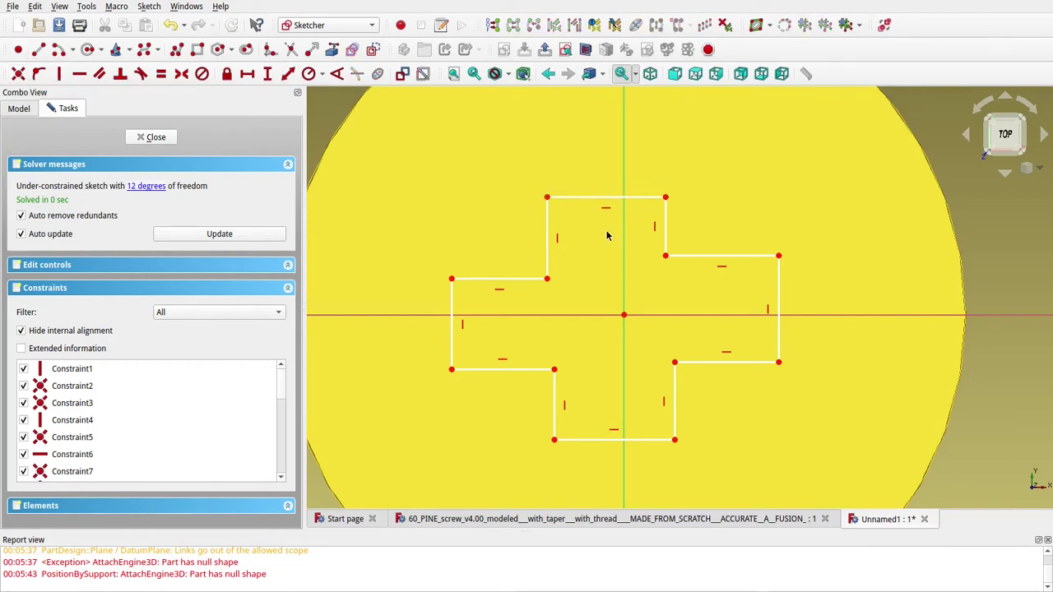
pyautogui.click(505, 280)
pyautogui.click(547, 255)
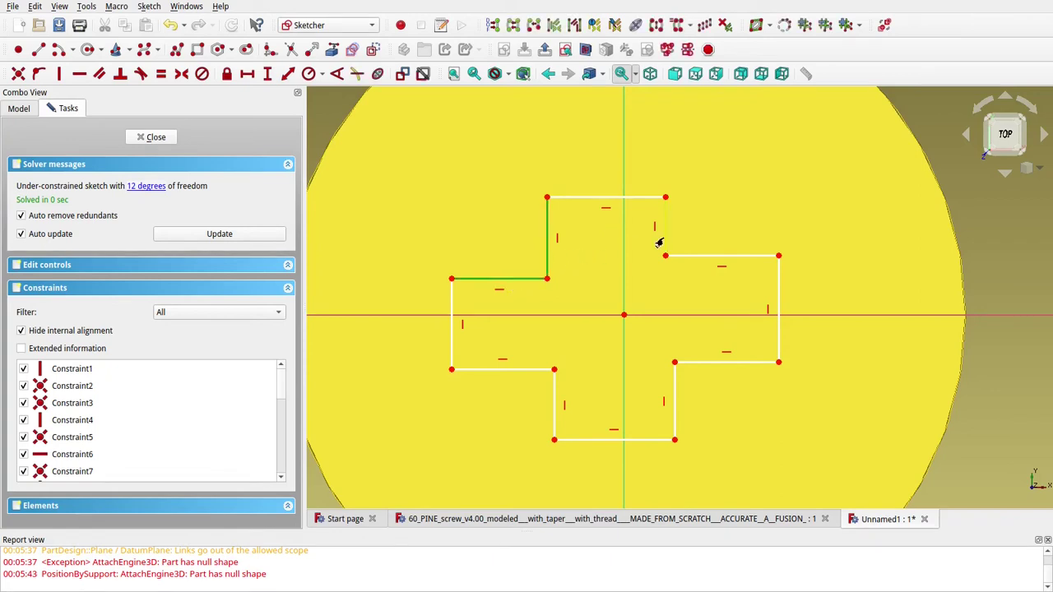
pyautogui.click(665, 237)
pyautogui.click(690, 257)
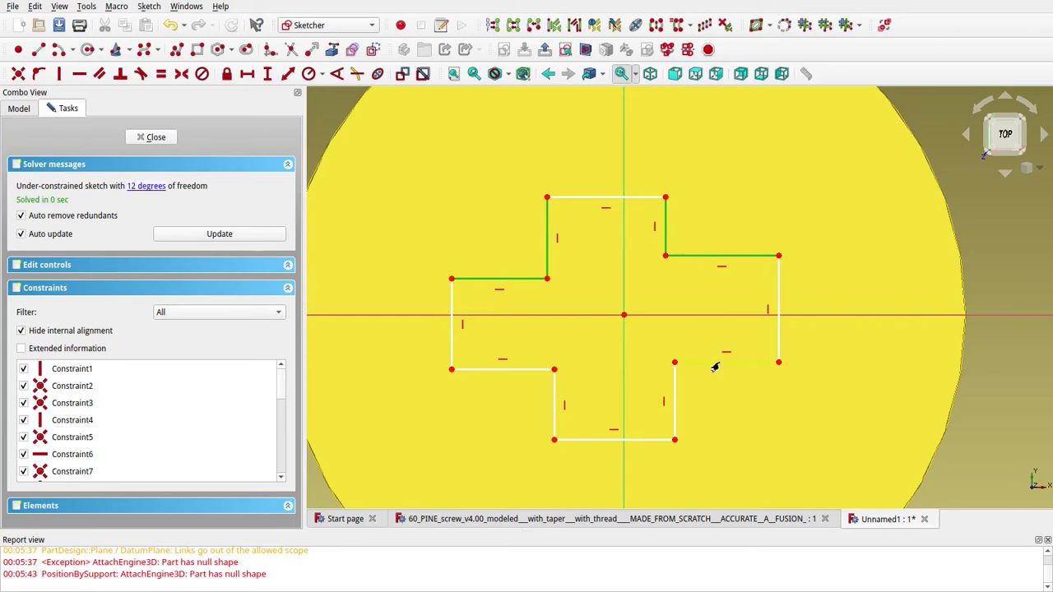
pyautogui.press('Escape')
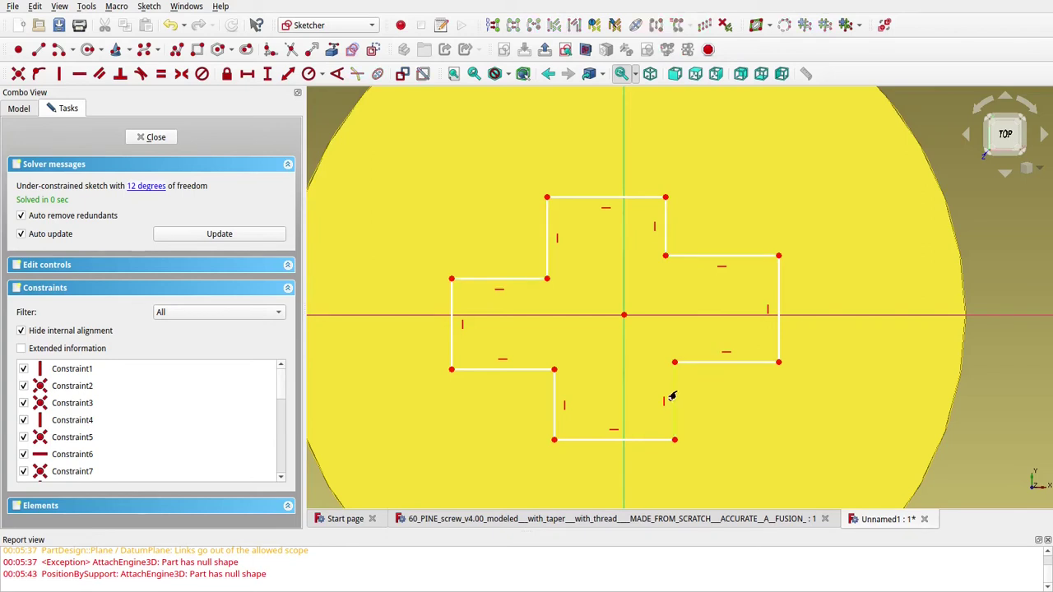
# Constrain the eight side edges of the cross's four arms to equal length.
pyautogui.click(554, 409)
pyautogui.click(502, 370)
pyautogui.click(513, 281)
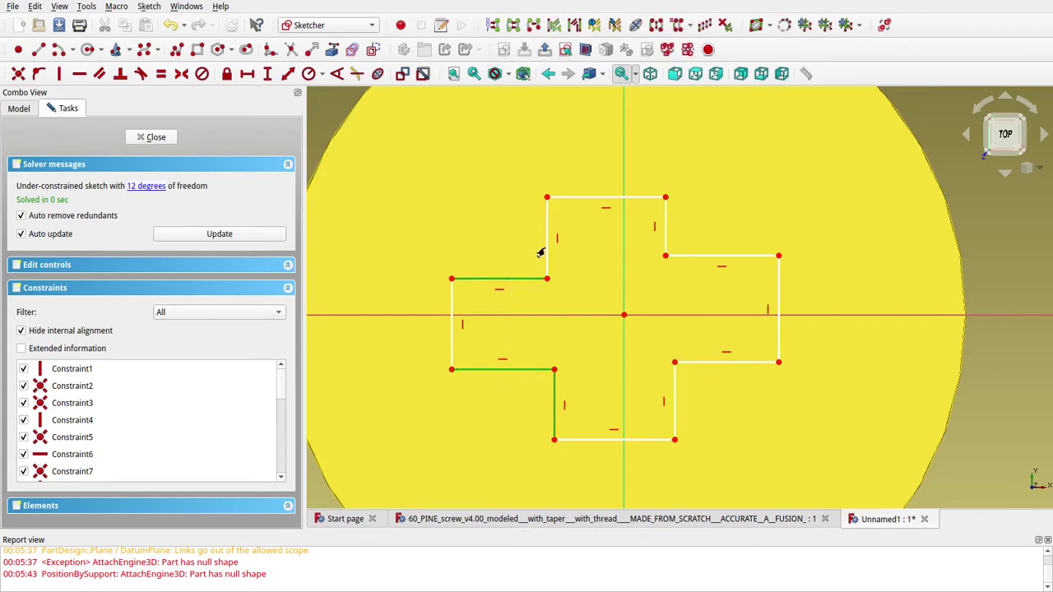
pyautogui.click(547, 238)
pyautogui.click(663, 237)
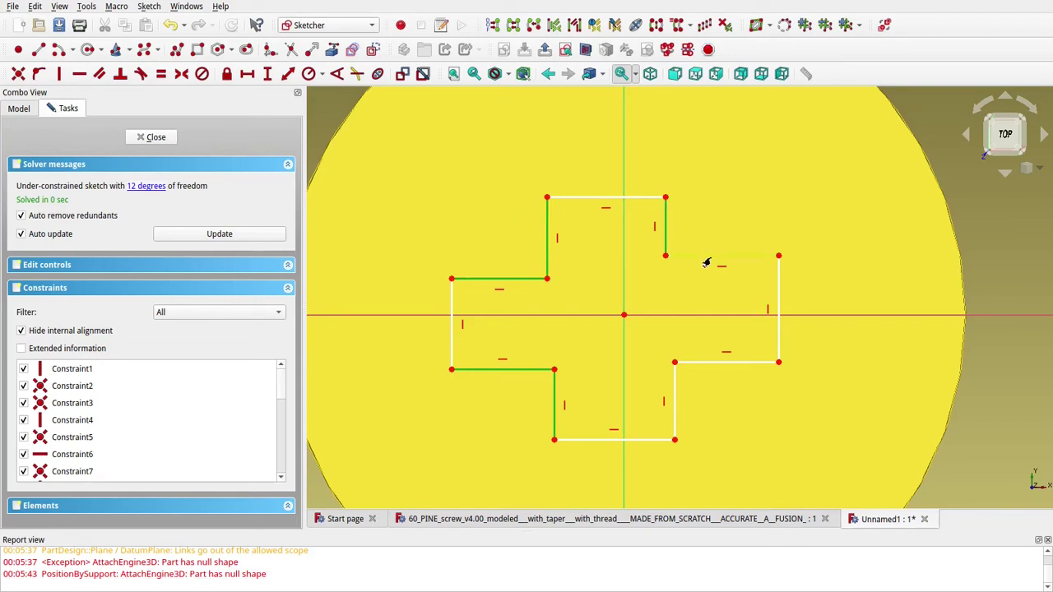
pyautogui.click(714, 257)
pyautogui.click(732, 363)
pyautogui.click(672, 397)
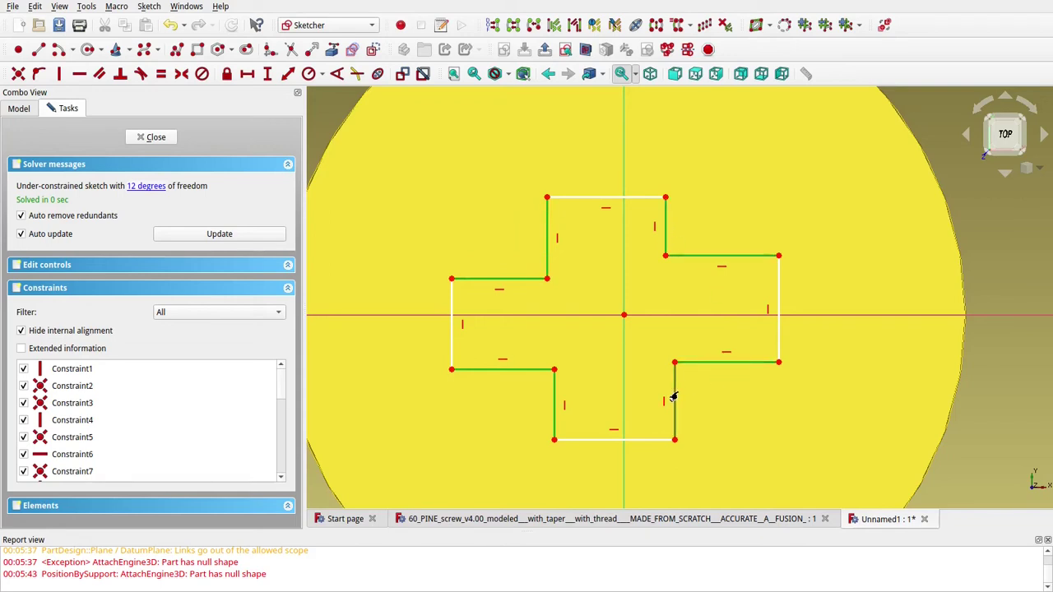
pyautogui.press('e')
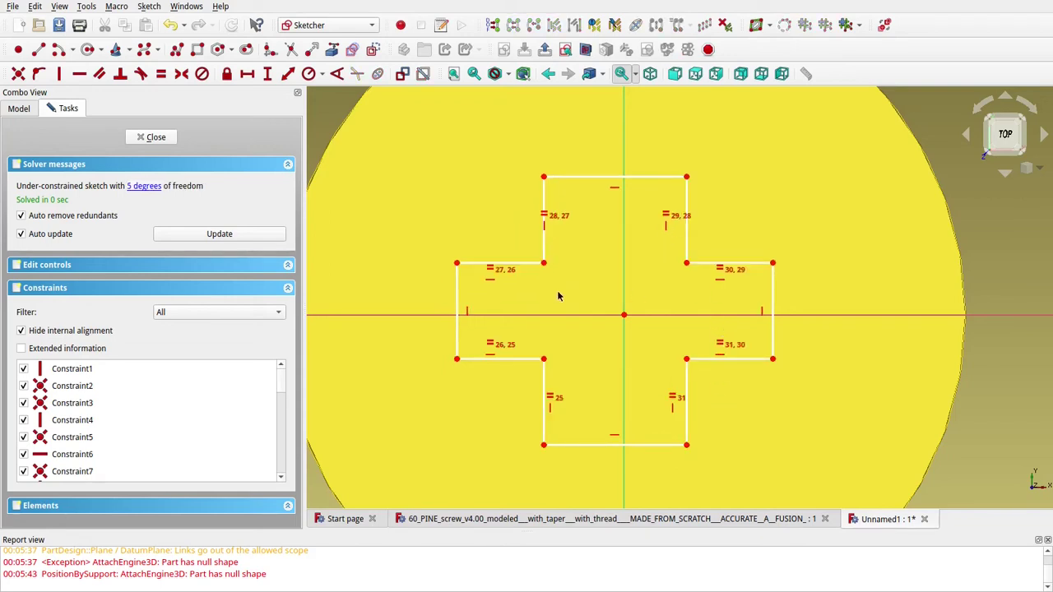
# Constrain the four outer end edges of the cross's arms to equal length.
pyautogui.click(456, 304)
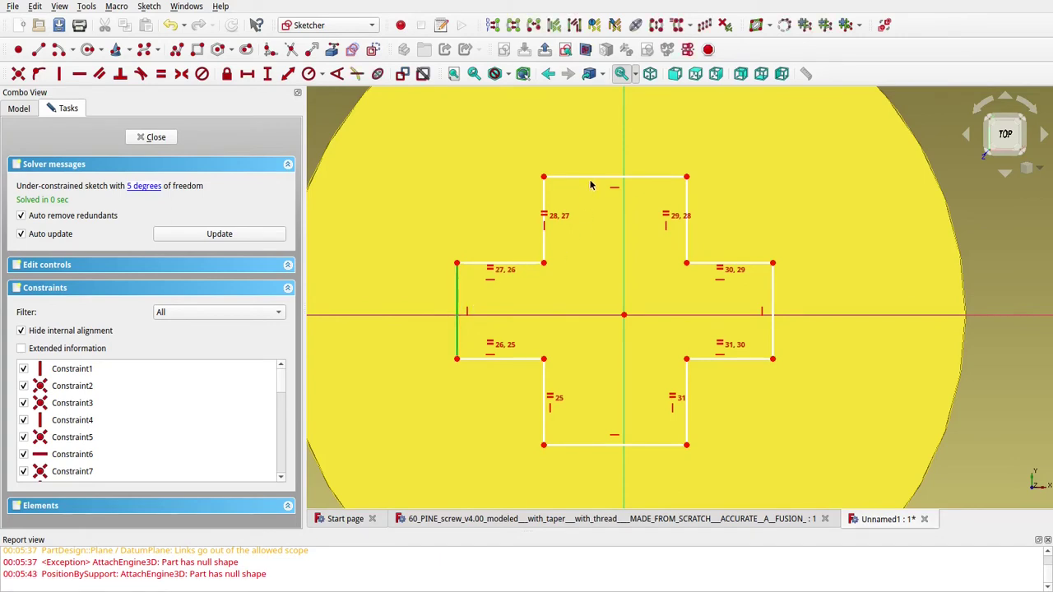
pyautogui.click(548, 176)
pyautogui.click(769, 313)
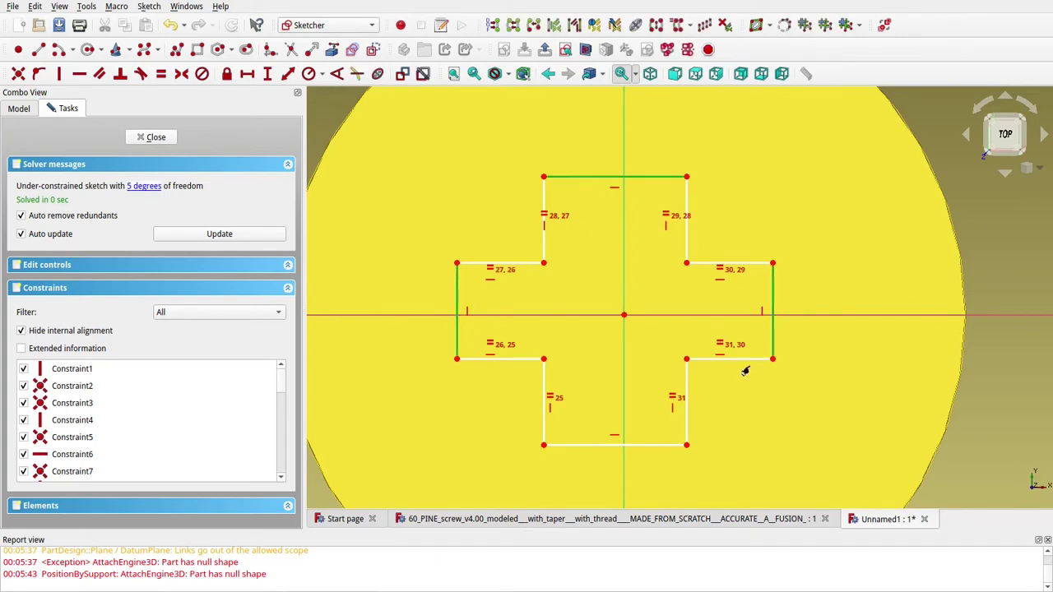
pyautogui.click(632, 445)
pyautogui.press('e')
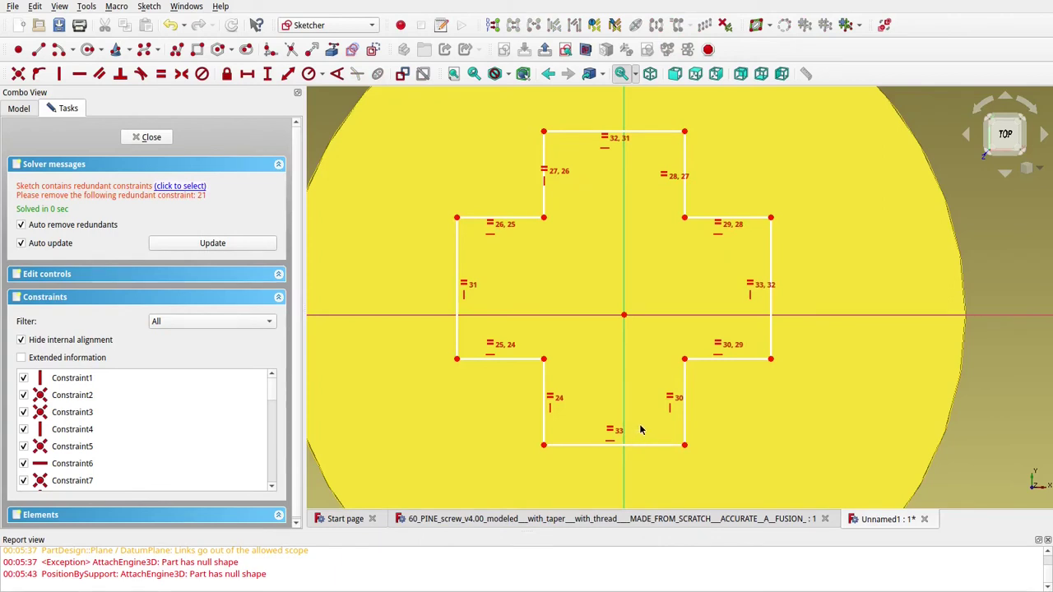
# Make the two outer corners of the cross's left arm symmetric about the horizontal axis.
pyautogui.click(457, 223)
pyautogui.click(458, 223)
pyautogui.click(456, 218)
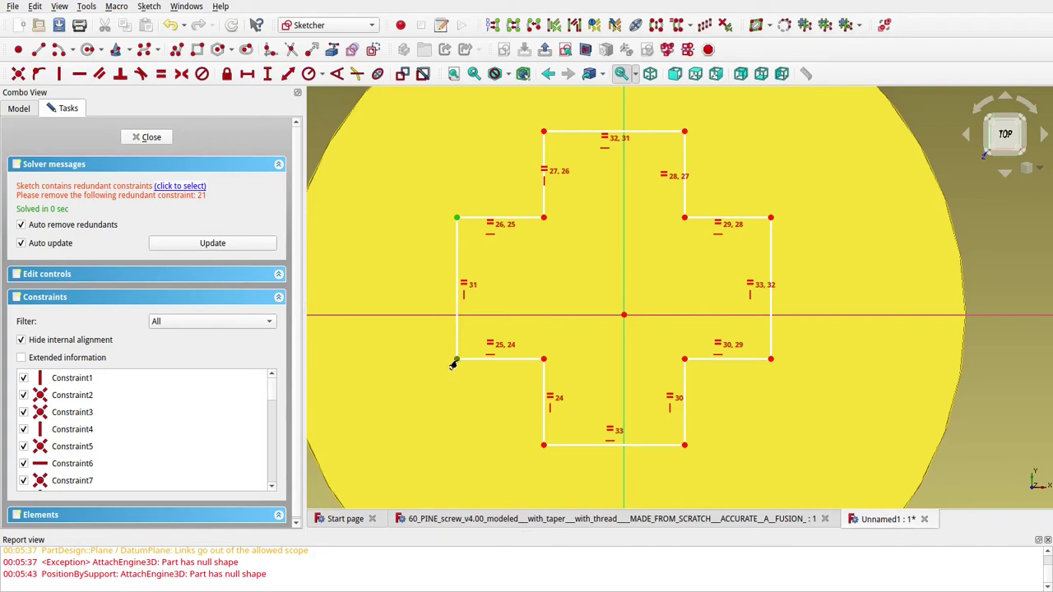
pyautogui.click(457, 358)
pyautogui.click(436, 318)
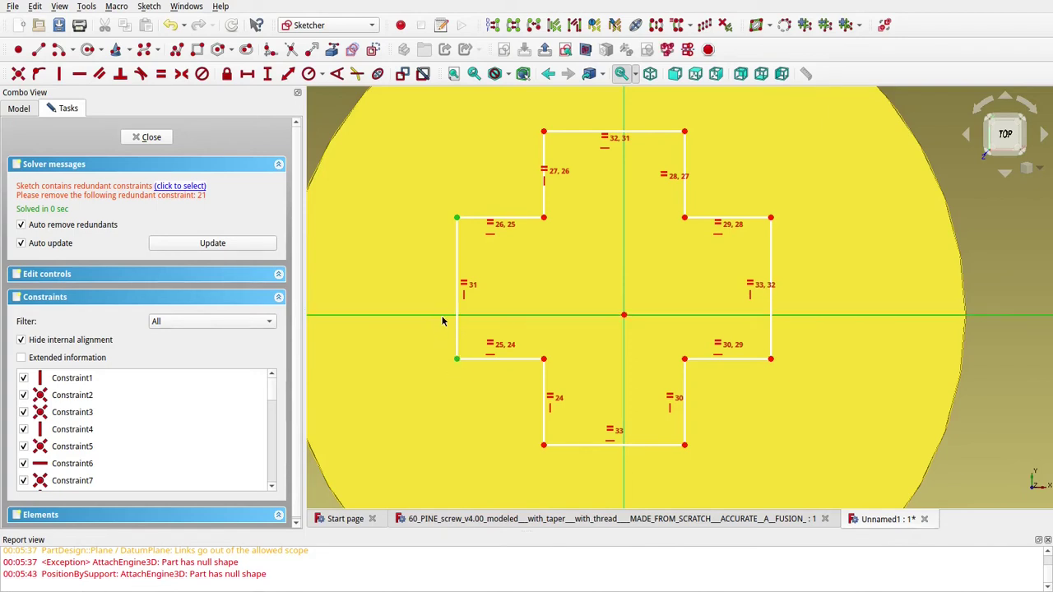
pyautogui.press('s')
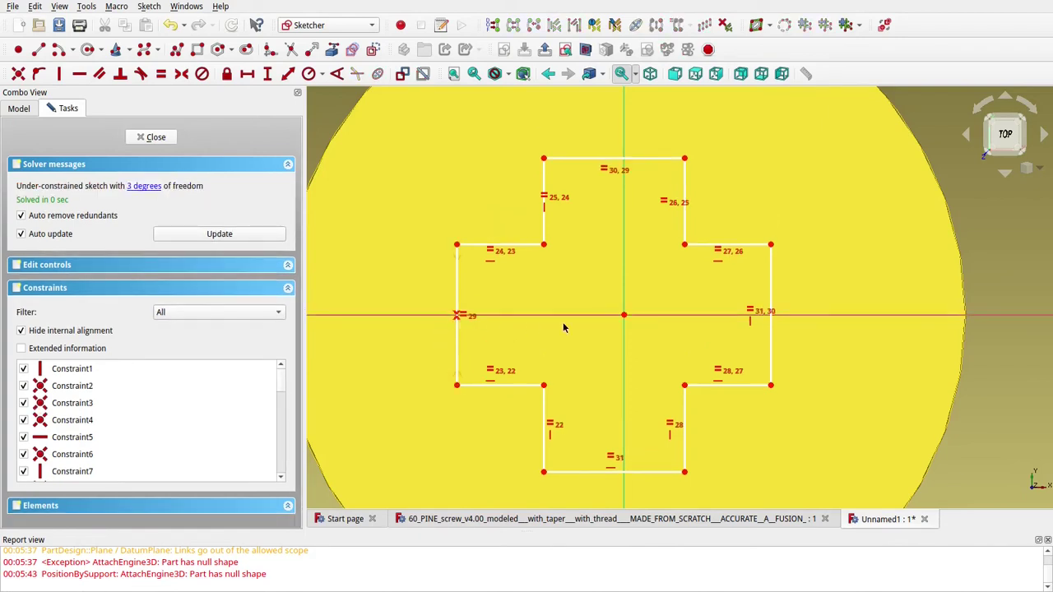
# Make the two top corners of the cross's upper arm symmetric about the vertical axis.
pyautogui.click(544, 158)
pyautogui.click(685, 159)
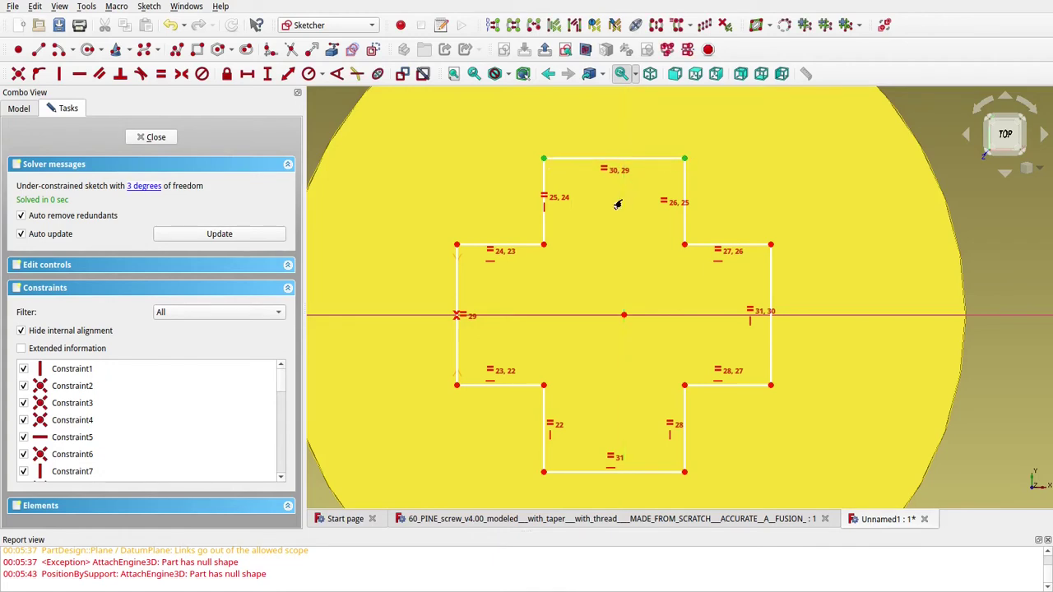
pyautogui.click(618, 205)
pyautogui.press('s')
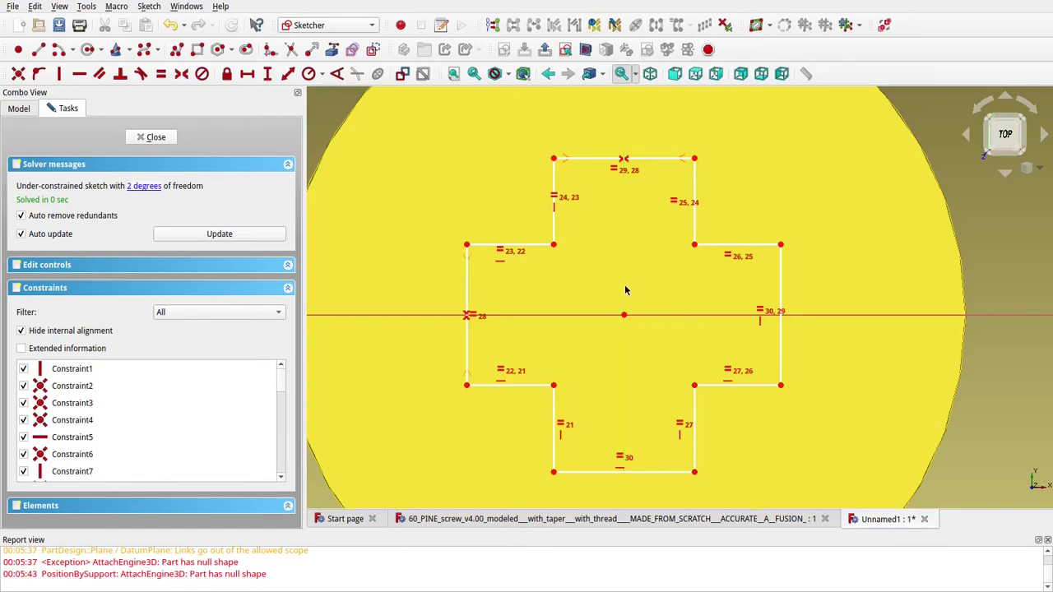
# Constrain the cross's overall height, between the right end corners of the upper and lower arms, to 4 mm.
pyautogui.click(695, 159)
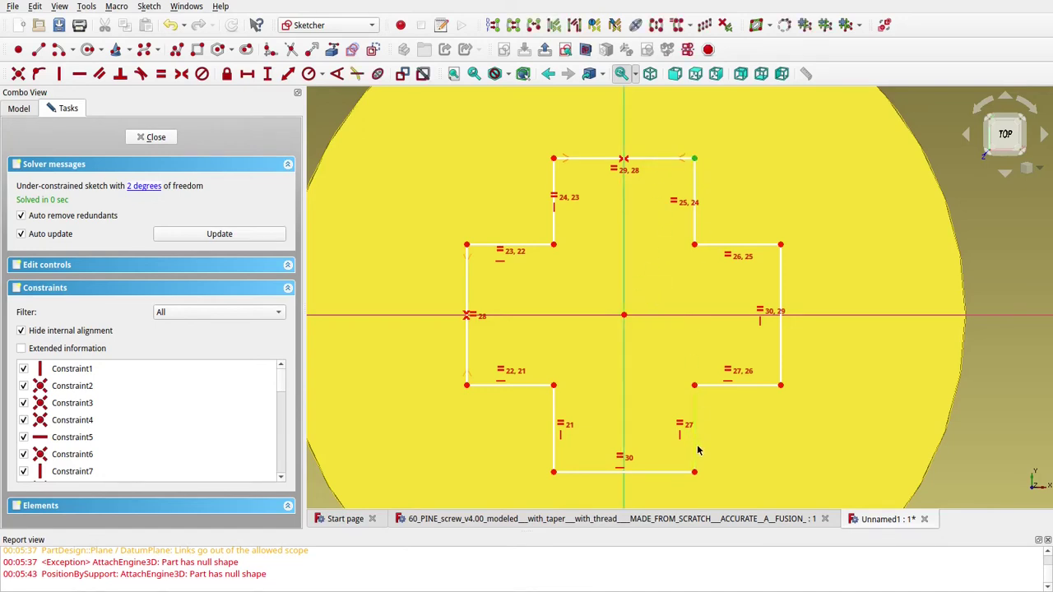
pyautogui.click(694, 471)
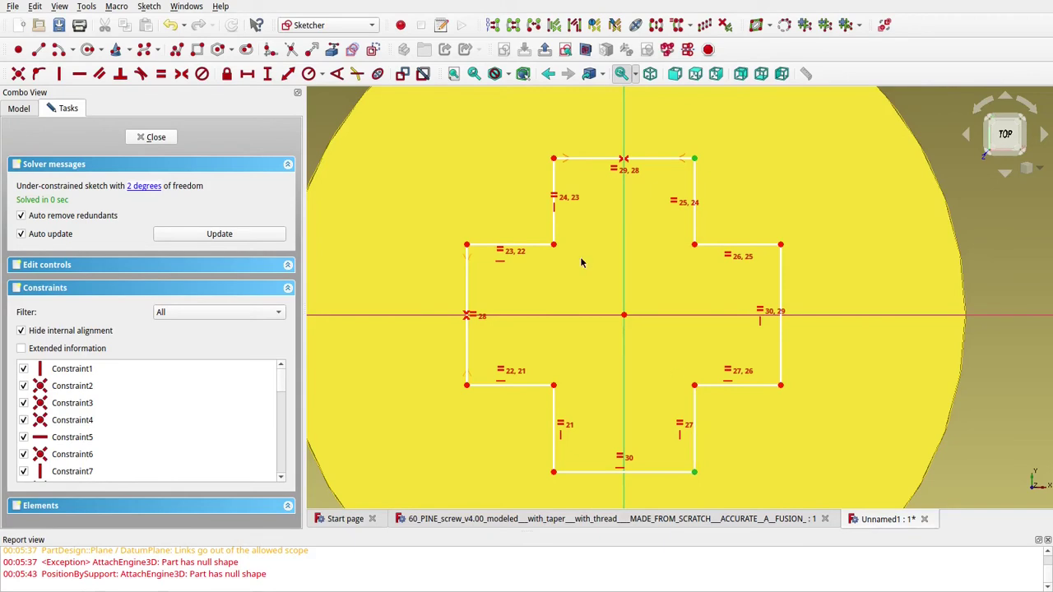
pyautogui.click(267, 73)
pyautogui.write('4')
pyautogui.press('Return')
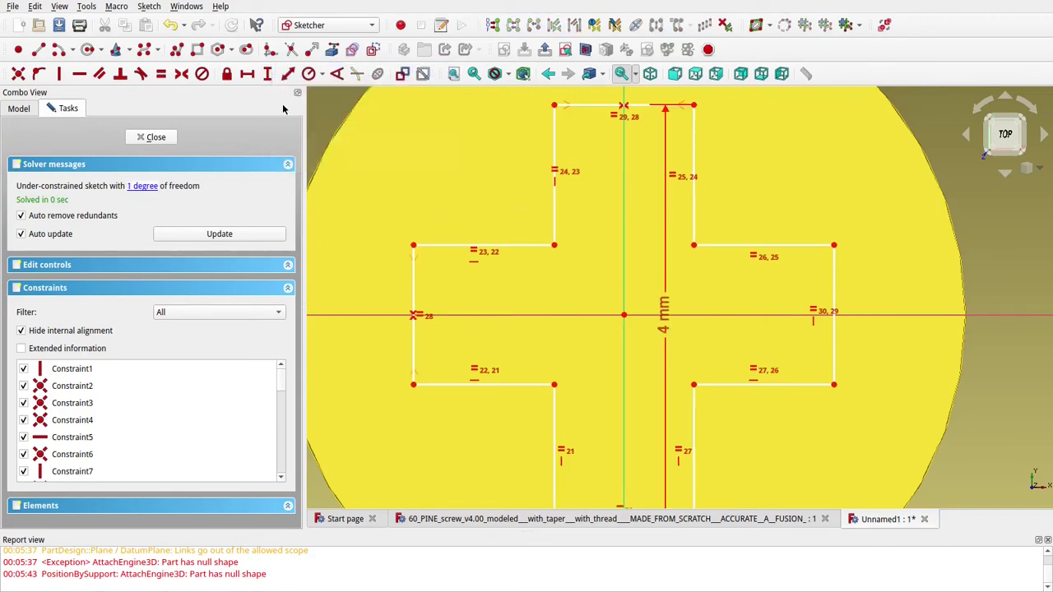
# Constrain the width of the cross's upper arm to 0.8 mm between its two top corners.
pyautogui.scroll(-2, 577, 203)
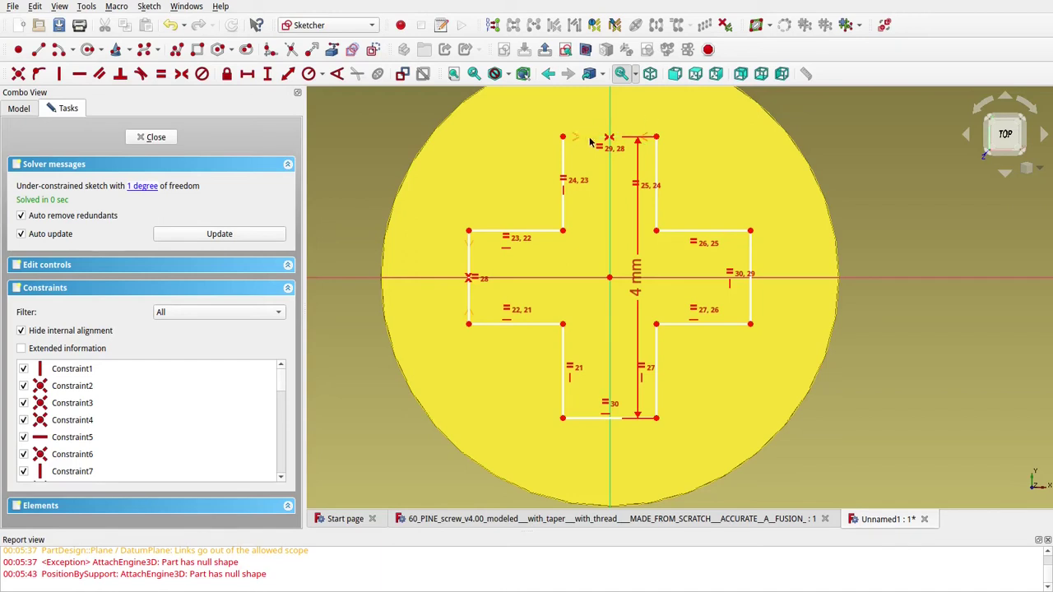
pyautogui.click(656, 138)
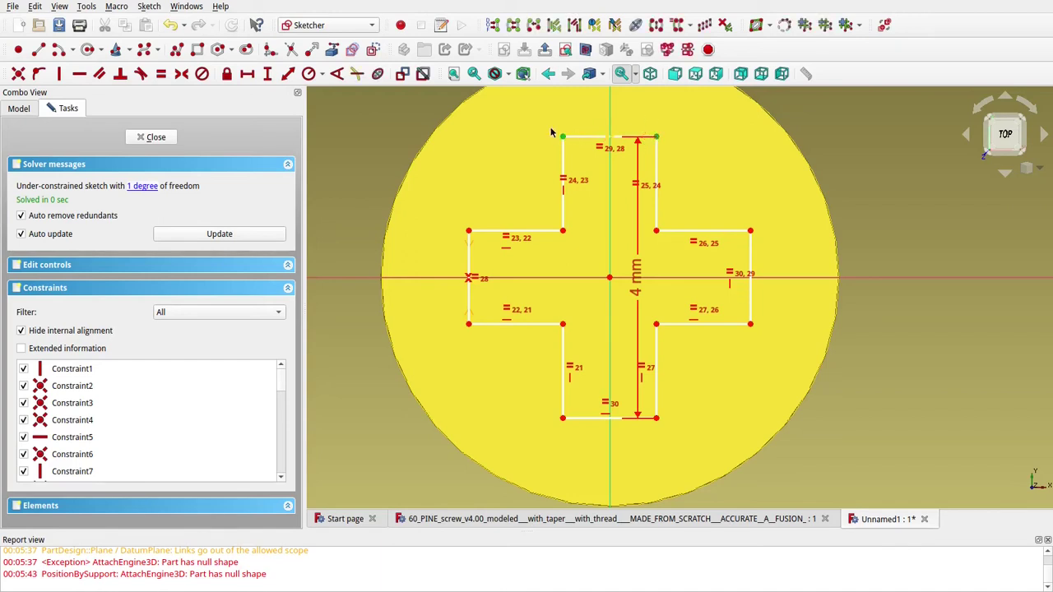
pyautogui.click(248, 74)
pyautogui.write('0.')
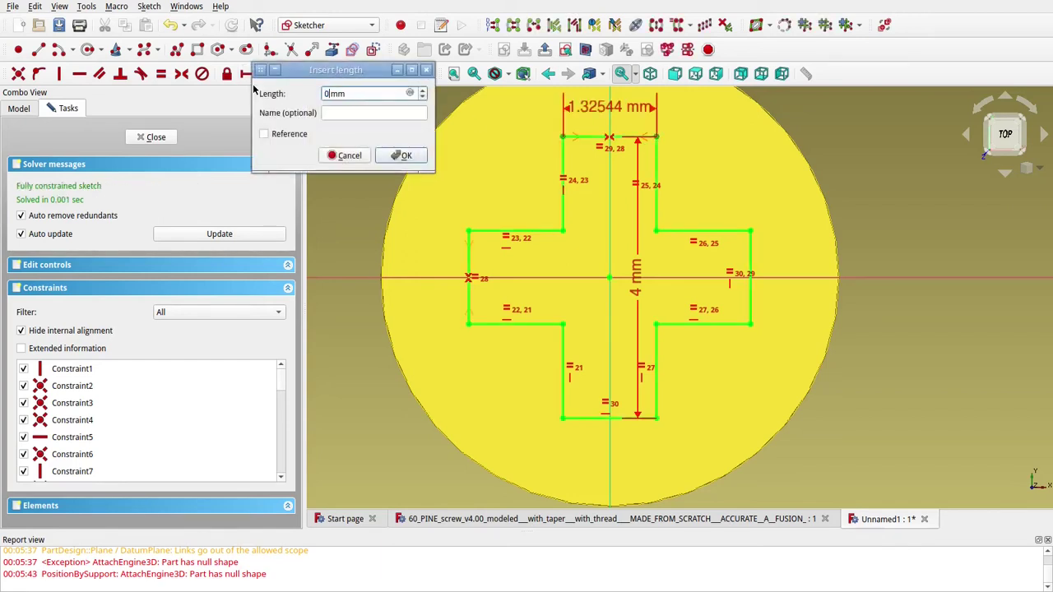
pyautogui.write('8')
pyautogui.press('Return')
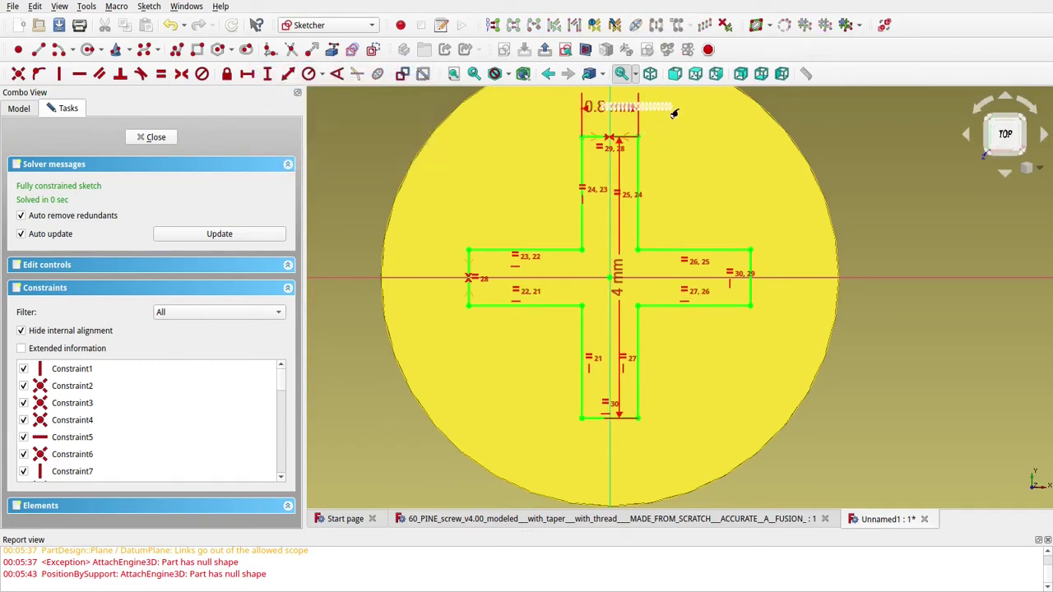
# Move the 0.8 mm and 4 mm dimensions clear of the cross and close the sketch.
pyautogui.moveTo(599, 109); pyautogui.dragTo(685, 117)
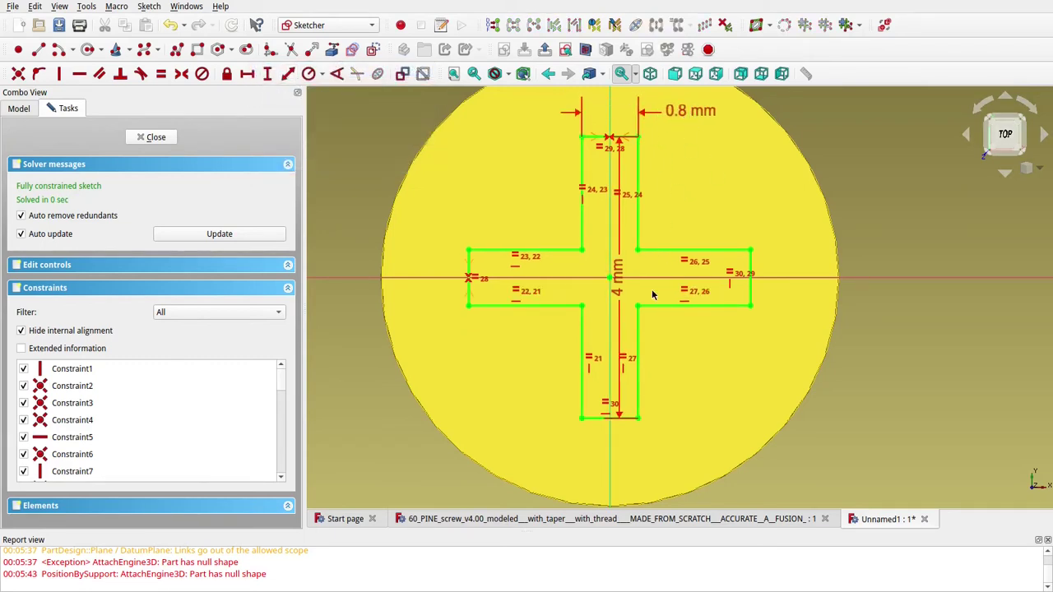
pyautogui.moveTo(616, 278); pyautogui.dragTo(808, 314)
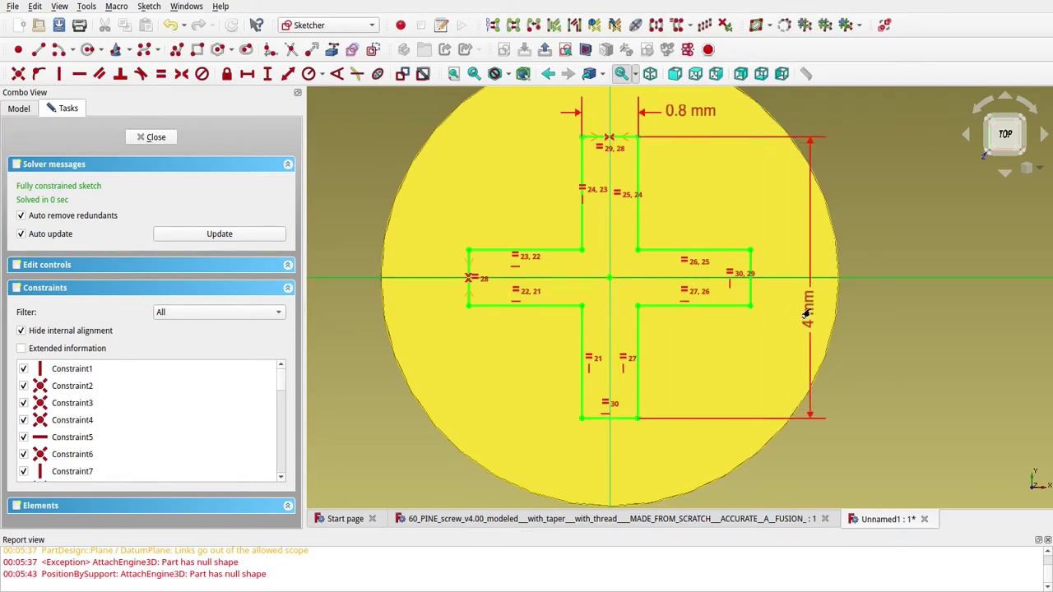
pyautogui.click(144, 138)
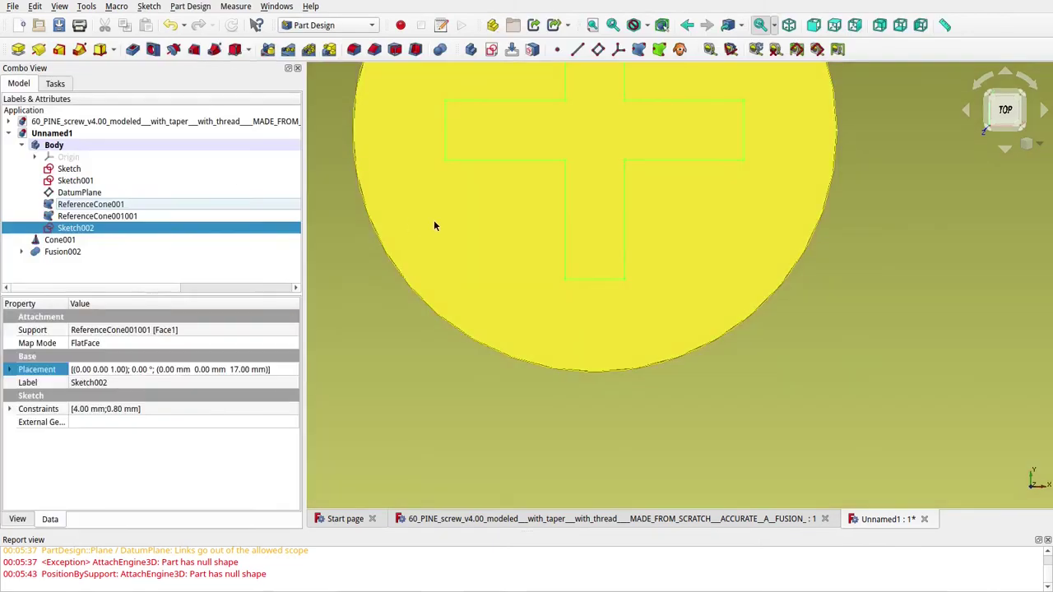
# Hide ReferenceCone001001, ReferenceCone001 and DatumPlane in the body.
pyautogui.scroll(-2, 482, 217)
pyautogui.scroll(3, 484, 216)
pyautogui.scroll(-3, 485, 218)
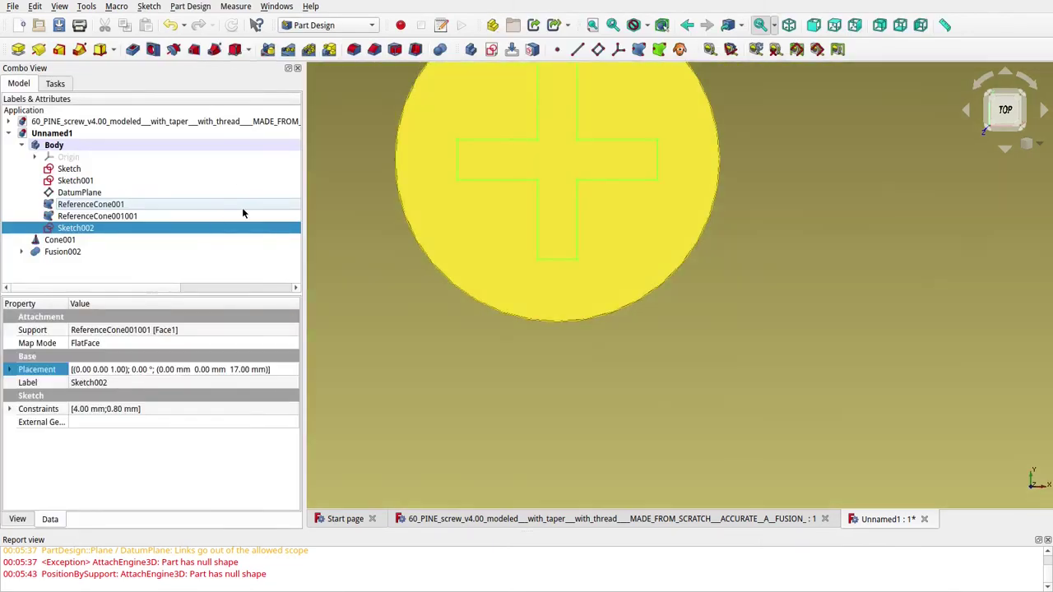
pyautogui.scroll(1, 461, 243)
pyautogui.click(94, 218)
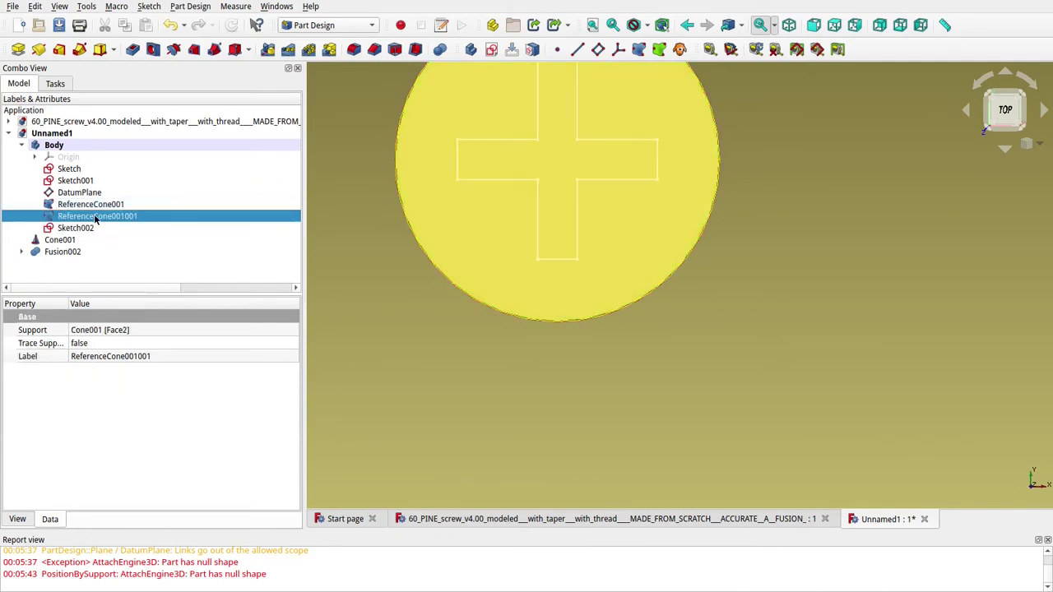
pyautogui.click(99, 205)
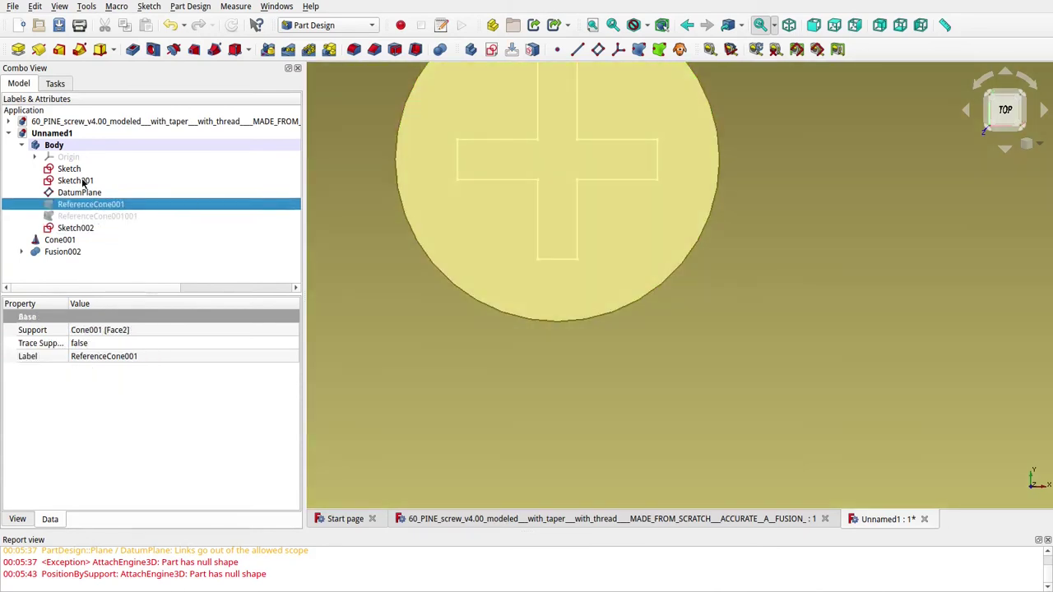
pyautogui.click(82, 181)
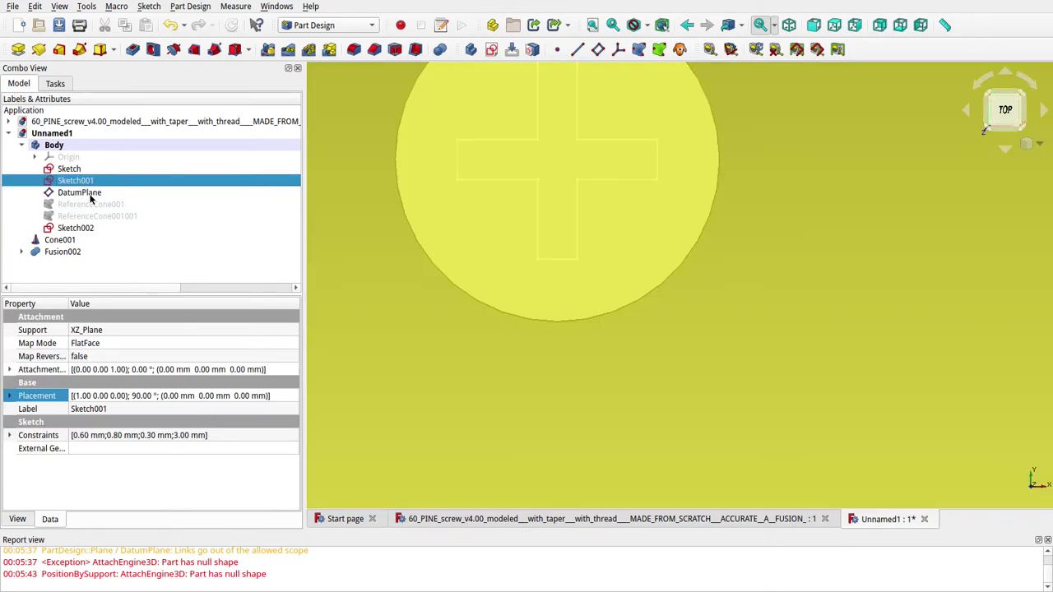
pyautogui.click(91, 193)
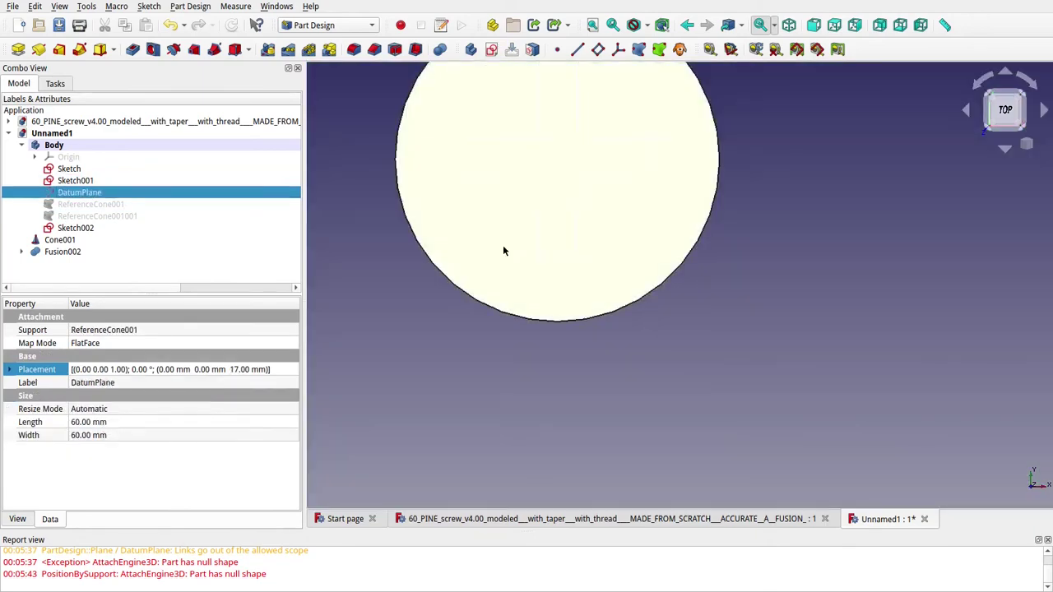
# Create a datum plane attached in Plane face mode to the screw head's top face, using a dependent copy of the reference.
pyautogui.moveTo(517, 318); pyautogui.dragTo(658, 249, button='middle')
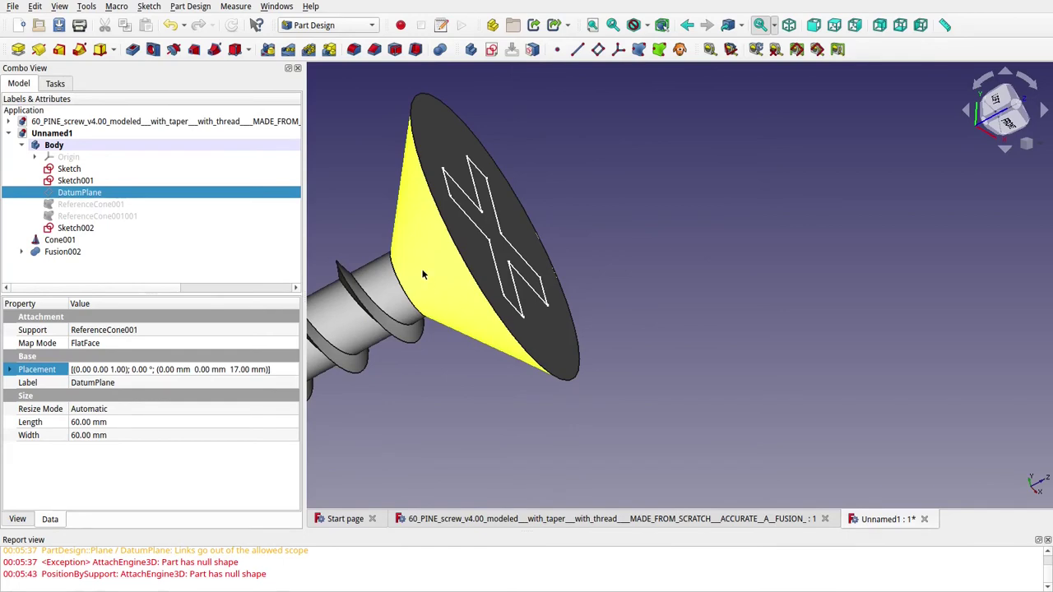
pyautogui.moveTo(461, 280); pyautogui.dragTo(341, 166, button='middle')
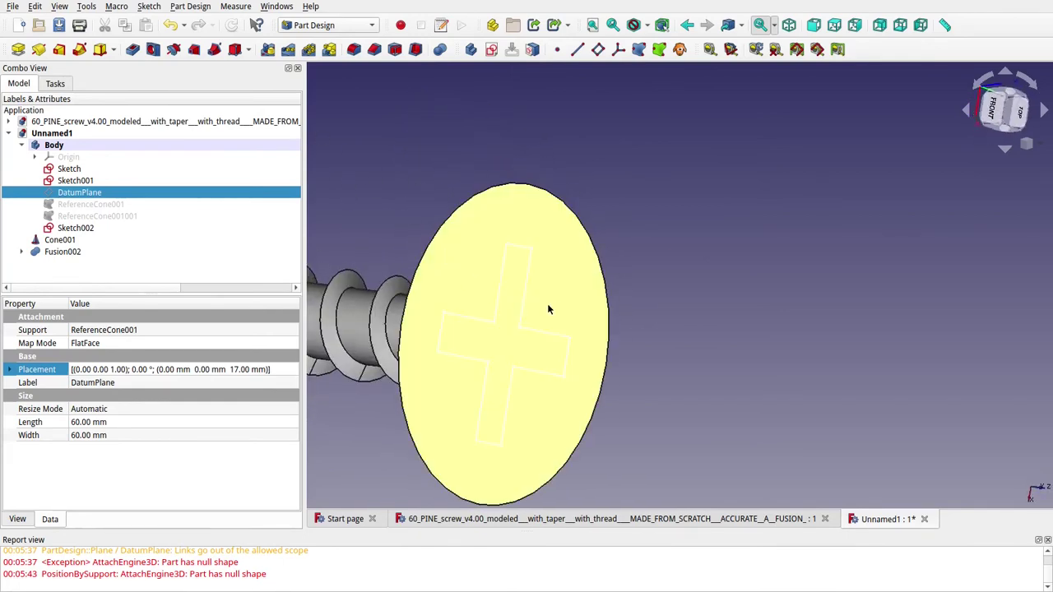
pyautogui.press('1')
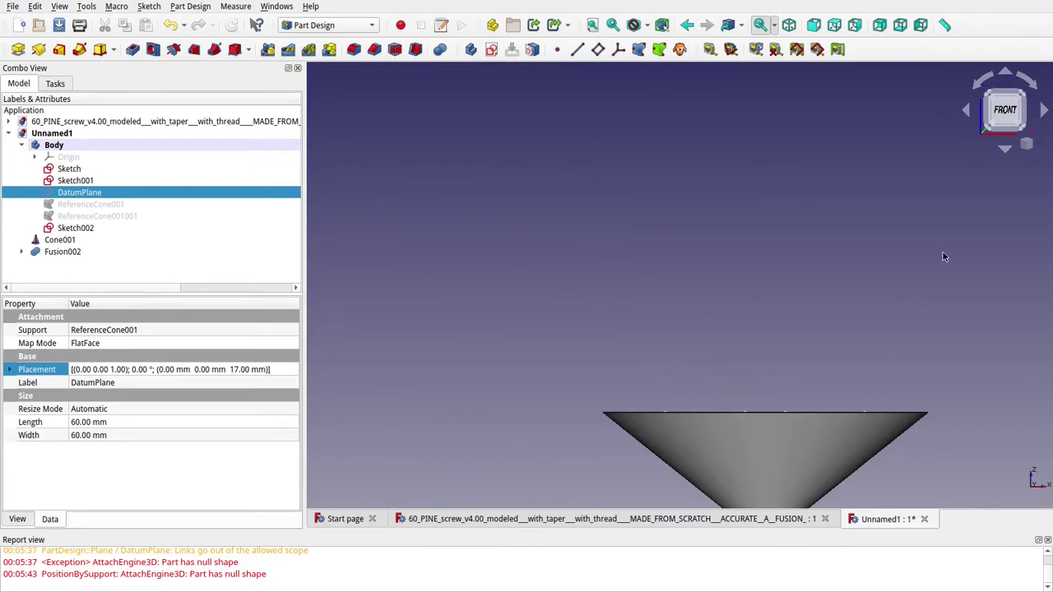
pyautogui.click(1004, 149)
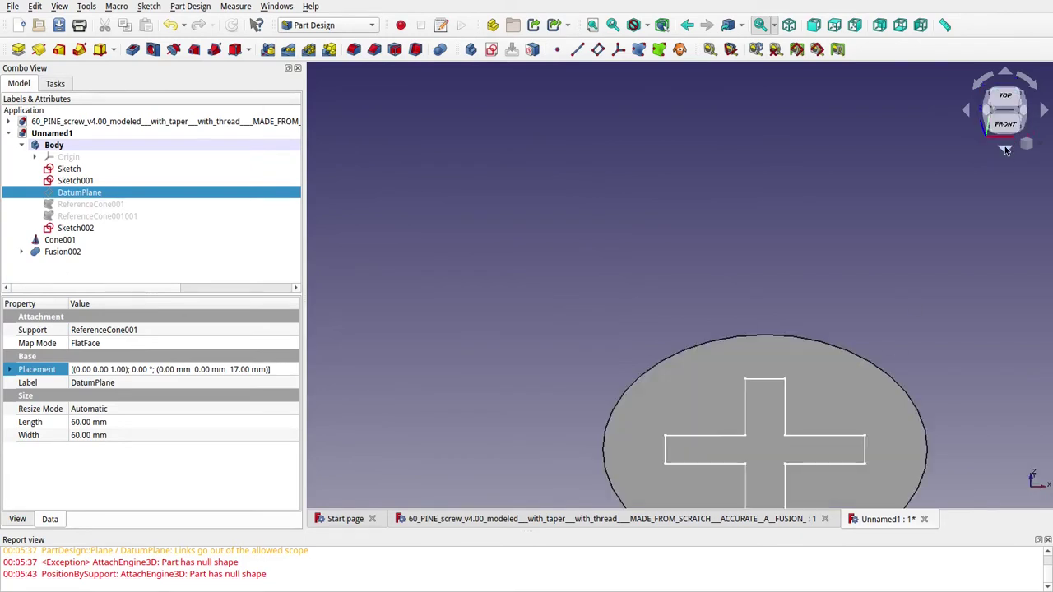
pyautogui.click(1004, 149)
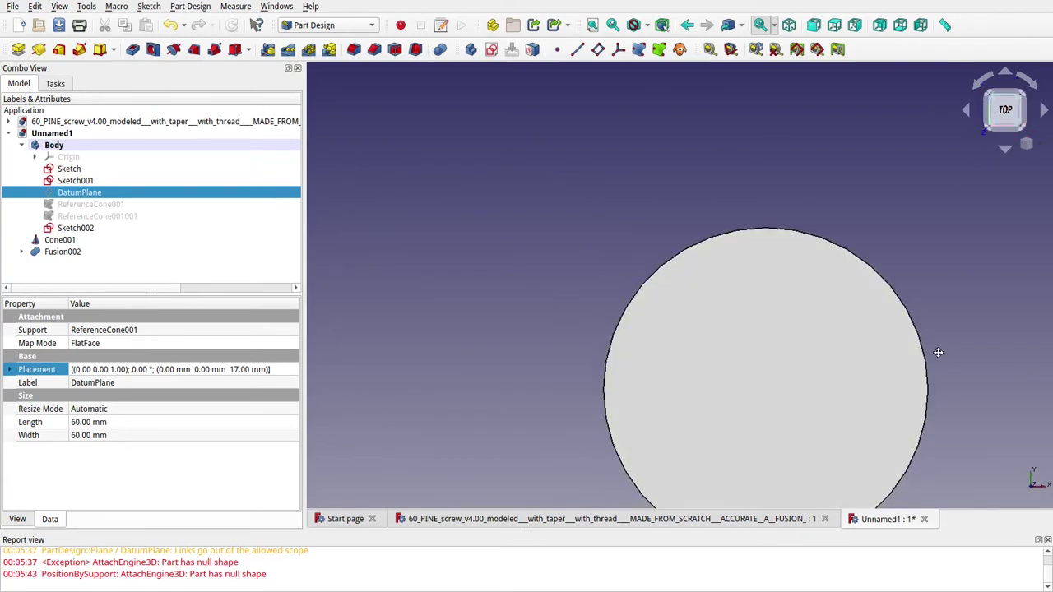
pyautogui.moveTo(937, 353); pyautogui.dragTo(773, 226, button='middle')
pyautogui.click(598, 305)
pyautogui.click(611, 298)
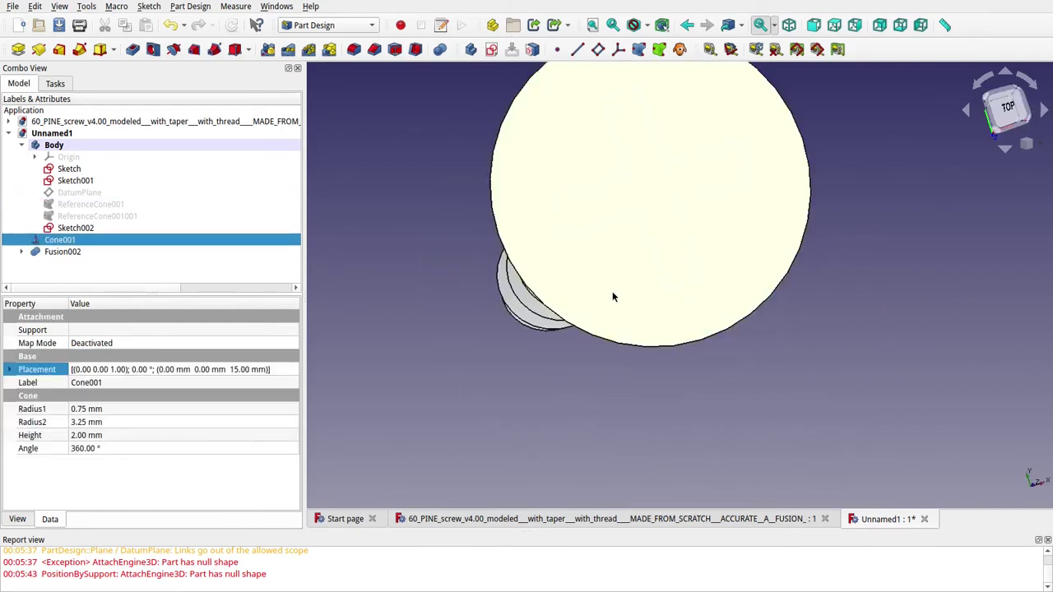
pyautogui.click(598, 49)
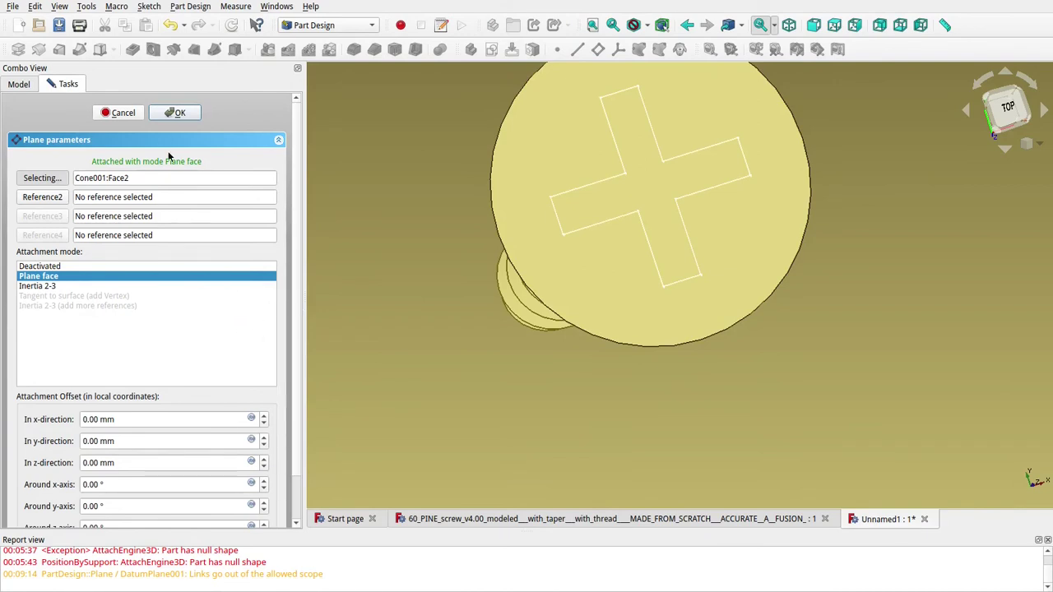
pyautogui.click(173, 114)
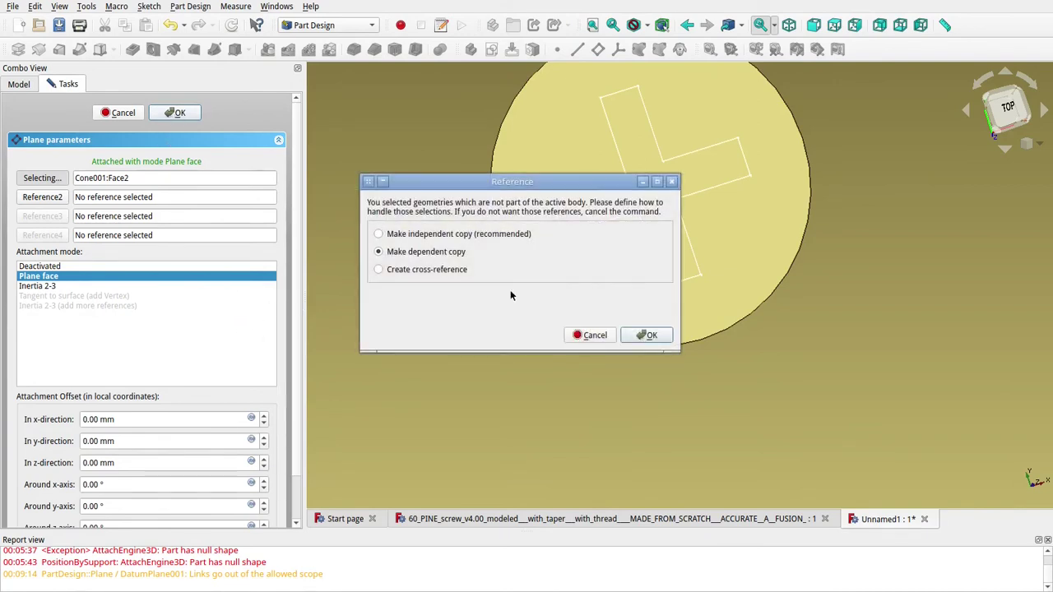
pyautogui.click(646, 335)
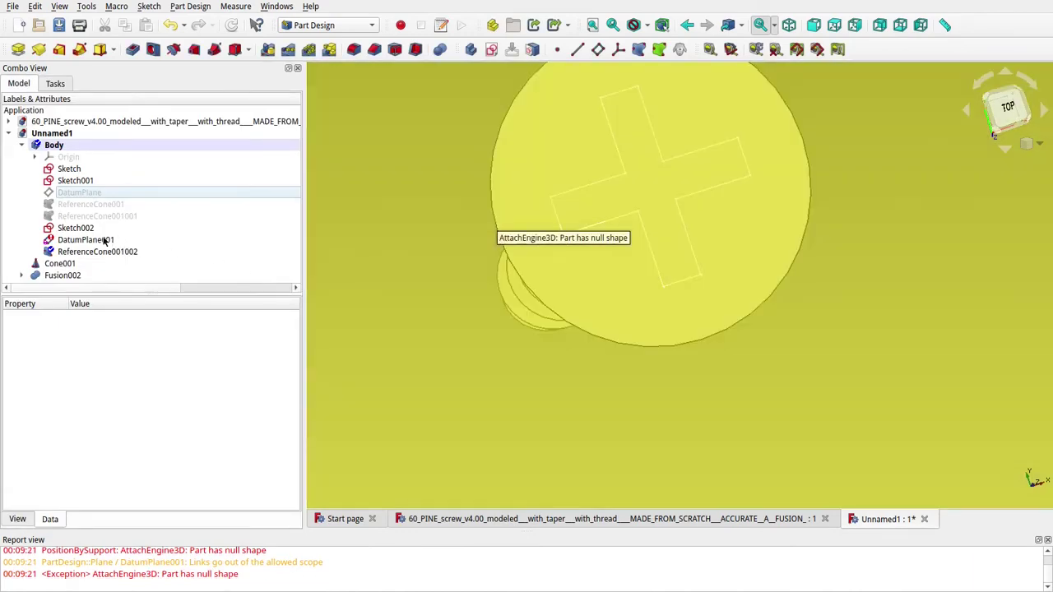
# Set the Z translation of DatumPlane001 to 15 mm in its placement.
pyautogui.click(101, 240)
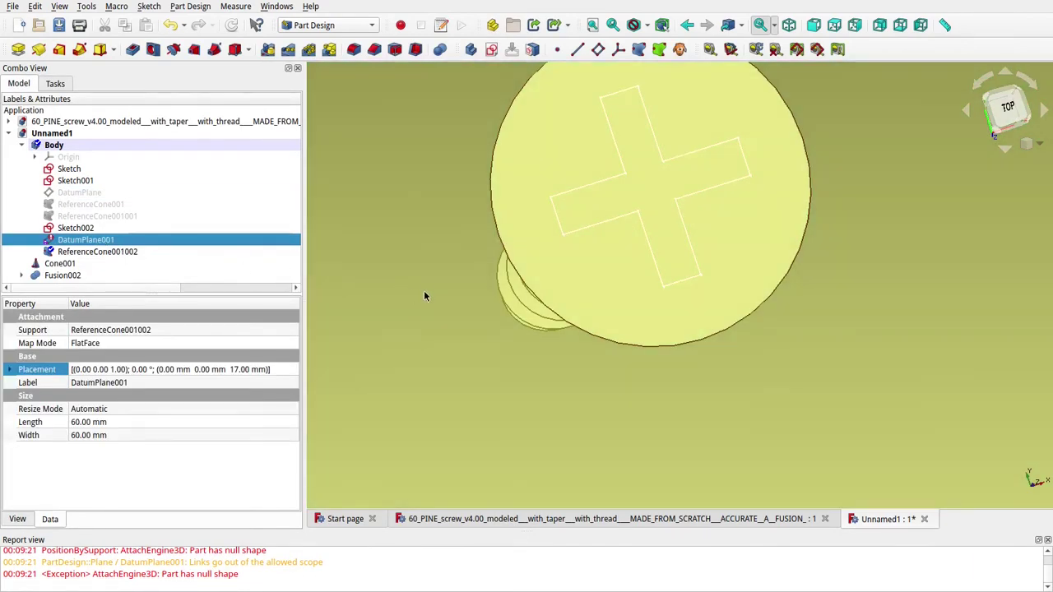
pyautogui.moveTo(425, 293); pyautogui.dragTo(603, 306, button='middle')
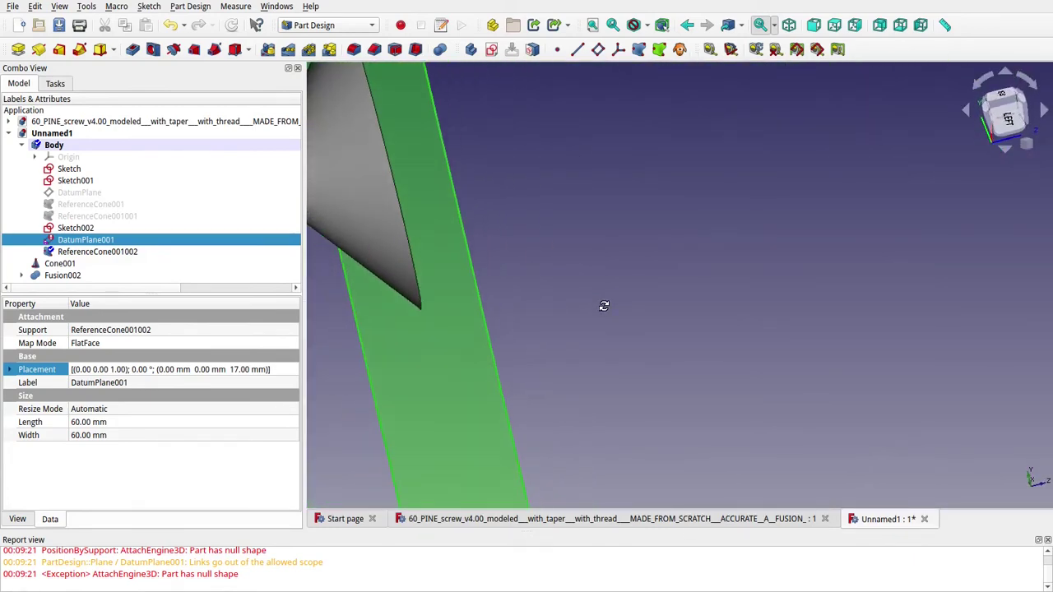
pyautogui.click(289, 371)
pyautogui.click(294, 370)
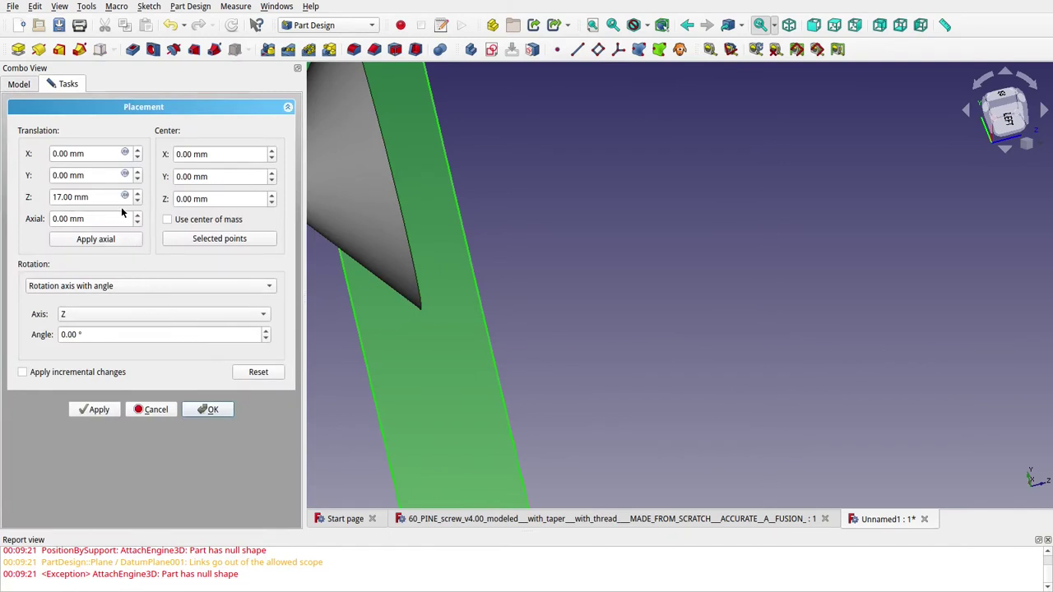
pyautogui.click(138, 202)
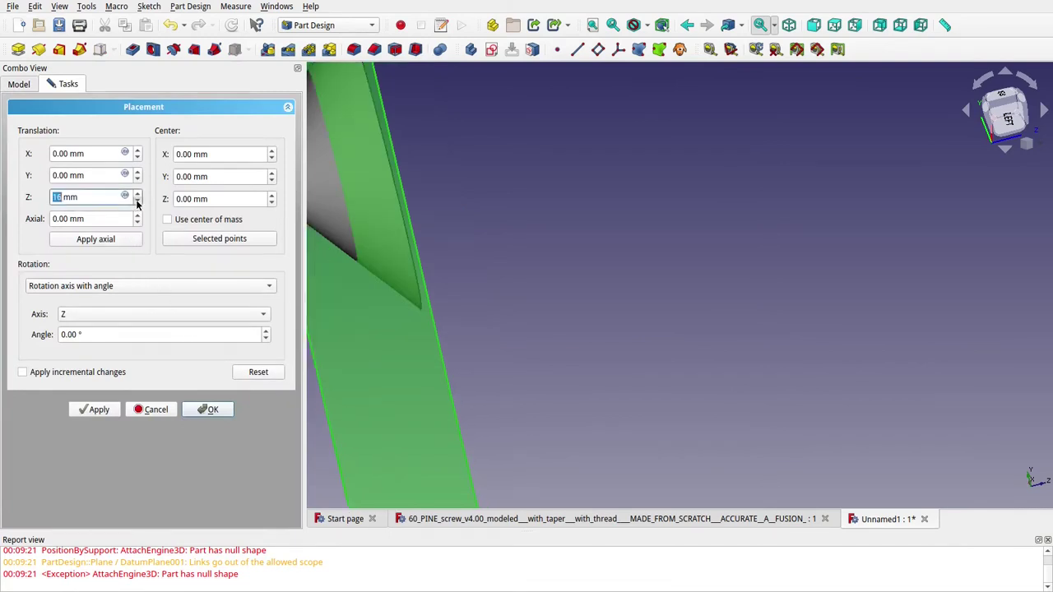
pyautogui.click(137, 202)
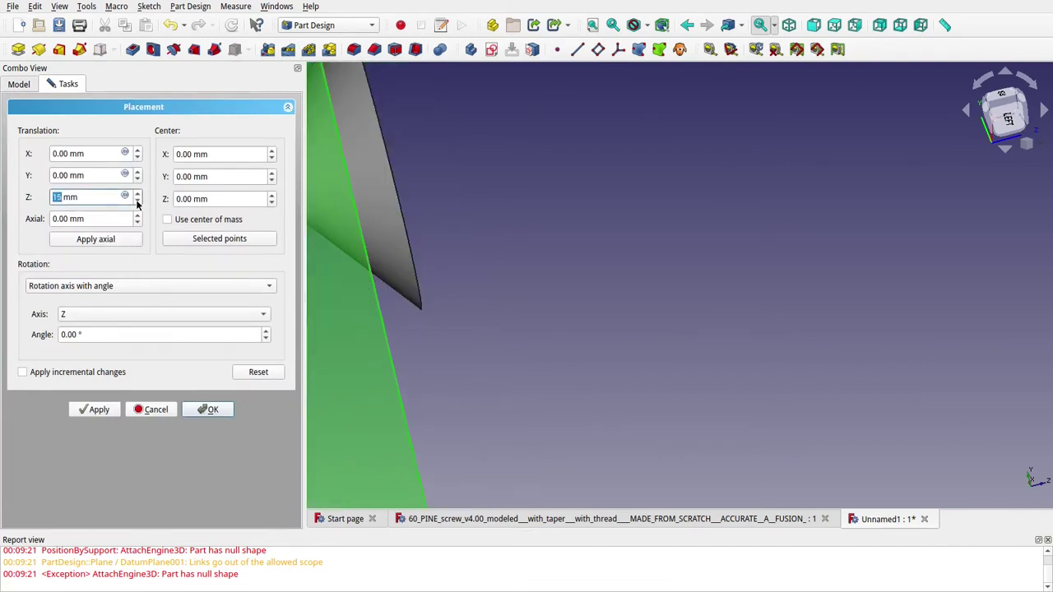
pyautogui.click(97, 409)
pyautogui.click(208, 409)
# Examine the position of the moved datum plane relative to the screw head in an upright rear view.
pyautogui.moveTo(457, 377)
pyautogui.mouseDown(button='middle')
pyautogui.moveTo(402, 380)
pyautogui.moveTo(441, 357)
pyautogui.moveTo(442, 374)
pyautogui.mouseUp(button='middle')
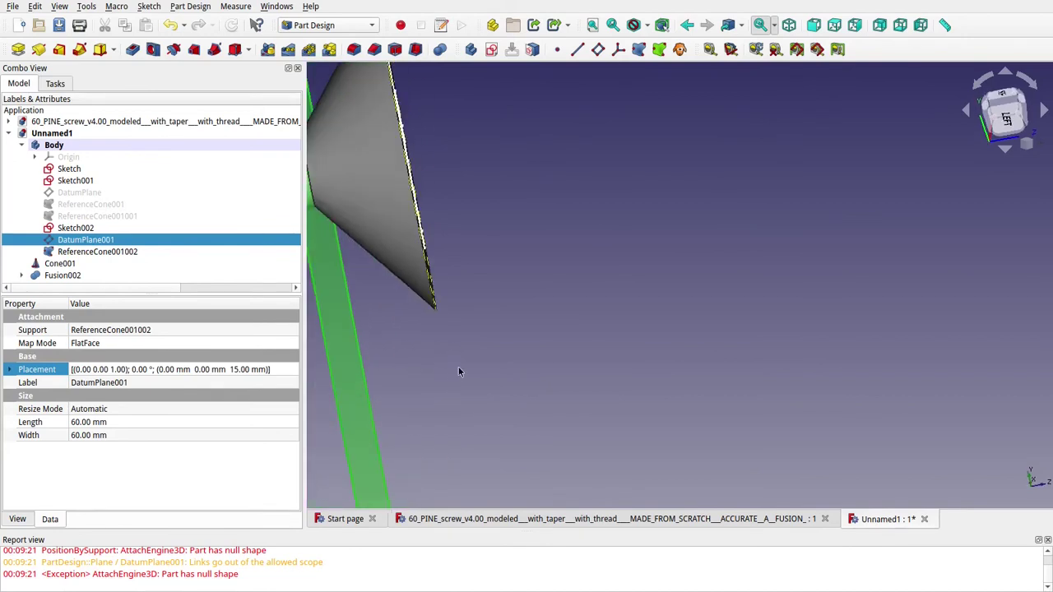
pyautogui.moveTo(436, 317); pyautogui.dragTo(437, 325, button='middle')
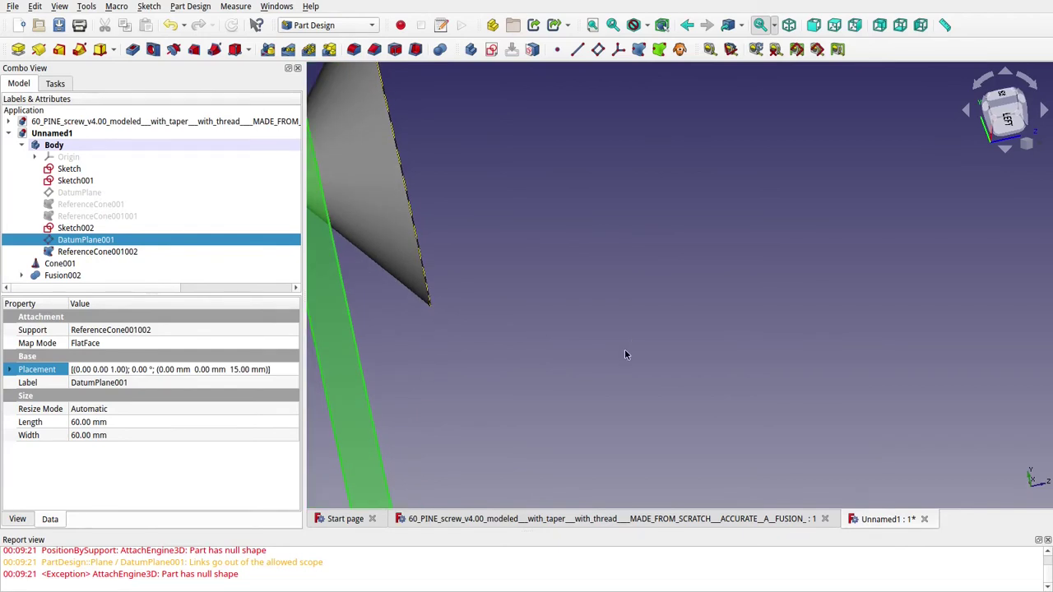
pyautogui.press('4')
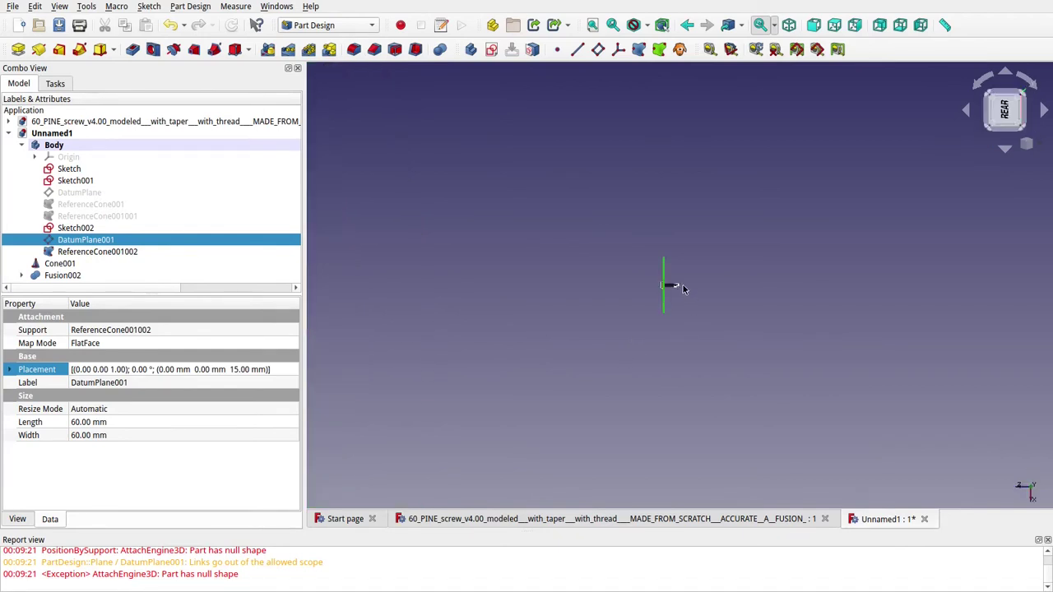
pyautogui.click(1037, 87)
pyautogui.click(1037, 88)
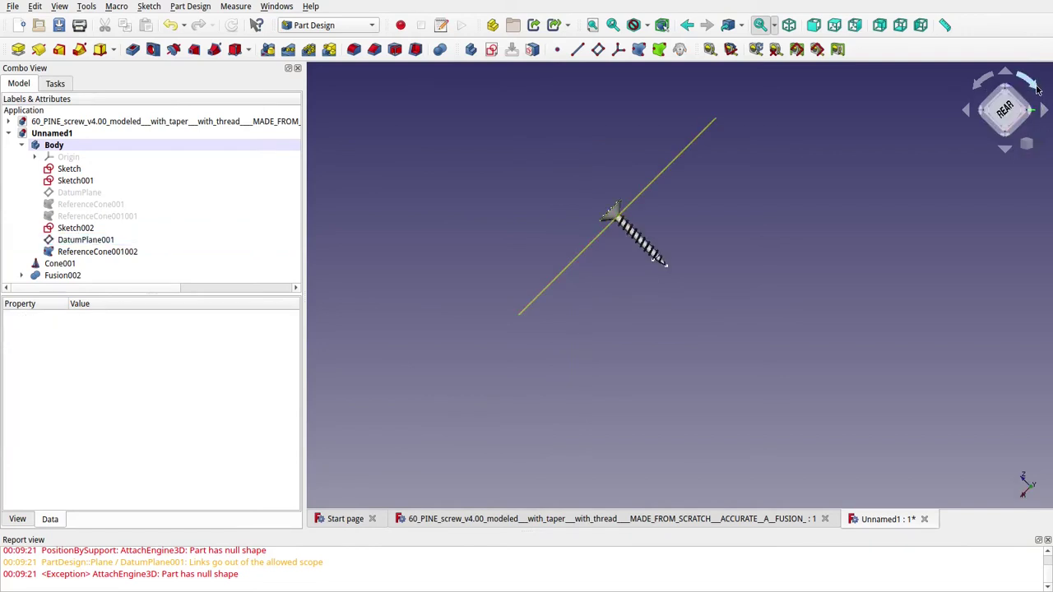
pyautogui.click(1037, 88)
pyautogui.scroll(8, 656, 178)
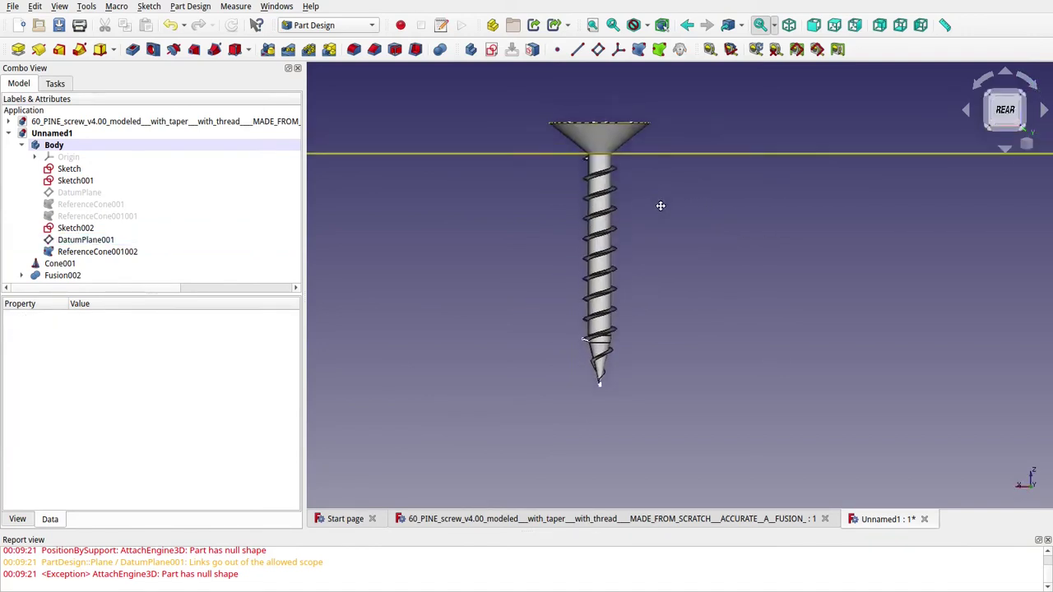
pyautogui.scroll(3, 634, 249)
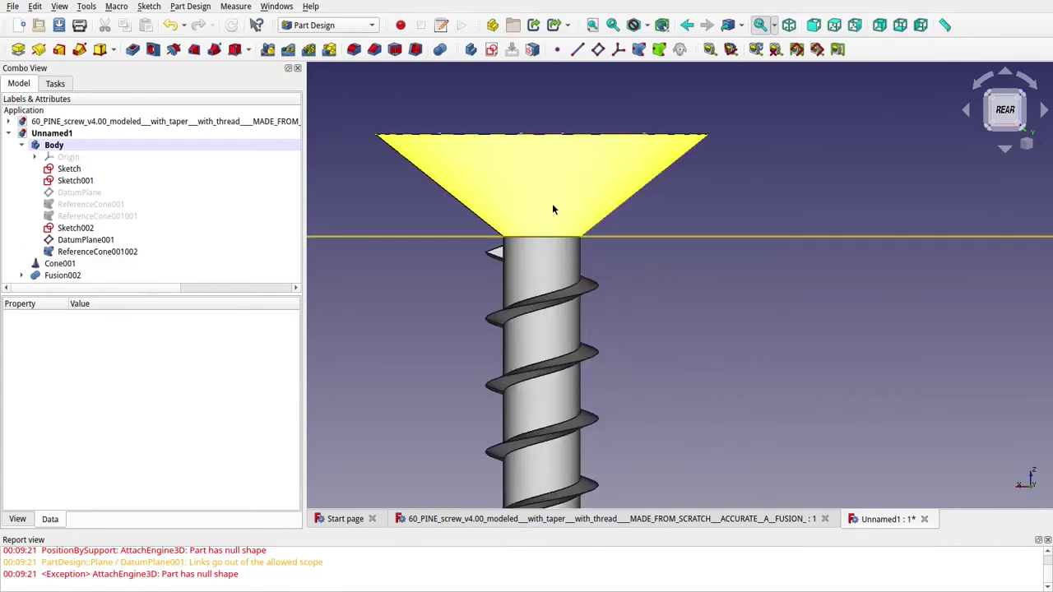
# Set the Z translation of DatumPlane001 to 15.5 mm in its placement.
pyautogui.click(409, 237)
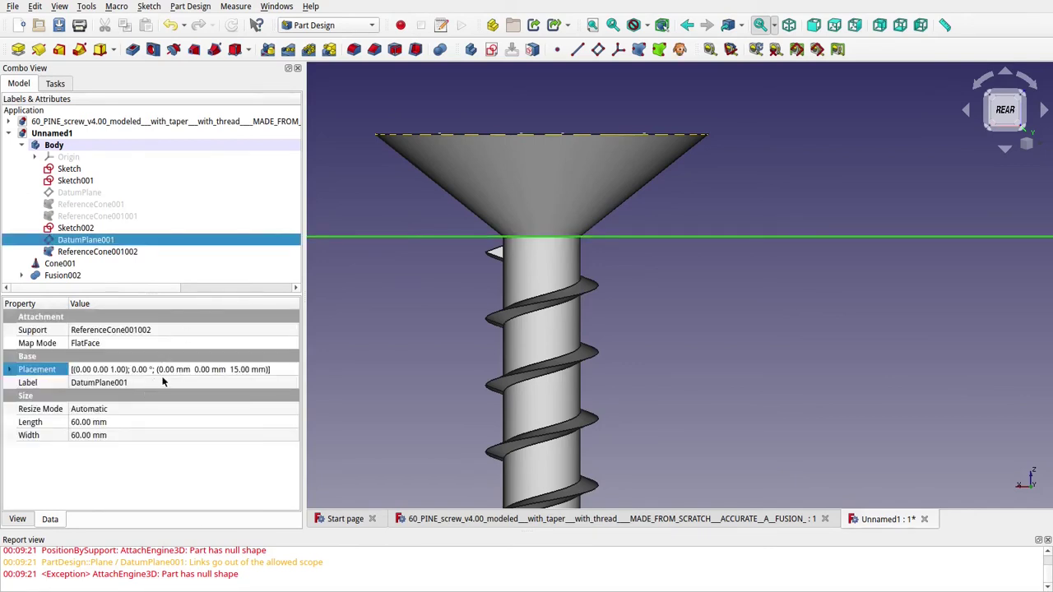
pyautogui.click(243, 370)
pyautogui.click(291, 370)
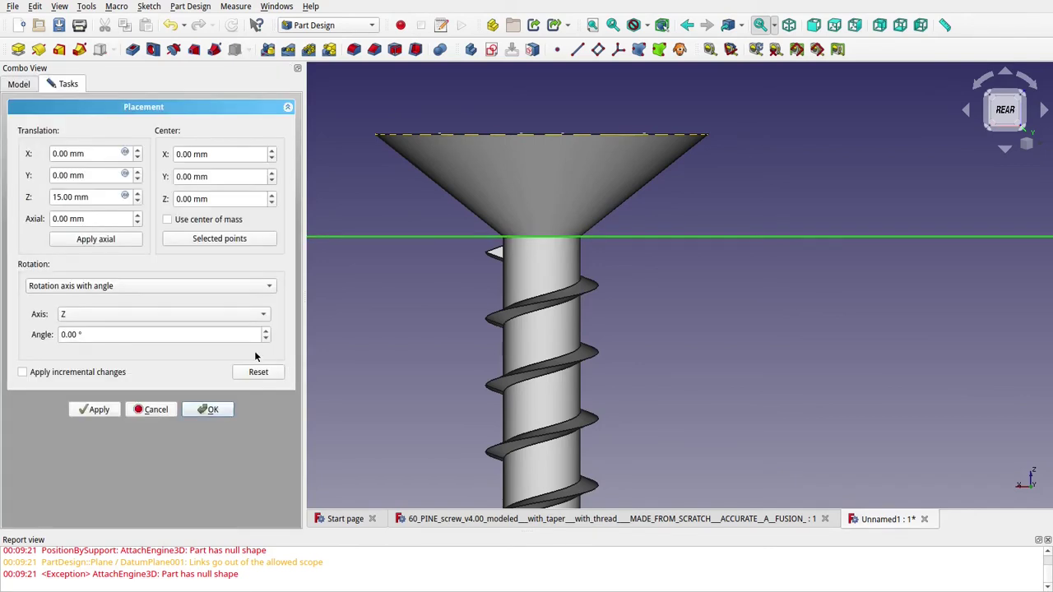
pyautogui.click(74, 197)
pyautogui.write('5')
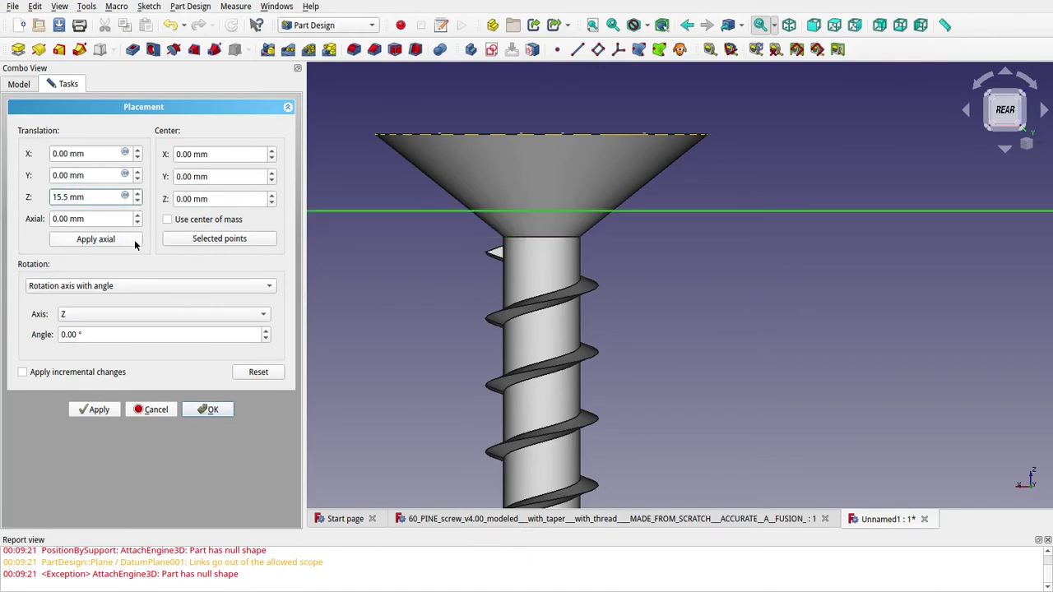
pyautogui.click(97, 410)
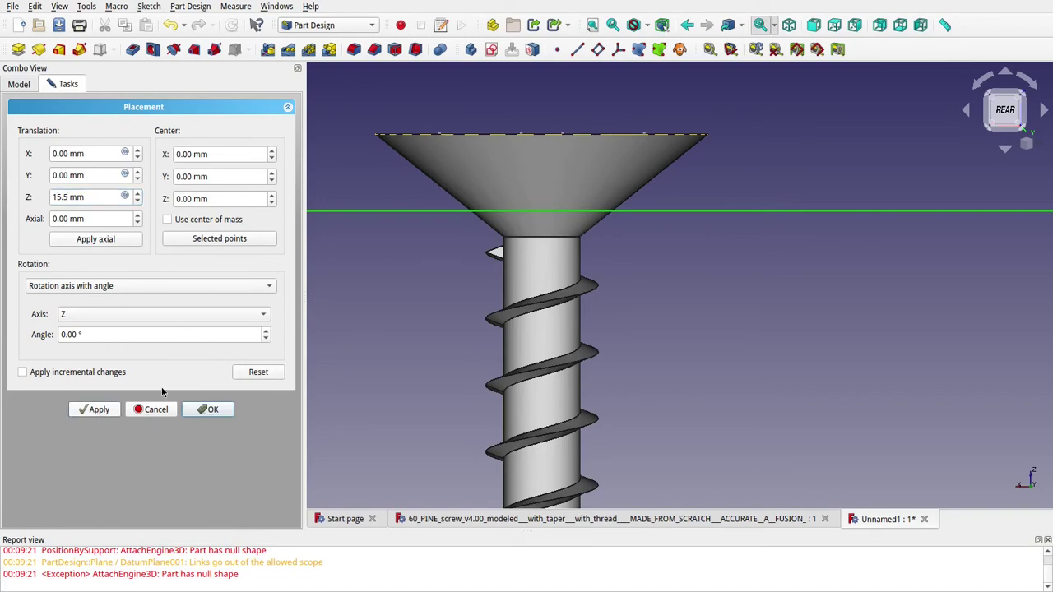
pyautogui.click(208, 409)
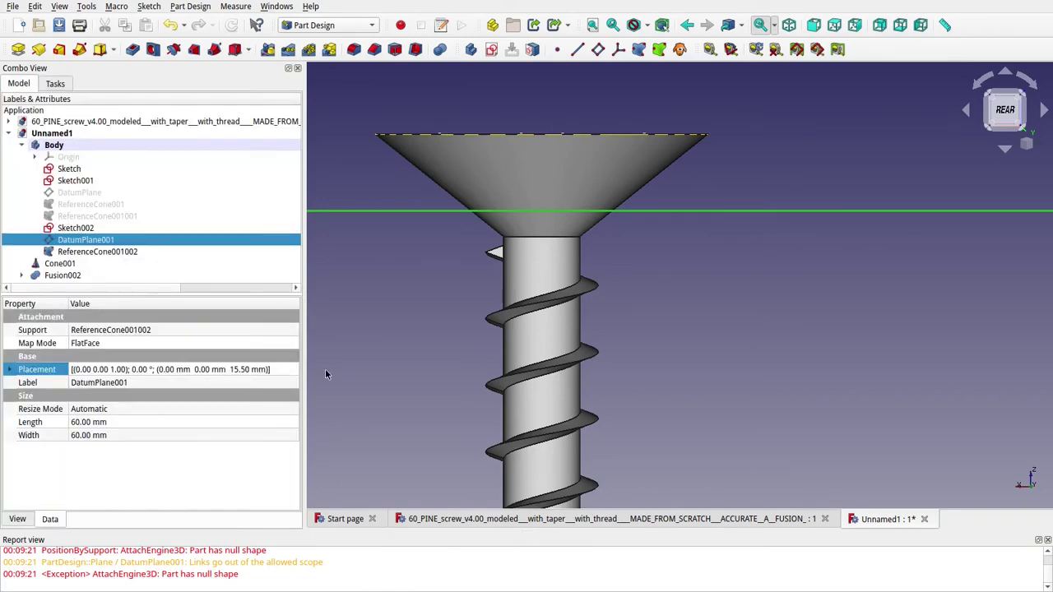
# Hide the screw head Cone001, the cross sketch Sketch002 and ReferenceCone001002, keeping DatumPlane001 visible.
pyautogui.moveTo(669, 237)
pyautogui.mouseDown(button='middle')
pyautogui.moveTo(676, 287)
pyautogui.moveTo(680, 252)
pyautogui.mouseUp(button='middle')
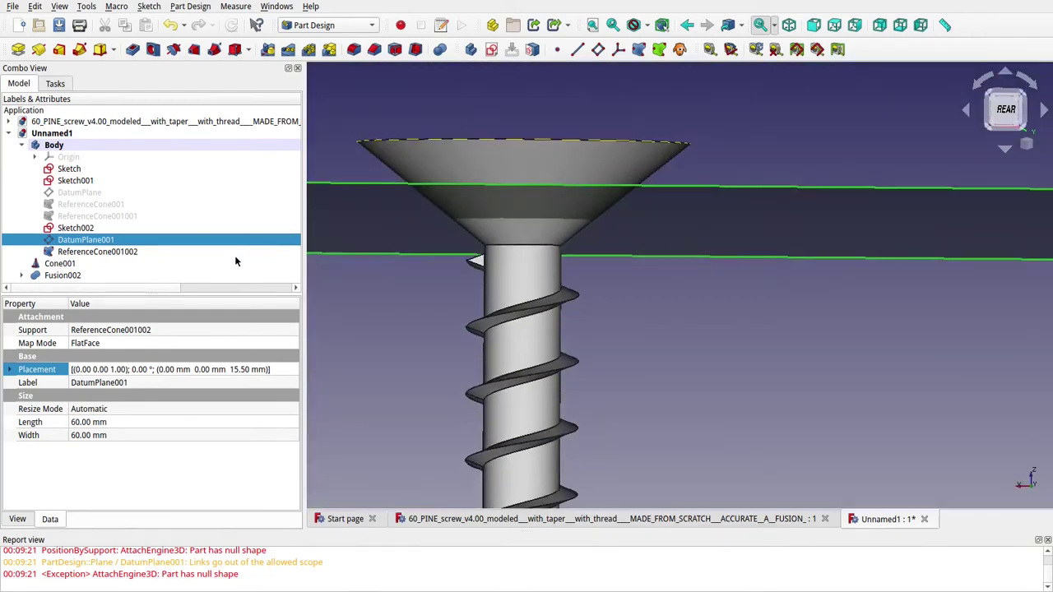
pyautogui.click(64, 264)
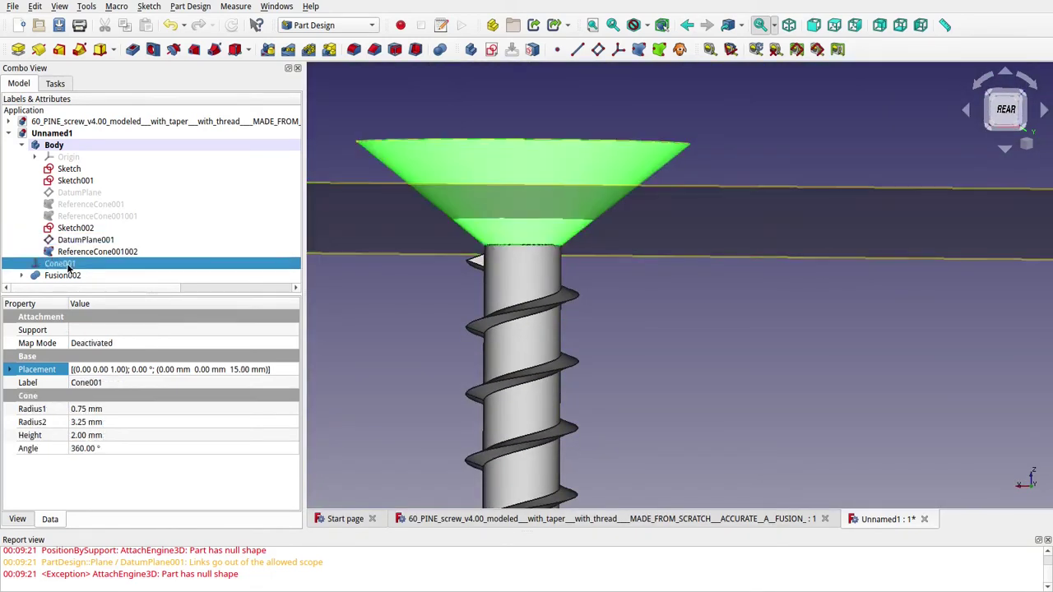
pyautogui.press('space')
pyautogui.moveTo(574, 260); pyautogui.dragTo(574, 271, button='middle')
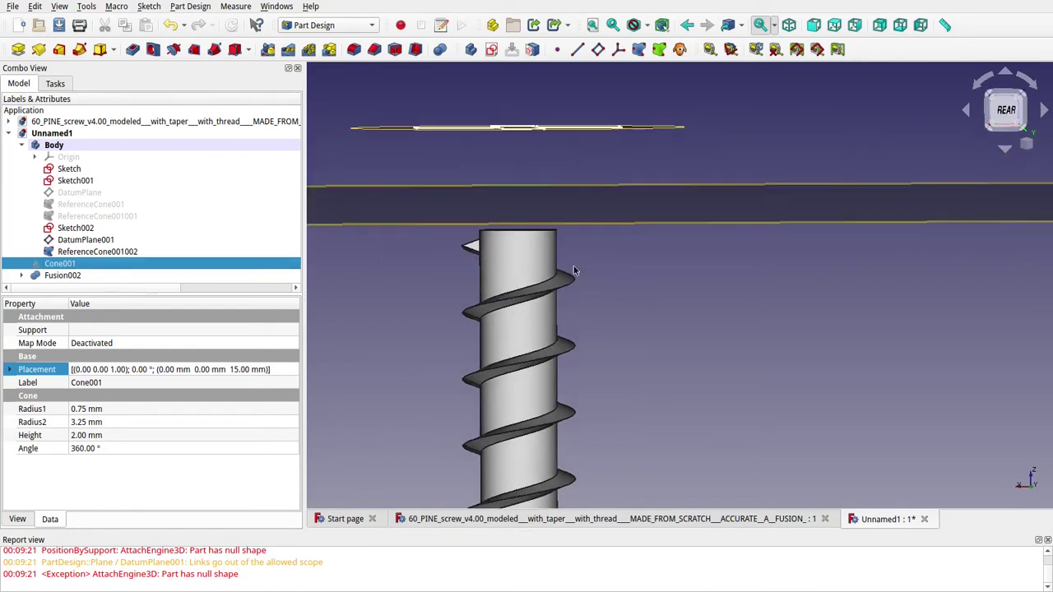
pyautogui.click(74, 228)
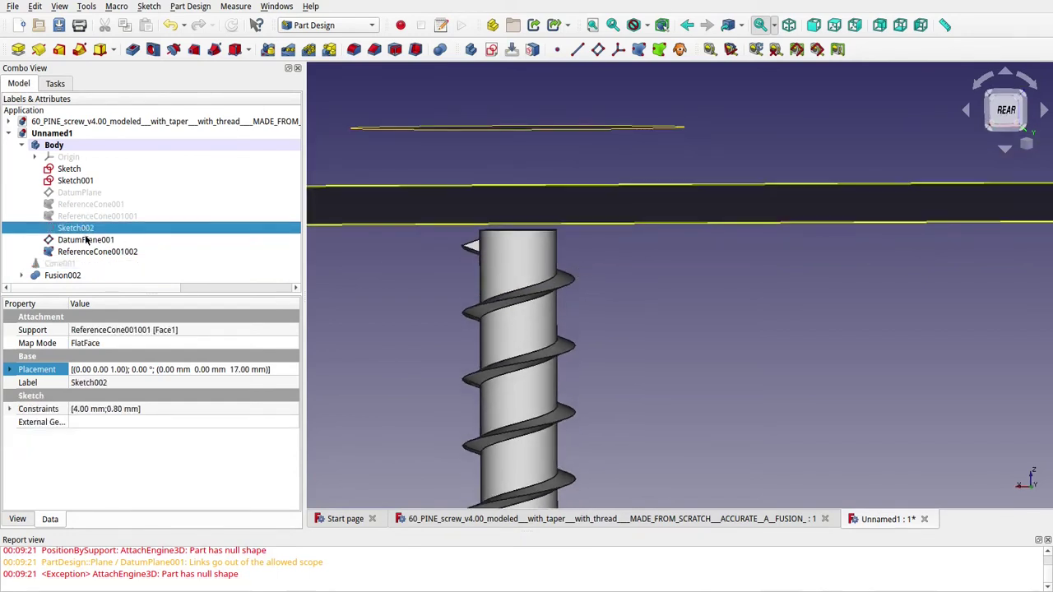
pyautogui.click(85, 239)
pyautogui.press('space')
pyautogui.press('space')
pyautogui.click(86, 252)
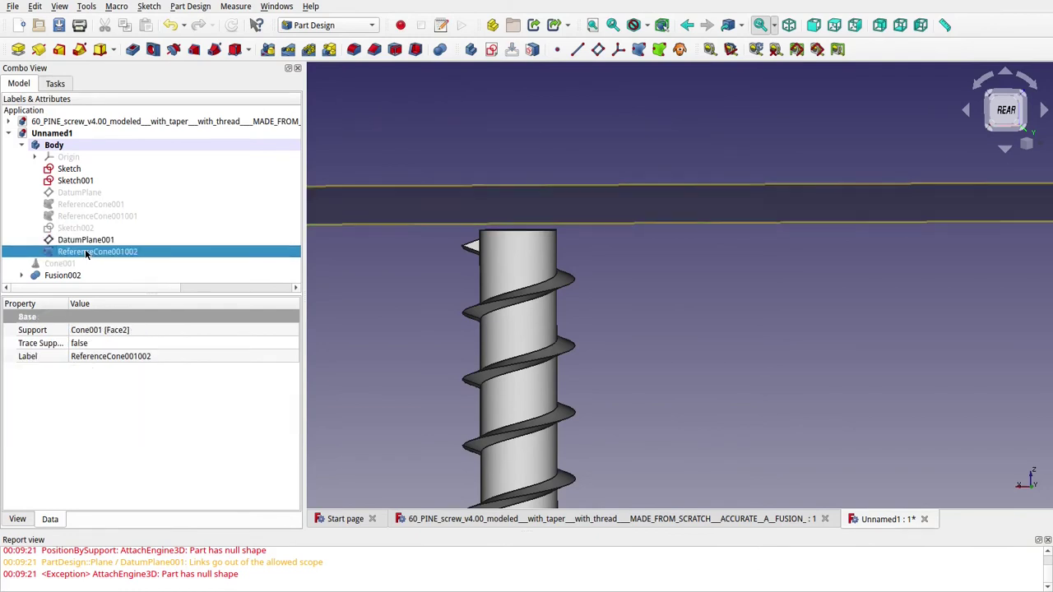
# Try starting a new sketch on the XY base plane in a top view, and close it empty.
pyautogui.moveTo(488, 217); pyautogui.dragTo(511, 231, button='middle')
pyautogui.middleClick(498, 205)
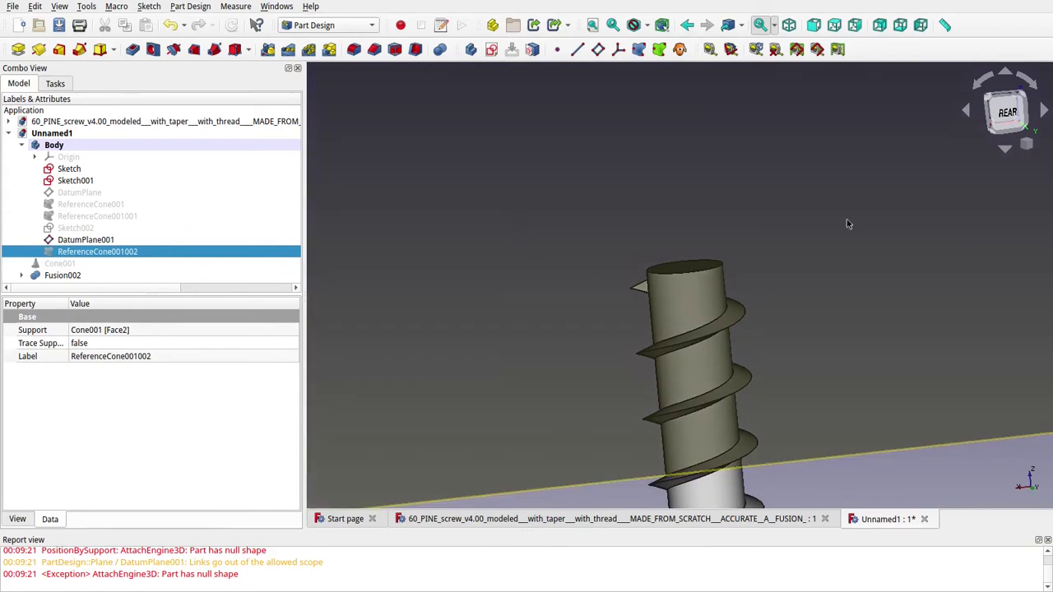
pyautogui.click(1002, 114)
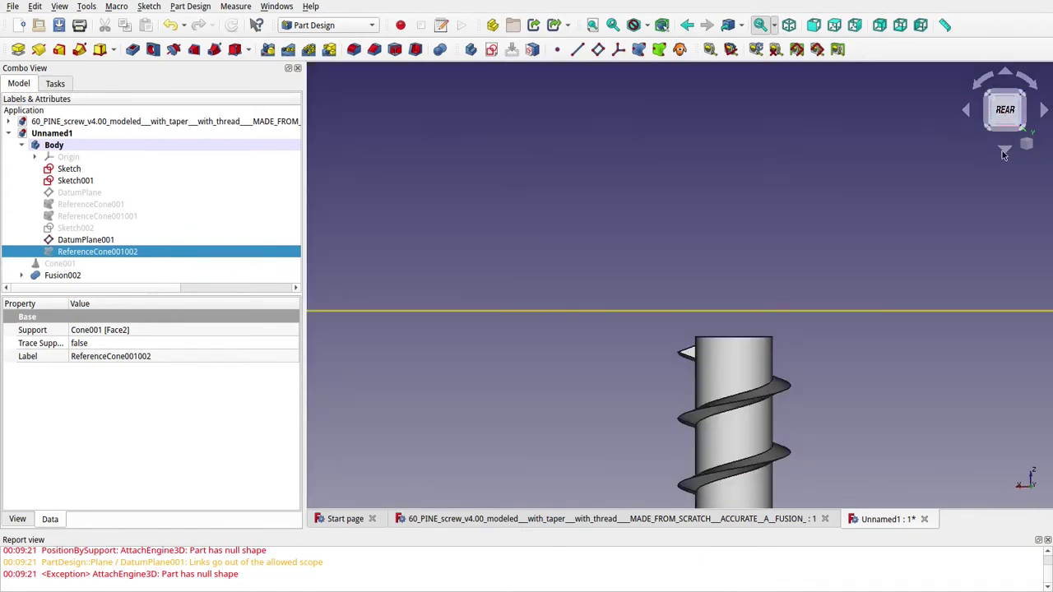
pyautogui.click(1004, 149)
pyautogui.click(1002, 152)
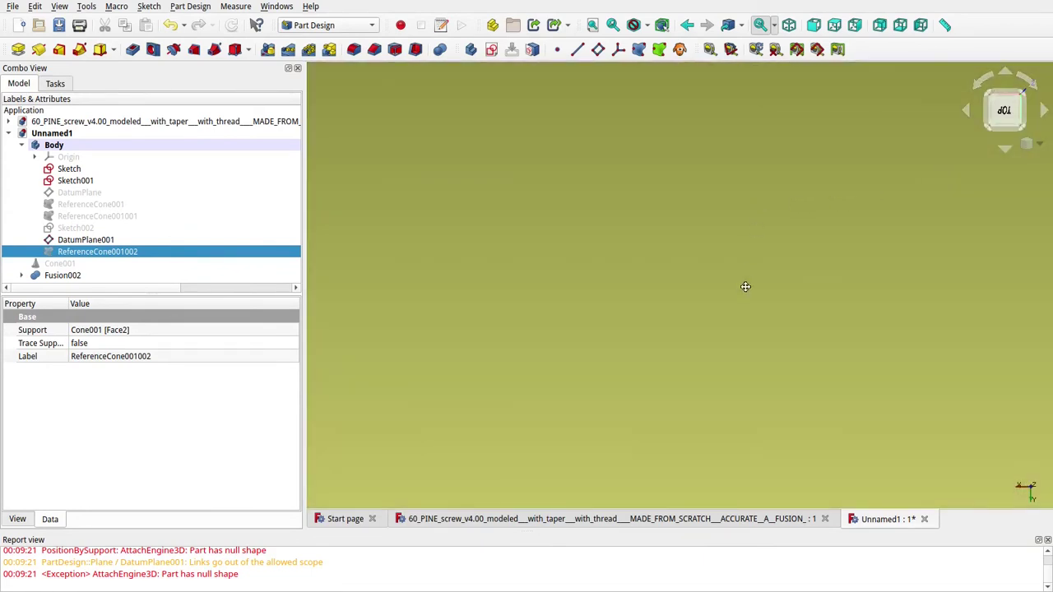
pyautogui.moveTo(745, 286); pyautogui.dragTo(627, 381, button='middle')
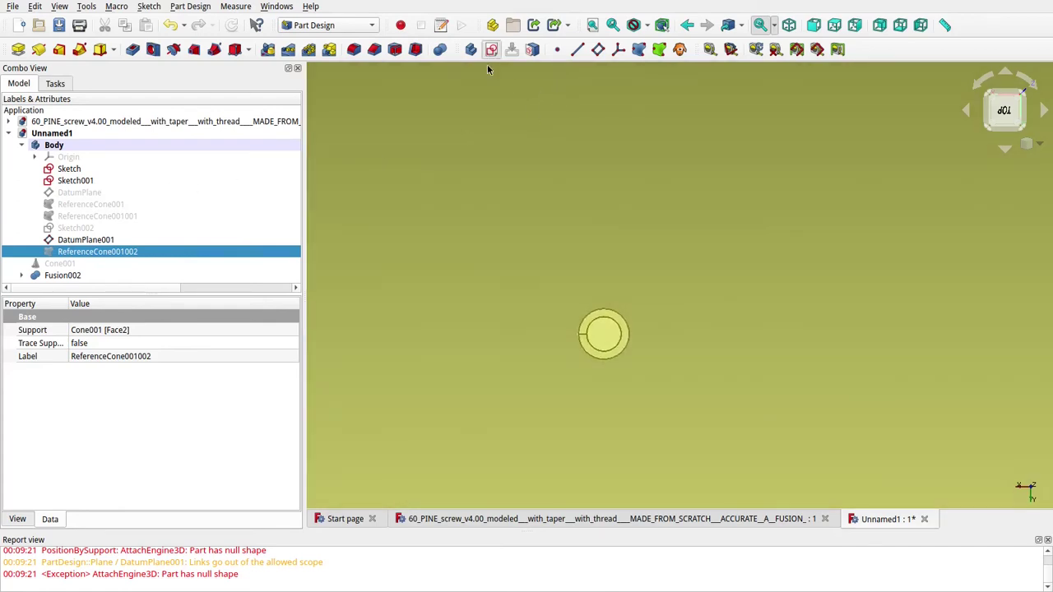
pyautogui.click(491, 50)
pyautogui.scroll(5, 604, 335)
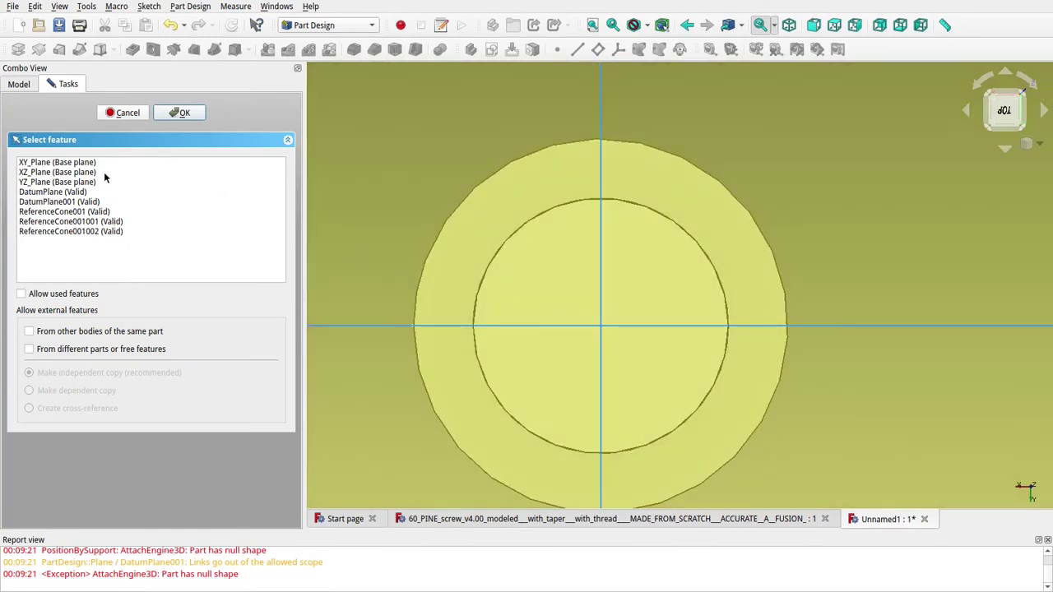
pyautogui.click(59, 173)
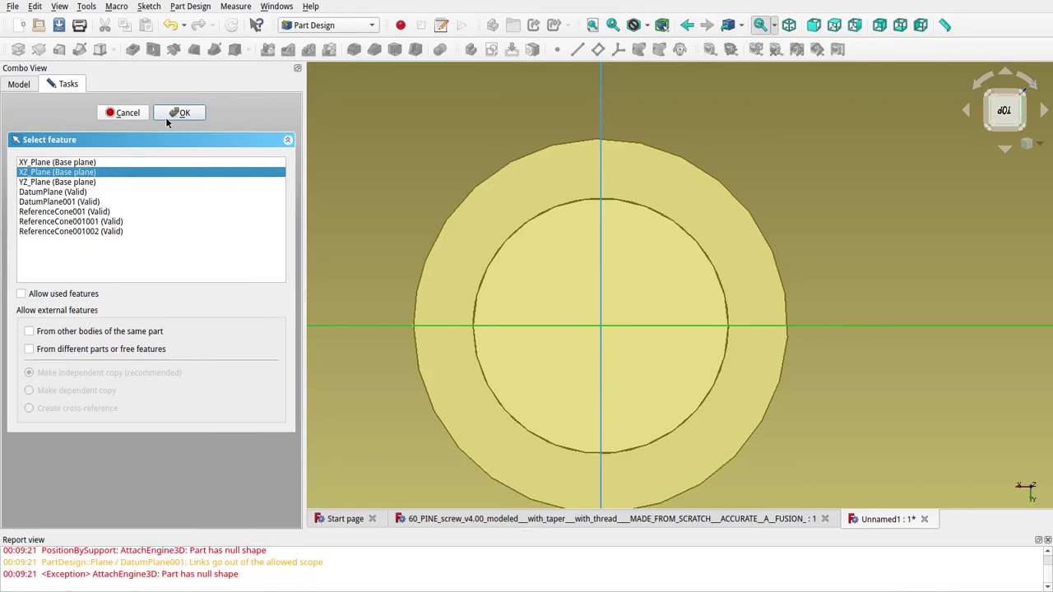
pyautogui.click(56, 163)
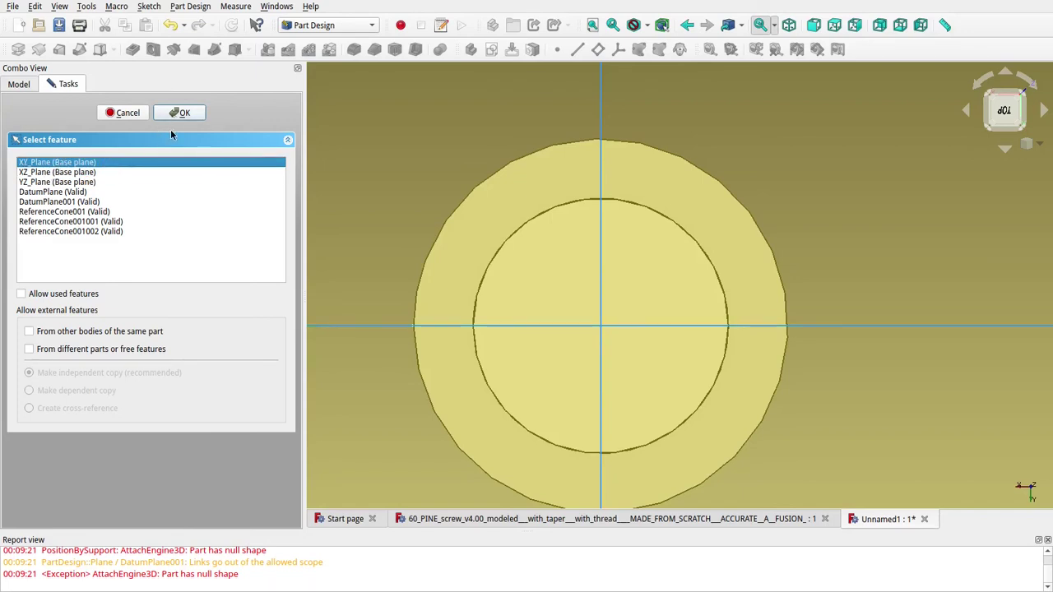
pyautogui.click(187, 113)
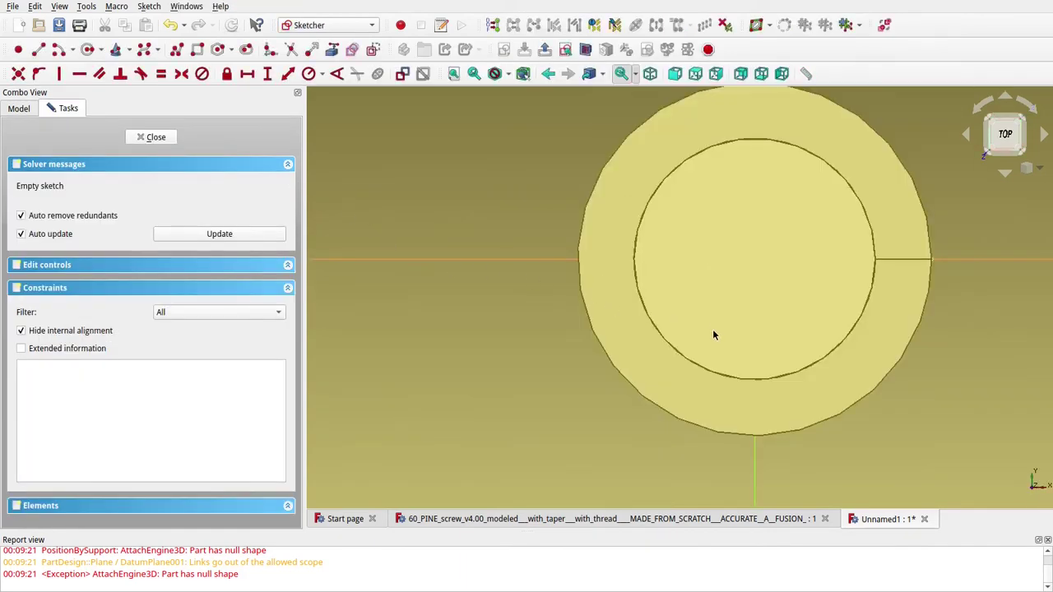
pyautogui.moveTo(714, 334)
pyautogui.mouseDown(button='middle')
pyautogui.moveTo(716, 299)
pyautogui.moveTo(740, 272)
pyautogui.moveTo(721, 318)
pyautogui.moveTo(738, 324)
pyautogui.moveTo(694, 334)
pyautogui.moveTo(691, 320)
pyautogui.moveTo(731, 337)
pyautogui.moveTo(713, 317)
pyautogui.moveTo(778, 325)
pyautogui.moveTo(704, 323)
pyautogui.mouseUp(button='middle')
pyautogui.scroll(-6, 725, 336)
pyautogui.click(150, 136)
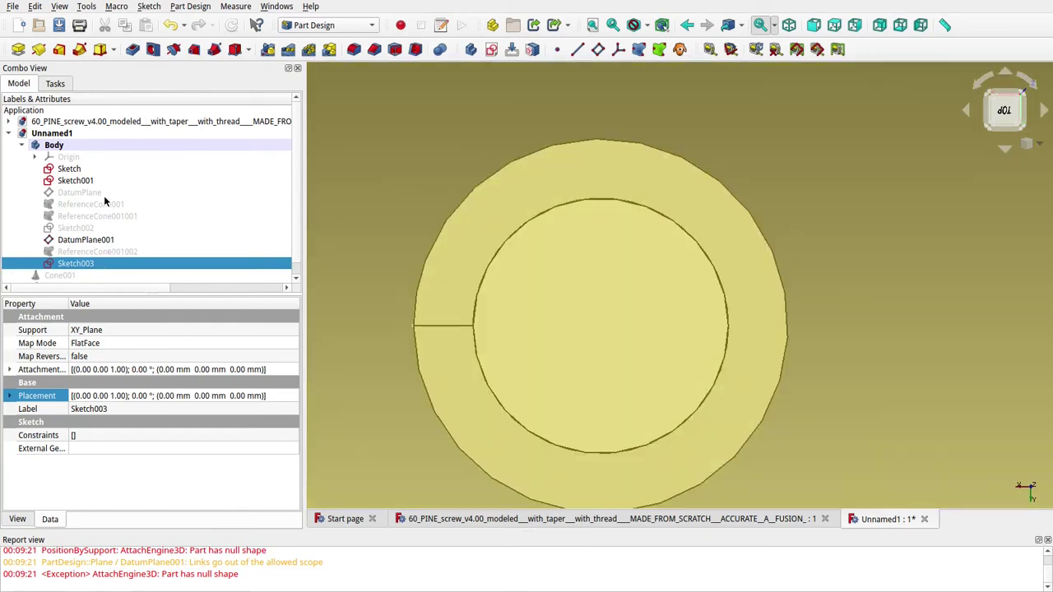
# Look through the model tree, including Fusion002's contents, and inspect the cross-shaped profile in Sketch002.
pyautogui.scroll(-1, 115, 239)
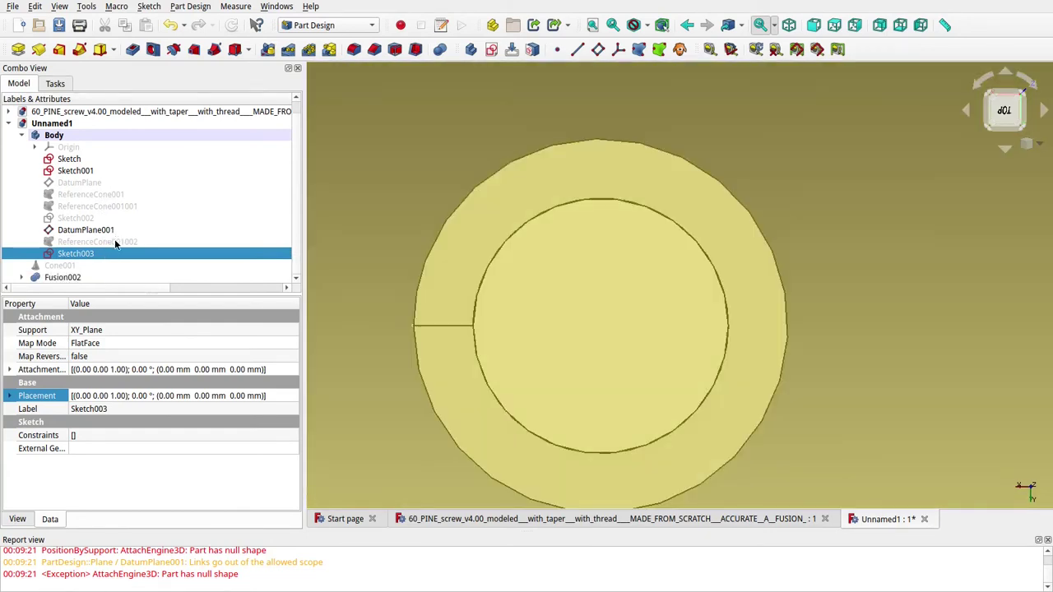
pyautogui.scroll(1, 115, 244)
pyautogui.scroll(-1, 115, 240)
pyautogui.click(24, 277)
pyautogui.scroll(-2, 103, 251)
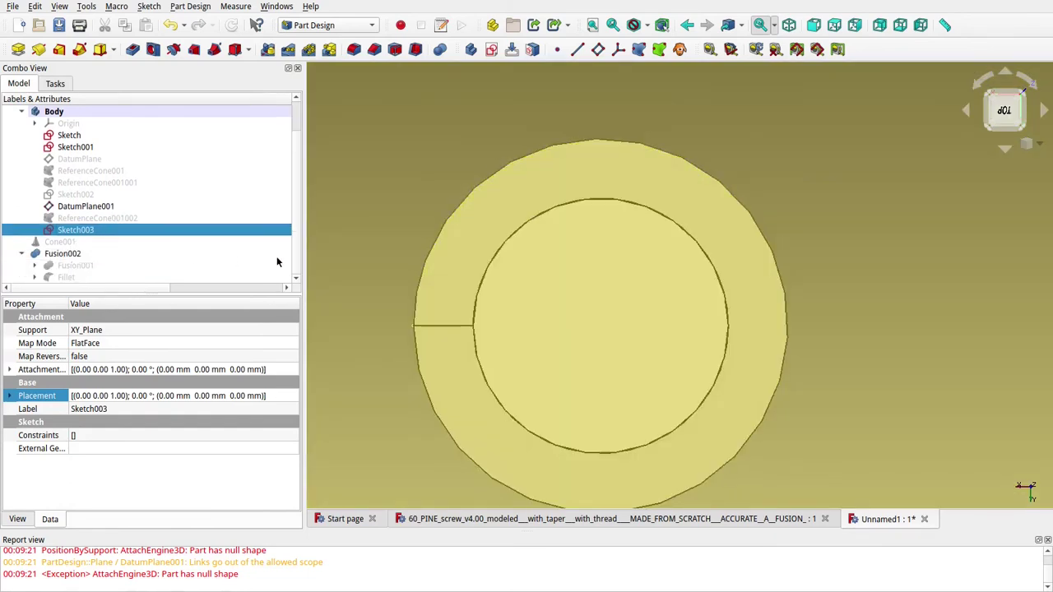
pyautogui.scroll(-4, 339, 256)
pyautogui.scroll(3, 186, 237)
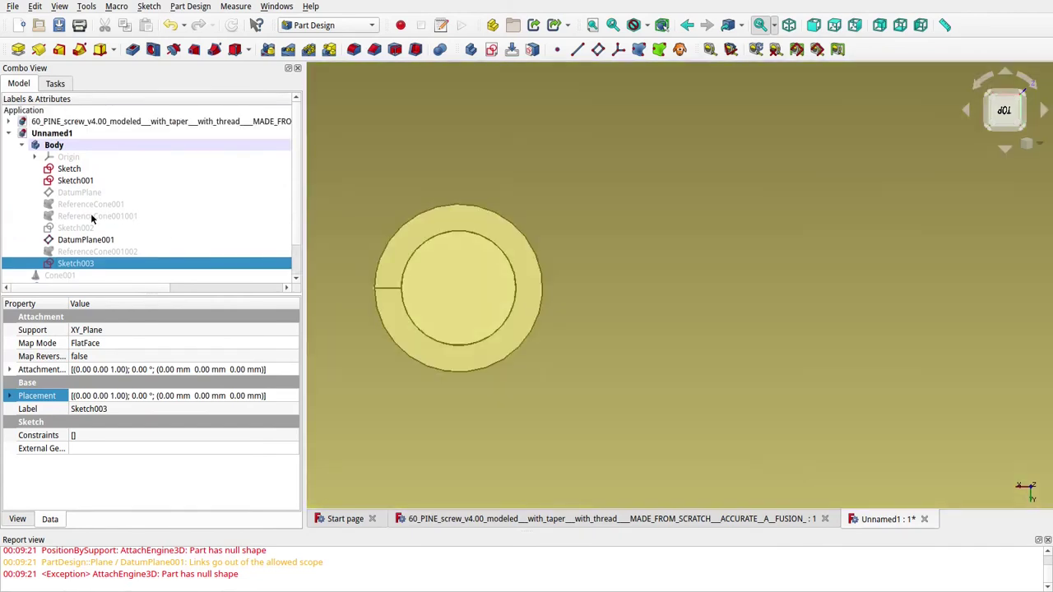
pyautogui.click(72, 229)
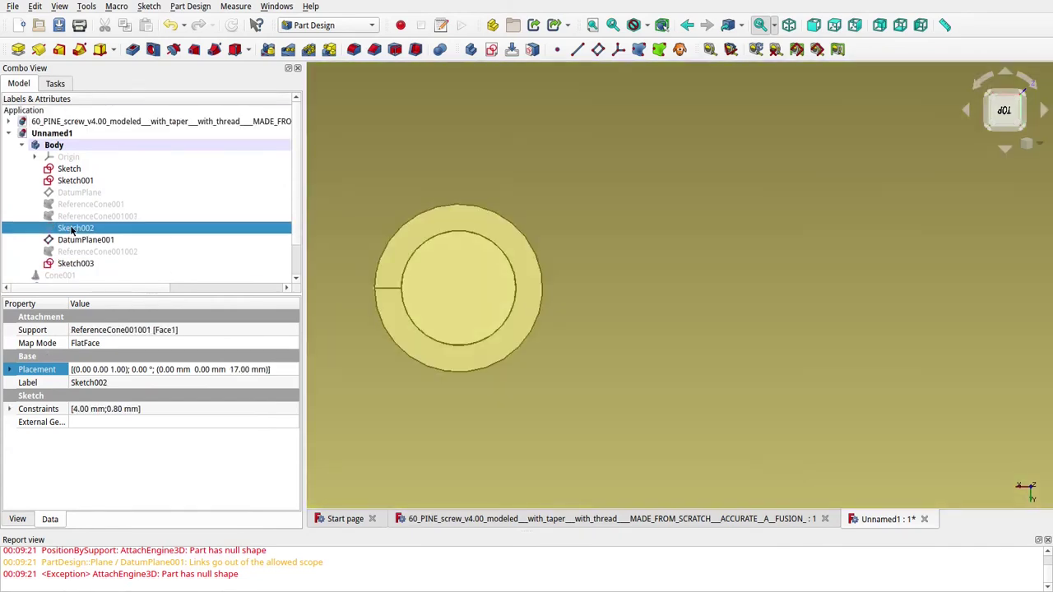
pyautogui.doubleClick(72, 229)
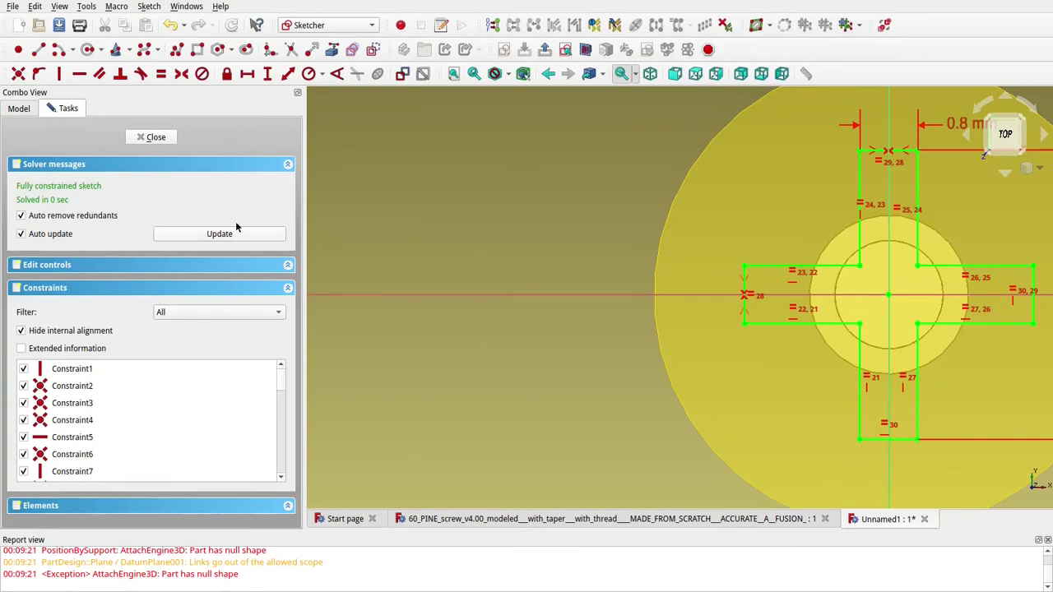
pyautogui.click(155, 138)
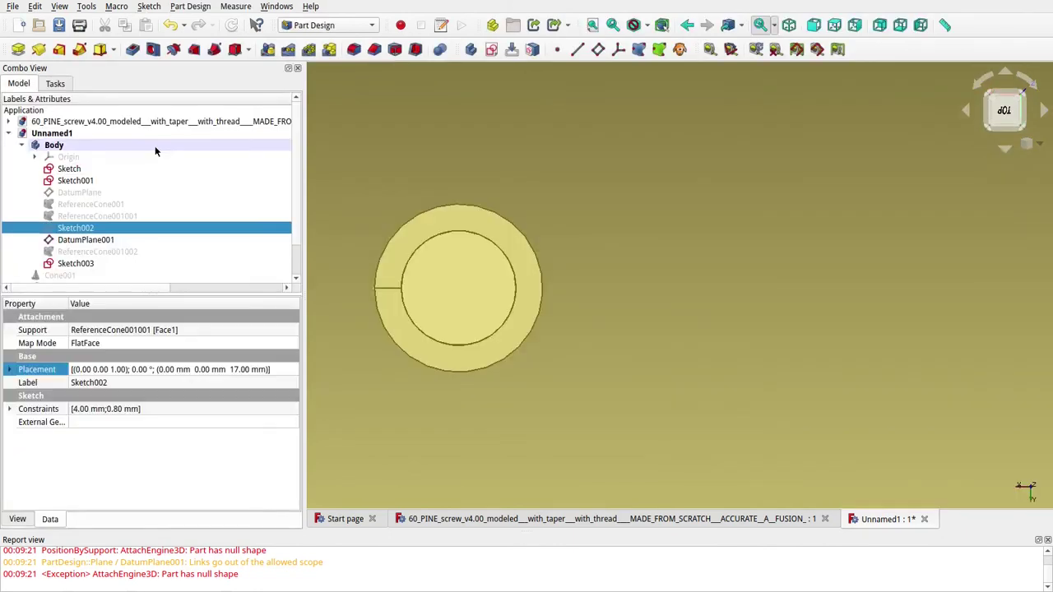
# Delete the empty Sketch003 and ReferenceCone001002 from the body, accepting the dependency of DatumPlane001.
pyautogui.click(85, 263)
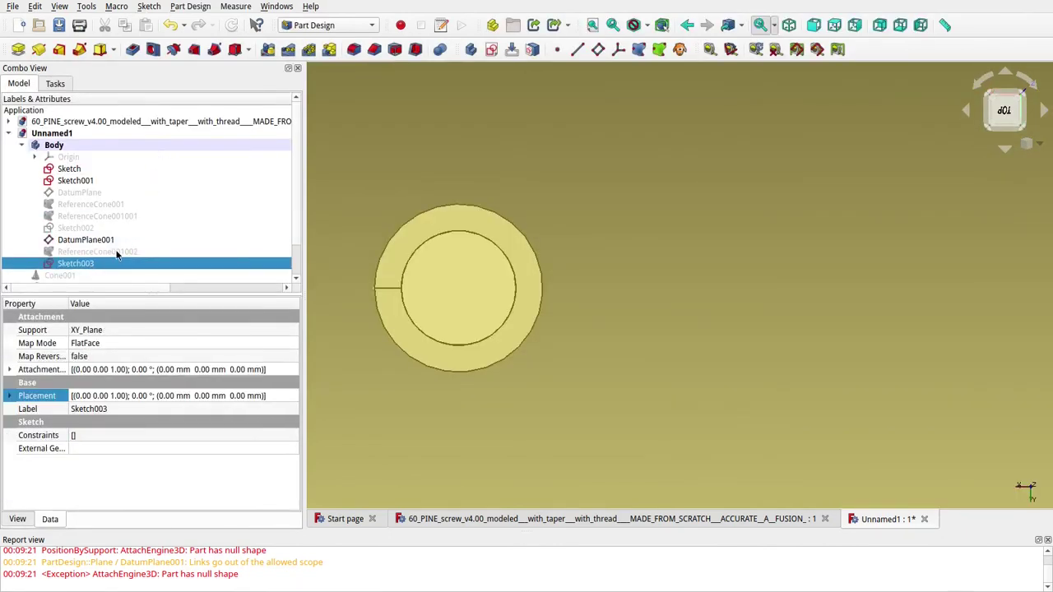
pyautogui.press('Delete')
pyautogui.click(117, 253)
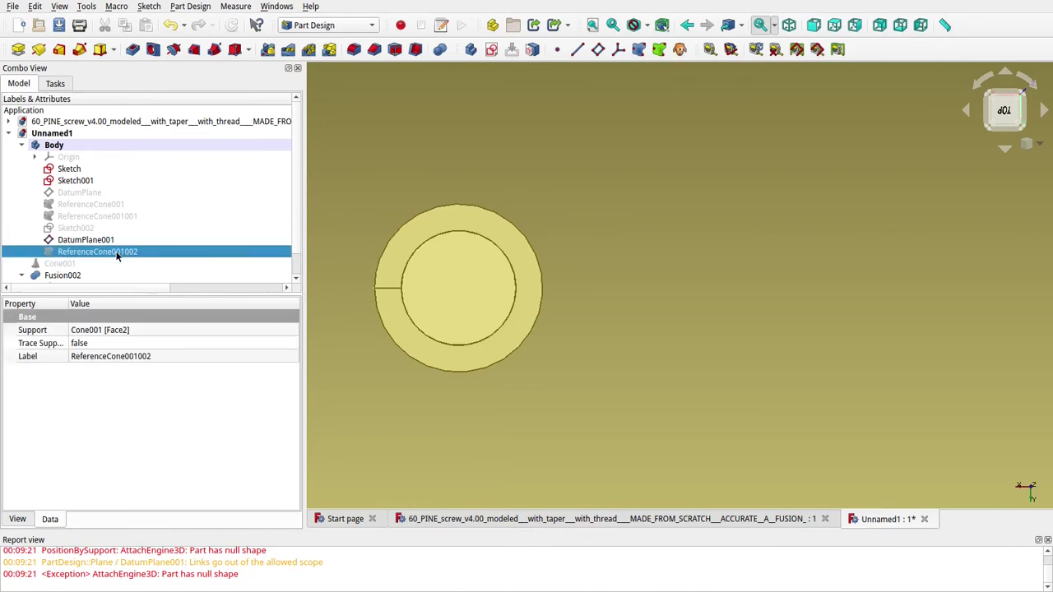
pyautogui.press('Delete')
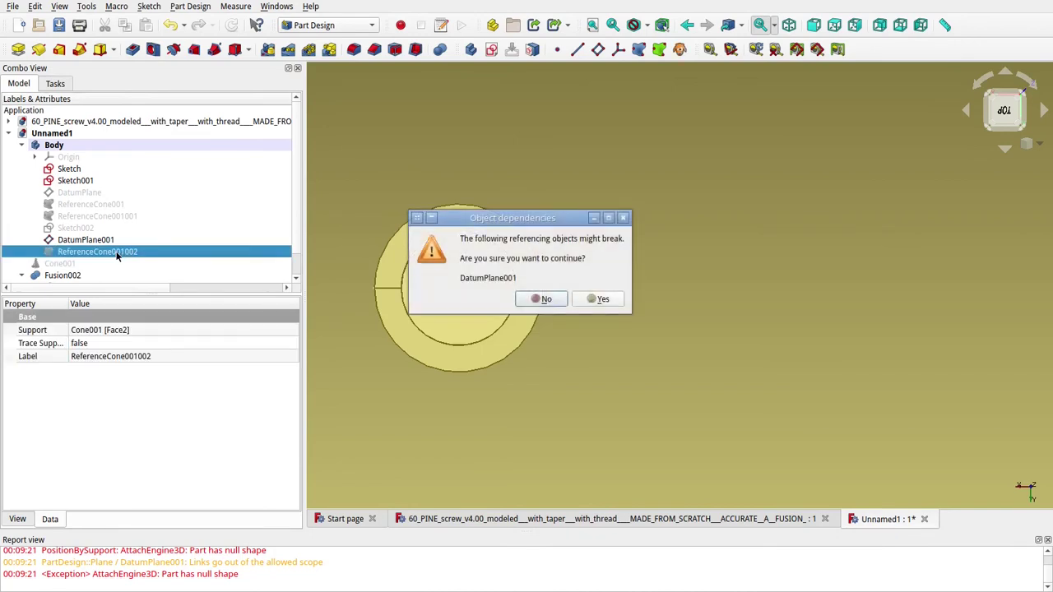
pyautogui.click(599, 299)
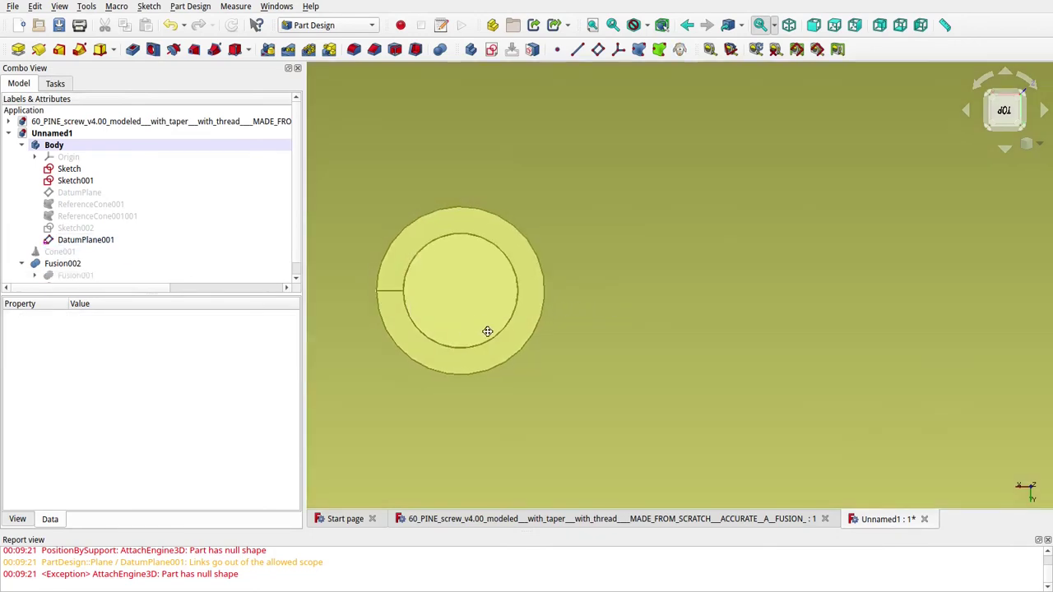
# Create a new sketch on DatumPlane001, centred on the screw shank.
pyautogui.moveTo(486, 329); pyautogui.dragTo(610, 306, button='middle')
pyautogui.scroll(-8, 613, 308)
pyautogui.click(630, 298)
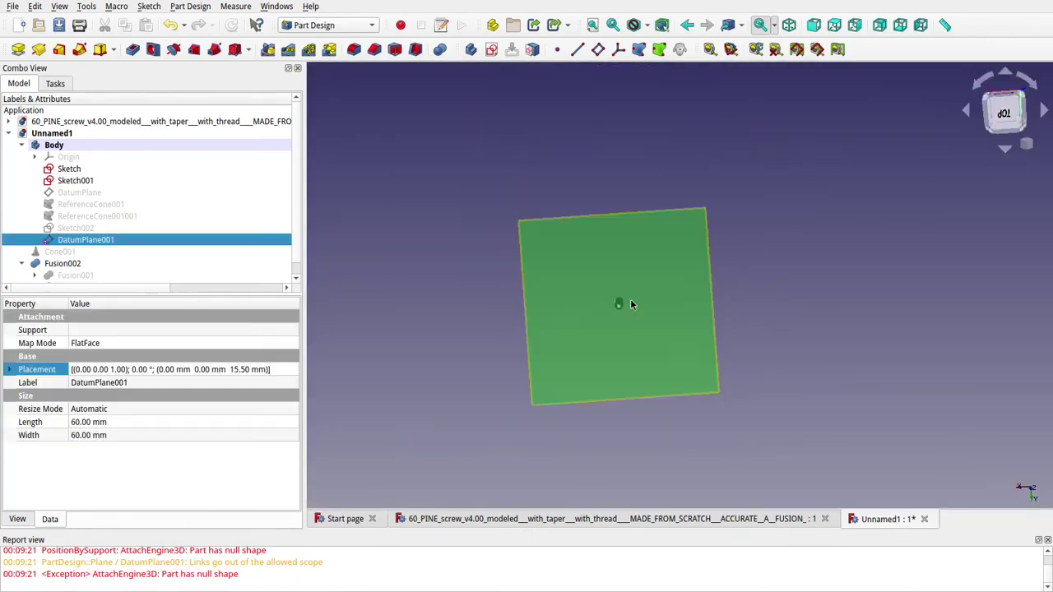
pyautogui.click(493, 50)
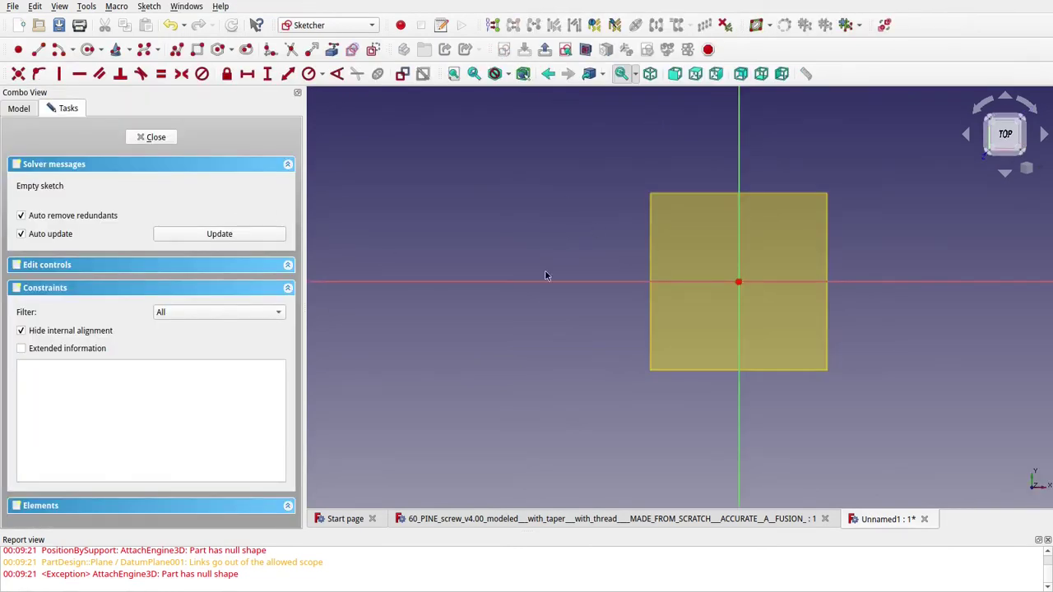
pyautogui.scroll(6, 735, 289)
pyautogui.moveTo(814, 284); pyautogui.dragTo(589, 363, button='middle')
pyautogui.scroll(4, 542, 352)
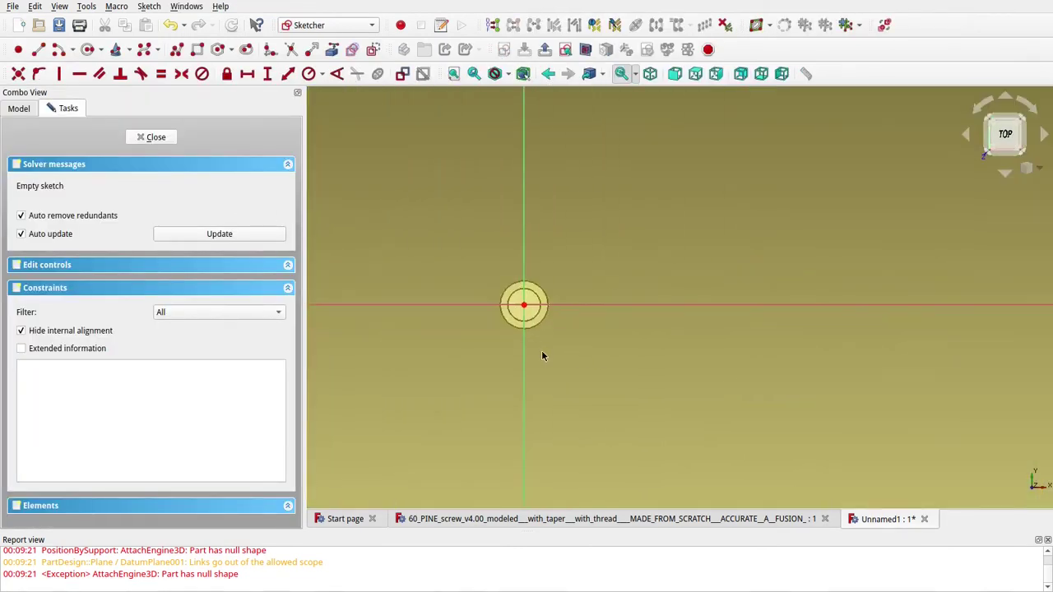
pyautogui.scroll(5, 510, 322)
pyautogui.moveTo(524, 324); pyautogui.dragTo(588, 328, button='middle')
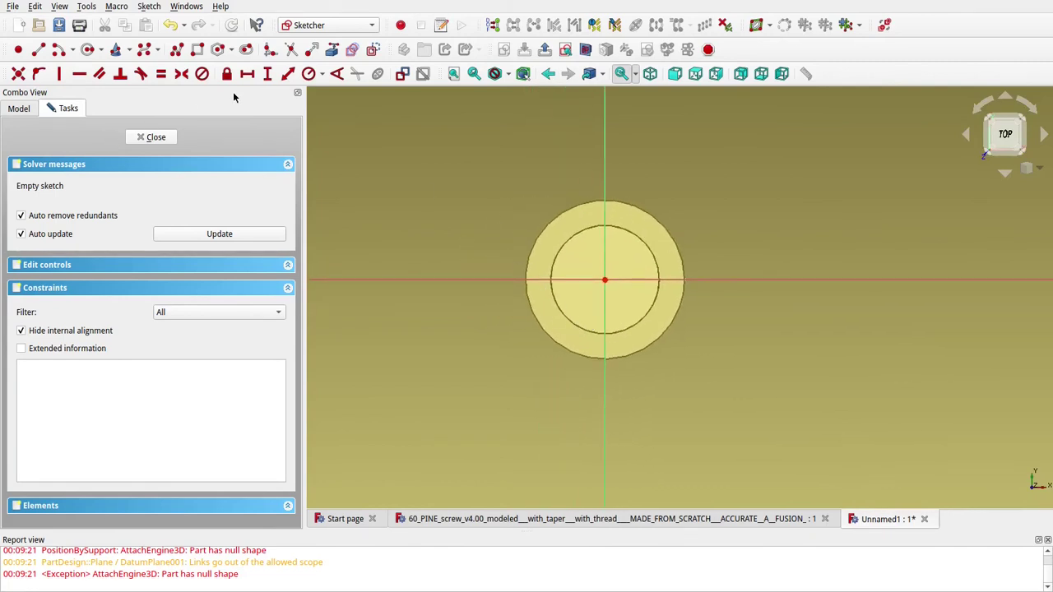
# Draw a closed twelve-segment cross-shaped polyline around the sketch origin, over the inner circle of the screw head.
pyautogui.click(180, 52)
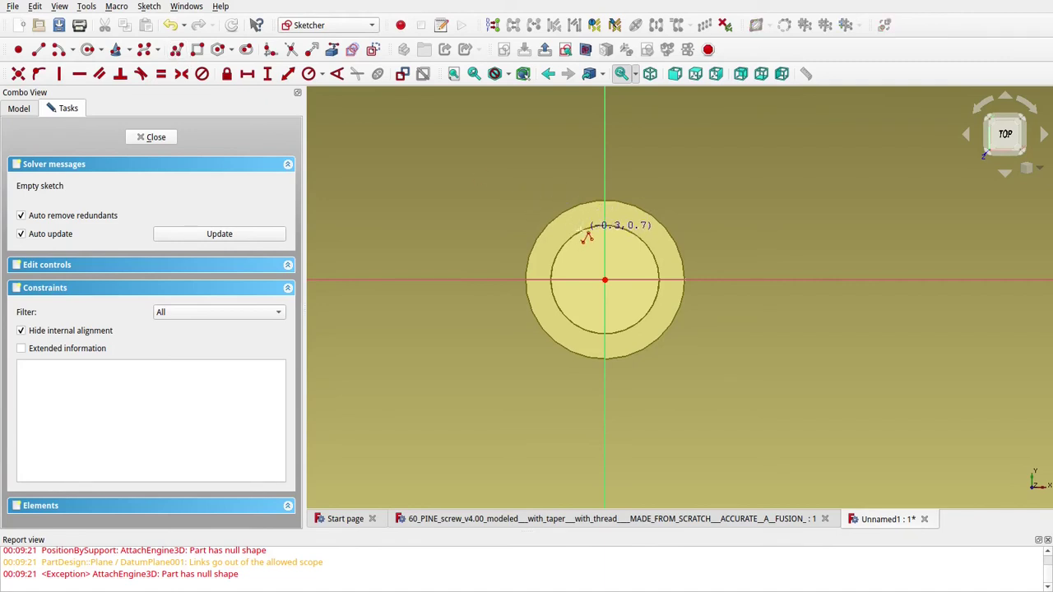
pyautogui.click(577, 227)
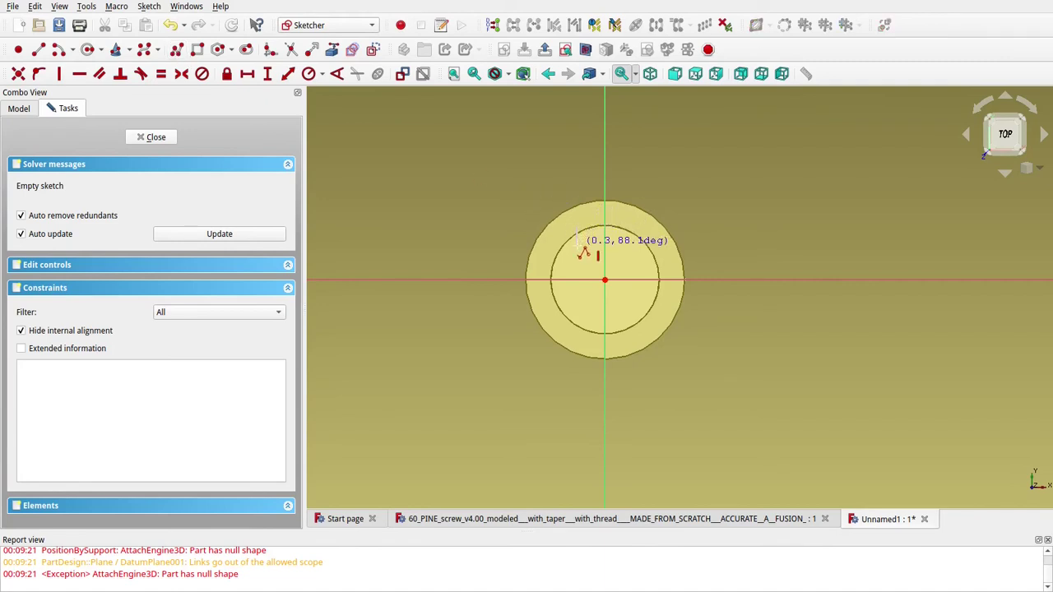
pyautogui.click(553, 247)
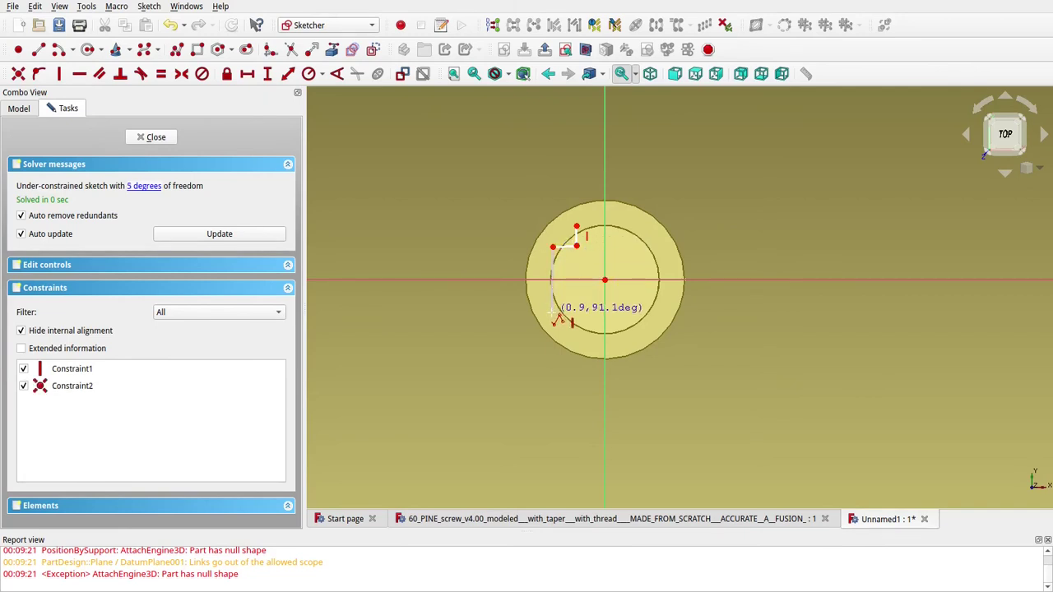
pyautogui.click(553, 314)
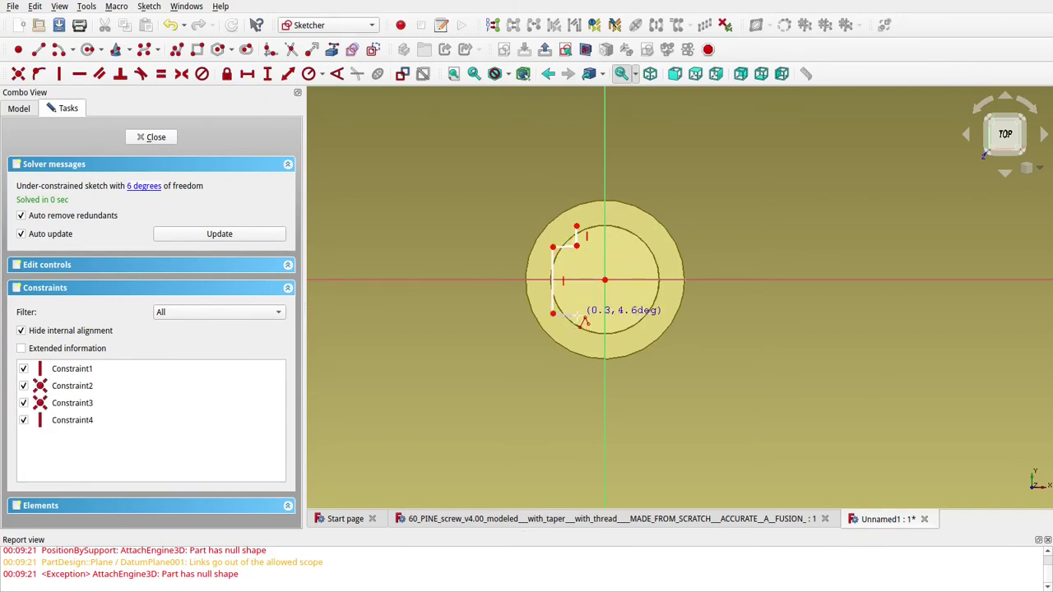
pyautogui.click(577, 315)
pyautogui.click(577, 335)
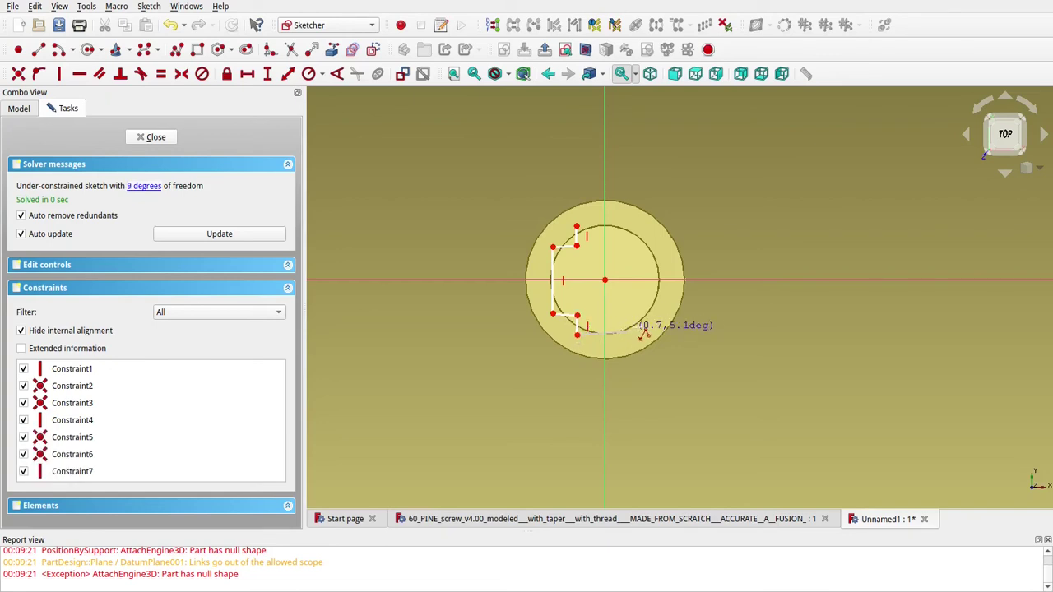
pyautogui.click(640, 335)
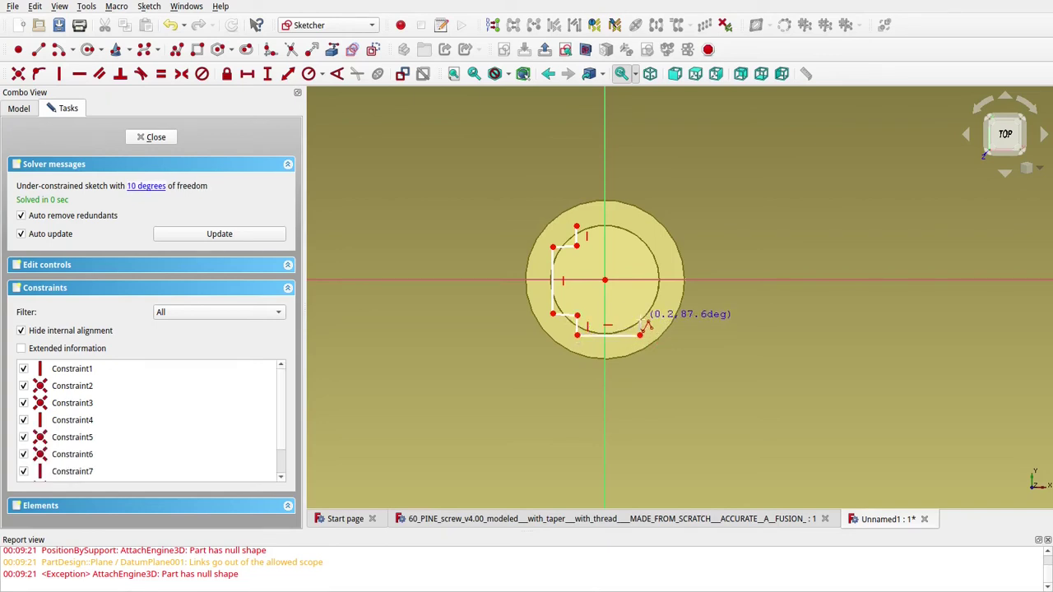
pyautogui.click(640, 319)
pyautogui.click(663, 320)
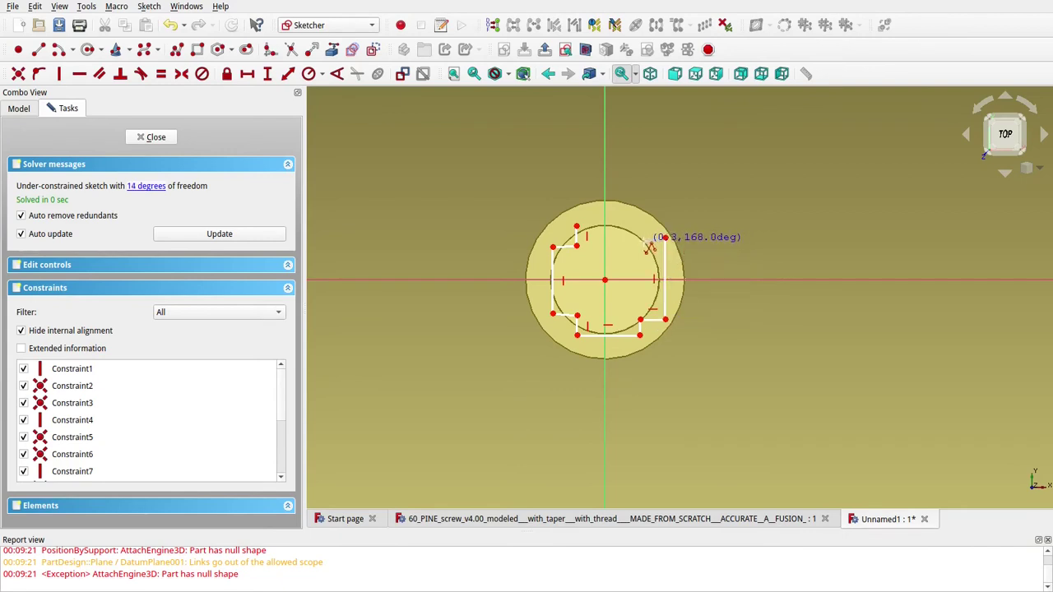
pyautogui.click(646, 238)
pyautogui.click(644, 223)
pyautogui.click(577, 224)
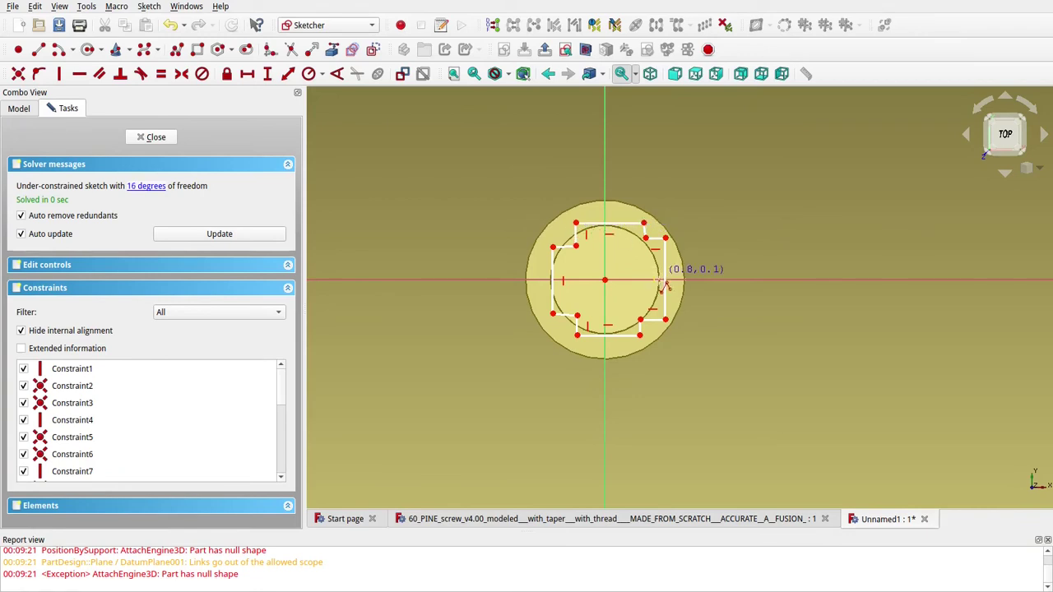
pyautogui.click(247, 74)
pyautogui.click(570, 248)
pyautogui.click(717, 392)
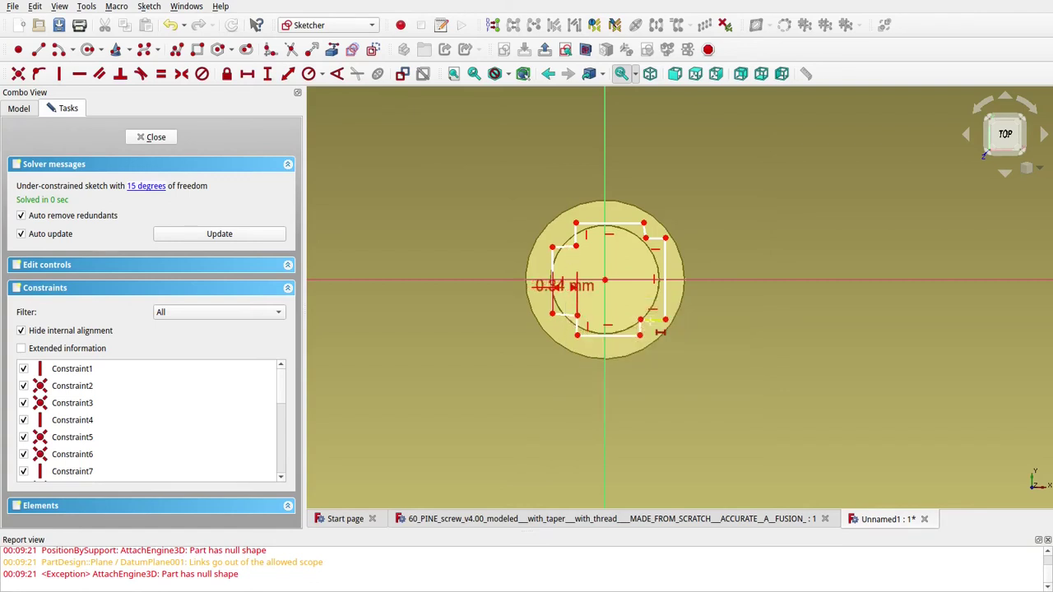
pyautogui.hotkey('ctrl', 'z')
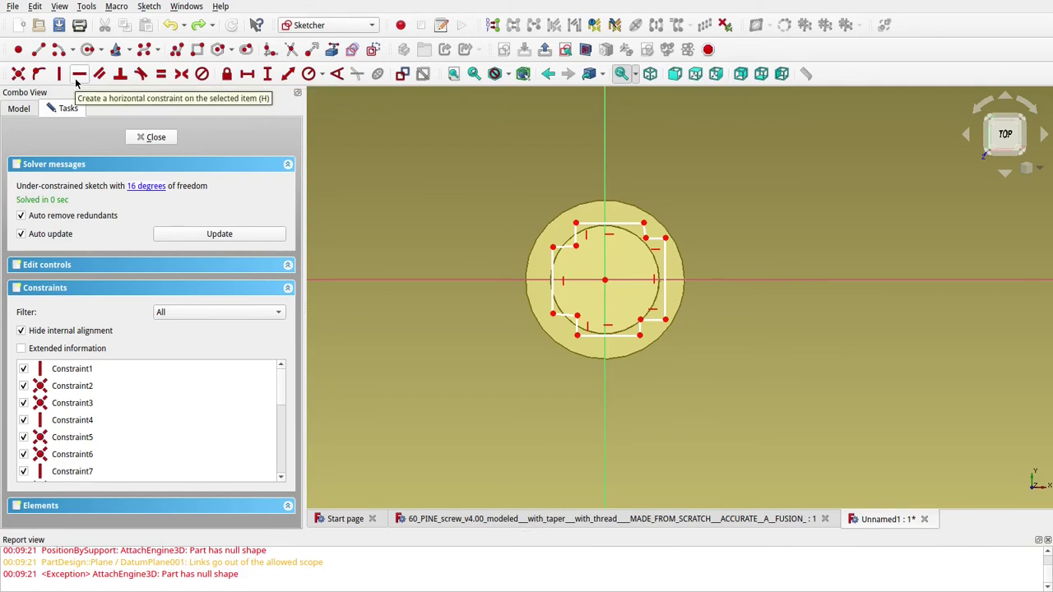
# Constrain the two short slanted edges on the left side of the cross profile to be horizontal.
pyautogui.click(561, 315)
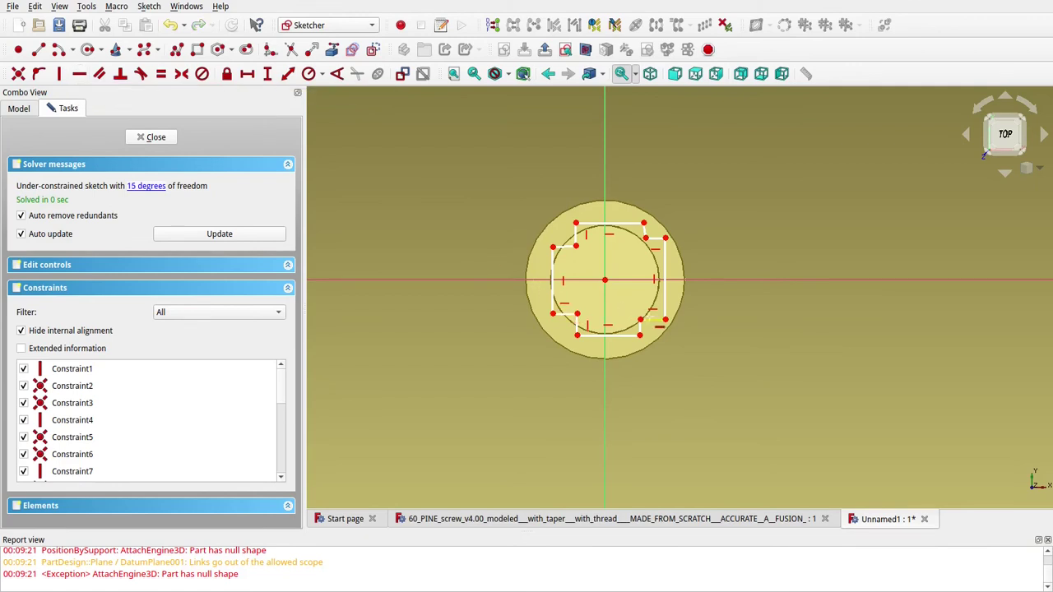
pyautogui.click(649, 321)
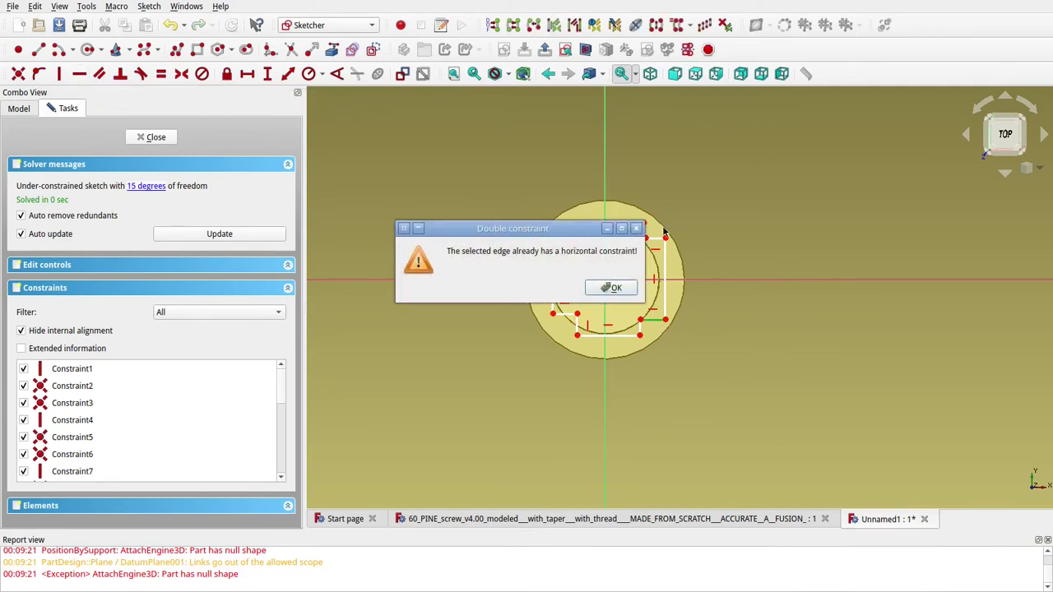
pyautogui.click(613, 287)
pyautogui.click(564, 246)
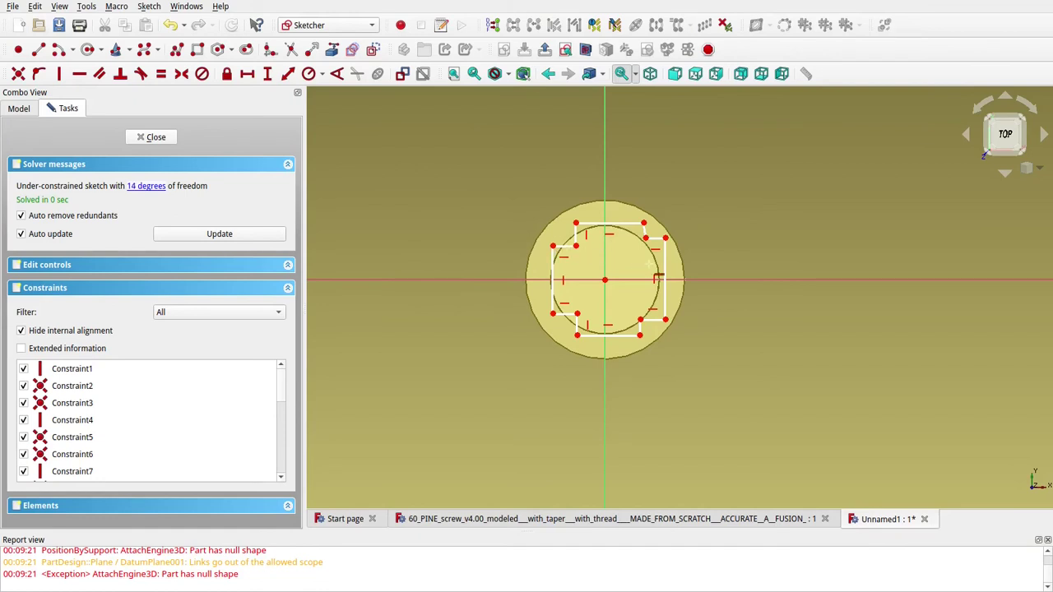
# Constrain the two short slanted edges at the upper-right and lower-right notches of the cross to be vertical.
pyautogui.scroll(4, 556, 247)
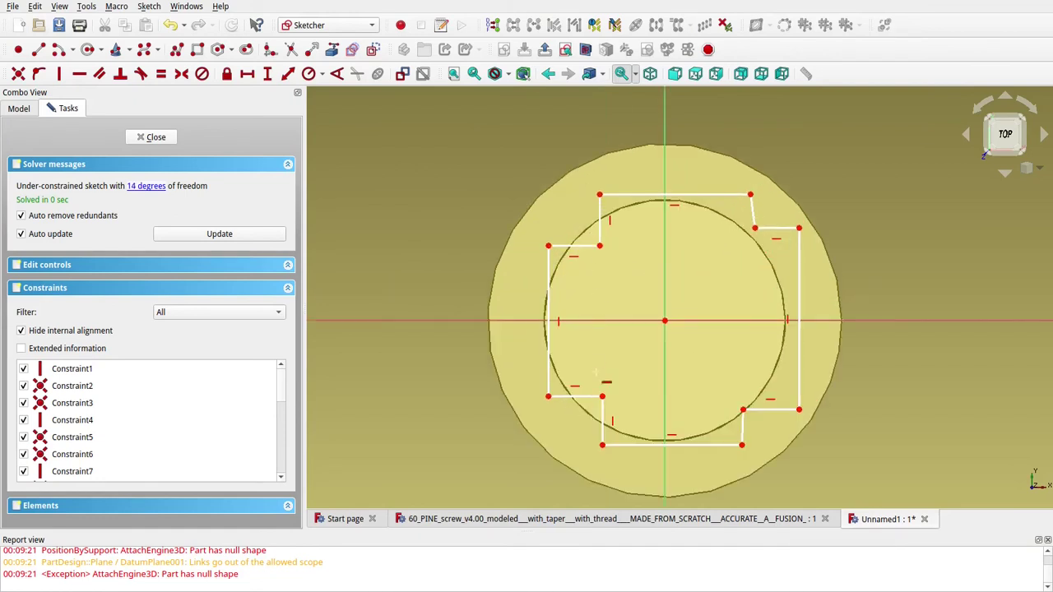
pyautogui.click(61, 74)
pyautogui.click(751, 211)
pyautogui.click(597, 222)
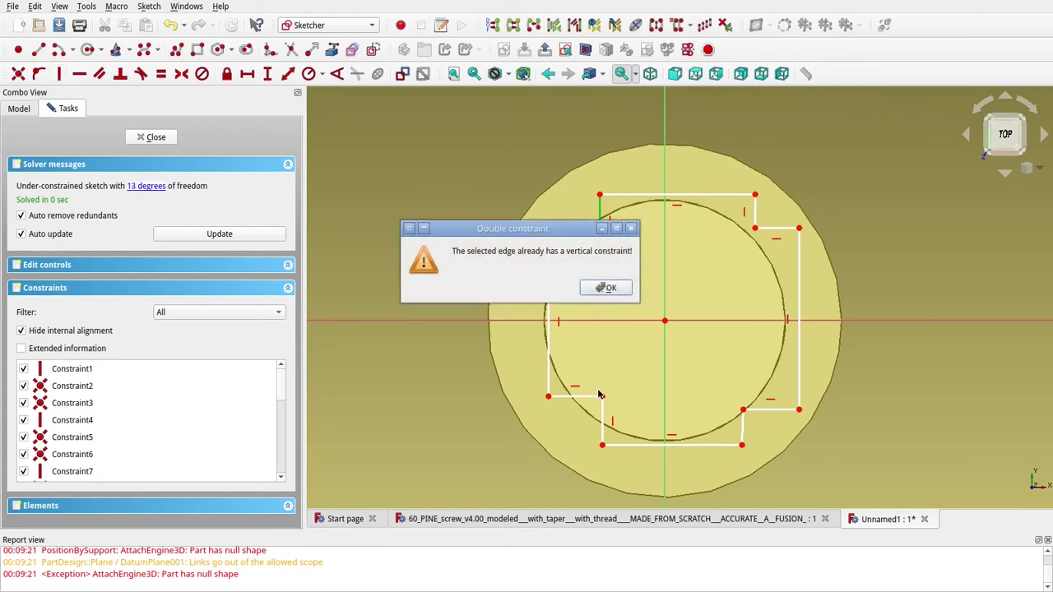
pyautogui.click(610, 289)
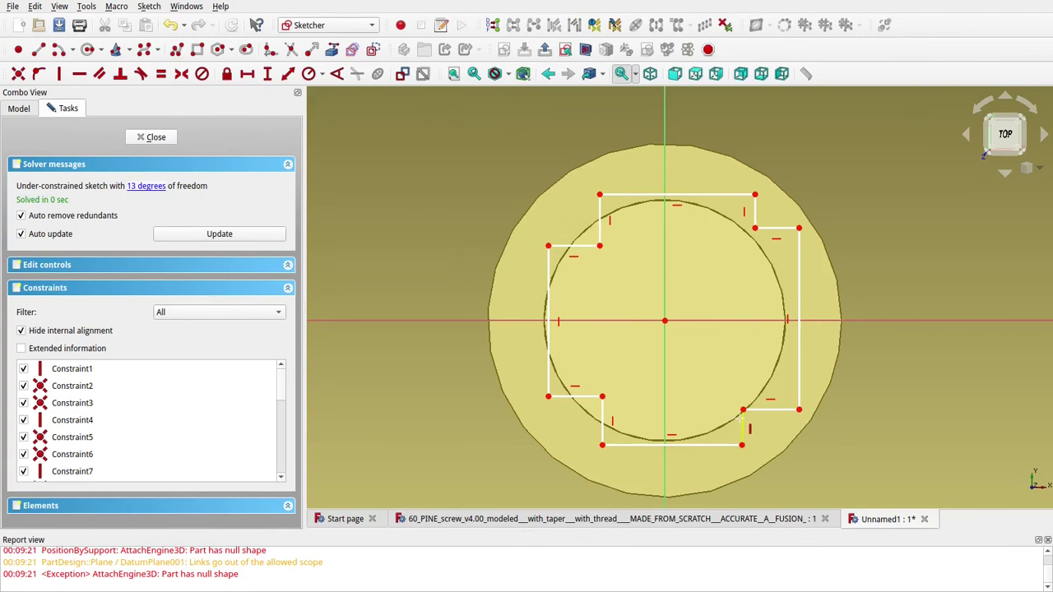
pyautogui.click(742, 421)
pyautogui.click(579, 397)
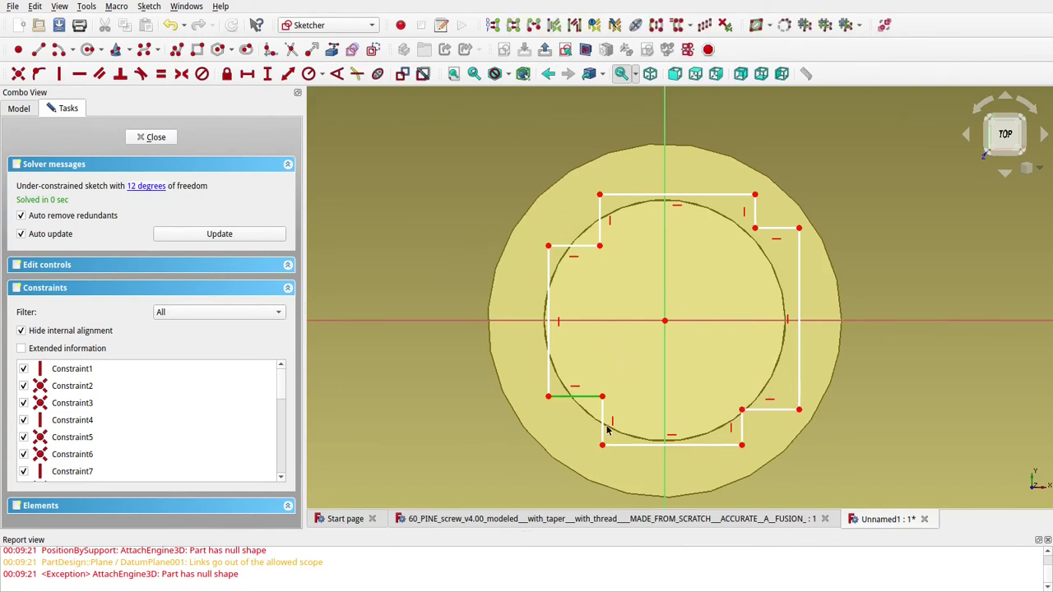
pyautogui.click(602, 428)
pyautogui.moveTo(742, 430); pyautogui.dragTo(743, 427)
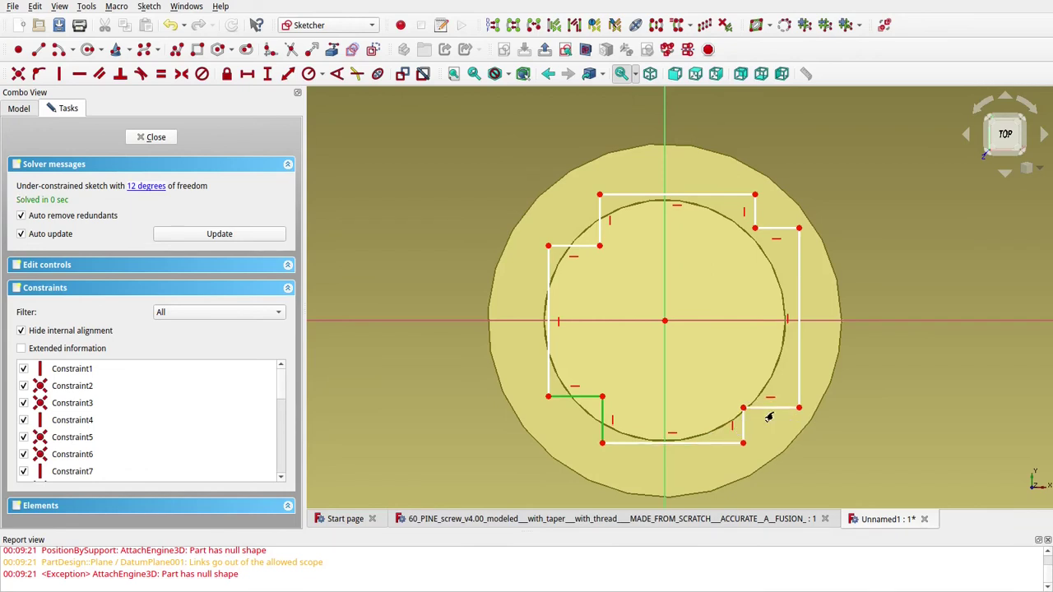
pyautogui.click(769, 417)
pyautogui.click(742, 430)
pyautogui.click(764, 407)
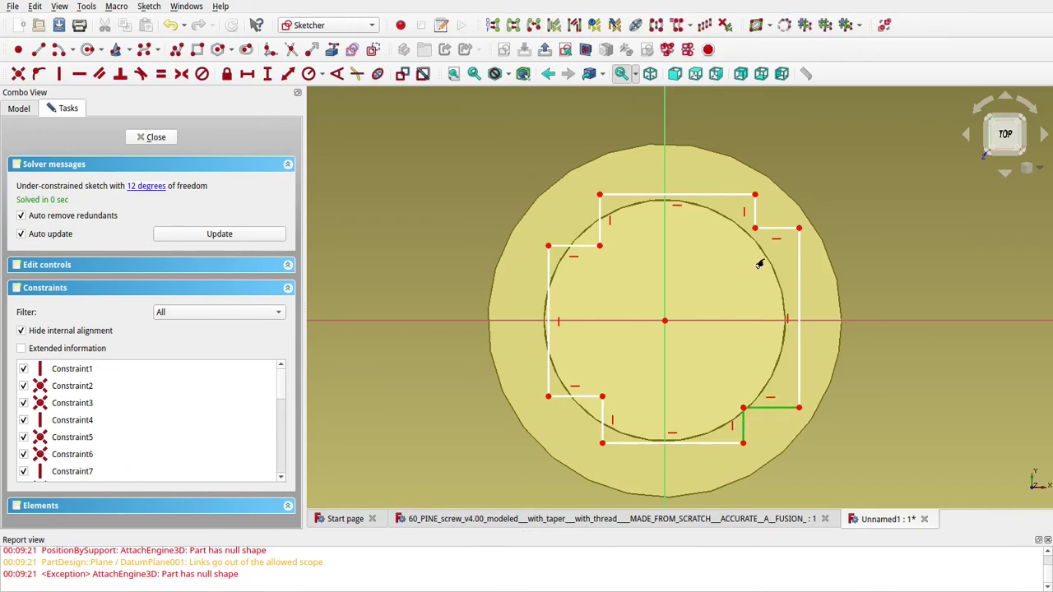
pyautogui.click(767, 236)
# Make all eight short notch edges at the four corners of the cross profile equal in length.
pyautogui.click(760, 228)
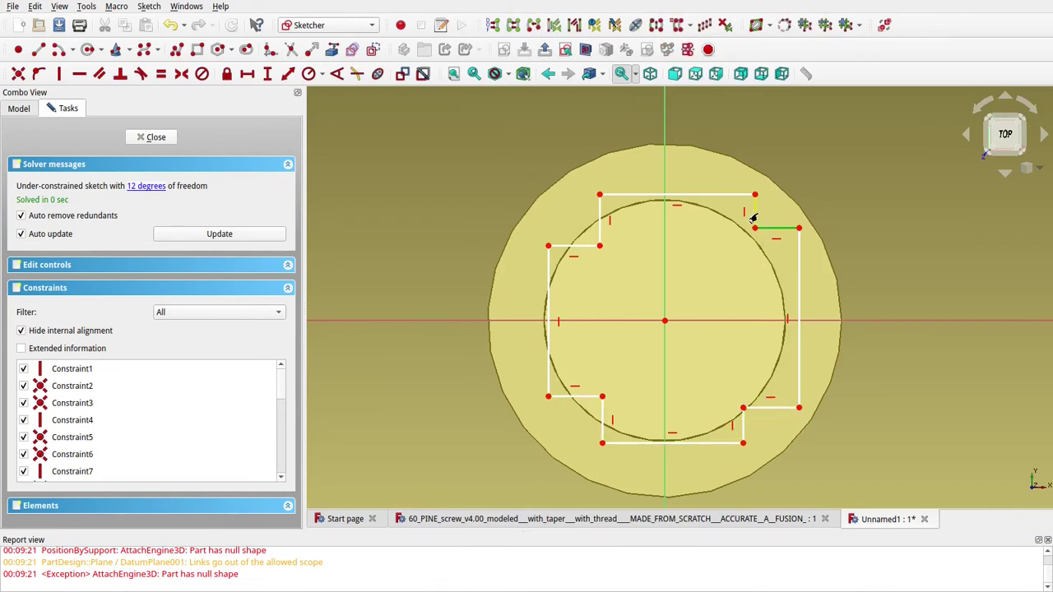
pyautogui.click(751, 215)
pyautogui.click(599, 219)
pyautogui.click(576, 246)
pyautogui.click(575, 397)
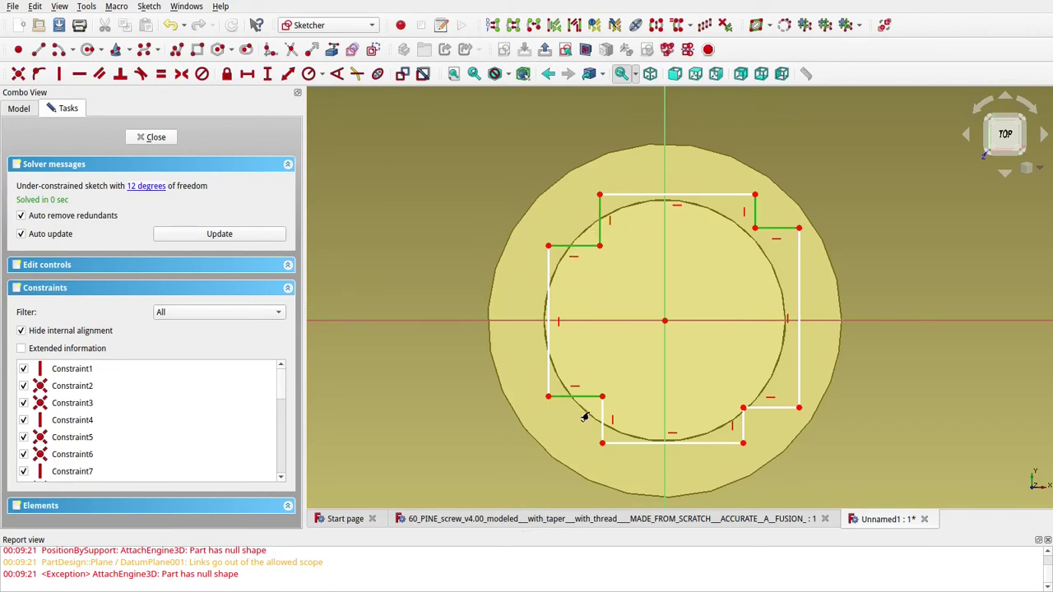
pyautogui.click(601, 425)
pyautogui.click(743, 428)
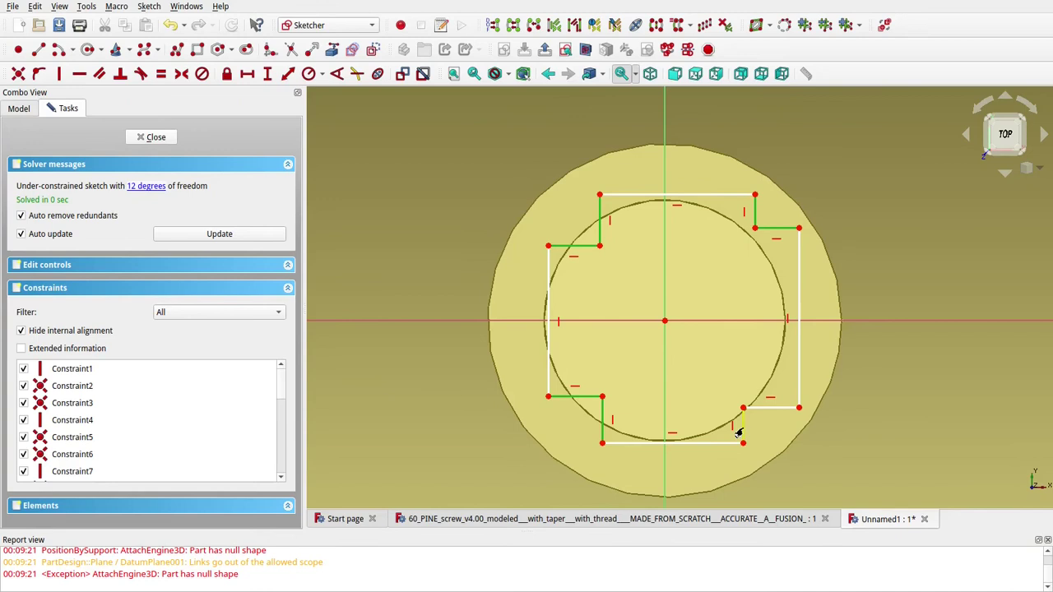
pyautogui.click(767, 408)
pyautogui.press('e')
# Make the four long outer edges of the cross profile equal in length.
pyautogui.click(639, 211)
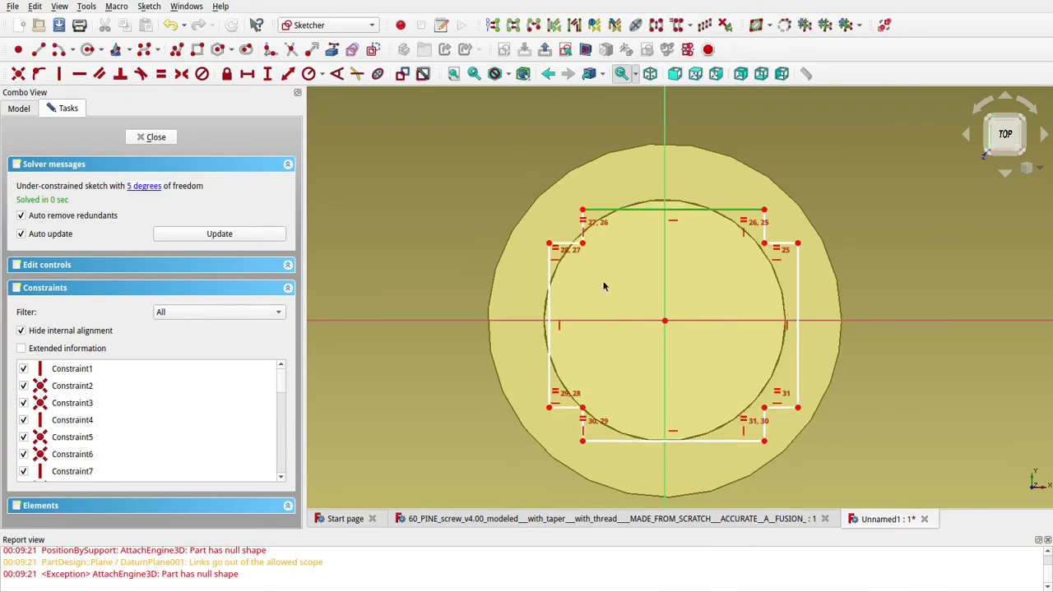
pyautogui.click(547, 322)
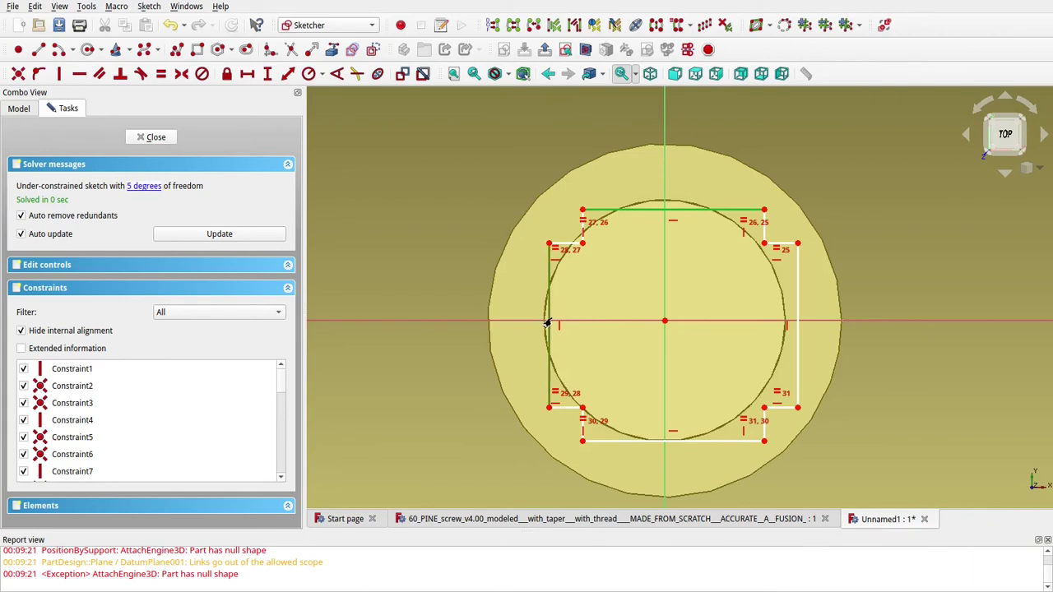
pyautogui.click(630, 440)
pyautogui.click(791, 351)
pyautogui.press('e')
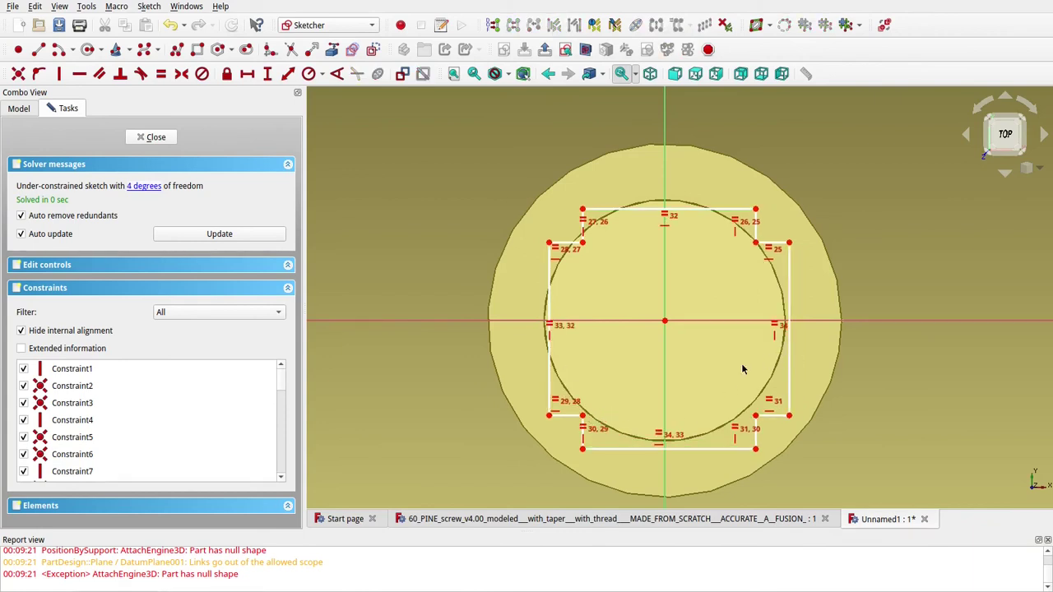
# Make the left edge's endpoints symmetric about the horizontal axis and the upper edge's endpoints symmetric about the vertical axis.
pyautogui.click(548, 244)
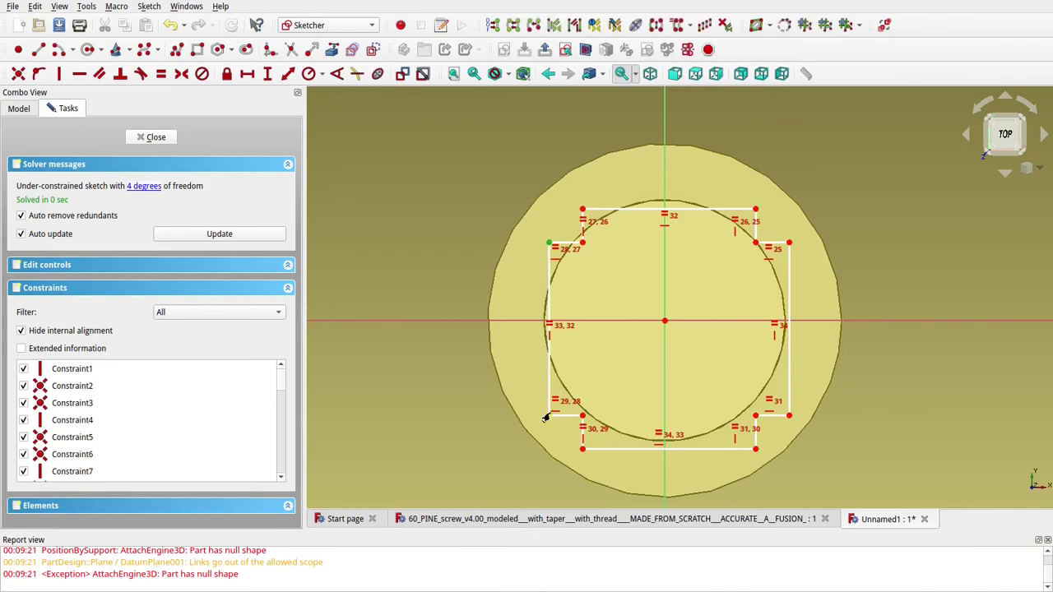
pyautogui.click(549, 415)
pyautogui.click(529, 322)
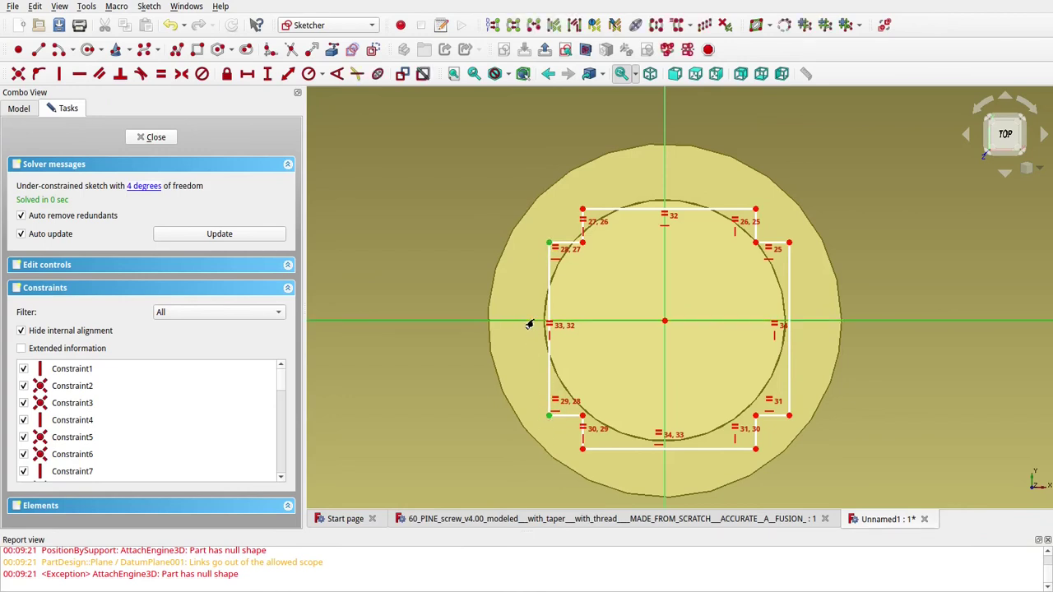
pyautogui.press('s')
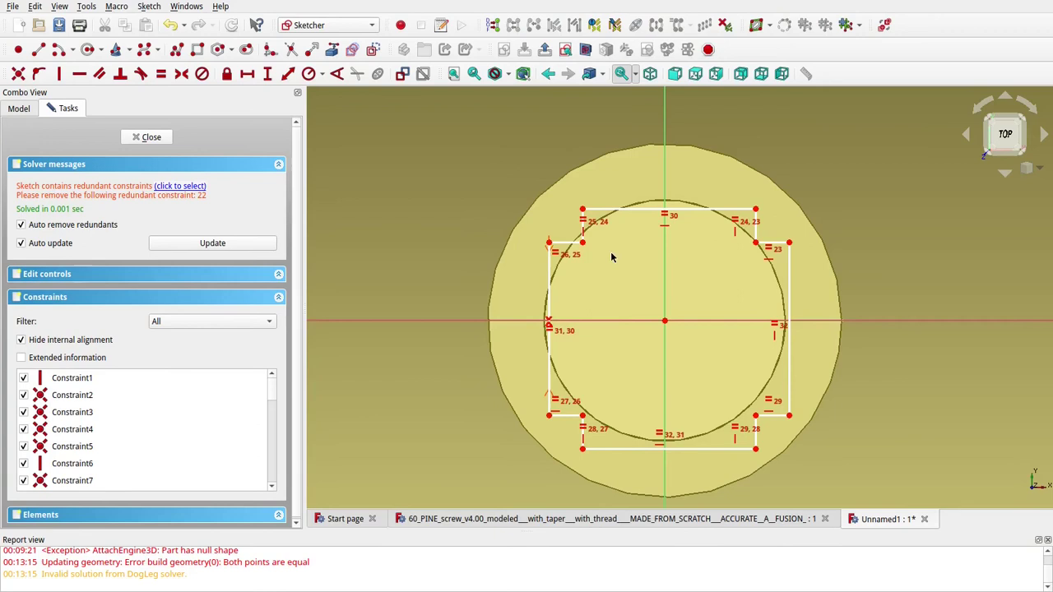
pyautogui.click(582, 210)
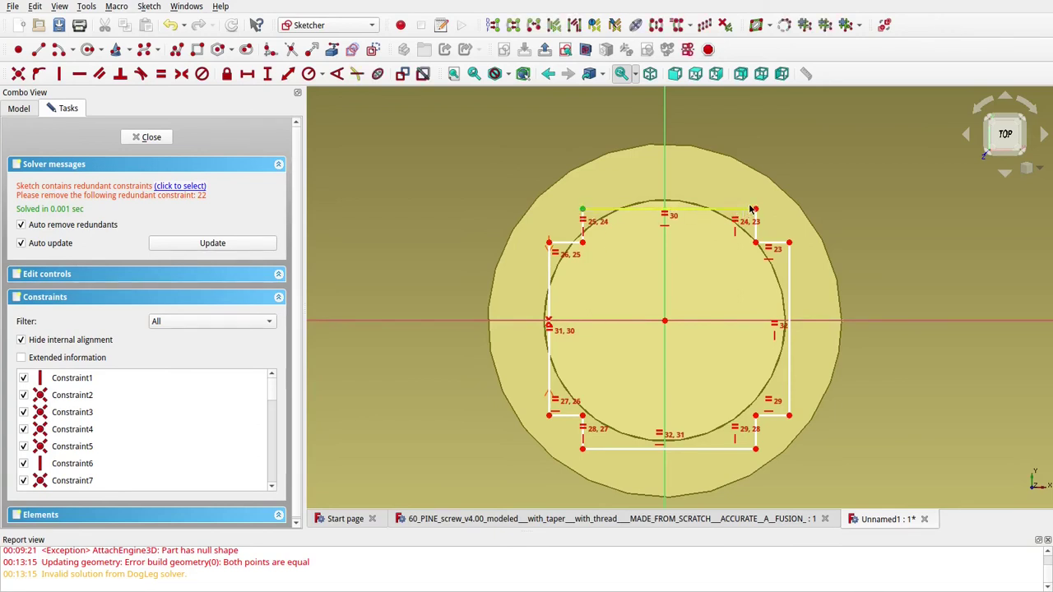
pyautogui.click(755, 210)
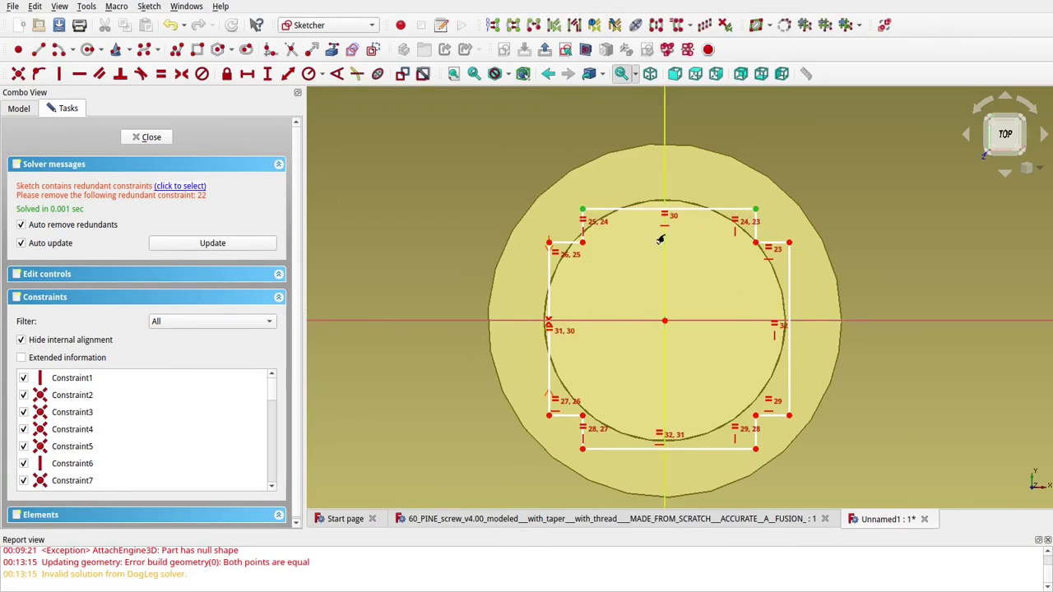
pyautogui.click(663, 241)
pyautogui.press('s')
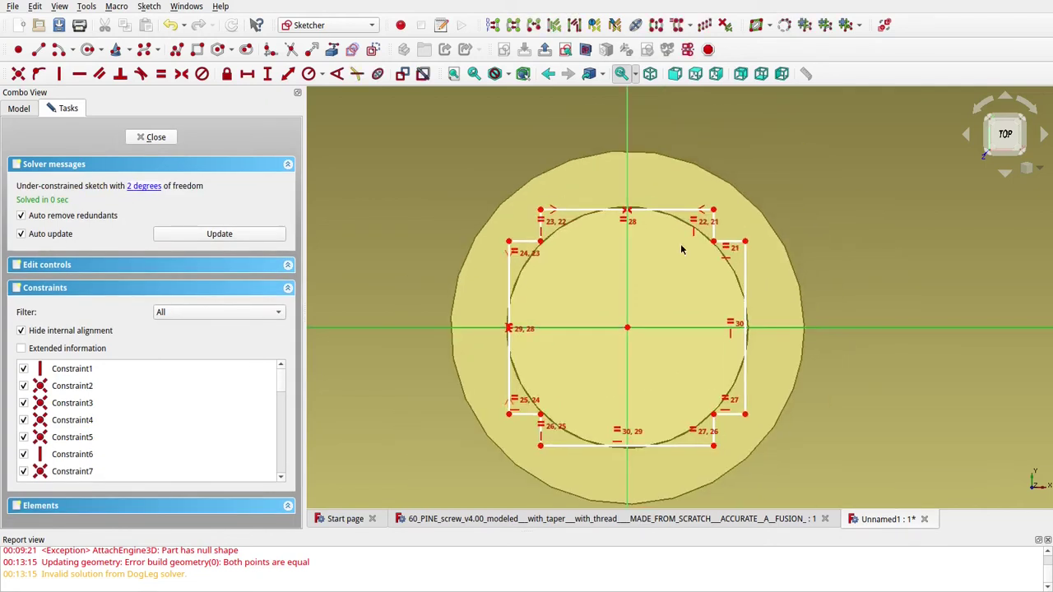
# Constrain the horizontal distance between the endpoints of the cross profile's upper edge to 0.6 mm.
pyautogui.click(541, 210)
pyautogui.click(247, 75)
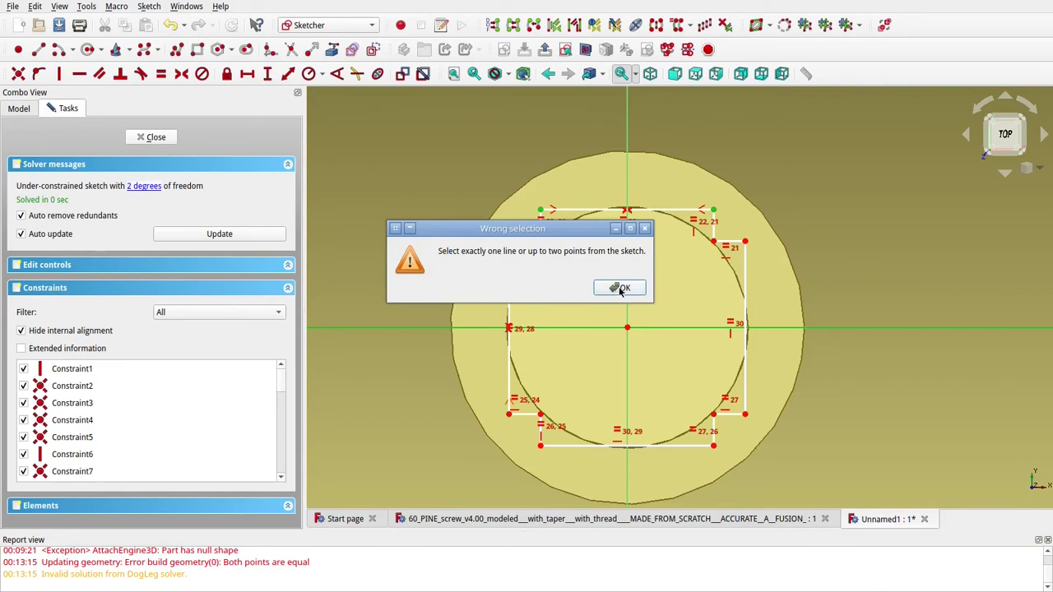
pyautogui.click(620, 289)
pyautogui.click(249, 75)
pyautogui.click(620, 289)
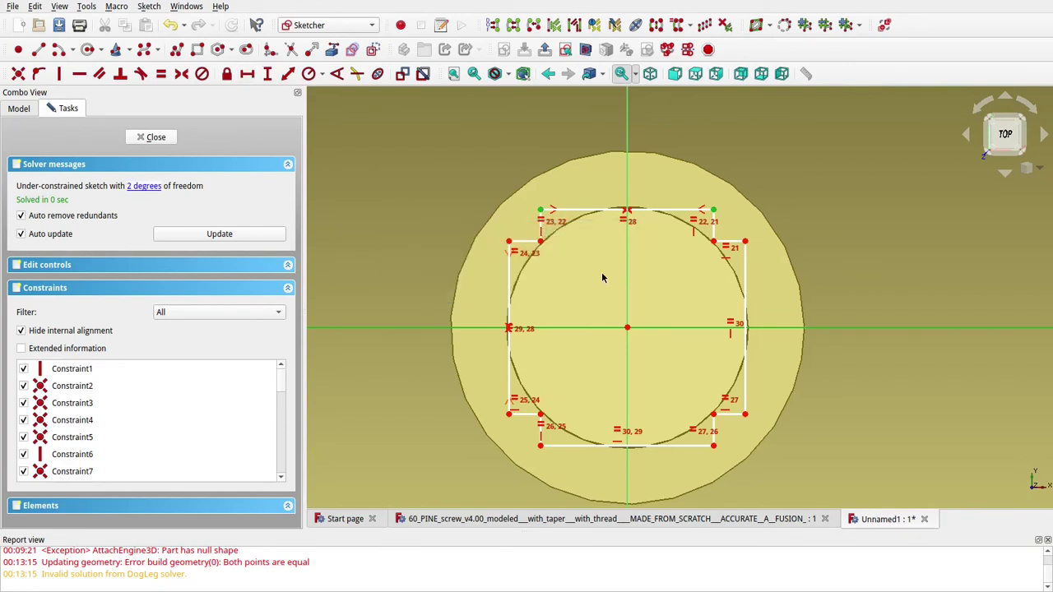
pyautogui.click(595, 212)
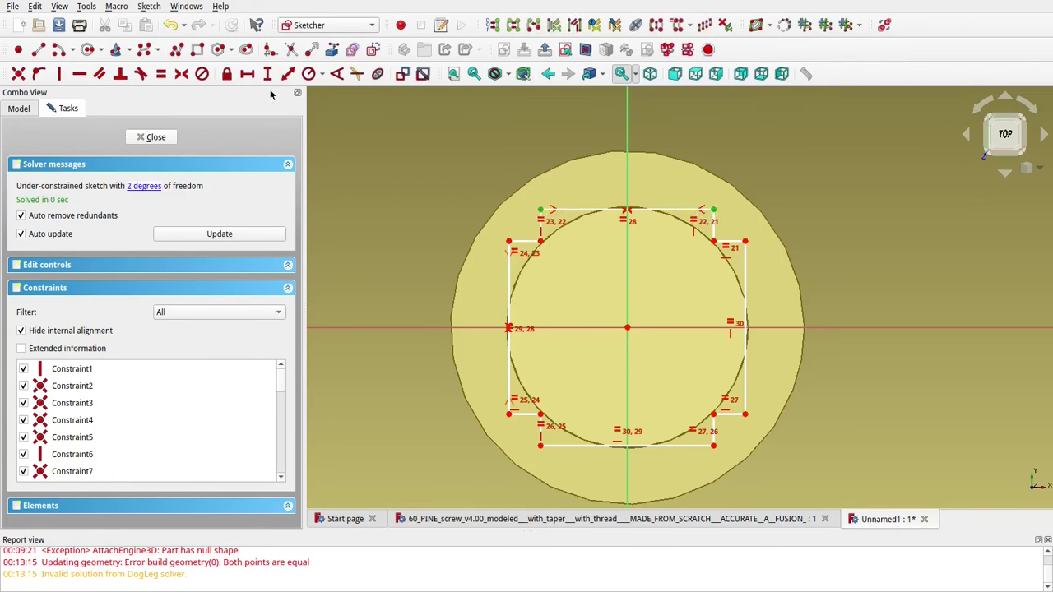
pyautogui.click(247, 73)
pyautogui.write('0.6')
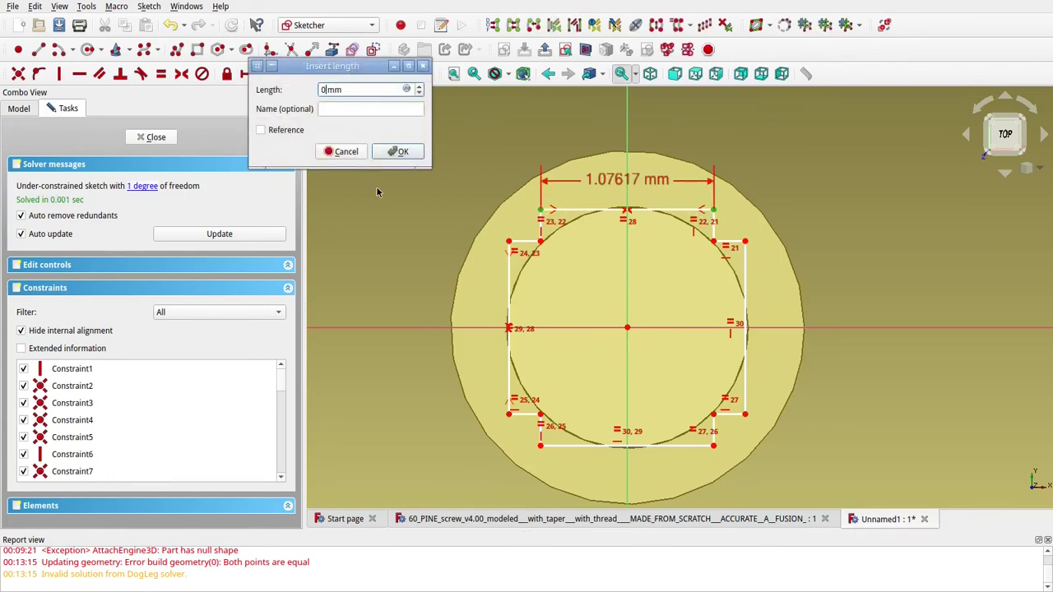
pyautogui.press('Return')
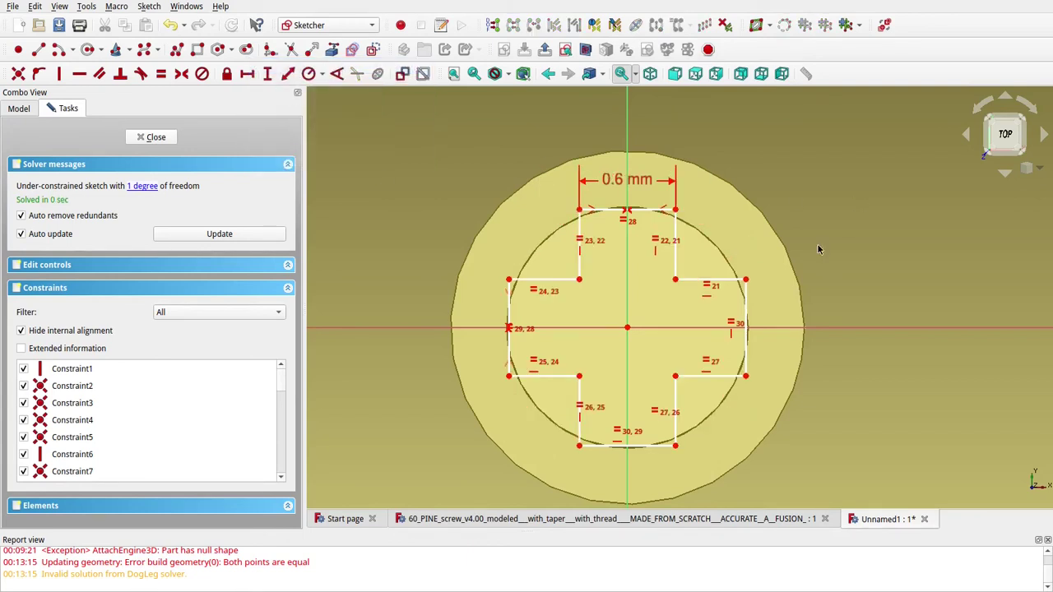
# Set the vertical distance between the cross profile's upper and lower edges to 1 mm and finish the sketch.
pyautogui.click(674, 210)
pyautogui.click(674, 446)
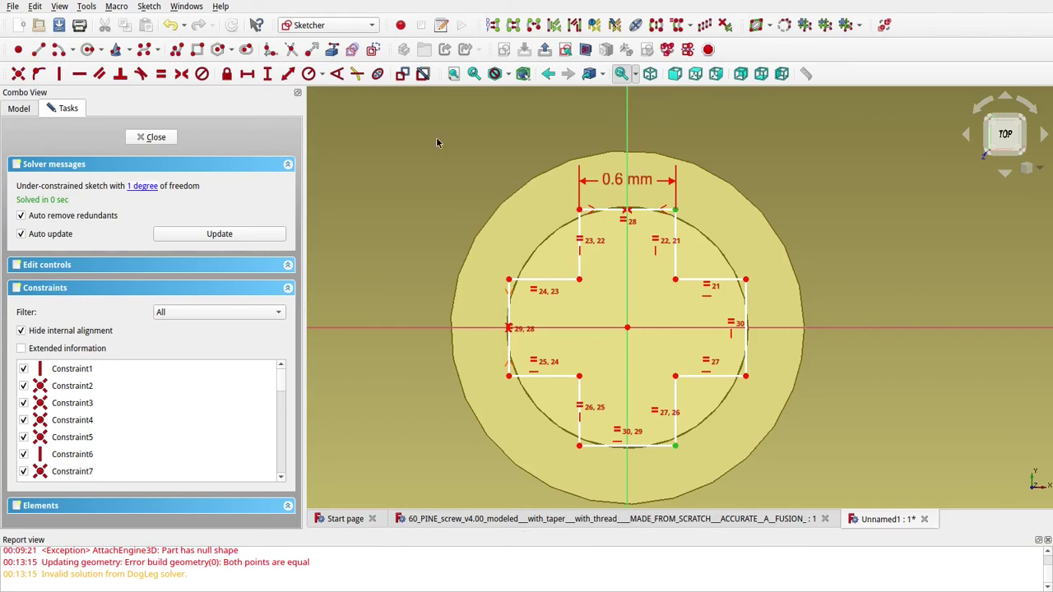
pyautogui.click(267, 74)
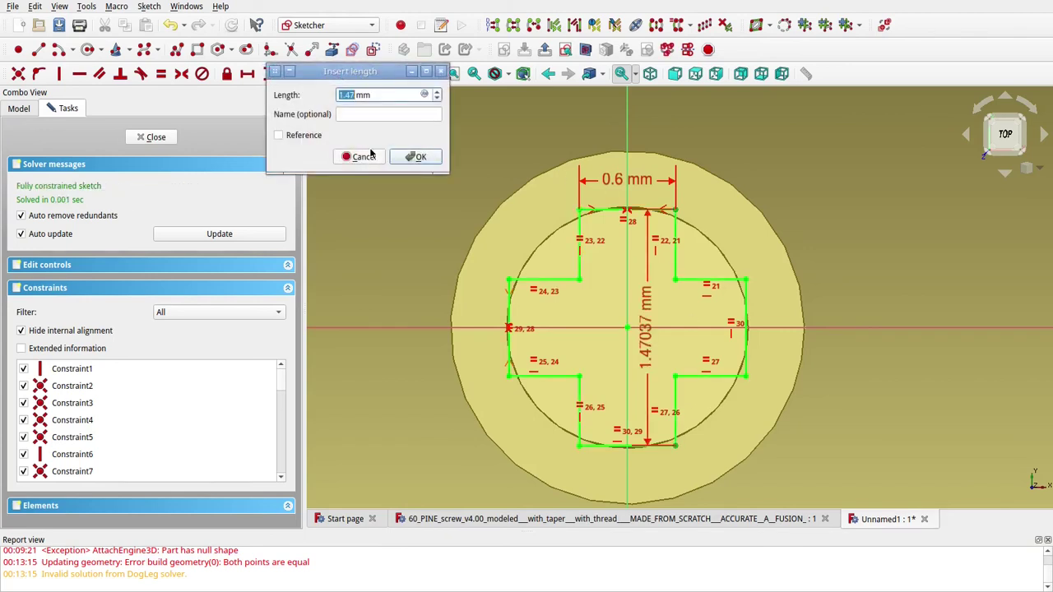
pyautogui.write('1')
pyautogui.press('Return')
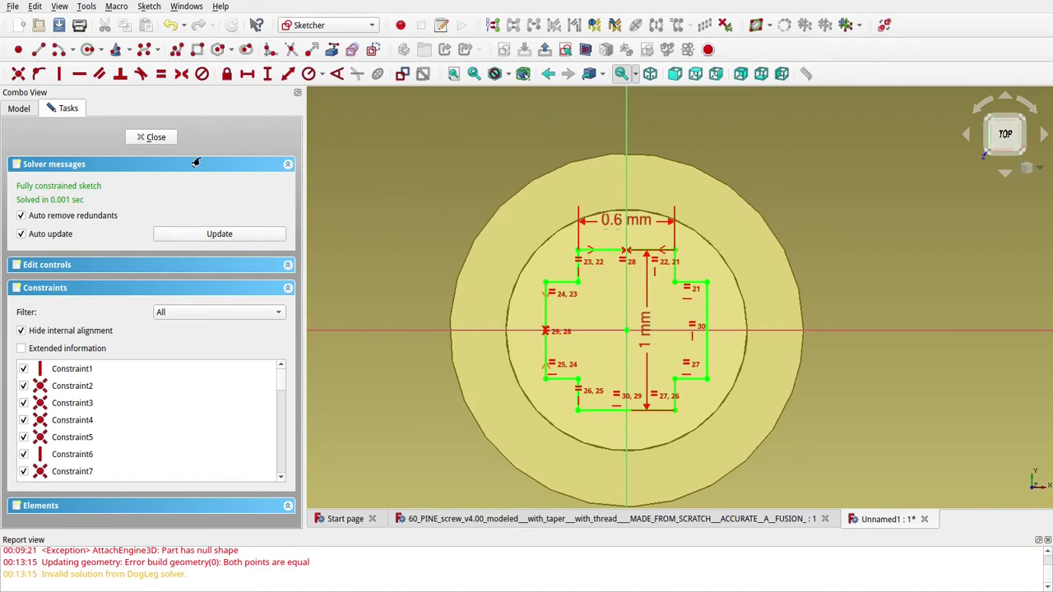
pyautogui.click(153, 137)
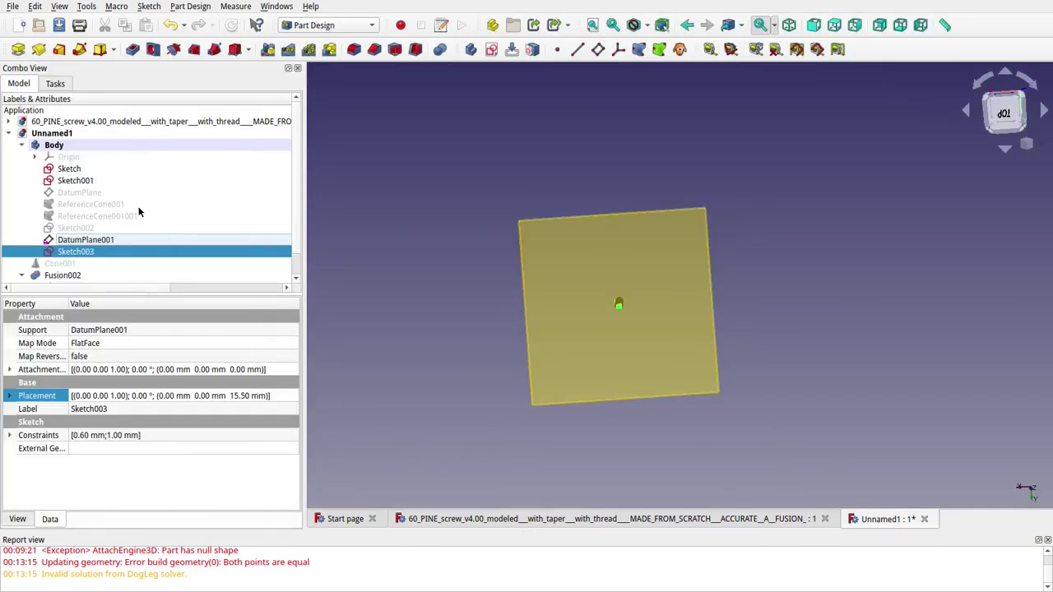
# Hide DatumPlane001 and show Sketch002 so both cross profiles are displayed at the head end of the screw.
pyautogui.click(97, 240)
pyautogui.press('space')
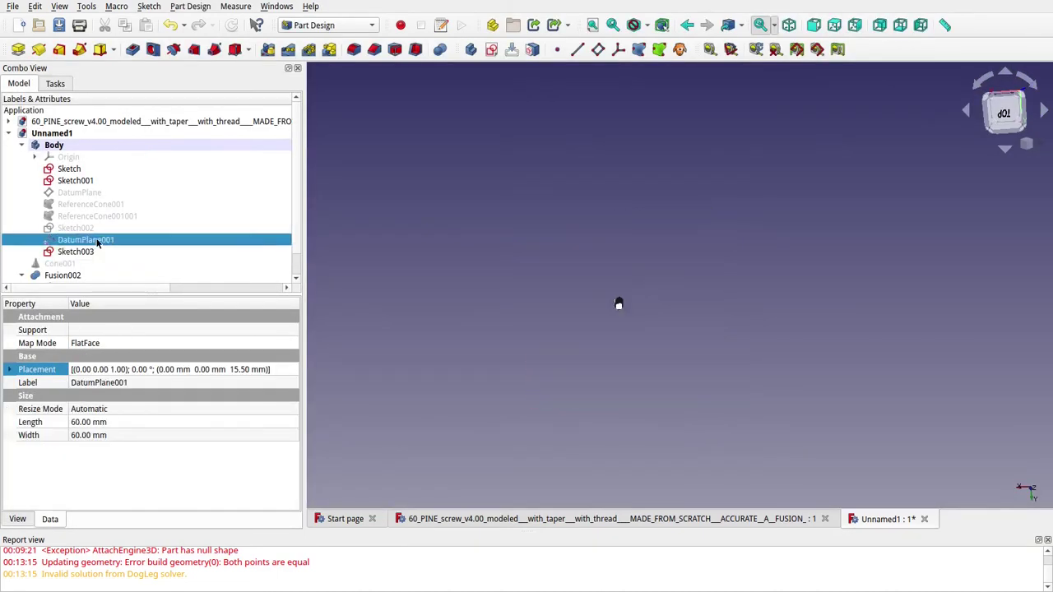
pyautogui.moveTo(597, 341); pyautogui.dragTo(678, 255, button='middle')
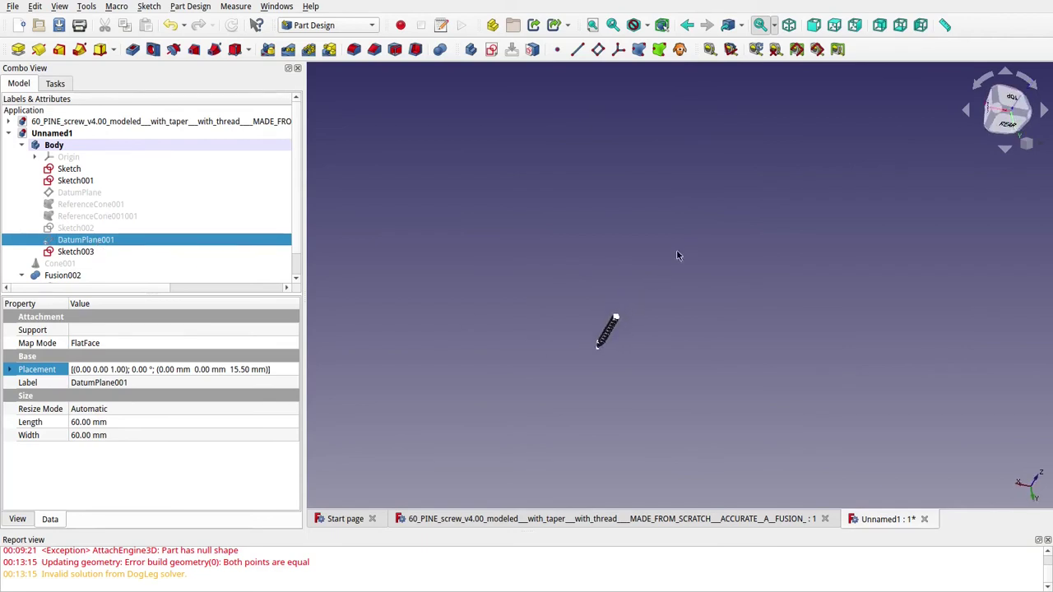
pyautogui.click(90, 230)
pyautogui.scroll(5, 629, 340)
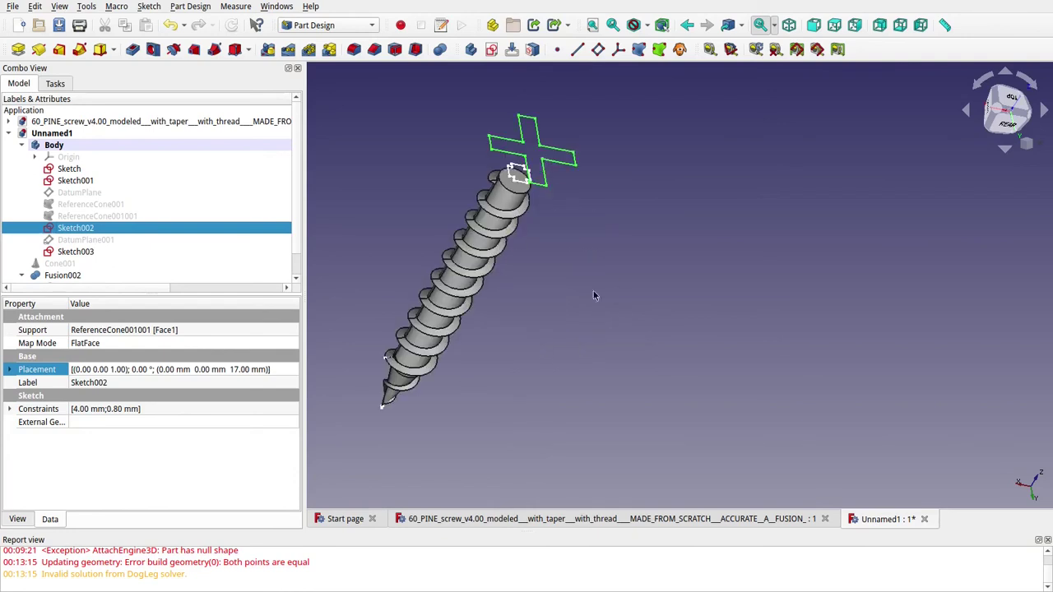
pyautogui.moveTo(499, 229)
pyautogui.mouseDown(button='middle')
pyautogui.moveTo(581, 284)
pyautogui.moveTo(688, 301)
pyautogui.moveTo(625, 202)
pyautogui.moveTo(513, 245)
pyautogui.moveTo(517, 236)
pyautogui.mouseUp(button='middle')
pyautogui.scroll(2, 529, 186)
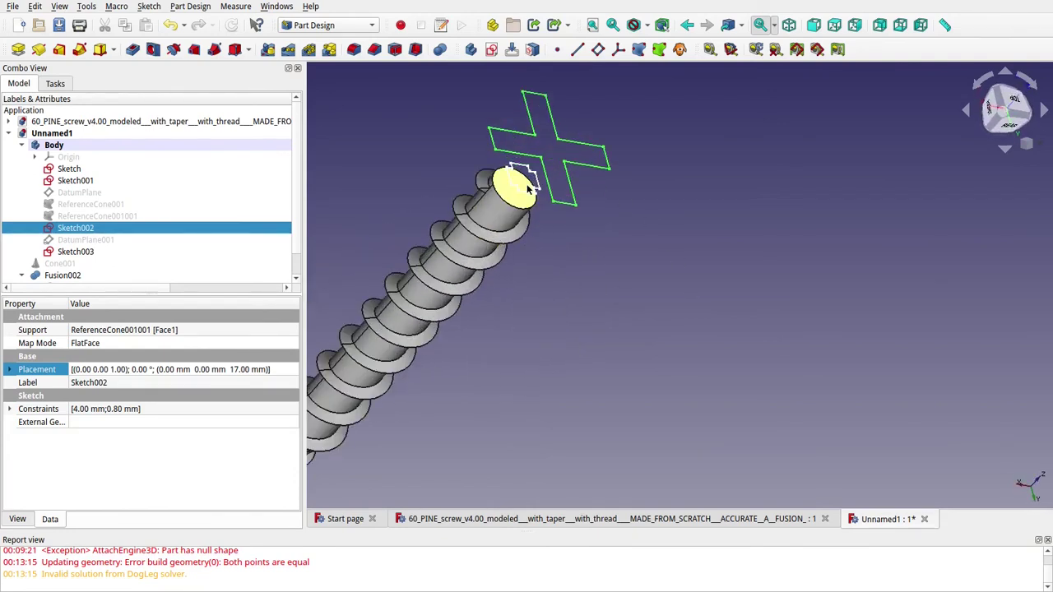
pyautogui.click(699, 221)
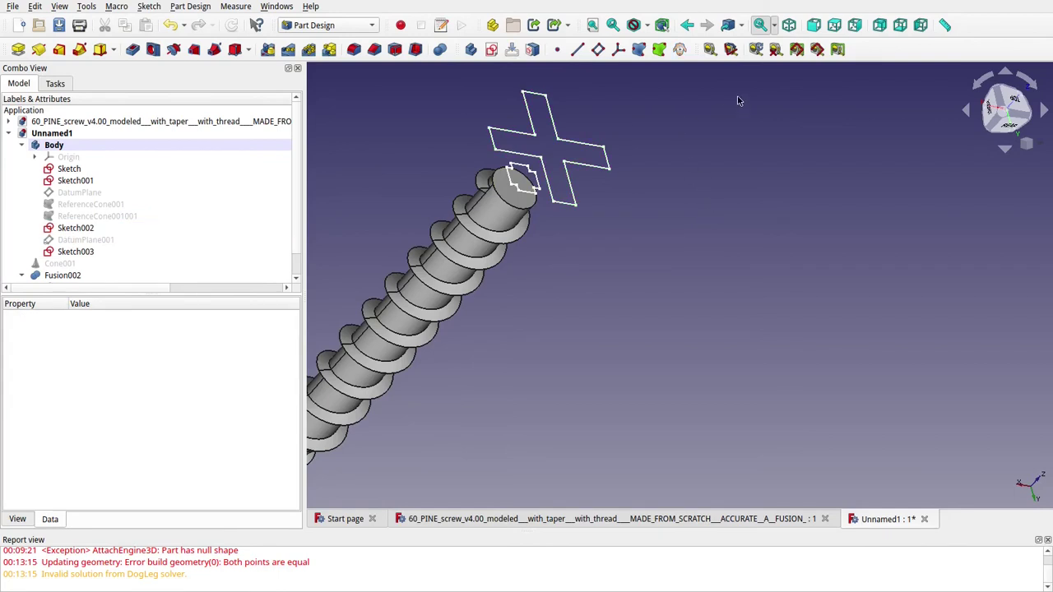
# In the Part workbench, create a solid loft from Sketch002 to Sketch003.
pyautogui.click(351, 26)
pyautogui.click(332, 254)
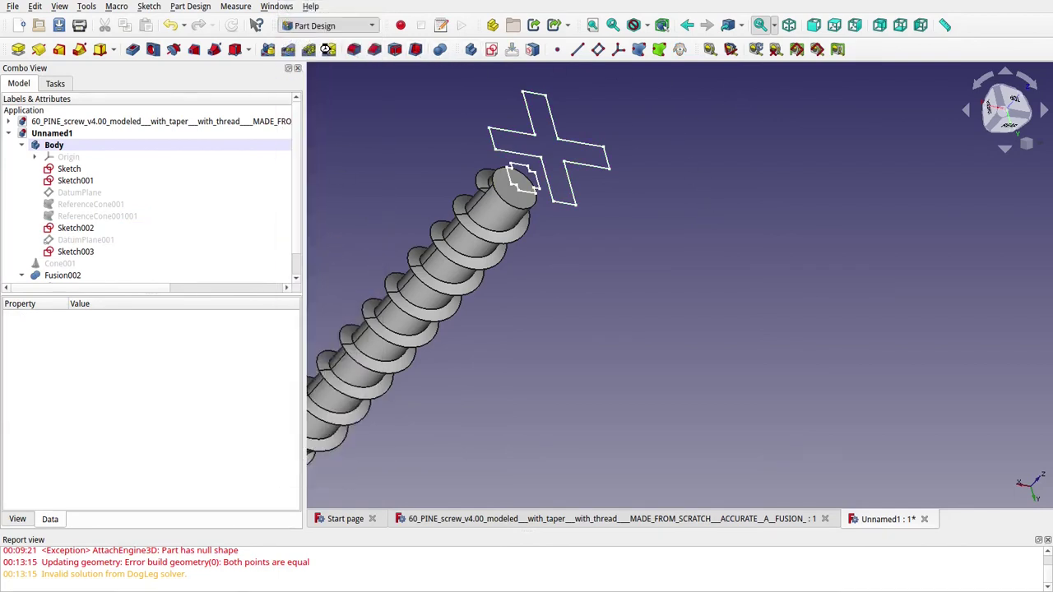
pyautogui.click(329, 25)
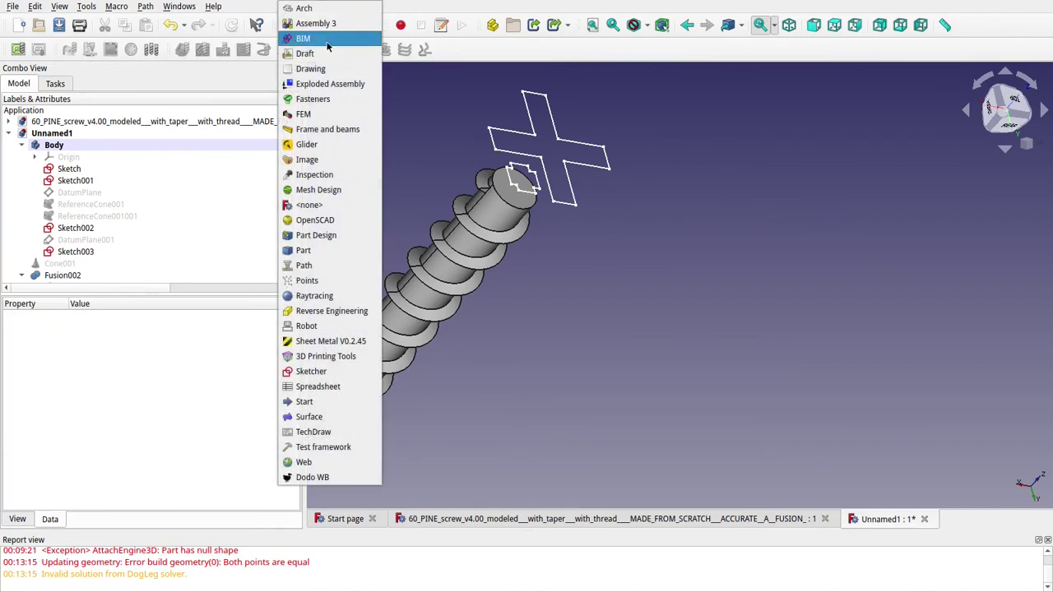
pyautogui.click(313, 248)
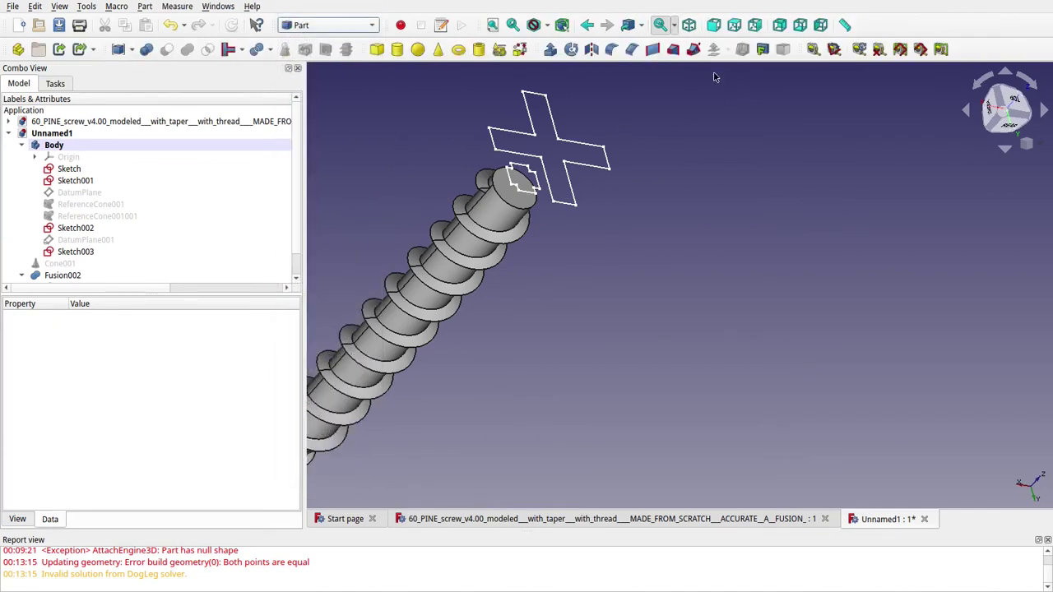
pyautogui.click(672, 50)
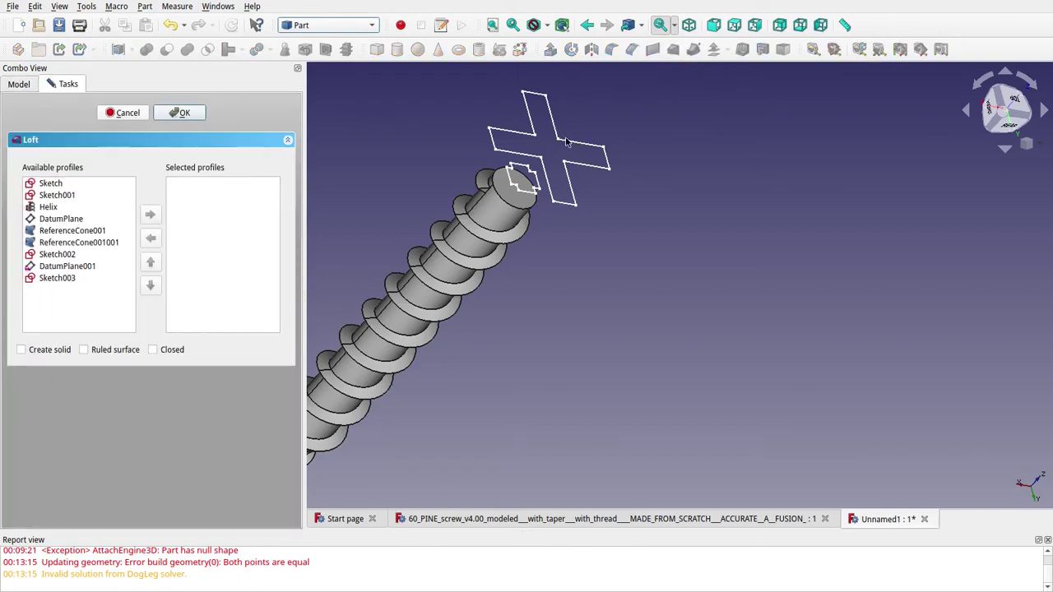
pyautogui.click(66, 258)
pyautogui.click(152, 216)
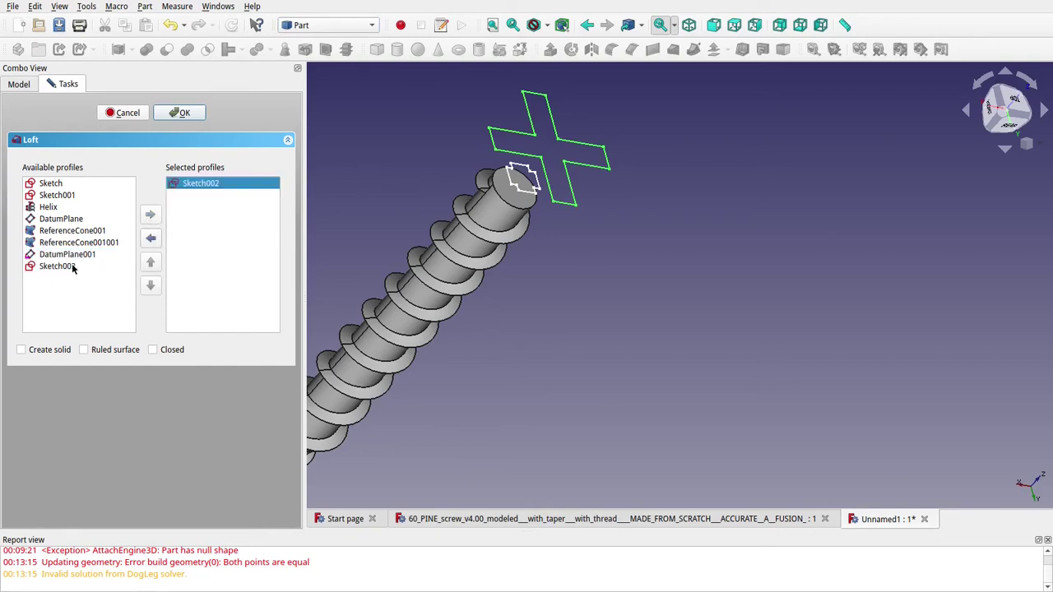
pyautogui.click(80, 266)
pyautogui.click(150, 216)
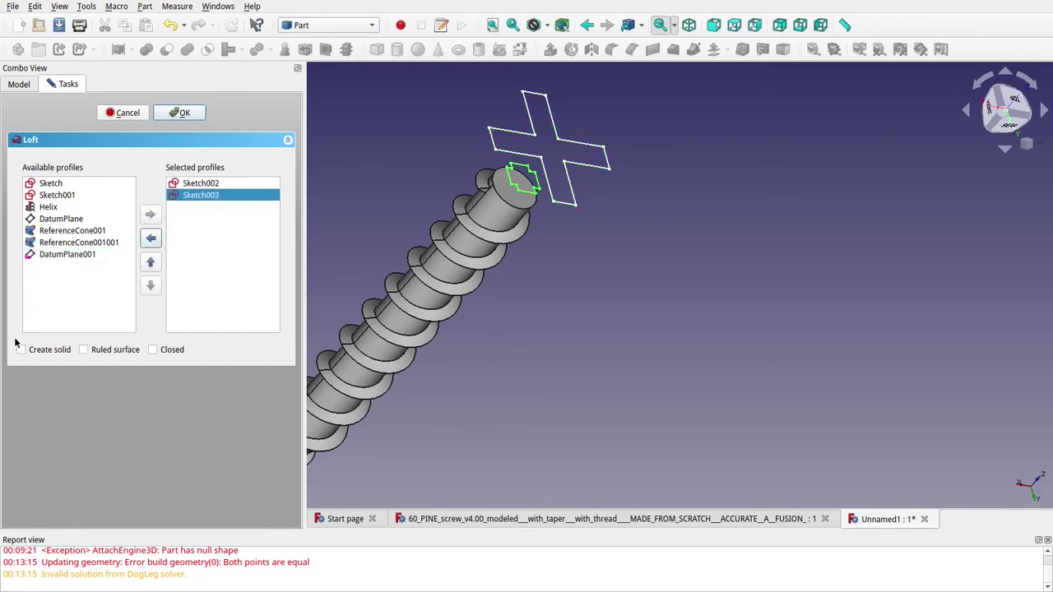
pyautogui.click(21, 349)
pyautogui.click(183, 113)
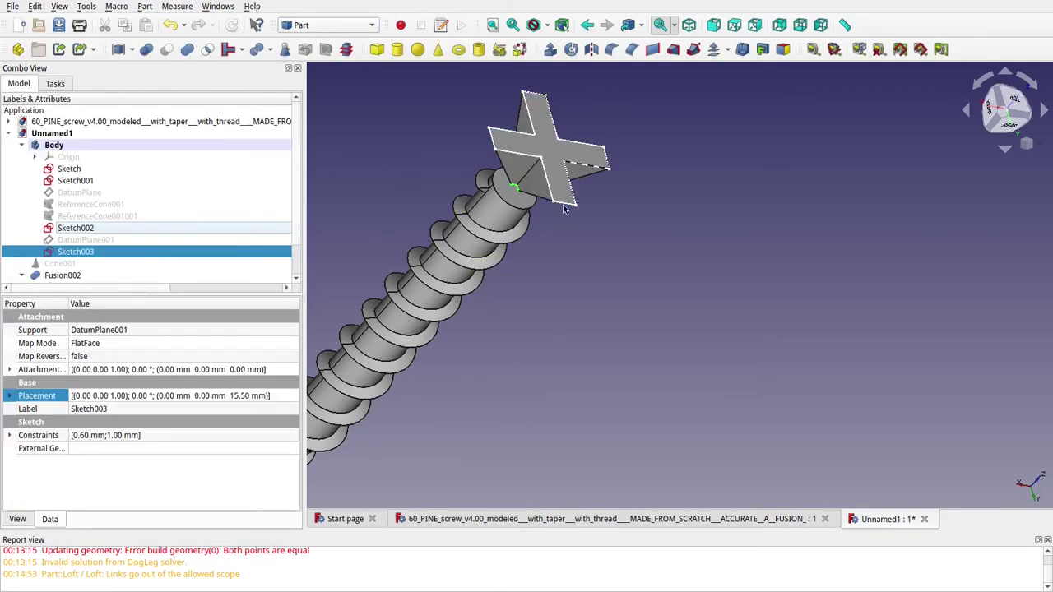
# Show the head cone Cone001 and cut the cross-shaped loft out of it.
pyautogui.moveTo(559, 263); pyautogui.dragTo(489, 205, button='middle')
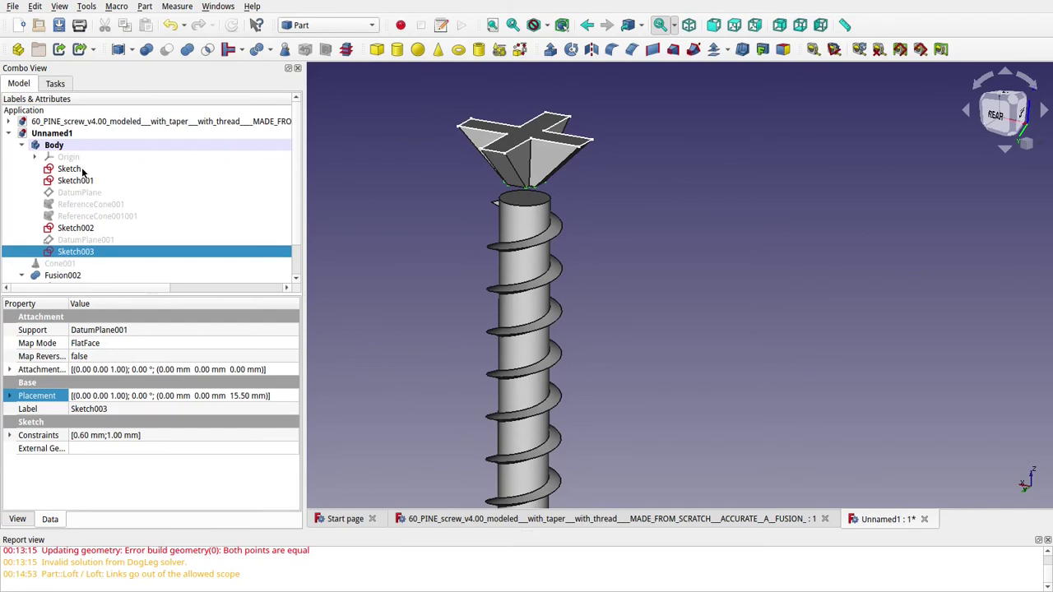
pyautogui.click(73, 265)
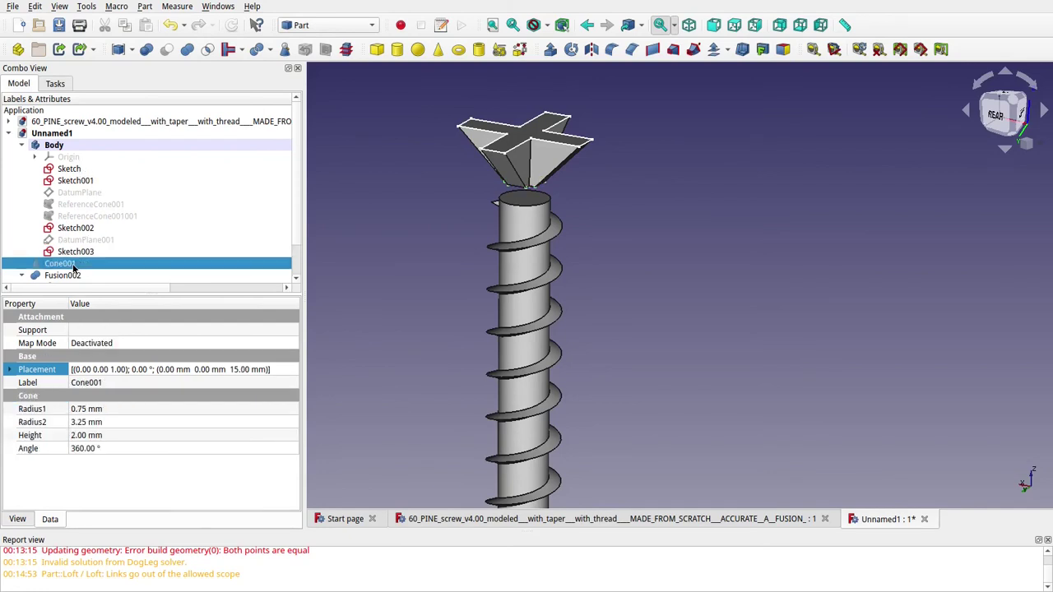
pyautogui.press('space')
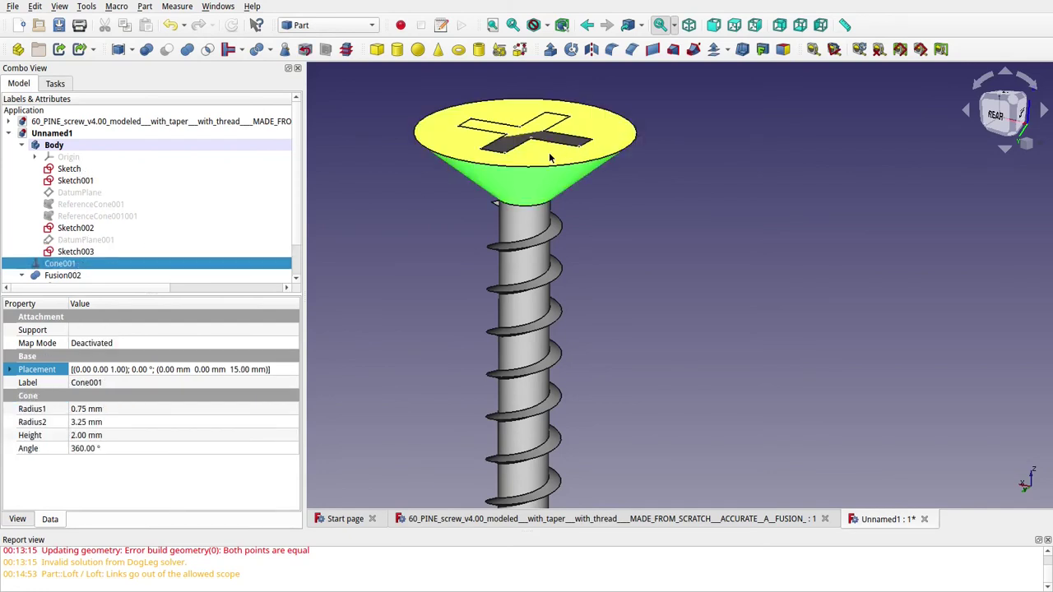
pyautogui.keyDown('ctrl'); pyautogui.click(71, 278); pyautogui.keyUp('ctrl')
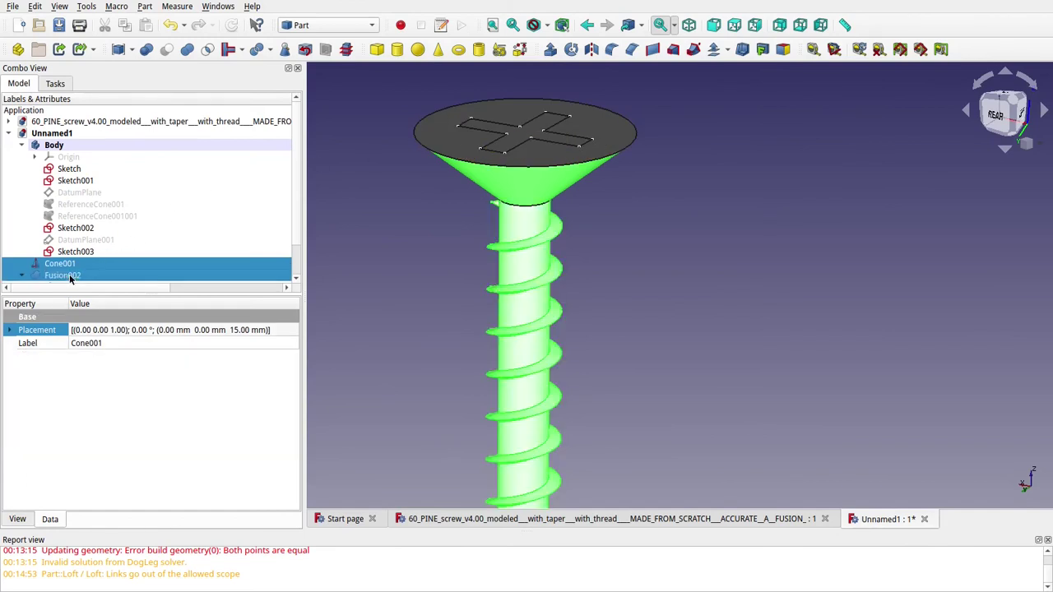
pyautogui.click(73, 265)
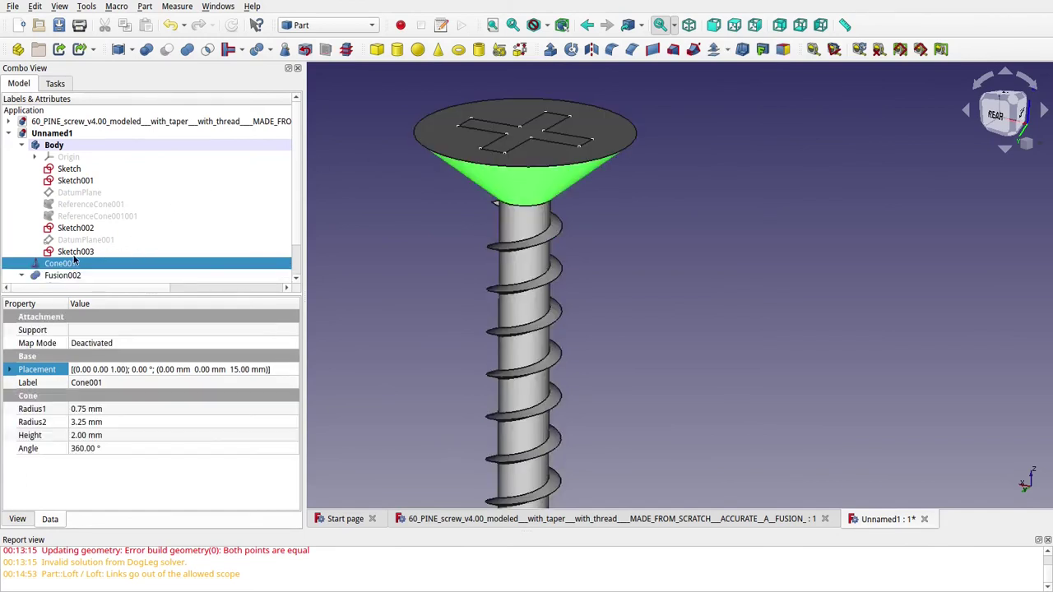
pyautogui.scroll(-1, 108, 247)
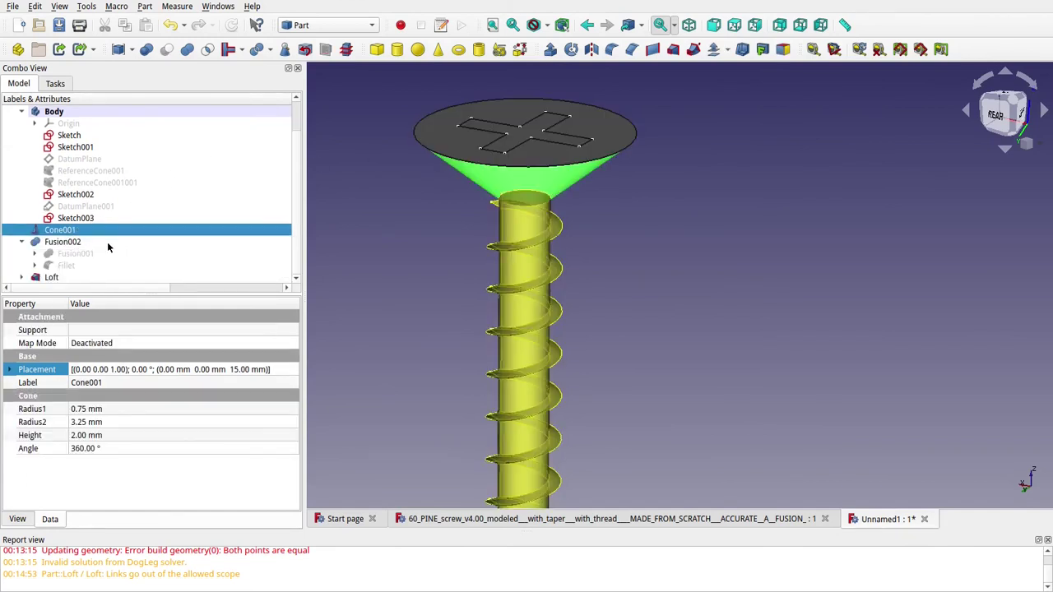
pyautogui.keyDown('ctrl'); pyautogui.click(62, 278); pyautogui.keyUp('ctrl')
pyautogui.click(166, 49)
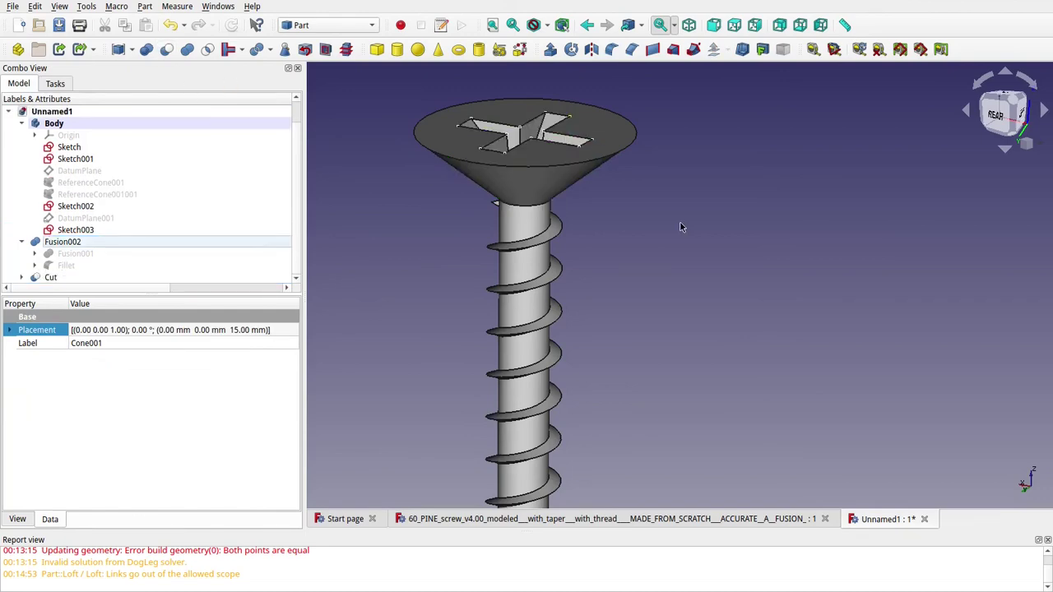
# Fuse the threaded shank Fusion002 with the recessed screw head Cut into one solid.
pyautogui.moveTo(660, 188)
pyautogui.mouseDown(button='middle')
pyautogui.moveTo(664, 270)
pyautogui.moveTo(686, 321)
pyautogui.moveTo(752, 329)
pyautogui.moveTo(722, 218)
pyautogui.moveTo(594, 237)
pyautogui.moveTo(601, 287)
pyautogui.moveTo(625, 239)
pyautogui.moveTo(635, 170)
pyautogui.moveTo(659, 180)
pyautogui.mouseUp(button='middle')
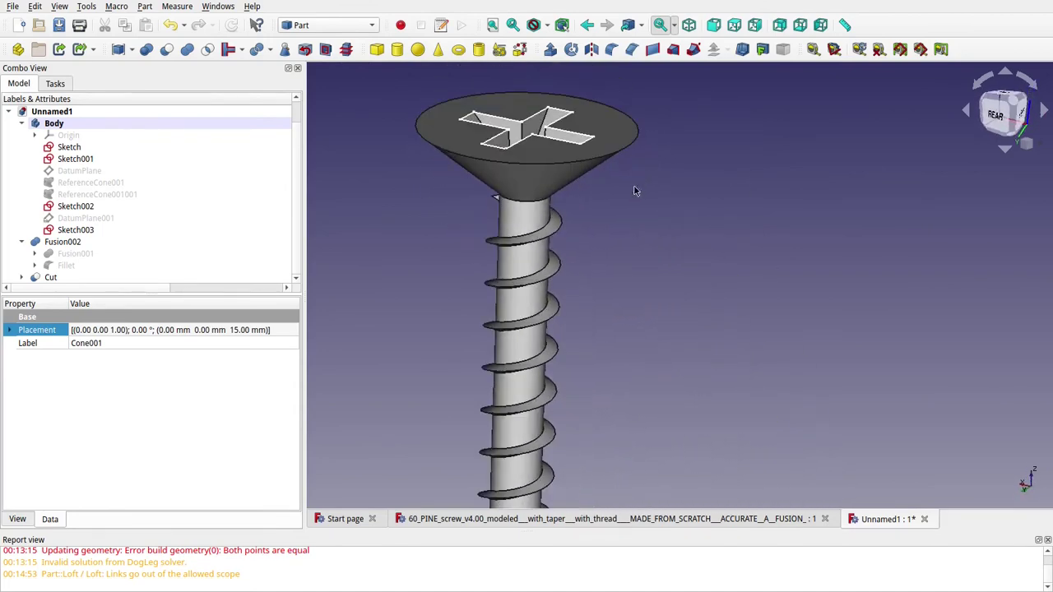
pyautogui.click(521, 259)
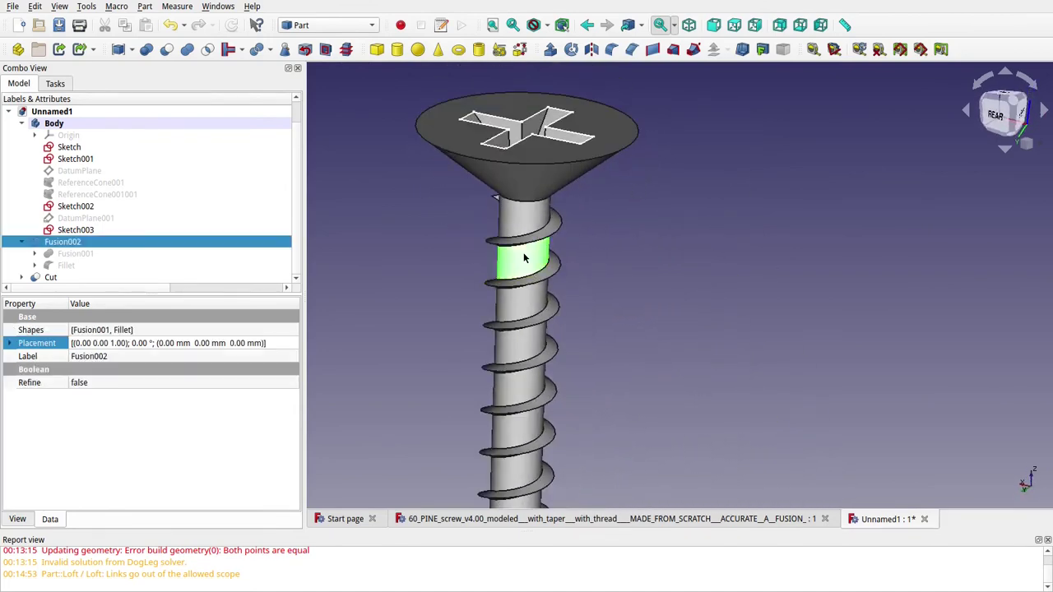
pyautogui.keyDown('ctrl'); pyautogui.click(533, 186); pyautogui.keyUp('ctrl')
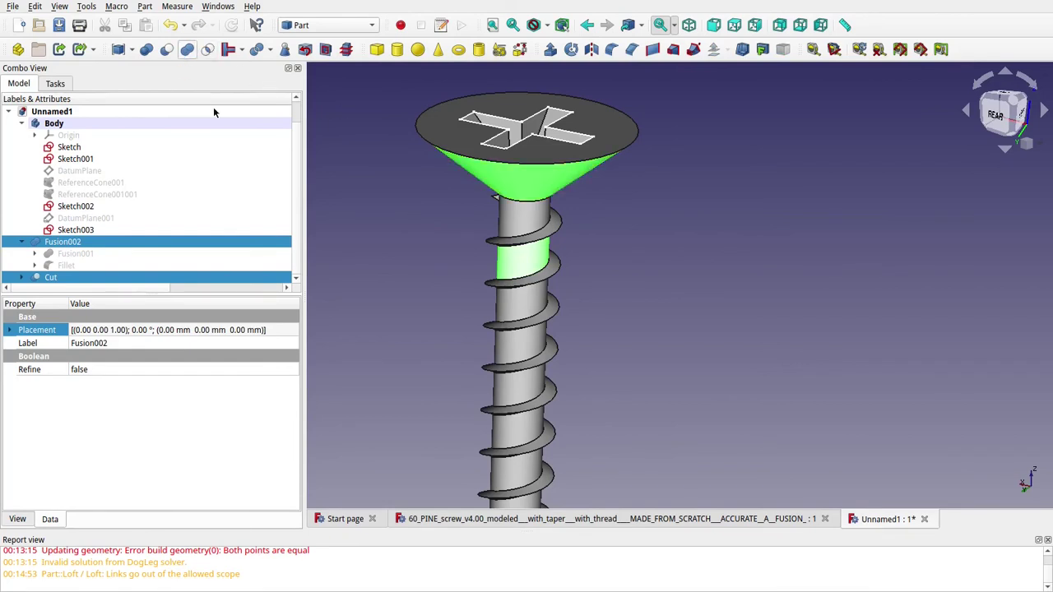
pyautogui.click(71, 263)
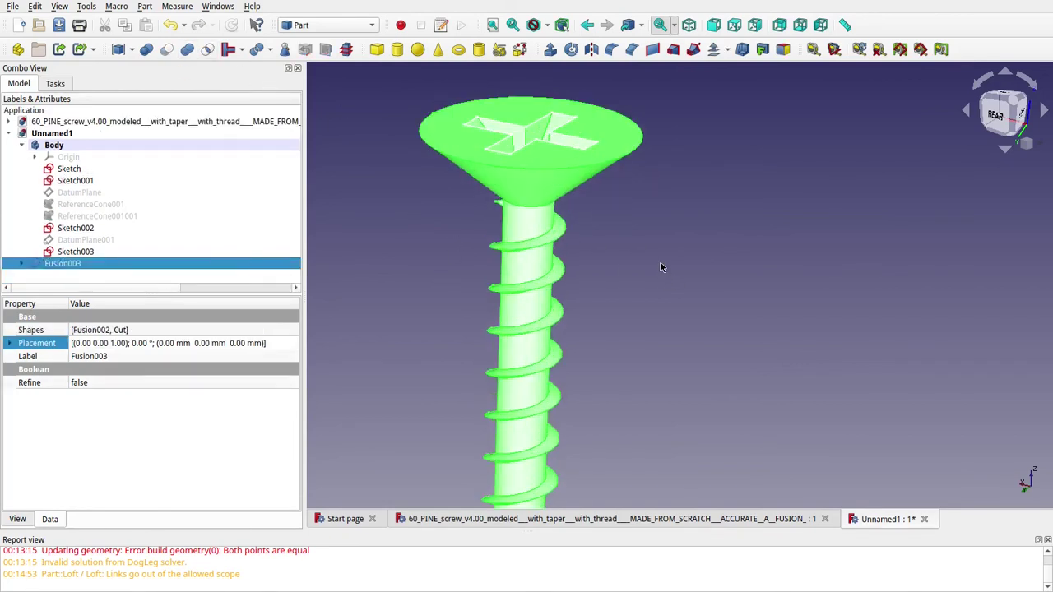
# Fillet the circular edge where the screw head meets the shank with a constant radius of 2 mm.
pyautogui.click(619, 225)
pyautogui.scroll(3, 530, 211)
pyautogui.click(531, 207)
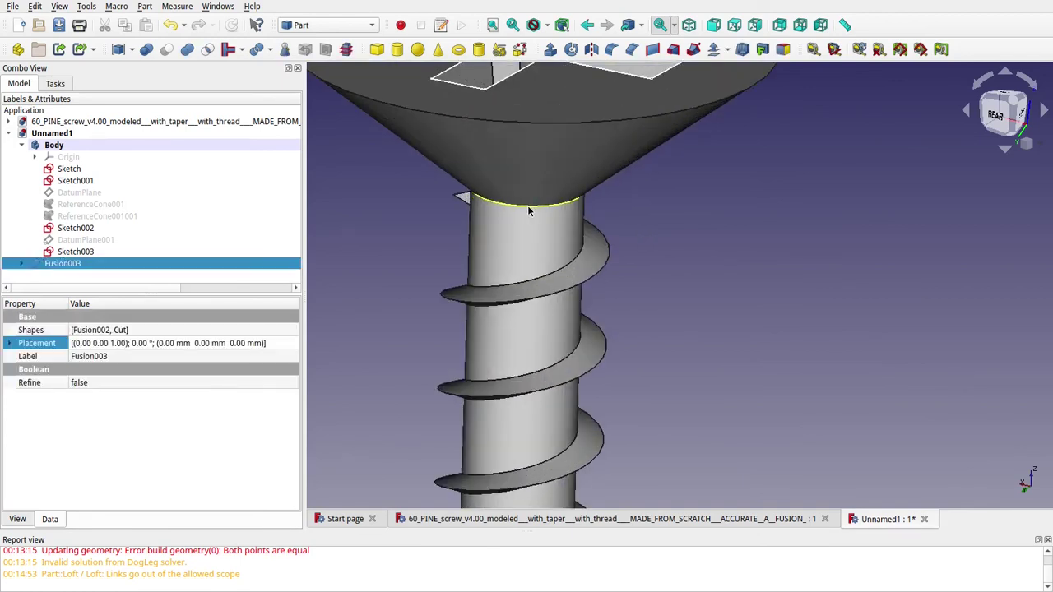
pyautogui.click(611, 49)
pyautogui.moveTo(183, 494); pyautogui.dragTo(115, 489)
pyautogui.write('2')
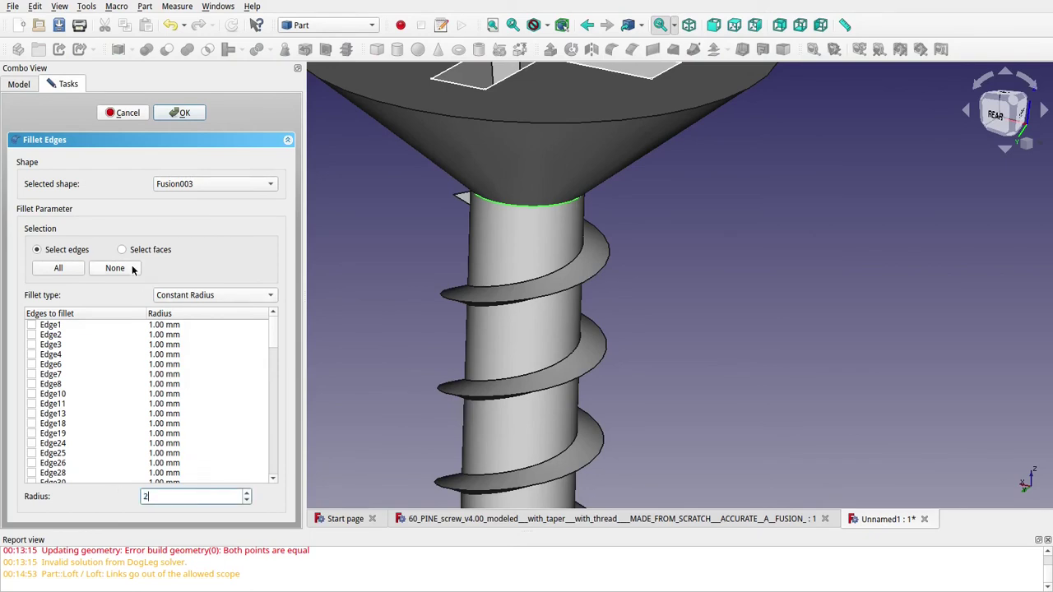
pyautogui.click(181, 112)
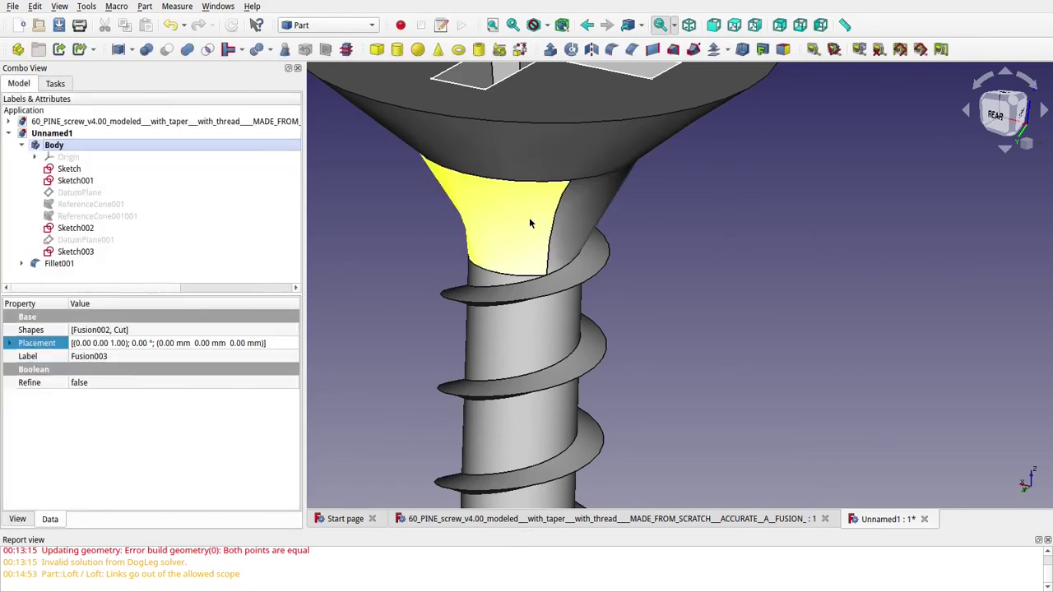
# Inspect the filleted junction between the screw head and shank, and undo that fillet.
pyautogui.scroll(-3, 548, 226)
pyautogui.moveTo(481, 268); pyautogui.dragTo(778, 273, button='middle')
pyautogui.scroll(6, 428, 182)
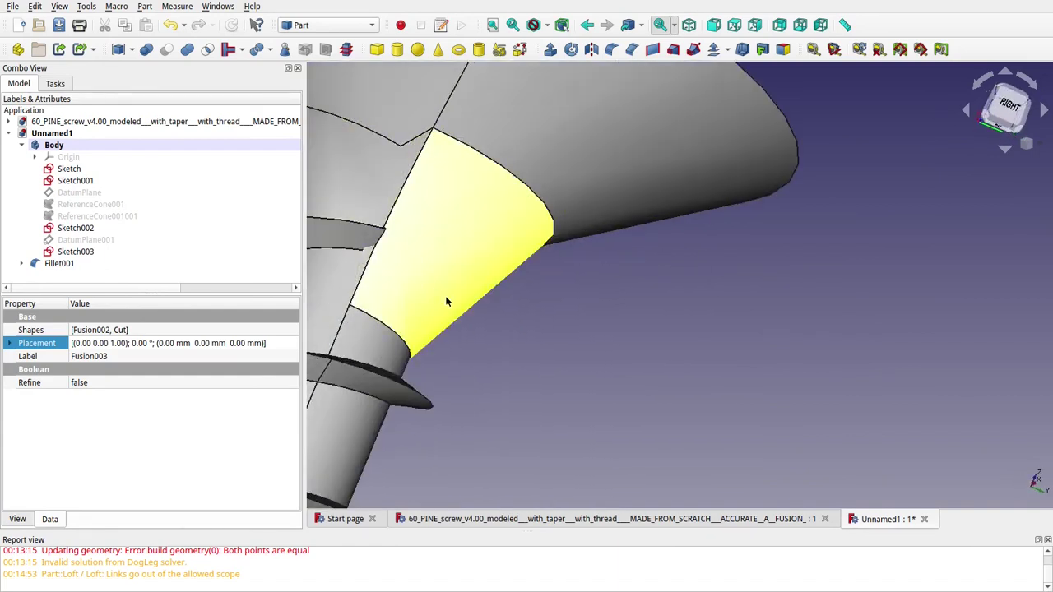
pyautogui.scroll(-3, 455, 327)
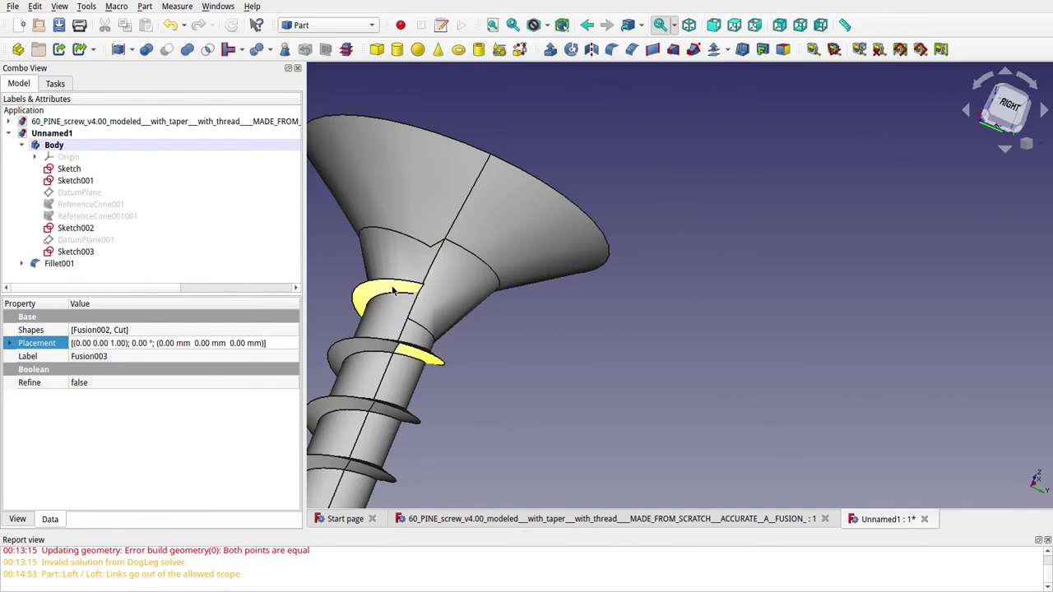
pyautogui.moveTo(393, 291); pyautogui.dragTo(448, 330, button='middle')
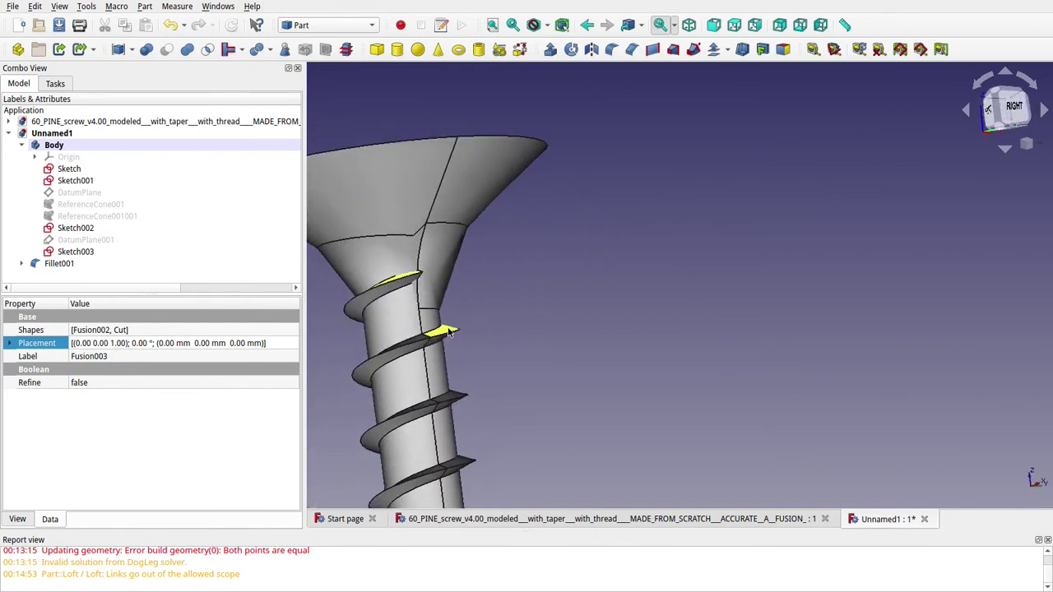
pyautogui.hotkey('ctrl', 'z')
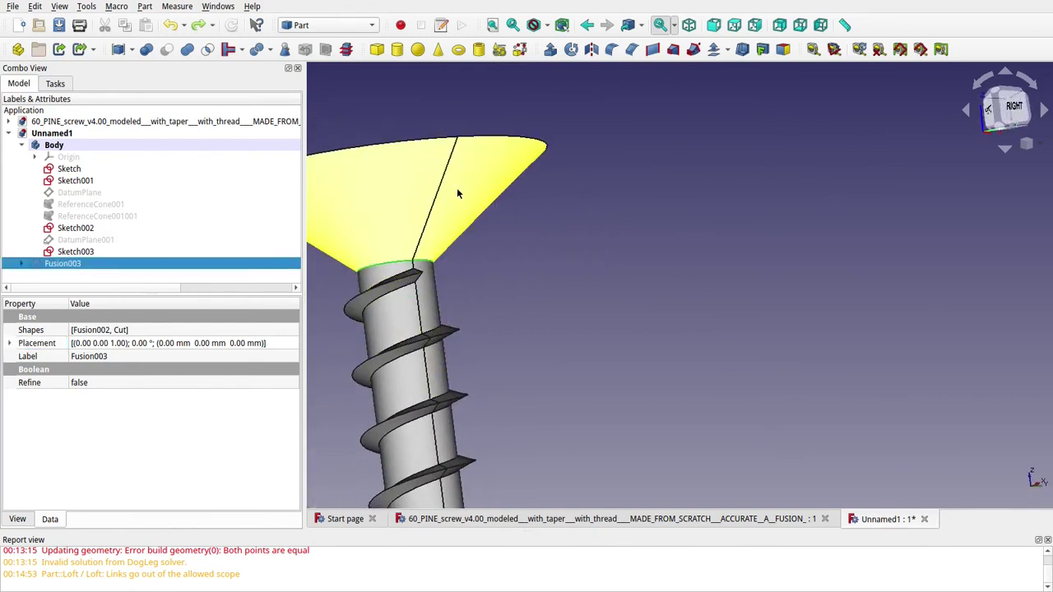
# Try another constant-radius fillet on the circular edge where Fusion003's head meets the shank, and undo it.
pyautogui.click(611, 49)
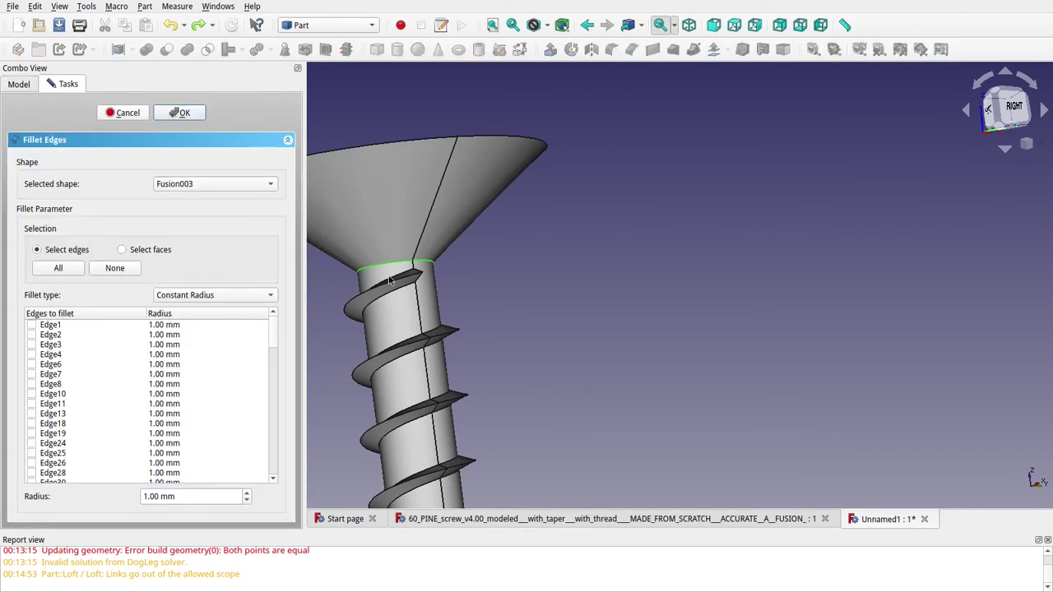
pyautogui.click(175, 112)
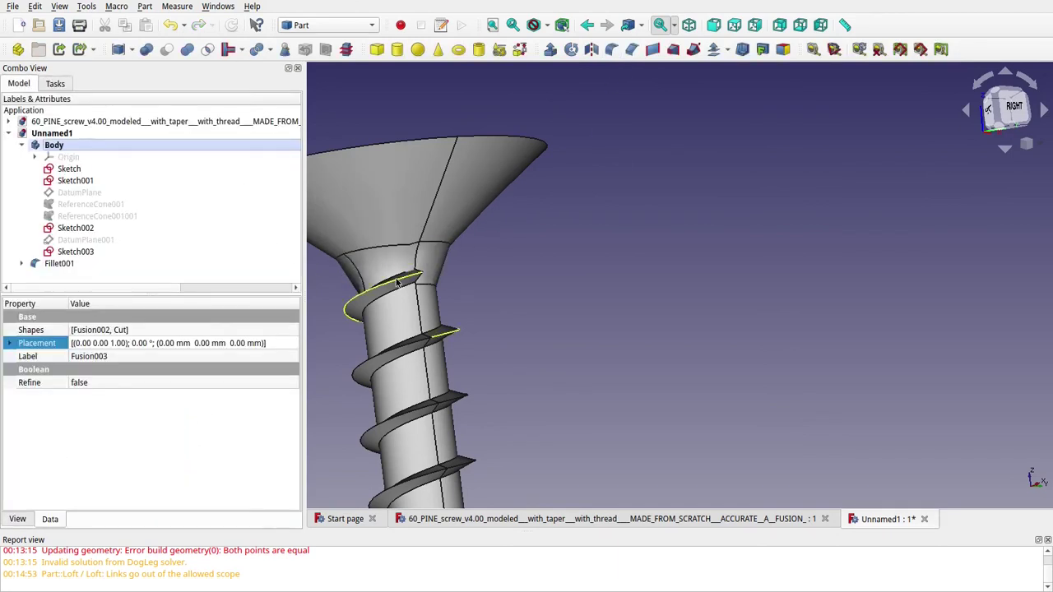
pyautogui.moveTo(396, 282); pyautogui.dragTo(424, 262, button='middle')
pyautogui.click(421, 262)
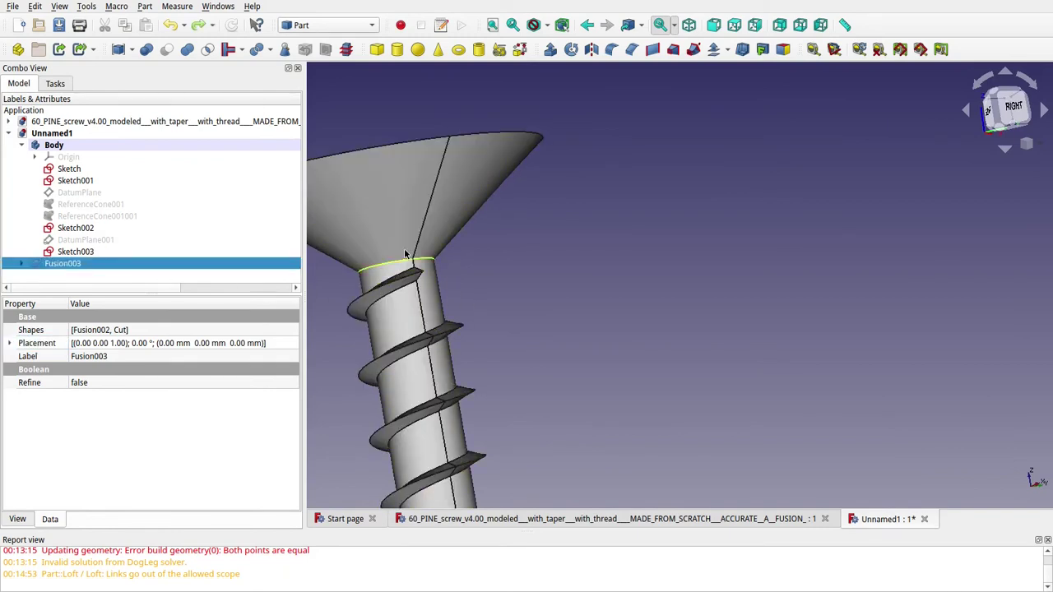
pyautogui.moveTo(404, 218); pyautogui.dragTo(596, 171, button='middle')
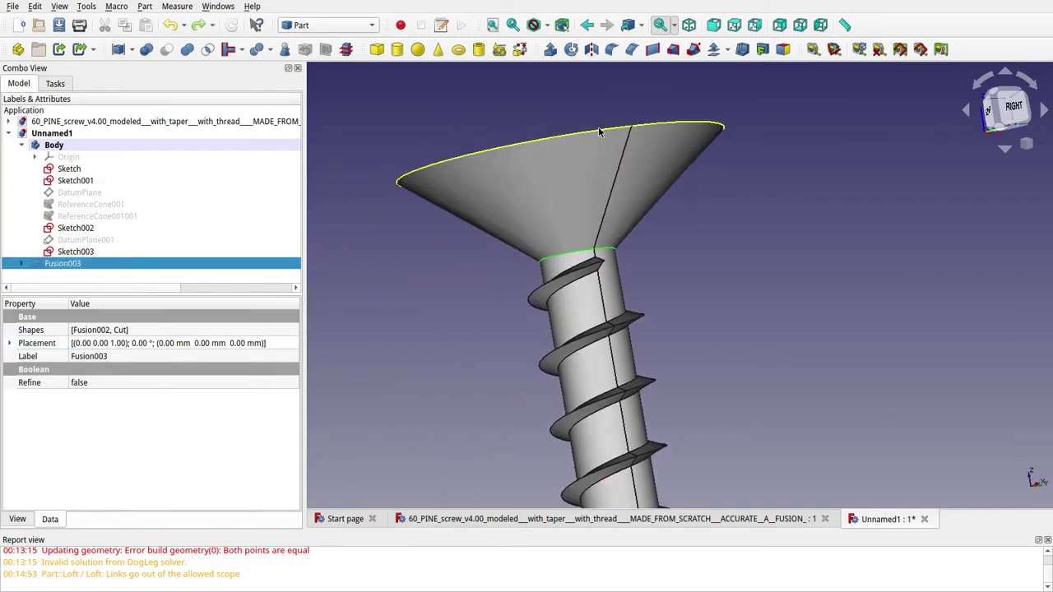
pyautogui.click(489, 306)
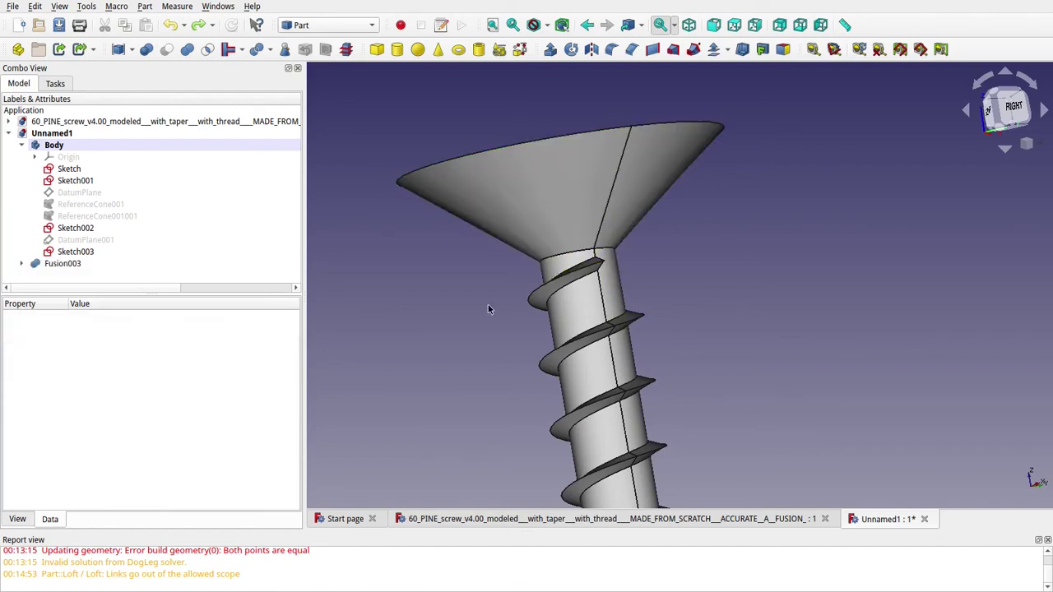
# Delete the unions Fusion003 and Fusion002 to separate the screw head, shank and thread again.
pyautogui.scroll(-2, 564, 360)
pyautogui.moveTo(507, 383); pyautogui.dragTo(630, 400, button='middle')
pyautogui.scroll(-3, 602, 403)
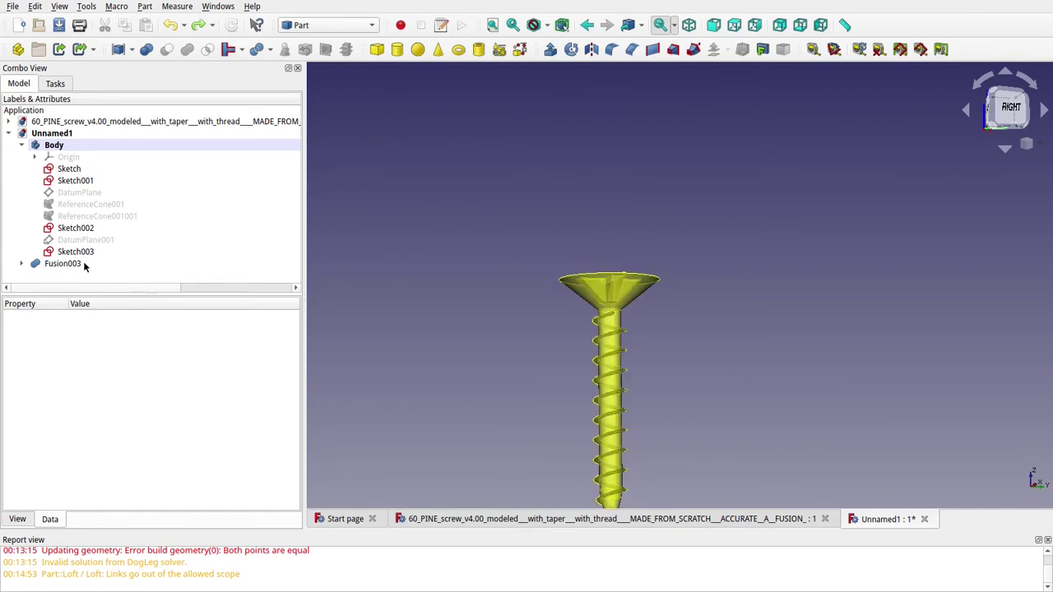
pyautogui.click(54, 264)
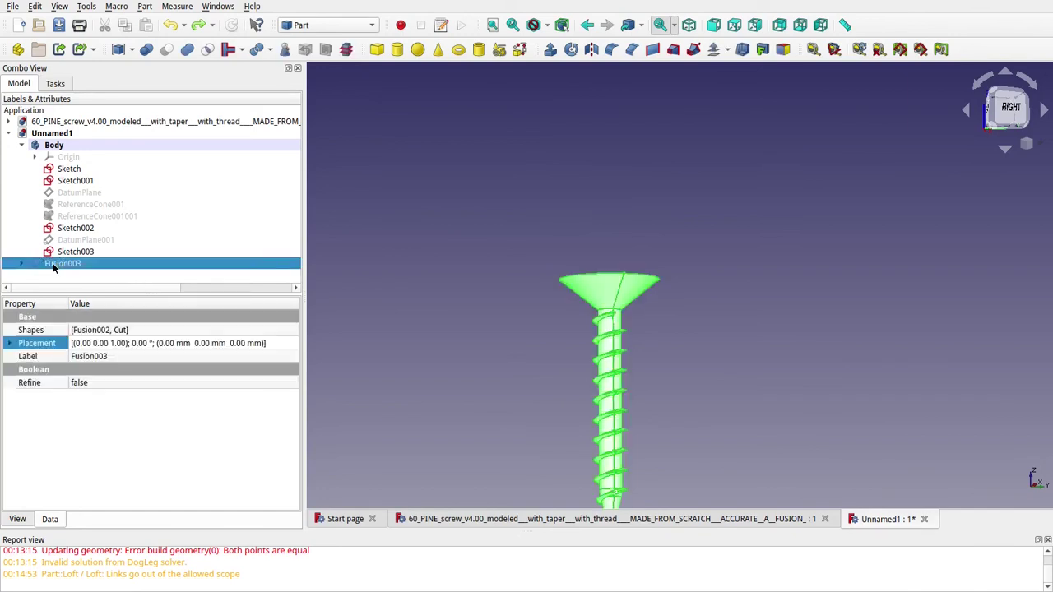
pyautogui.press('Delete')
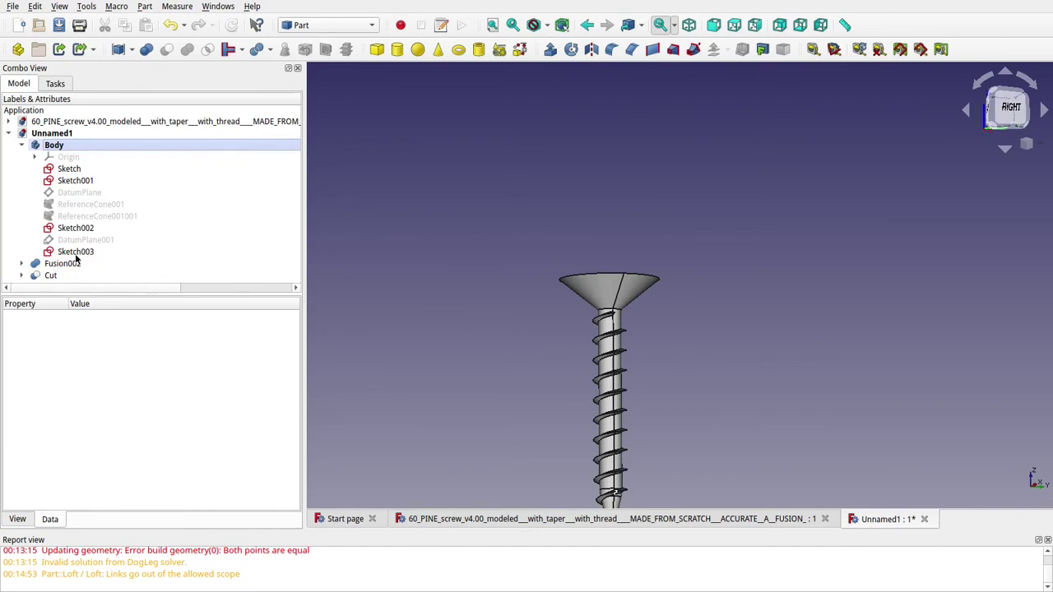
pyautogui.click(63, 264)
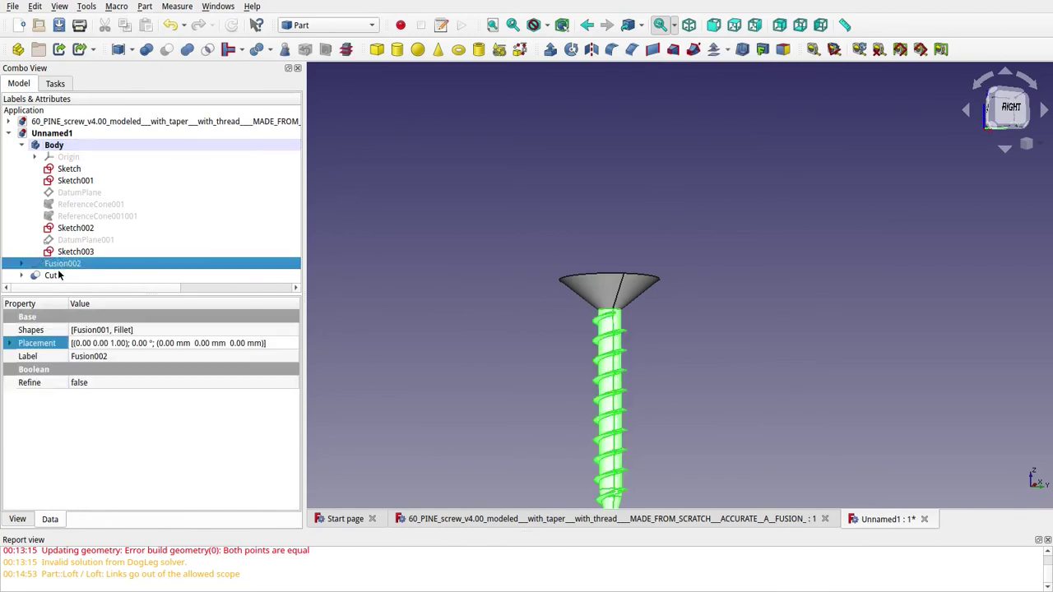
pyautogui.press('Delete')
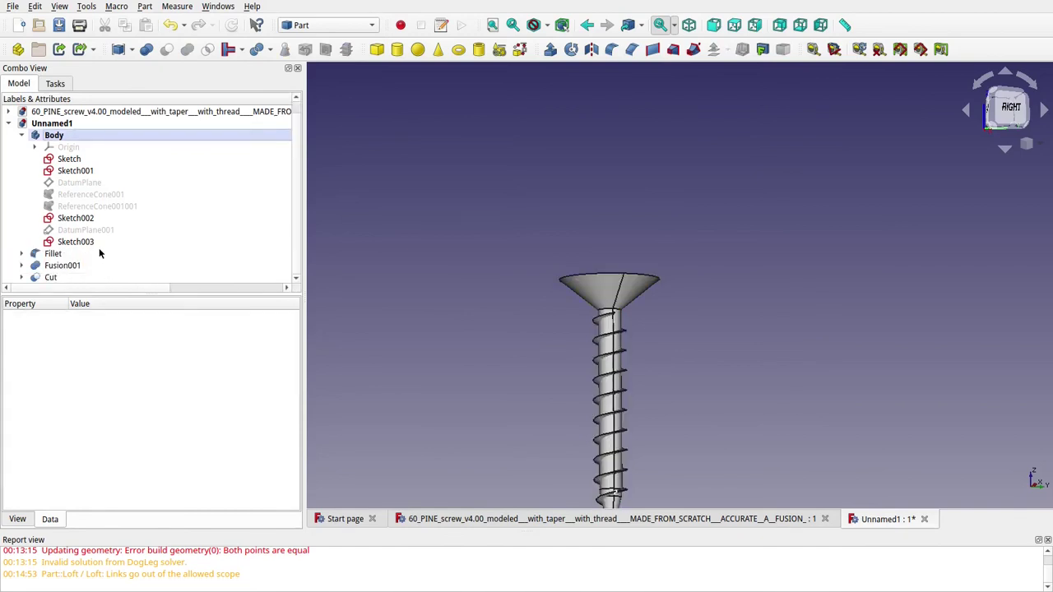
# Fuse the plain shank Fillet with the recessed head Cut, leaving out the thread Fusion001.
pyautogui.click(53, 278)
pyautogui.click(52, 265)
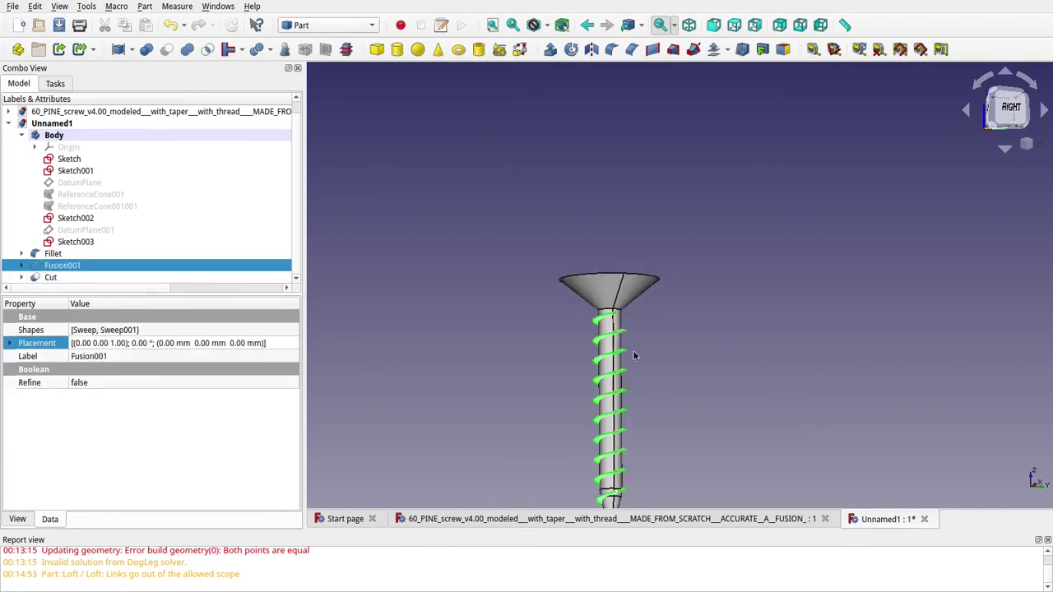
pyautogui.click(604, 330)
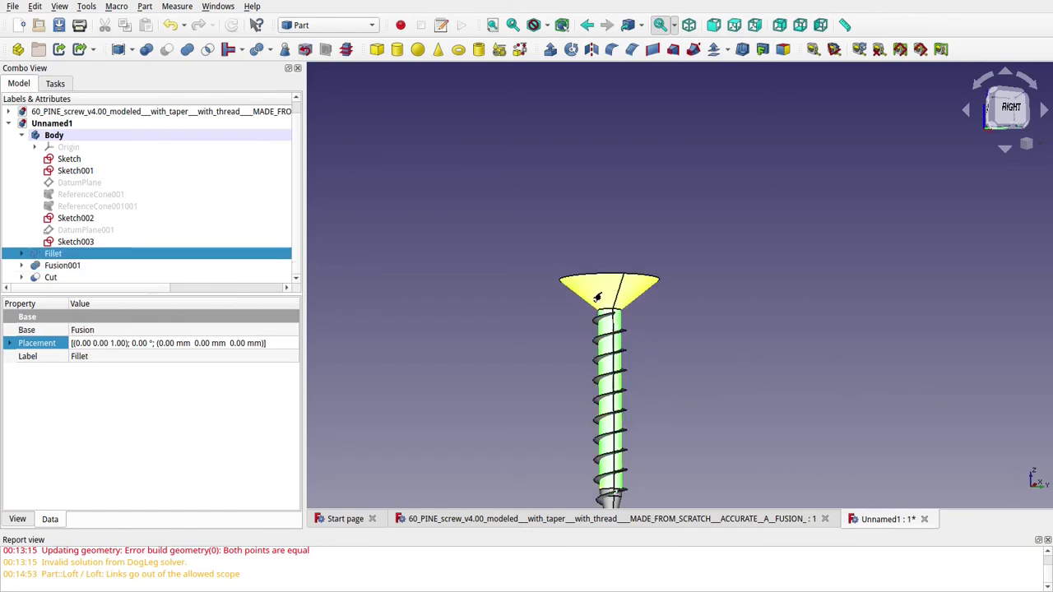
pyautogui.keyDown('ctrl'); pyautogui.click(601, 296); pyautogui.keyUp('ctrl')
pyautogui.scroll(3, 612, 300)
pyautogui.scroll(2, 612, 300)
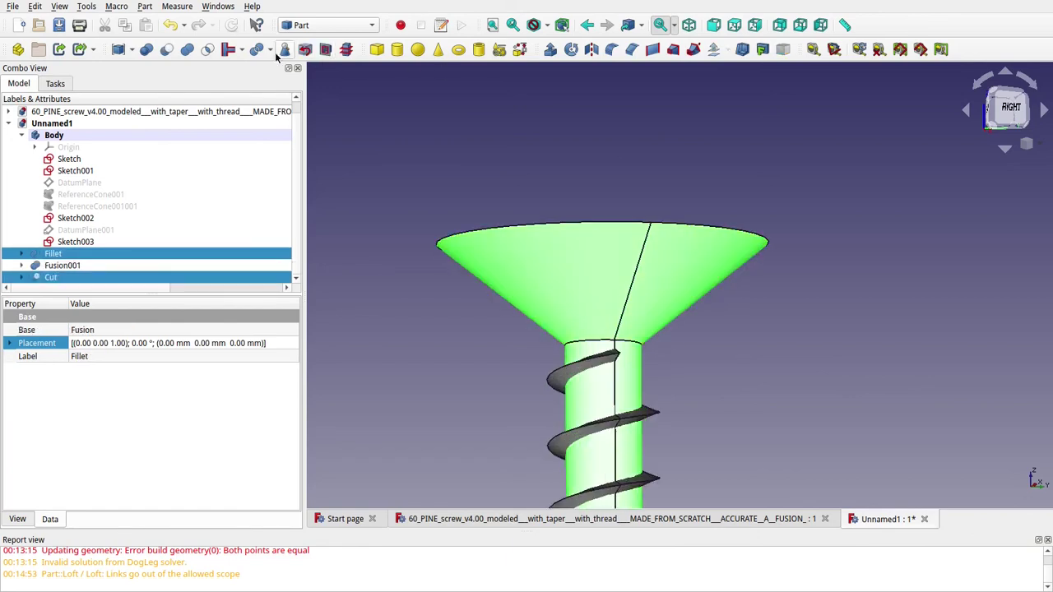
pyautogui.click(185, 50)
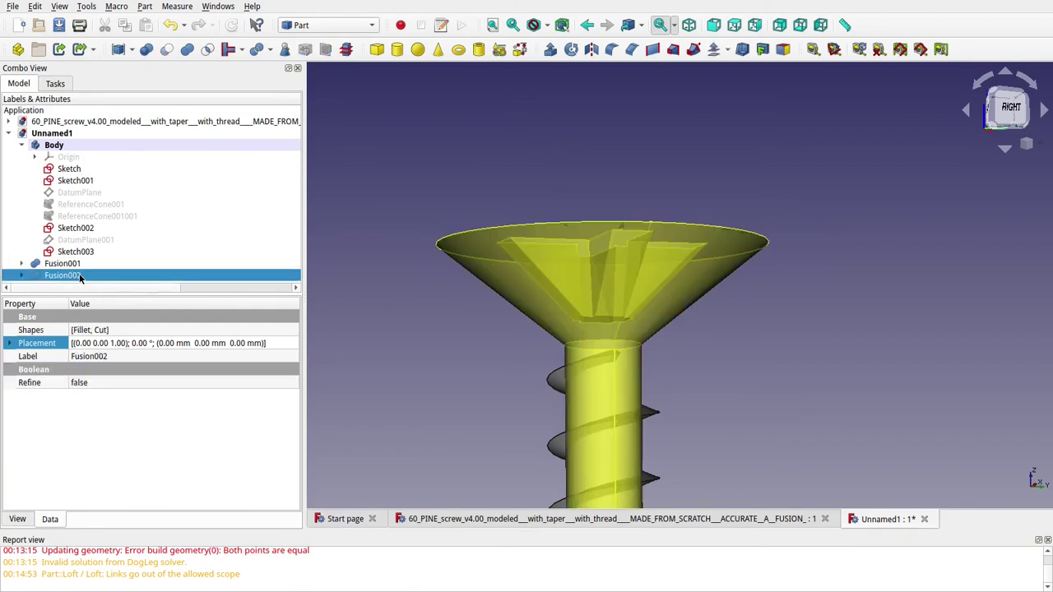
# Fillet the circular edge between the head and the plain shank of Fusion002 with a constant radius of 2 mm.
pyautogui.click(748, 388)
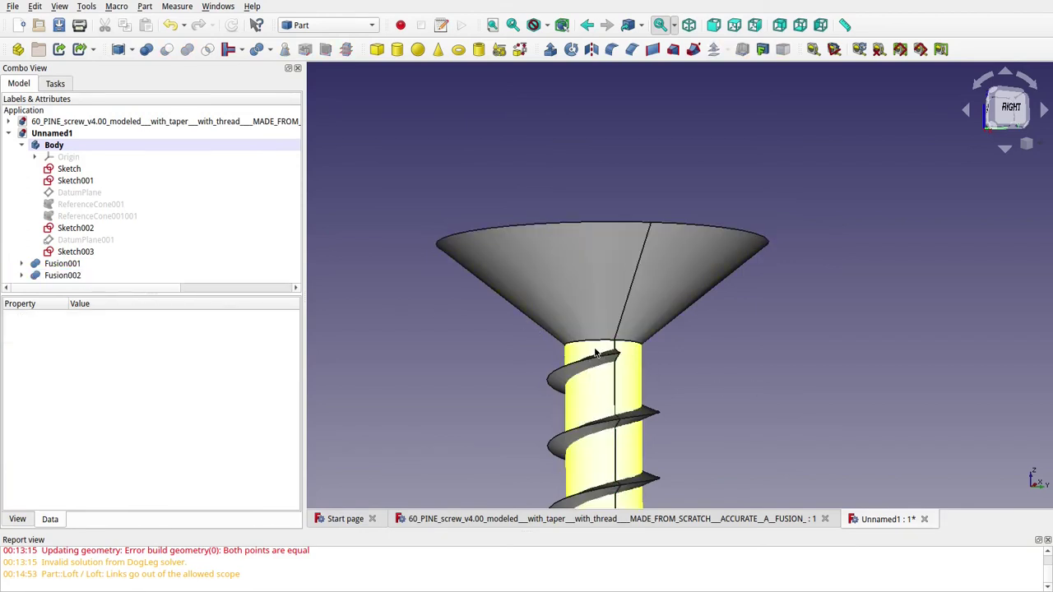
pyautogui.click(602, 342)
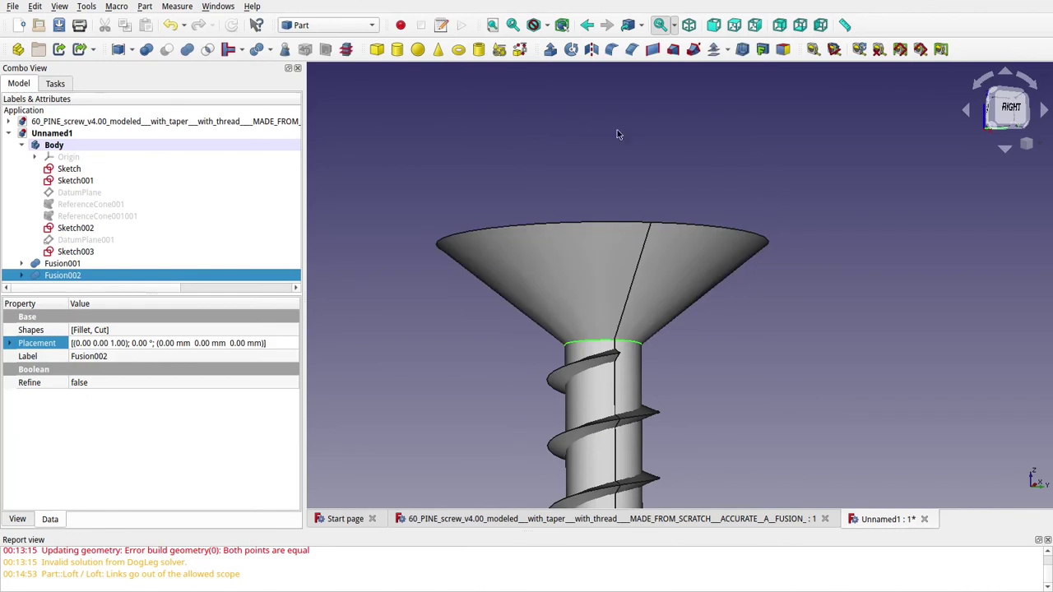
pyautogui.click(612, 50)
pyautogui.moveTo(189, 499); pyautogui.dragTo(70, 493)
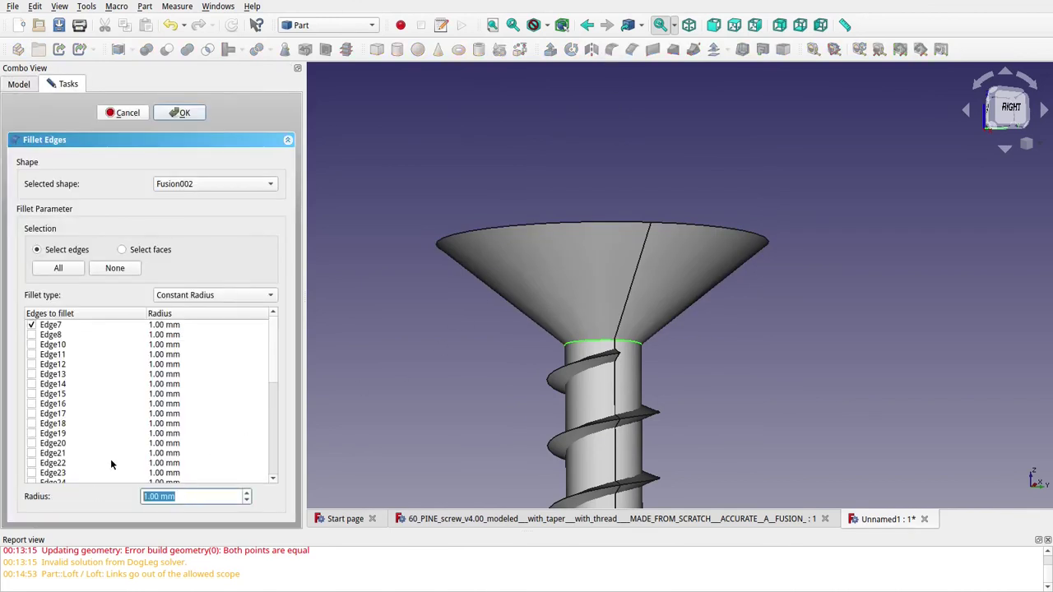
pyautogui.write('2')
pyautogui.press('Return')
pyautogui.moveTo(736, 445); pyautogui.dragTo(649, 429, button='middle')
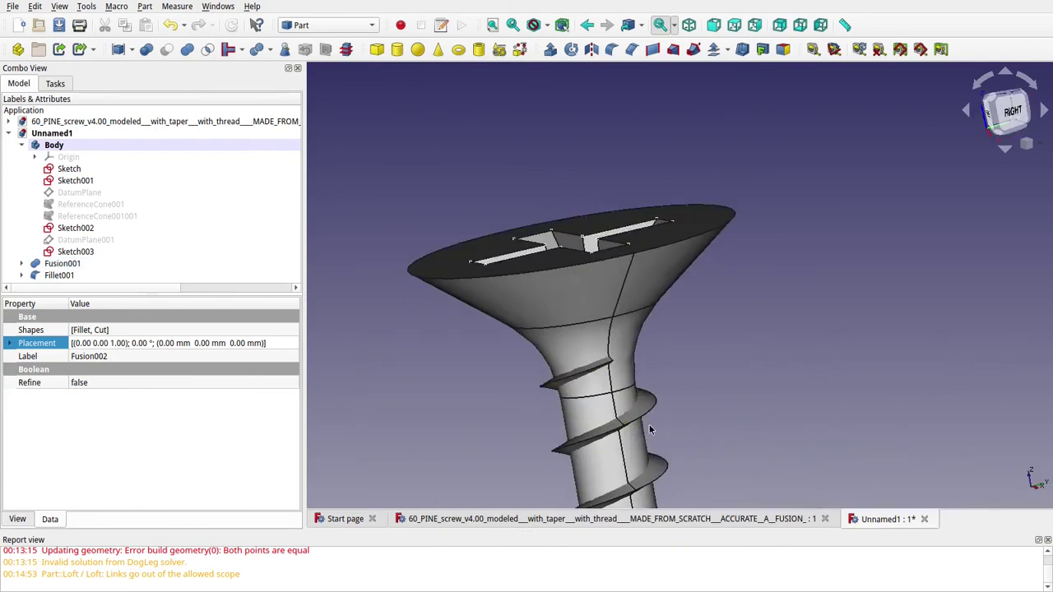
# Round the outer rim on top of the screw head of Fillet001 with a small constant-radius fillet.
pyautogui.click(668, 247)
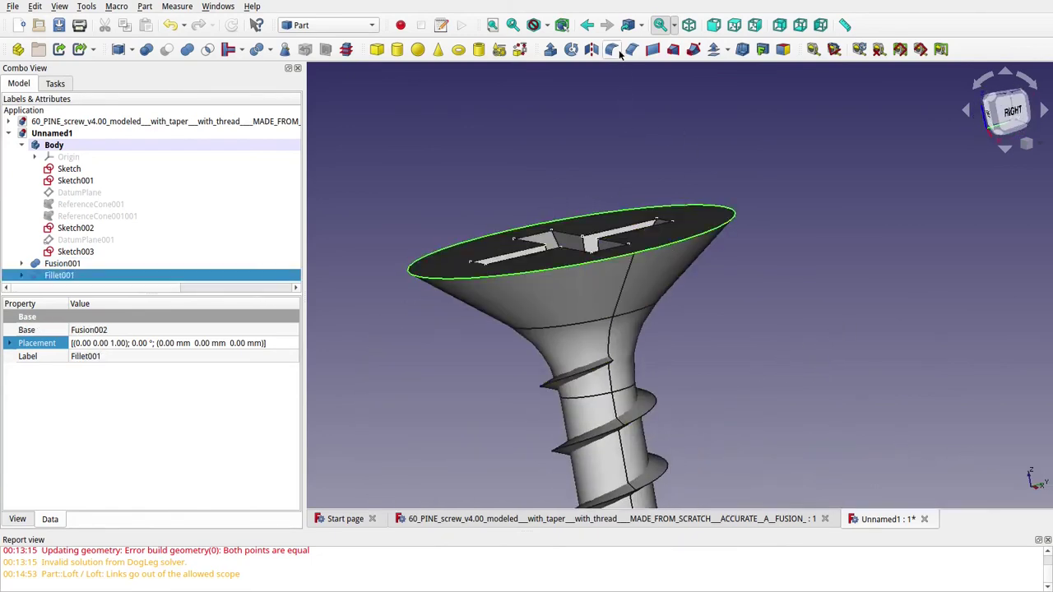
pyautogui.click(617, 50)
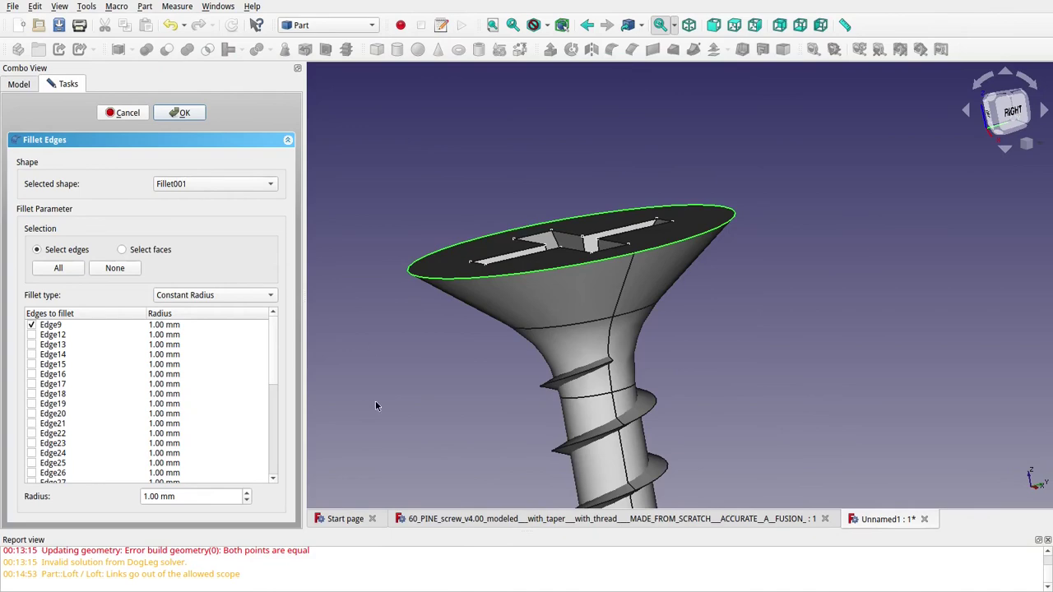
pyautogui.moveTo(205, 491); pyautogui.dragTo(98, 495)
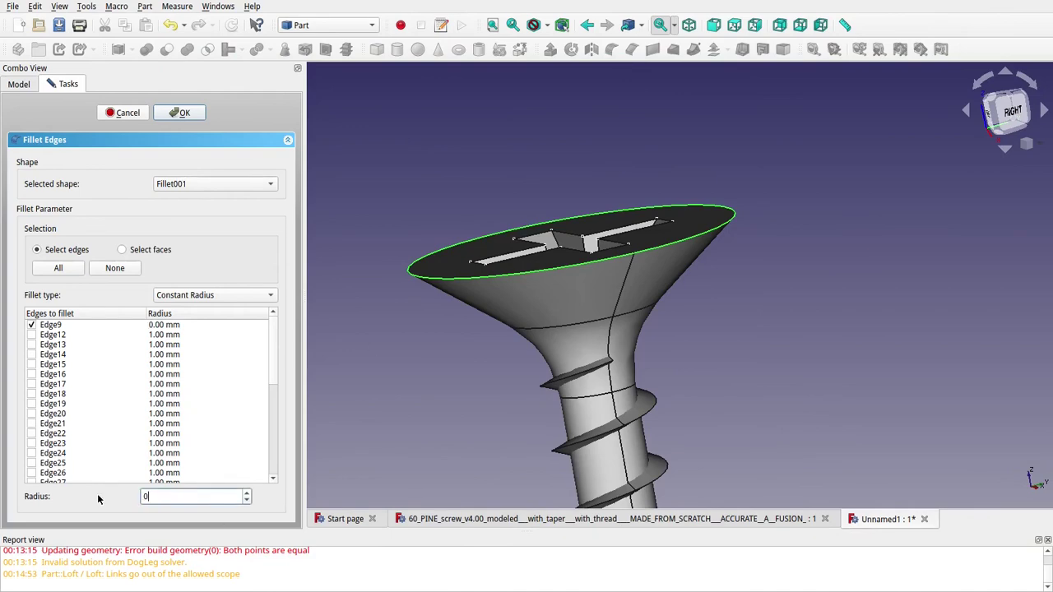
pyautogui.press('Return')
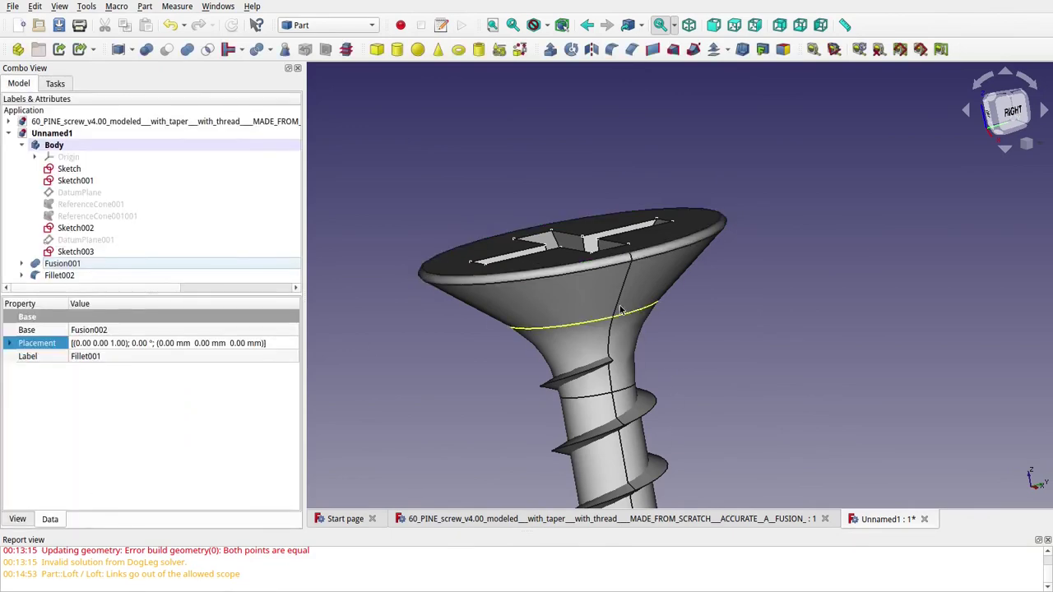
# Examine the whole screw from the front, from the filleted head down to the threaded tip.
pyautogui.moveTo(622, 462); pyautogui.dragTo(666, 387, button='middle')
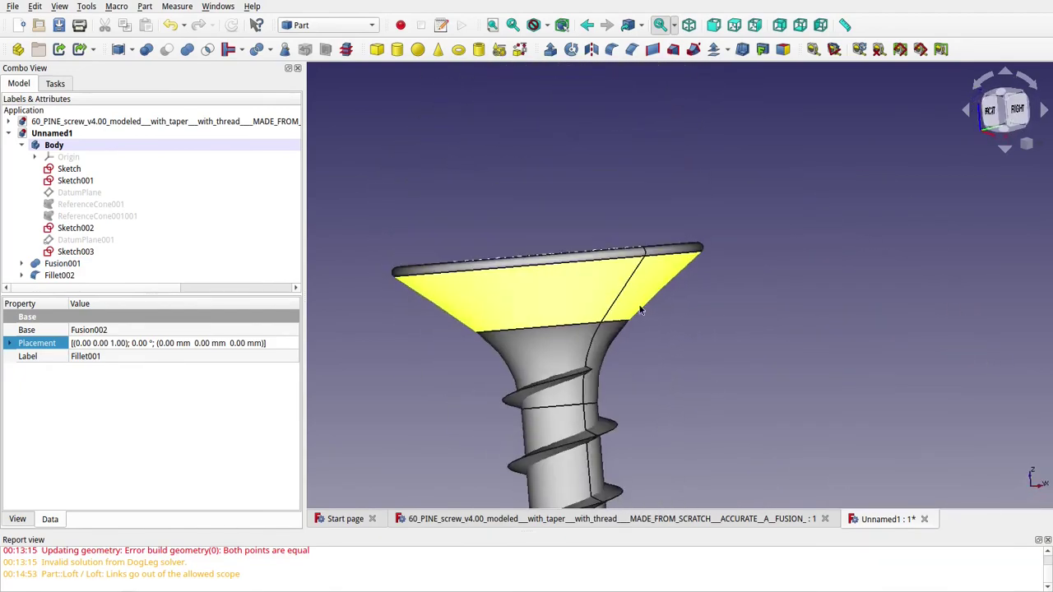
pyautogui.scroll(-3, 669, 413)
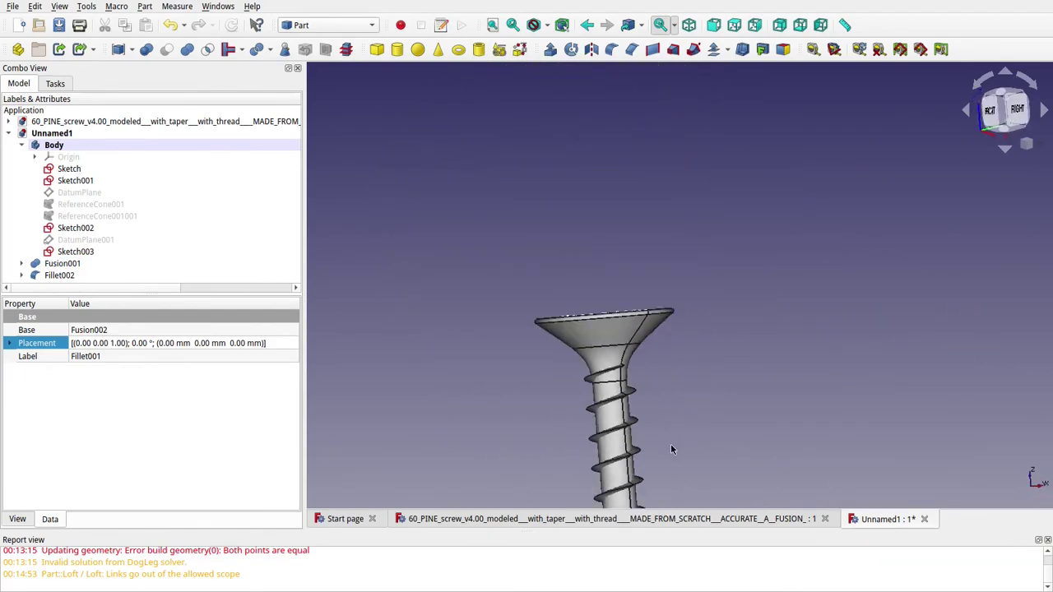
pyautogui.moveTo(672, 447); pyautogui.dragTo(663, 316, button='middle')
pyautogui.press('1')
pyautogui.scroll(-3, 659, 441)
pyautogui.scroll(3, 658, 440)
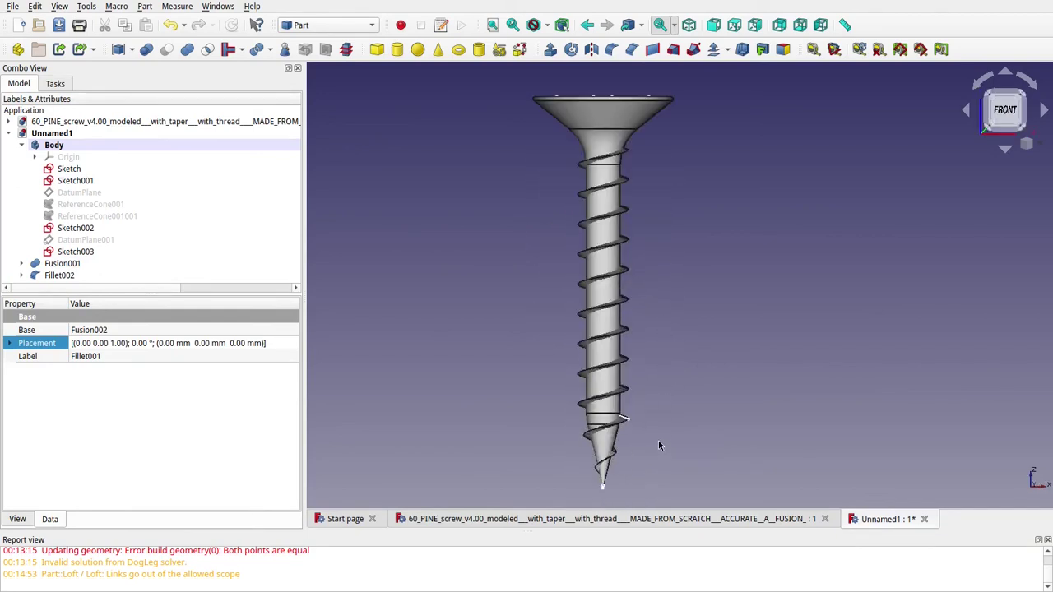
pyautogui.click(54, 263)
pyautogui.keyDown('ctrl'); pyautogui.click(61, 276); pyautogui.keyUp('ctrl')
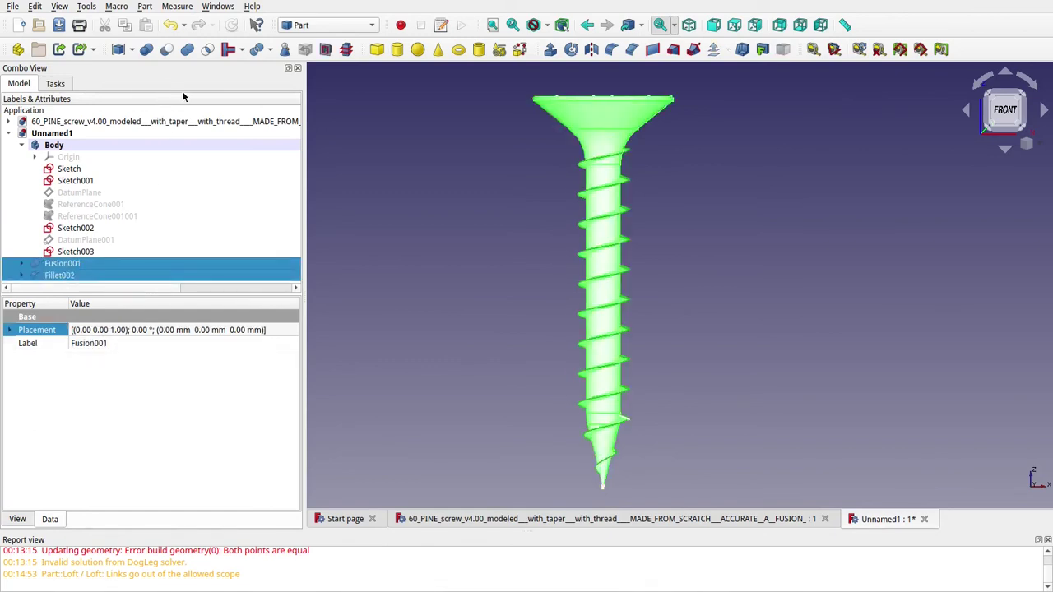
pyautogui.click(502, 435)
pyautogui.scroll(6, 617, 475)
pyautogui.moveTo(617, 474); pyautogui.dragTo(618, 387, button='middle')
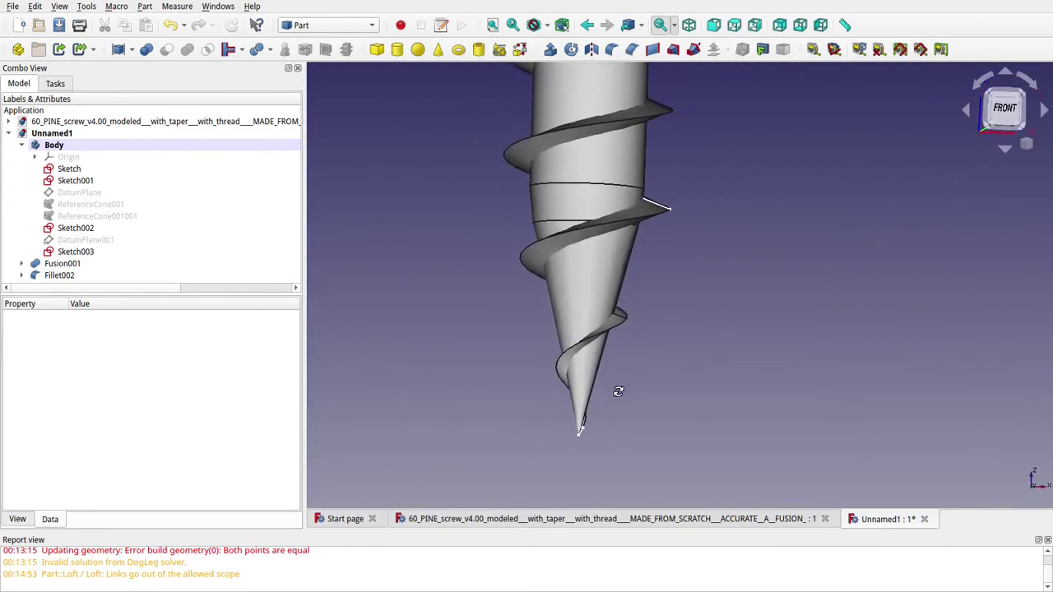
# Hide the thread profile sketches Sketch and Sketch001 in the Body.
pyautogui.click(69, 169)
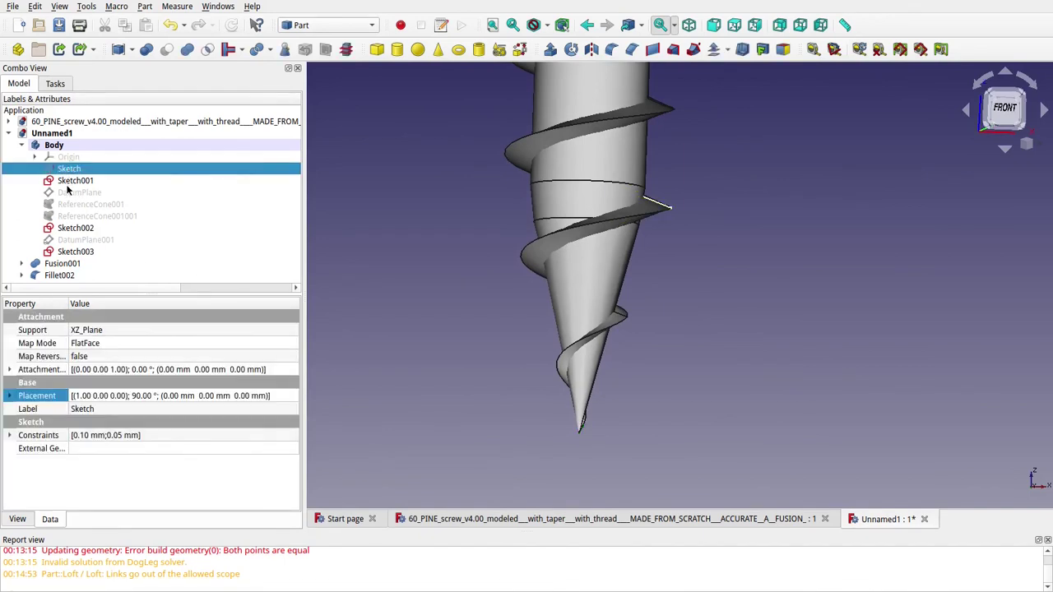
pyautogui.click(79, 191)
pyautogui.click(72, 181)
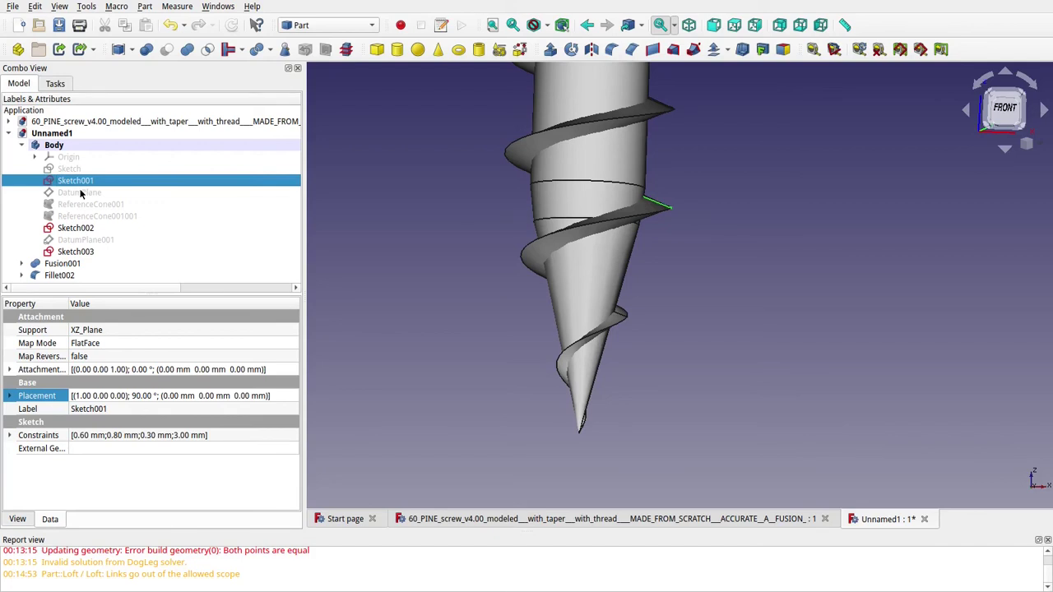
pyautogui.click(72, 169)
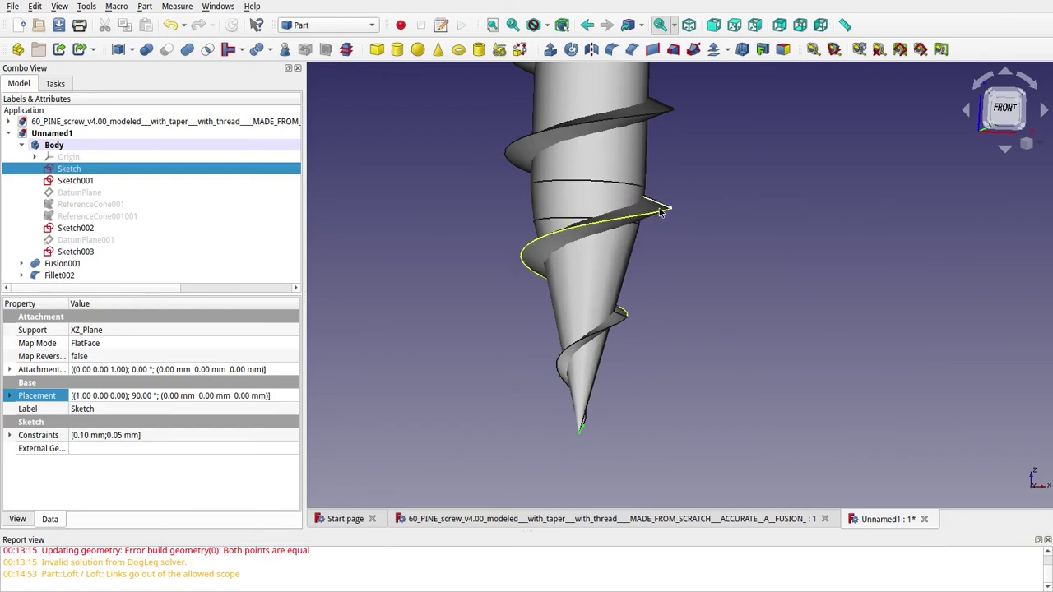
pyautogui.moveTo(665, 212); pyautogui.dragTo(559, 271, button='middle')
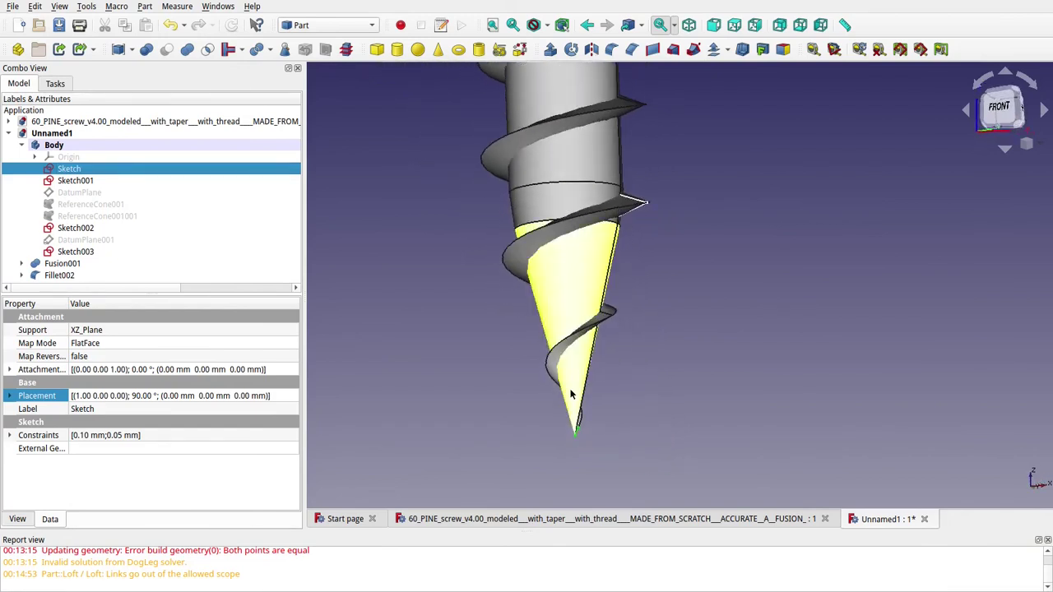
pyautogui.click(72, 181)
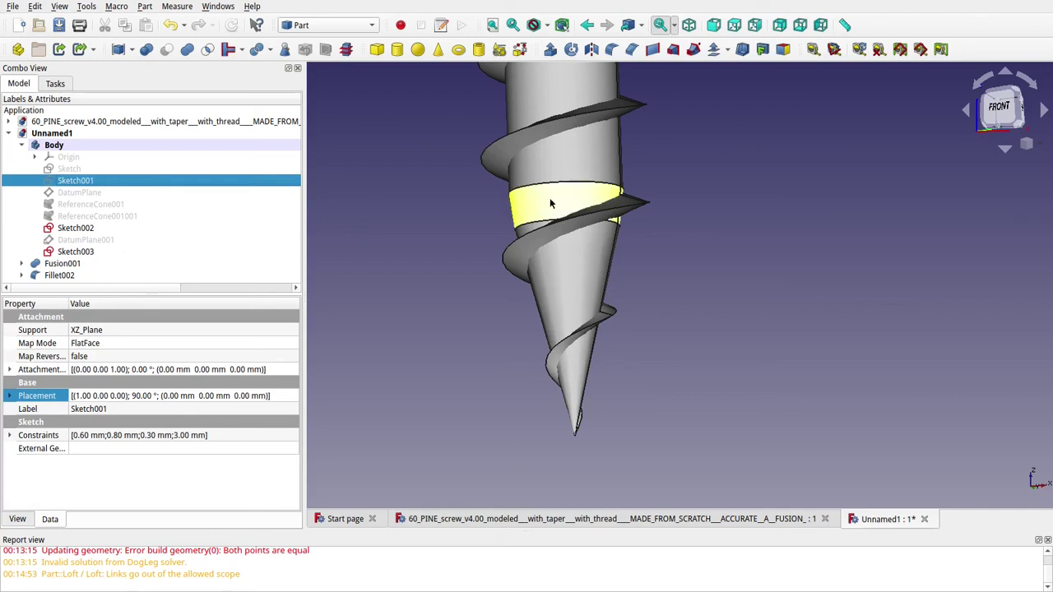
# Fuse the thread Fusion001 with the filleted screw body Fillet002 and check the resulting tip and full screw.
pyautogui.click(78, 264)
pyautogui.keyDown('ctrl'); pyautogui.click(66, 275); pyautogui.keyUp('ctrl')
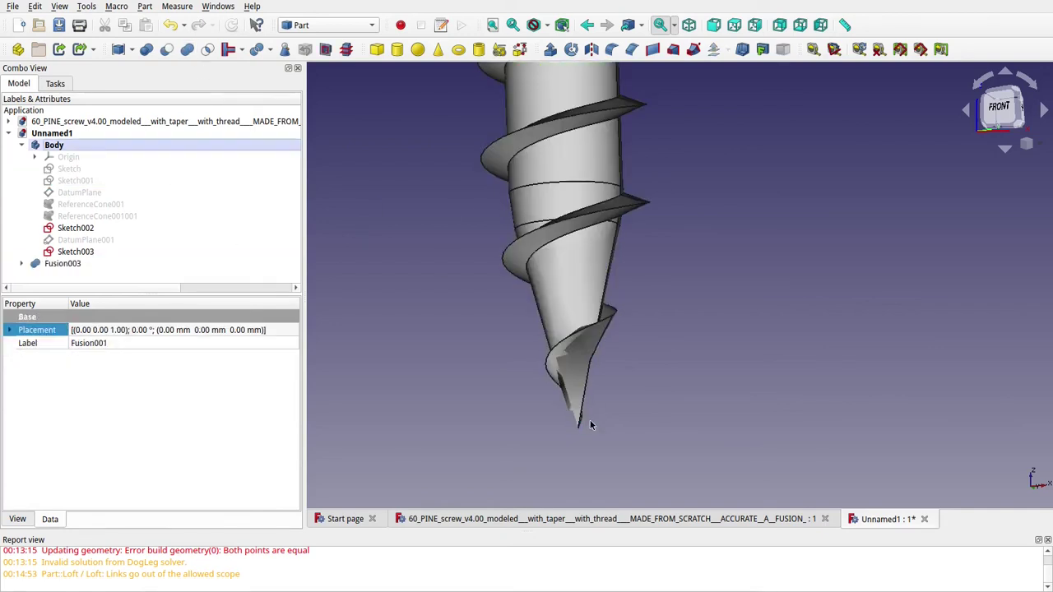
pyautogui.moveTo(606, 356); pyautogui.dragTo(620, 296, button='middle')
pyautogui.scroll(-2, 620, 295)
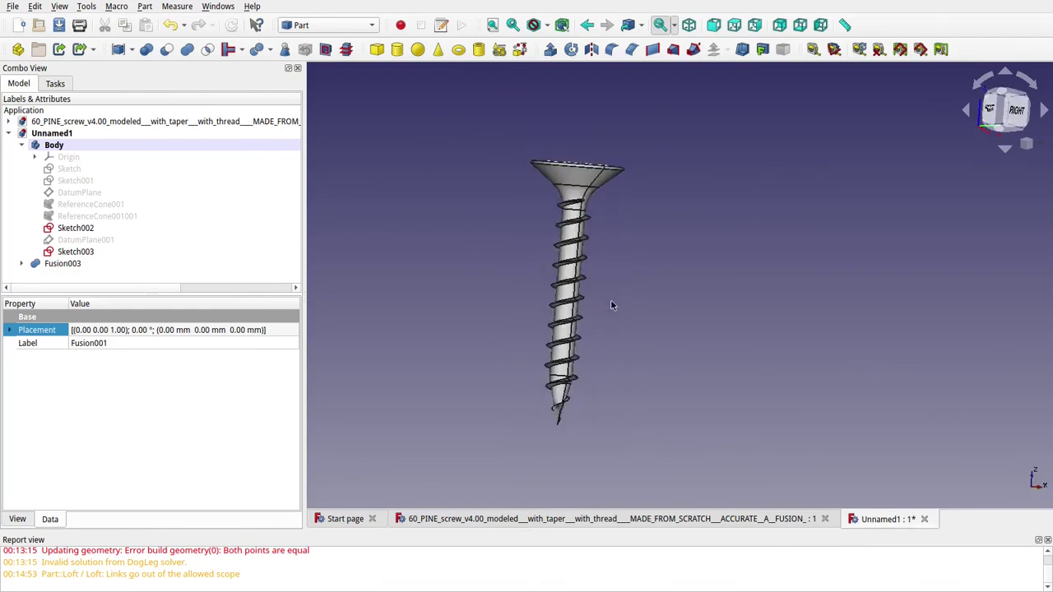